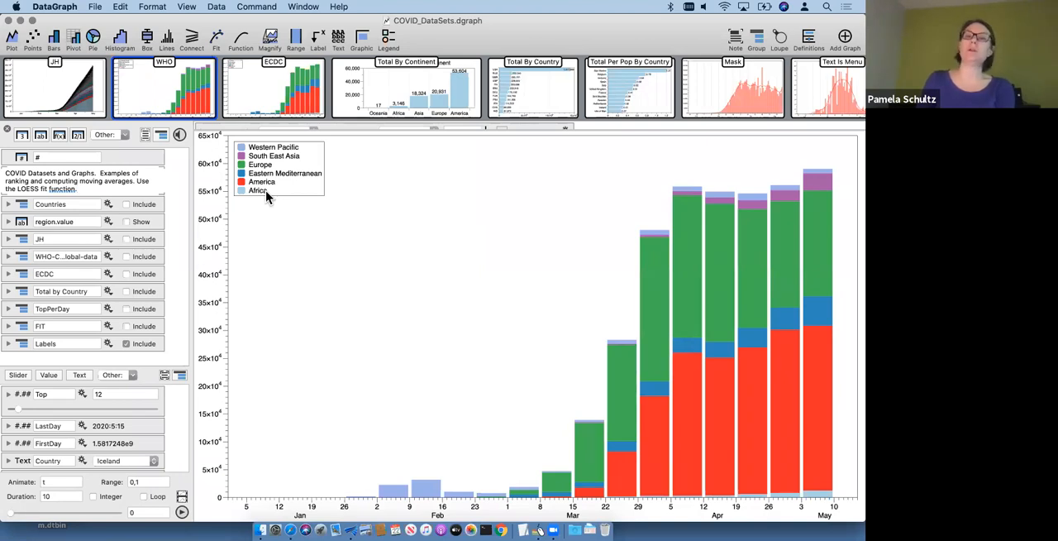
Step: View the ECDC, Total By Continent, Total By Country, Total Per Pop By Country and Mask graphs in turn
{"action": "left_click", "coordinate": [266, 87]}
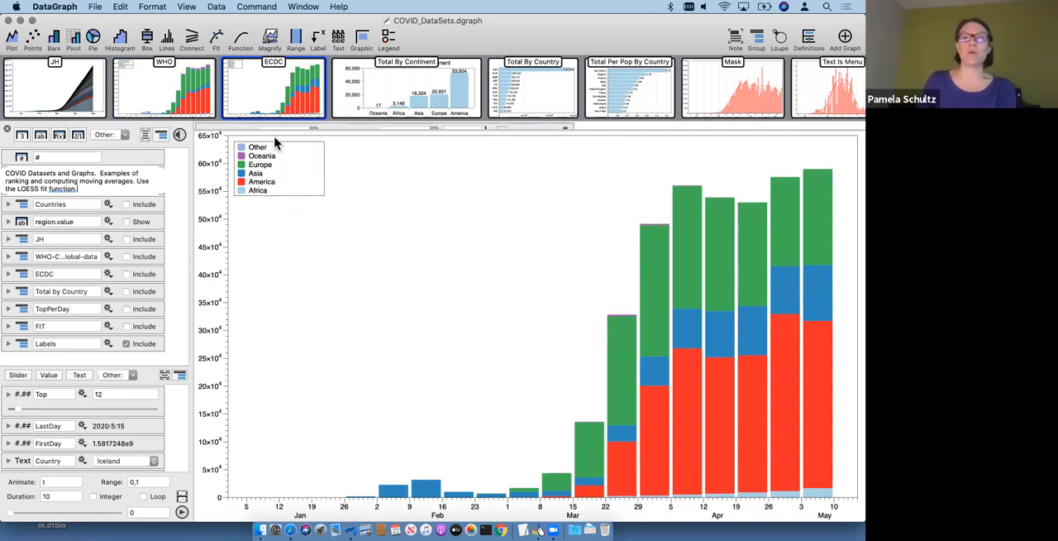
{"action": "left_click", "coordinate": [435, 91]}
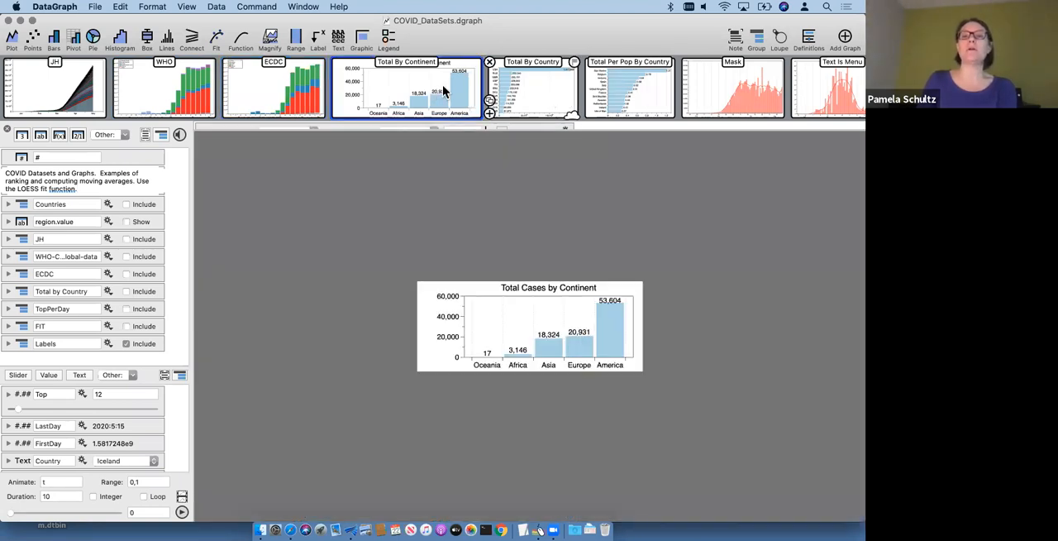
{"action": "left_click", "coordinate": [483, 90]}
{"action": "mouse_move", "coordinate": [560, 99]}
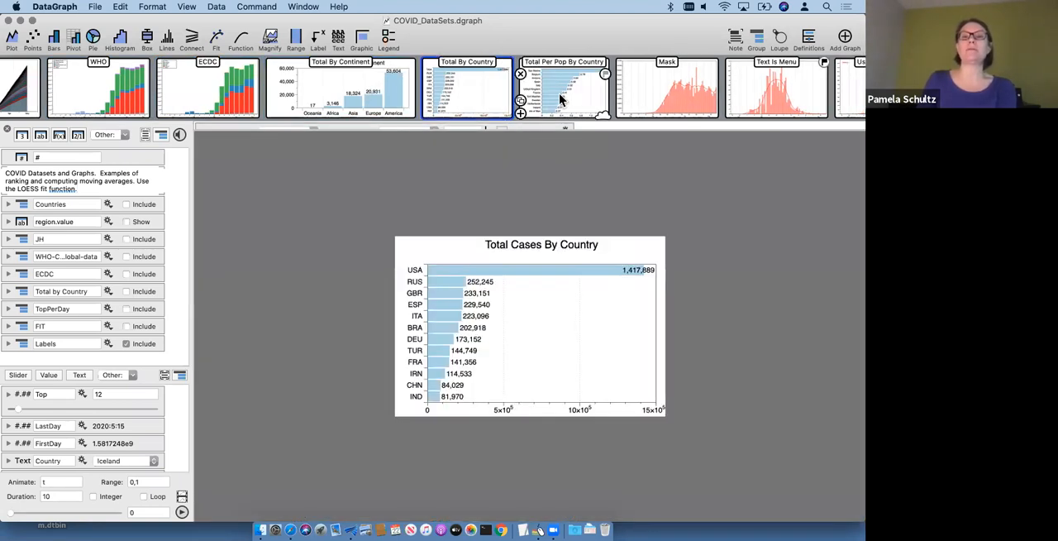
{"action": "left_click", "coordinate": [561, 99]}
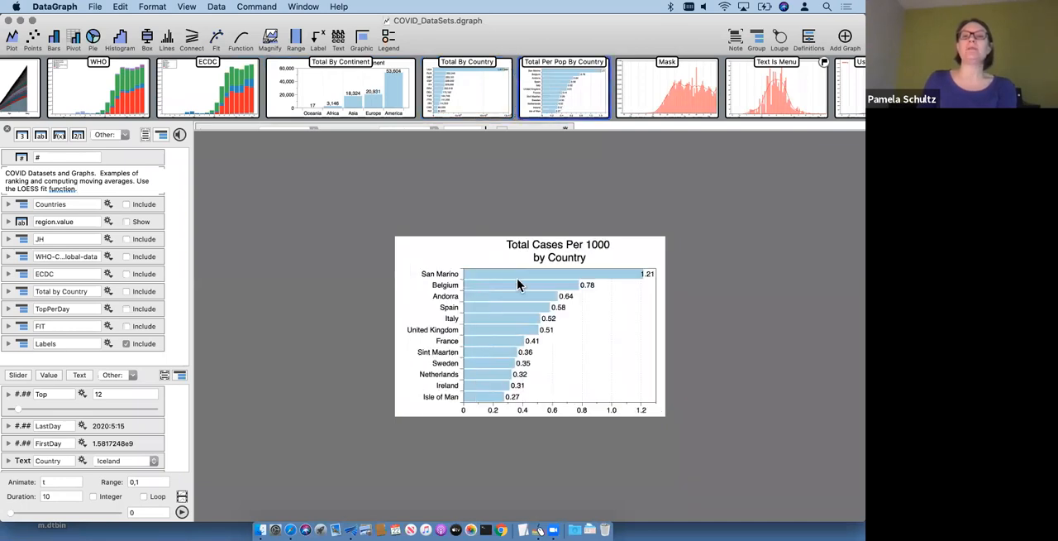
{"action": "scroll", "coordinate": [581, 89], "scroll_direction": "right", "scroll_amount": 3}
{"action": "left_click", "coordinate": [582, 89]}
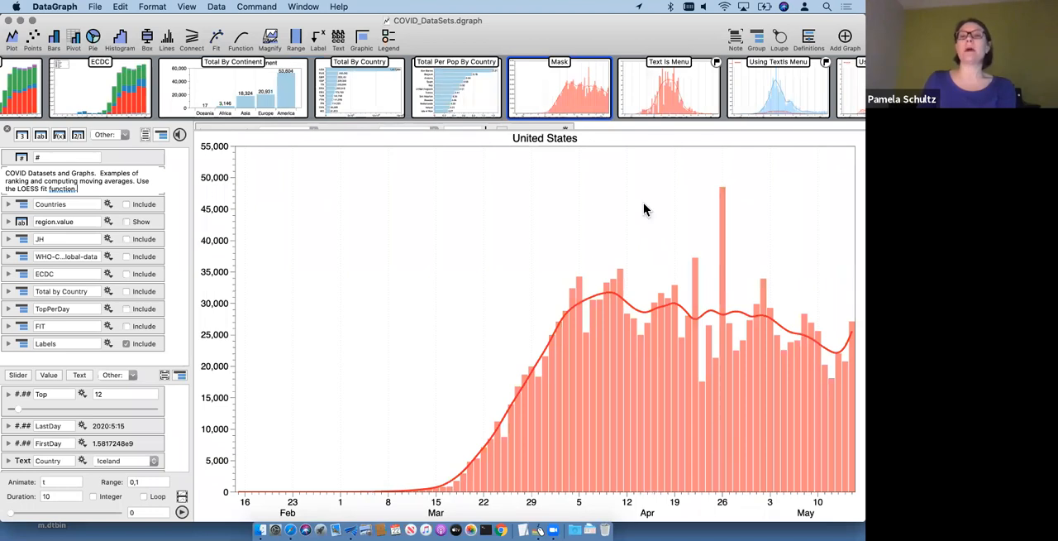
Step: View the Text Is Menu graph and the two Using TextIs Menu graphs that compare Iceland and Austria
{"action": "scroll", "coordinate": [683, 96], "scroll_direction": "right", "scroll_amount": 2}
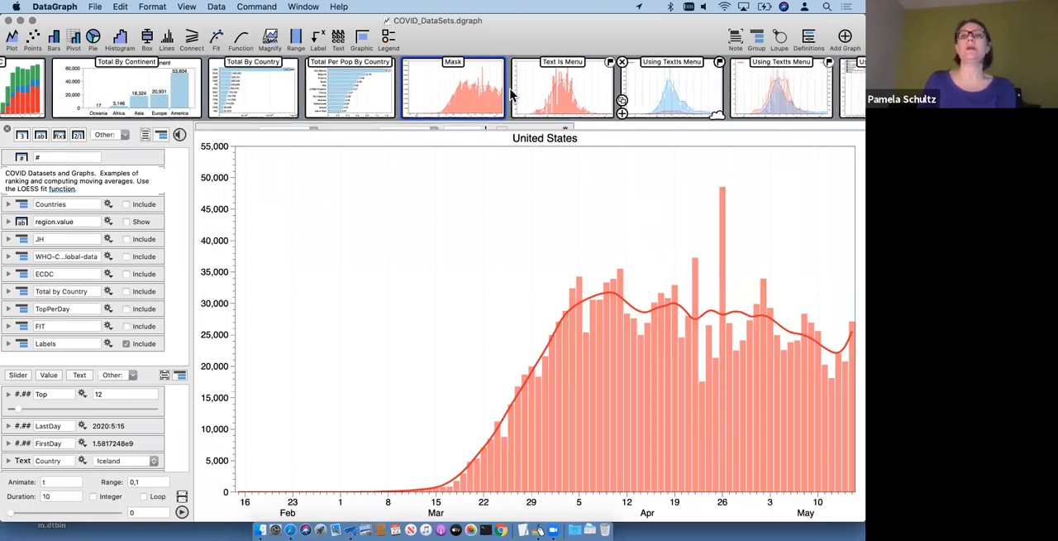
{"action": "scroll", "coordinate": [512, 95], "scroll_direction": "right", "scroll_amount": 2}
{"action": "left_click", "coordinate": [456, 93]}
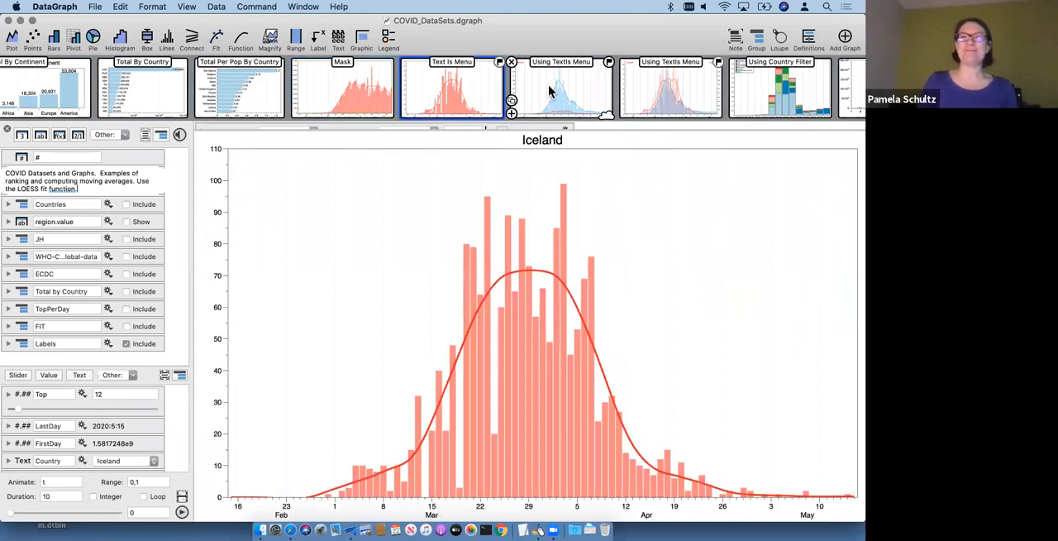
{"action": "left_click", "coordinate": [550, 92]}
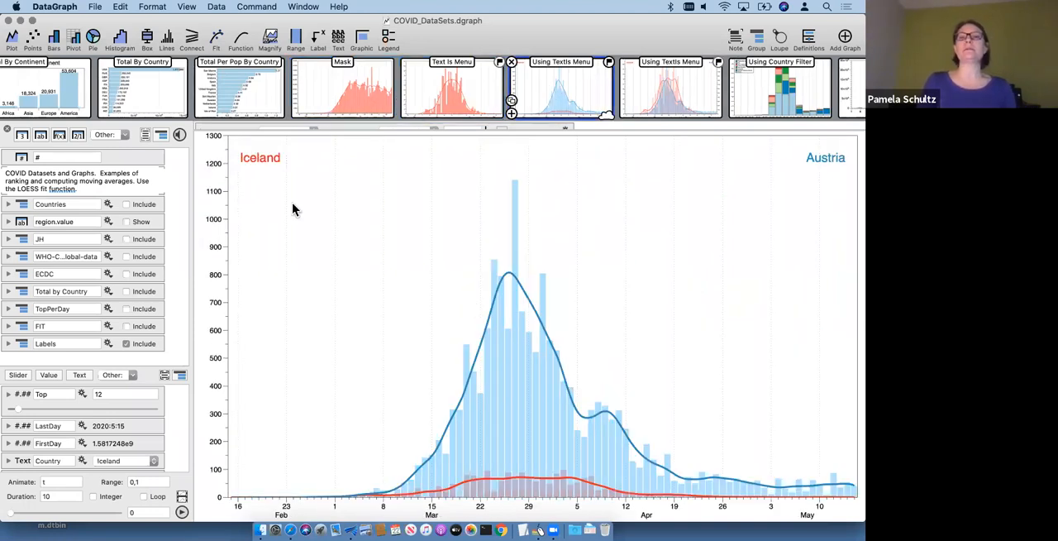
{"action": "left_click", "coordinate": [672, 90]}
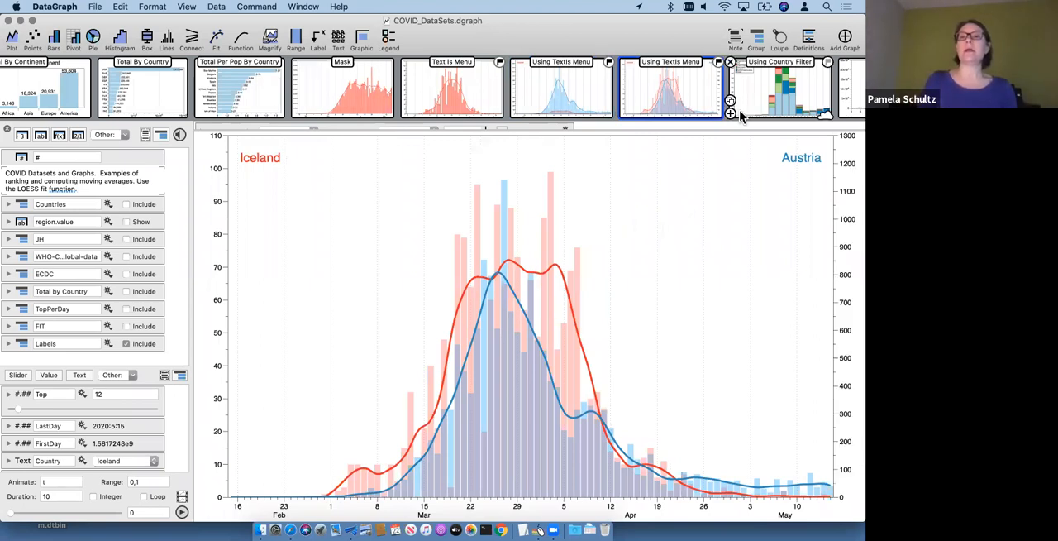
Step: Open the untitled weekly cases graph for the five countries, enlarge its command area and expand the pivot command's settings
{"action": "scroll", "coordinate": [746, 107], "scroll_direction": "right", "scroll_amount": 5}
{"action": "scroll", "coordinate": [709, 97], "scroll_direction": "right", "scroll_amount": 5}
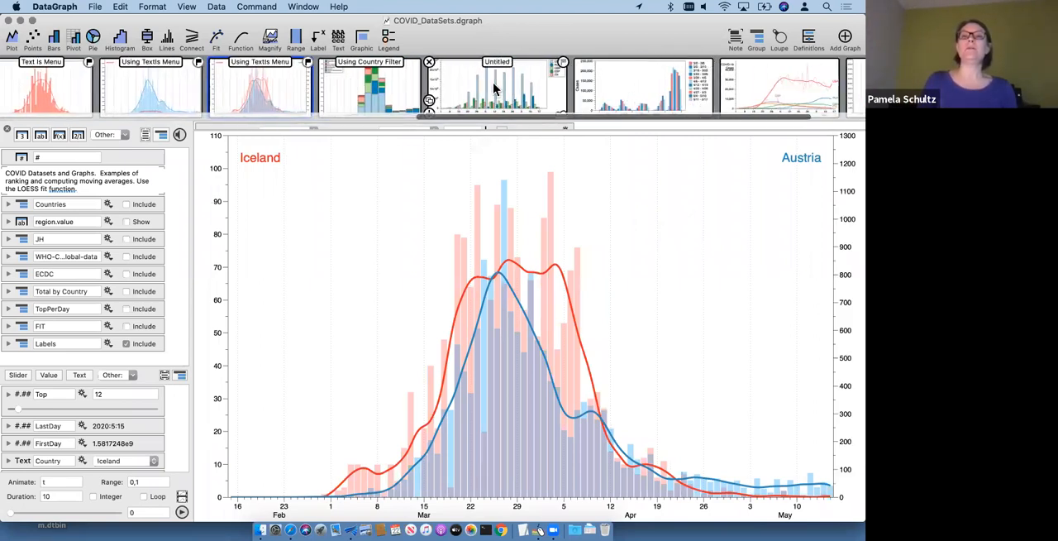
{"action": "left_click", "coordinate": [495, 89]}
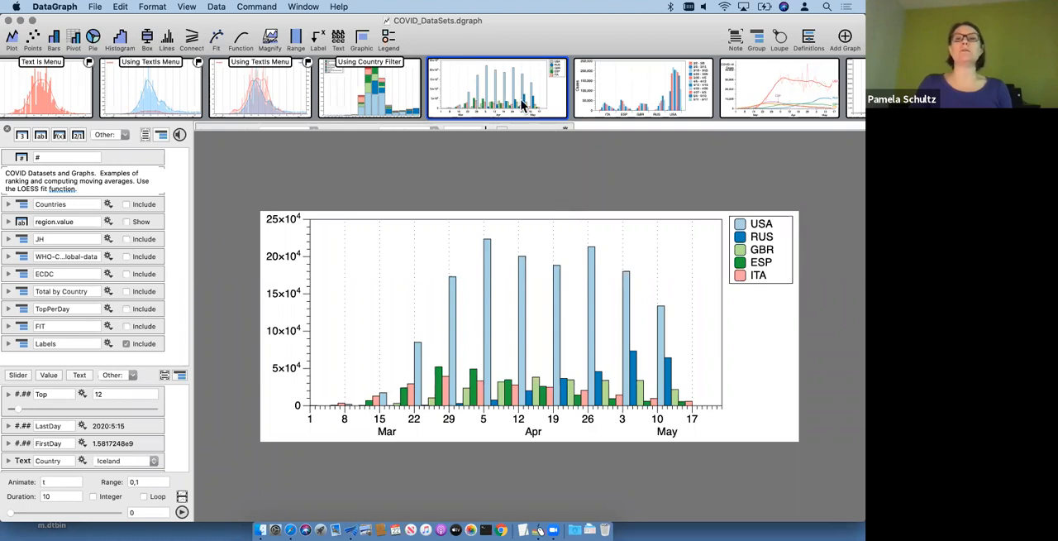
{"action": "left_click_drag", "start_coordinate": [514, 130], "coordinate": [531, 243]}
{"action": "scroll", "coordinate": [488, 169], "scroll_direction": "down", "scroll_amount": 2}
{"action": "left_click", "coordinate": [234, 193]}
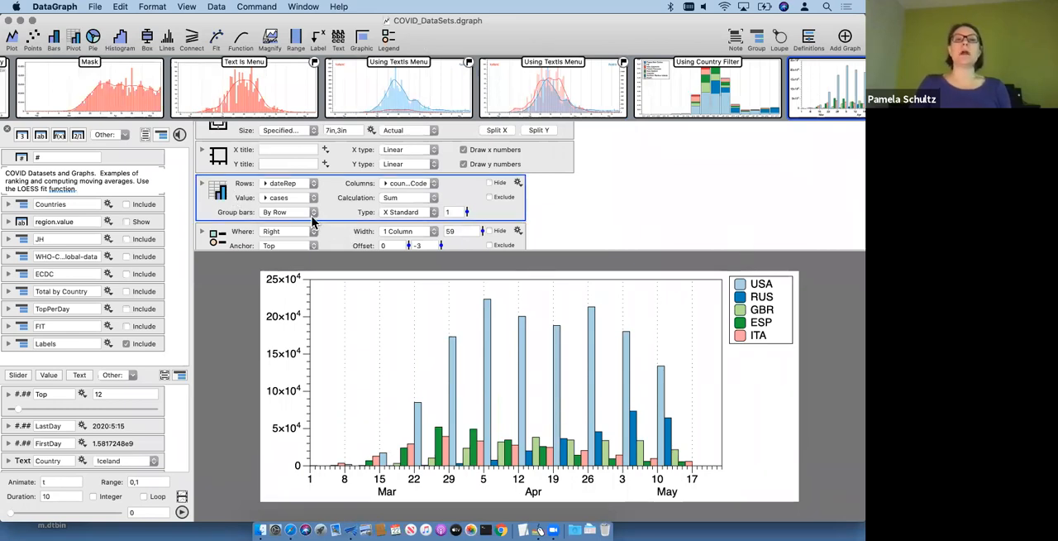
{"action": "left_click", "coordinate": [203, 188]}
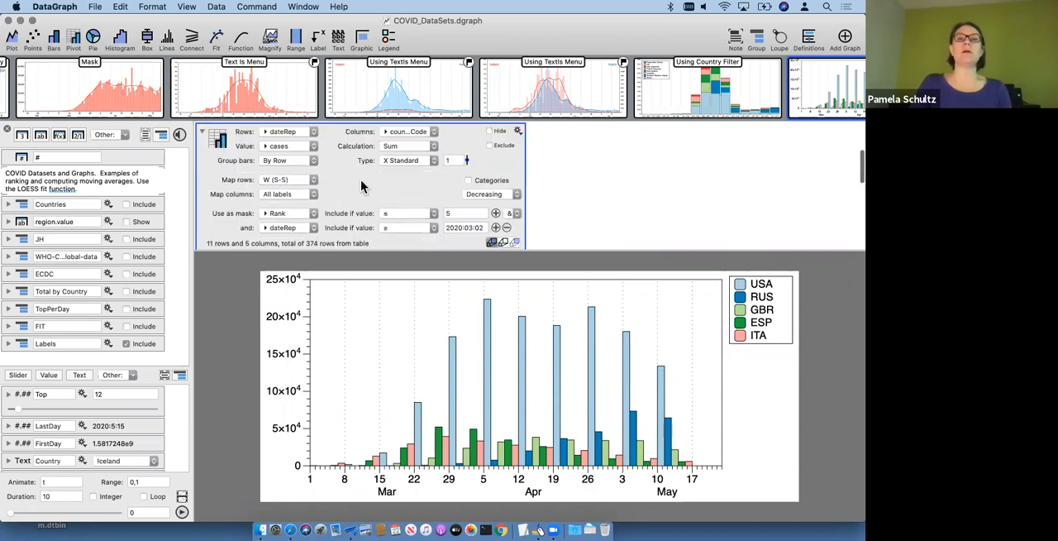
Step: Examine the pivot command's row mapping, Rank and dateRep masks, and table of weekly cases per country
{"action": "scroll", "coordinate": [361, 186], "scroll_direction": "up", "scroll_amount": 3}
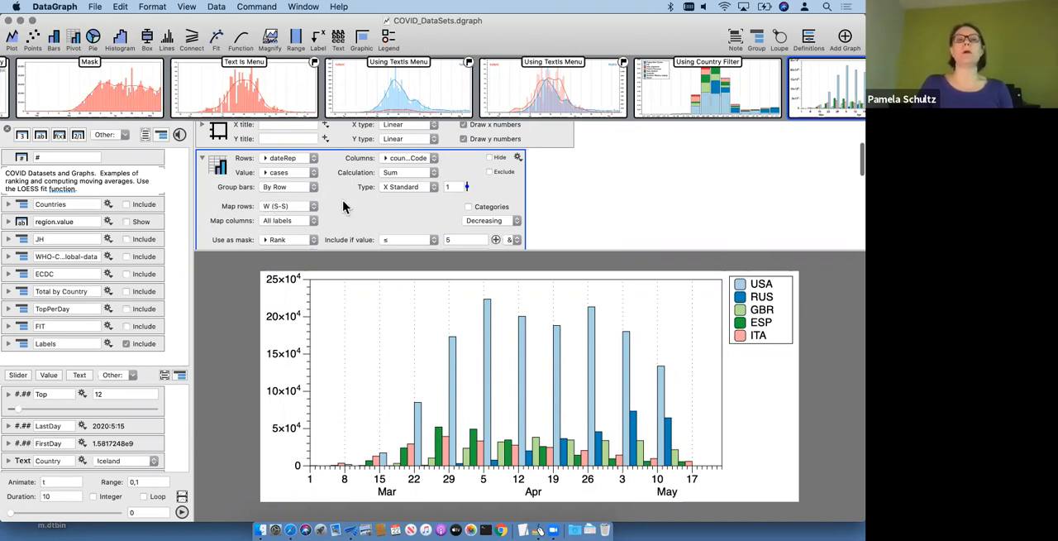
{"action": "scroll", "coordinate": [344, 206], "scroll_direction": "down", "scroll_amount": 3}
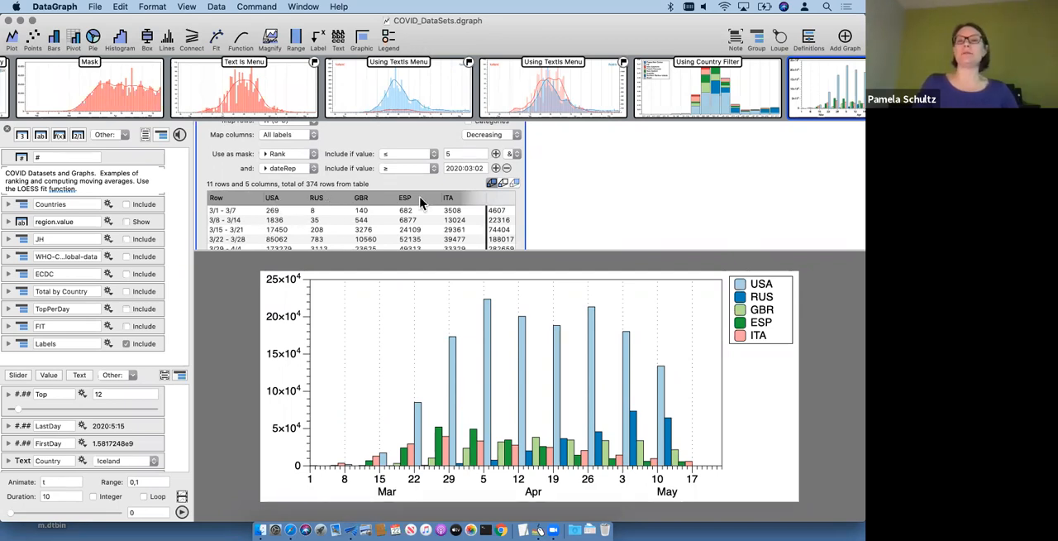
{"action": "scroll", "coordinate": [385, 169], "scroll_direction": "up", "scroll_amount": 3}
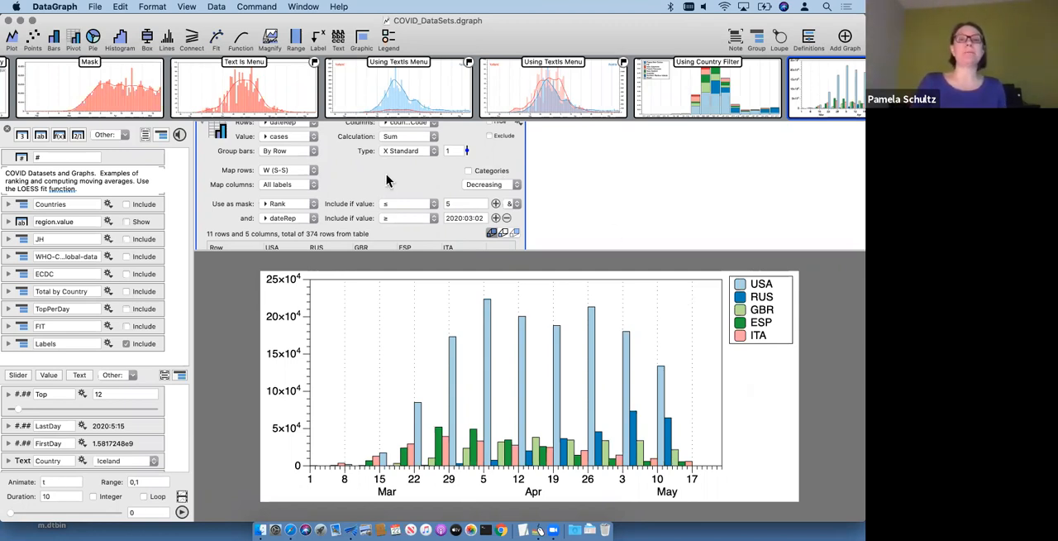
{"action": "scroll", "coordinate": [372, 198], "scroll_direction": "up", "scroll_amount": 2}
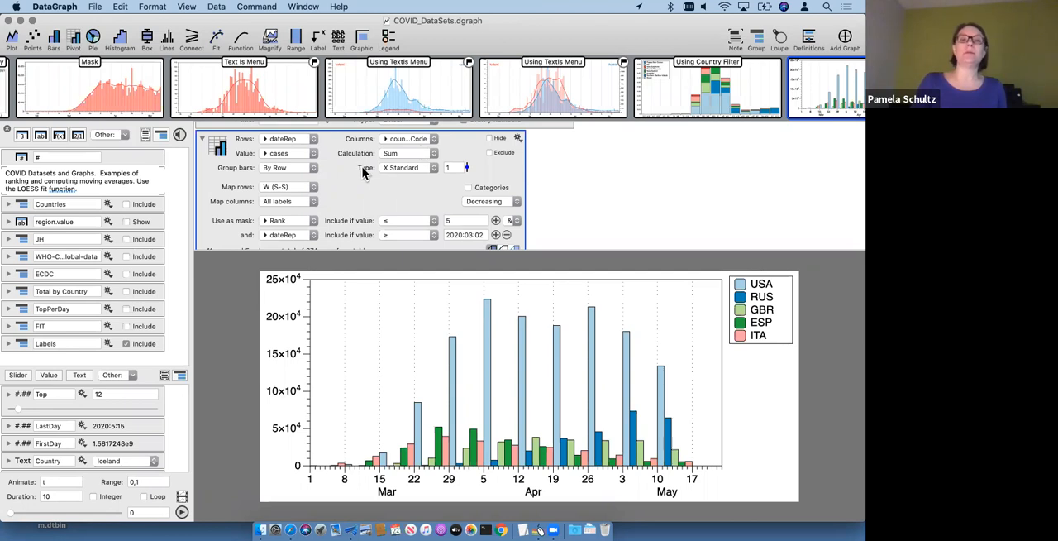
Step: Try the pivot chart as X Stacked, compare it with X Standard, and set it to X Stacked again
{"action": "left_click", "coordinate": [416, 170]}
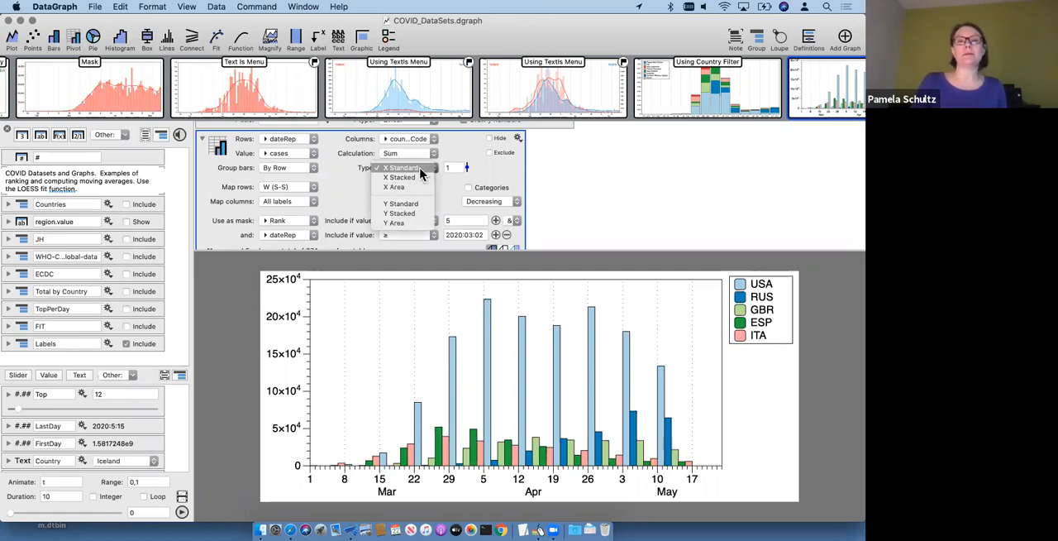
{"action": "left_click", "coordinate": [421, 180]}
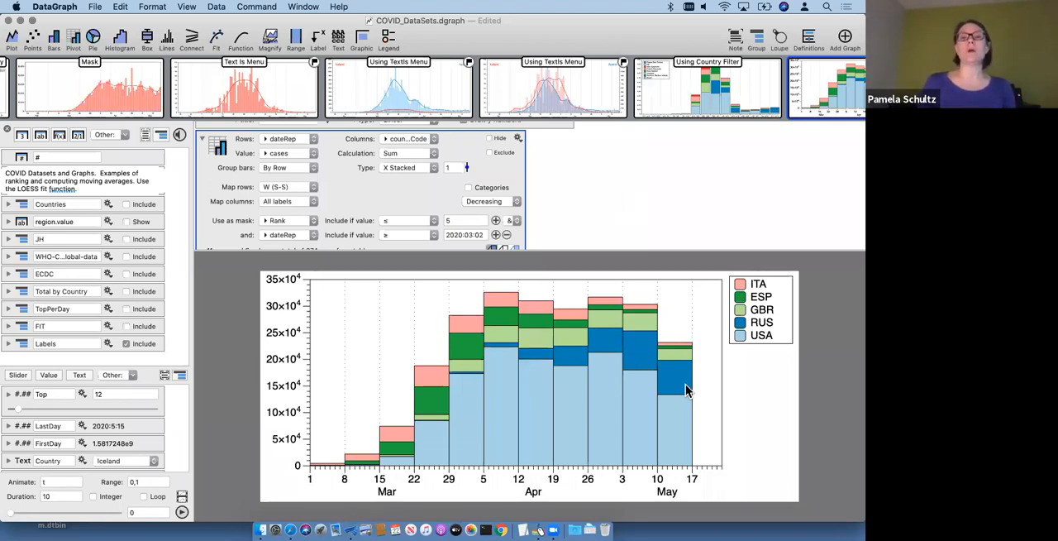
{"action": "left_click", "coordinate": [403, 166]}
{"action": "left_click", "coordinate": [403, 161]}
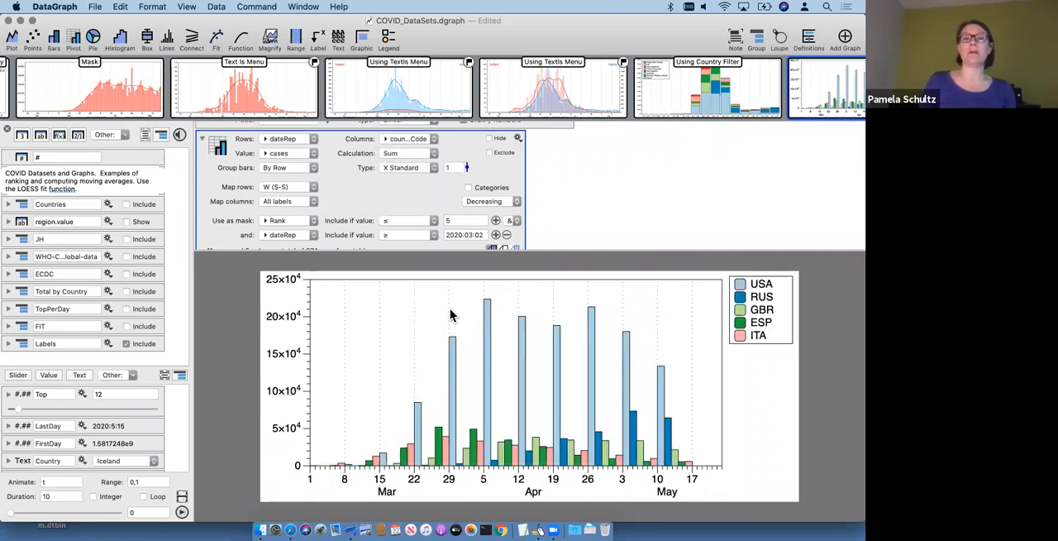
{"action": "left_click", "coordinate": [418, 166]}
{"action": "left_click", "coordinate": [408, 178]}
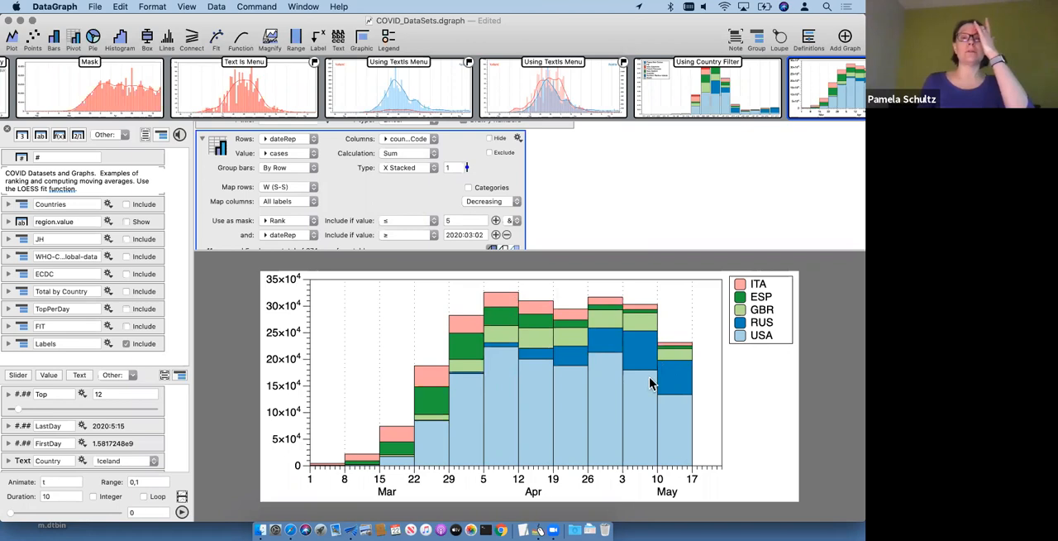
Step: Try the pivot chart as X Area with its rows mapped to Days
{"action": "left_click", "coordinate": [401, 167]}
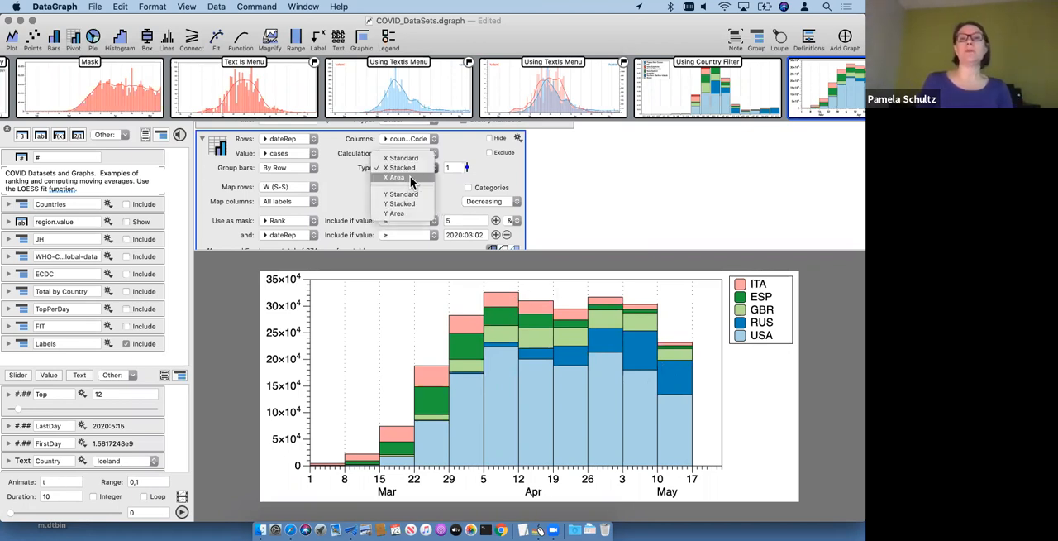
{"action": "left_click", "coordinate": [410, 176]}
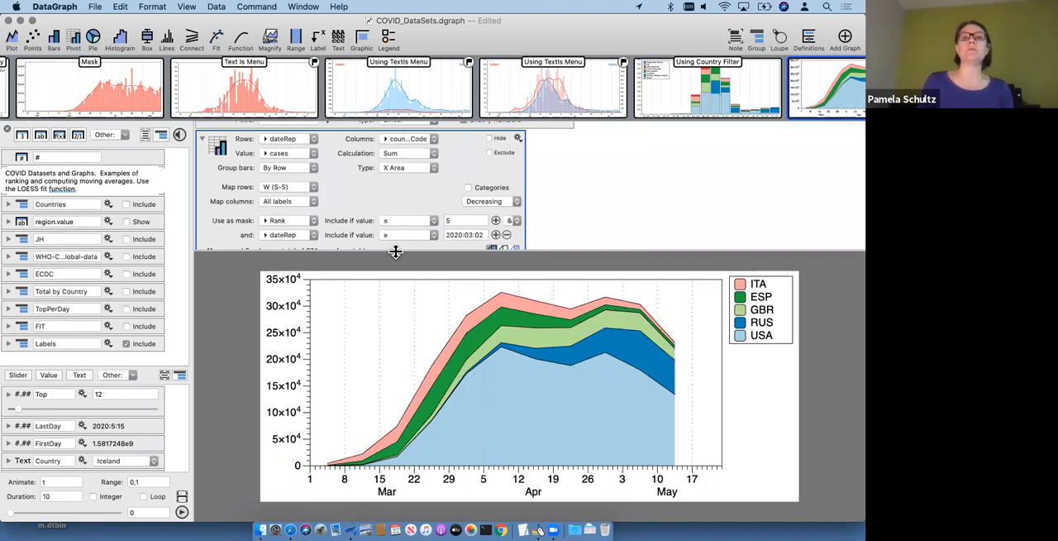
{"action": "left_click", "coordinate": [292, 187]}
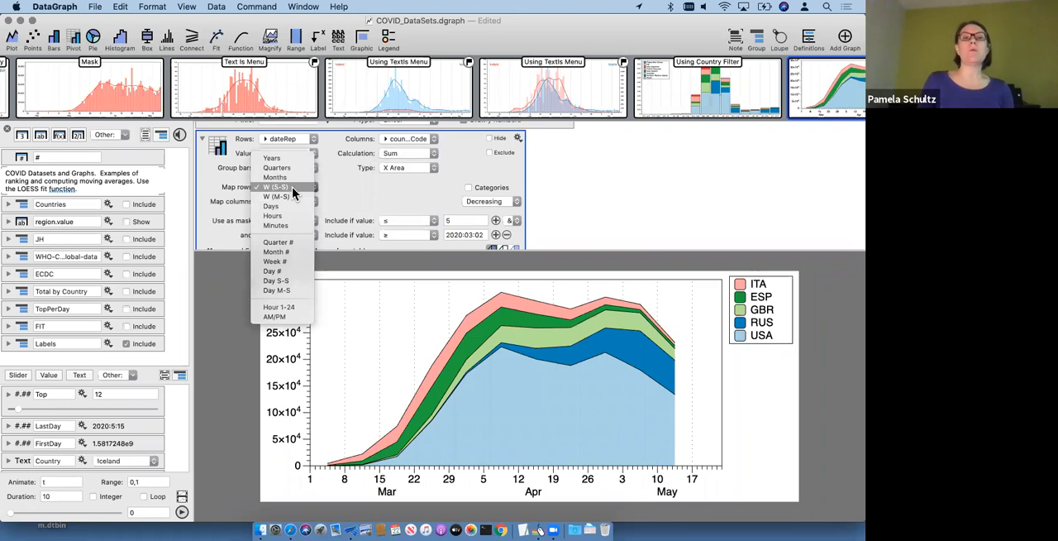
{"action": "left_click", "coordinate": [291, 187]}
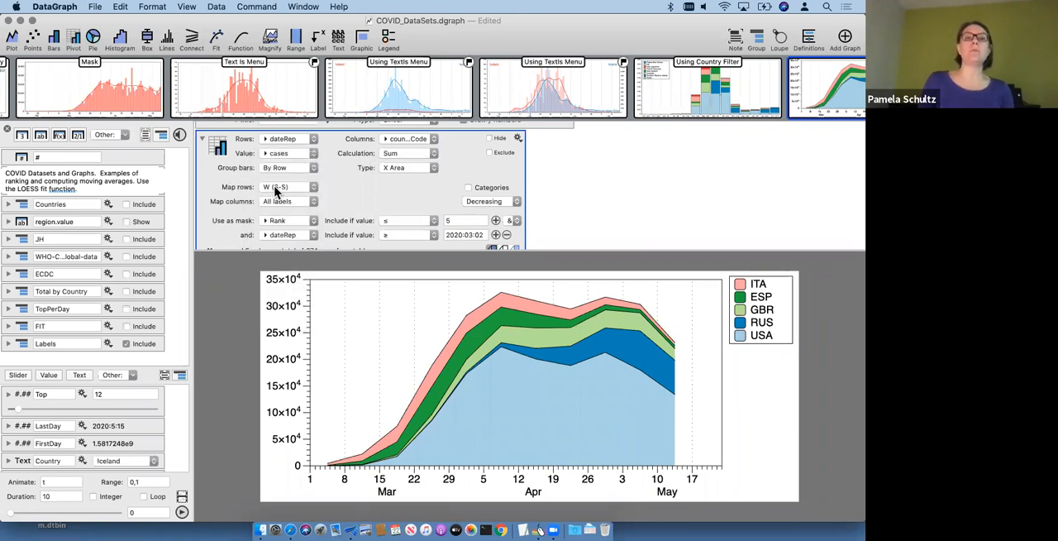
{"action": "left_click", "coordinate": [277, 190]}
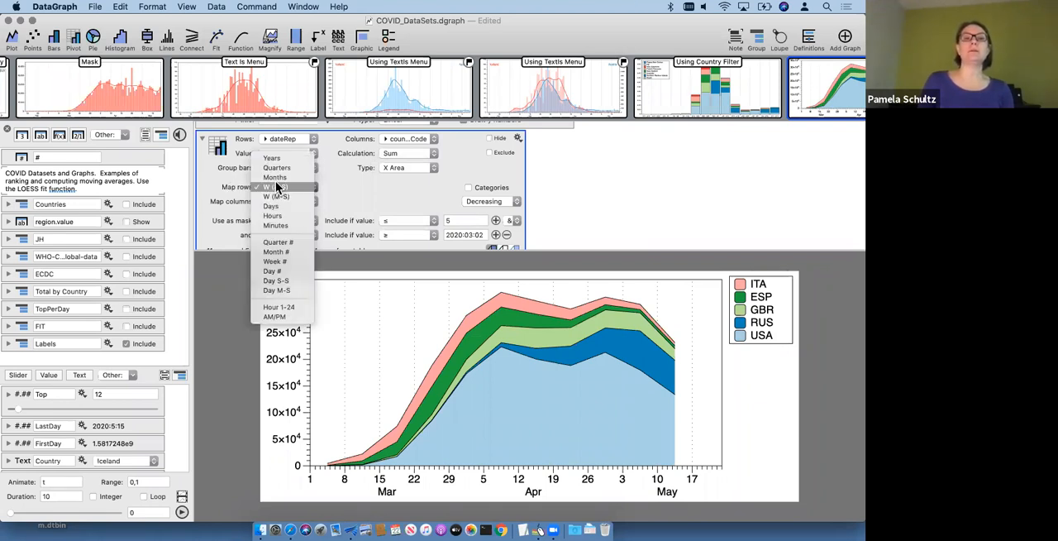
{"action": "left_click", "coordinate": [275, 204]}
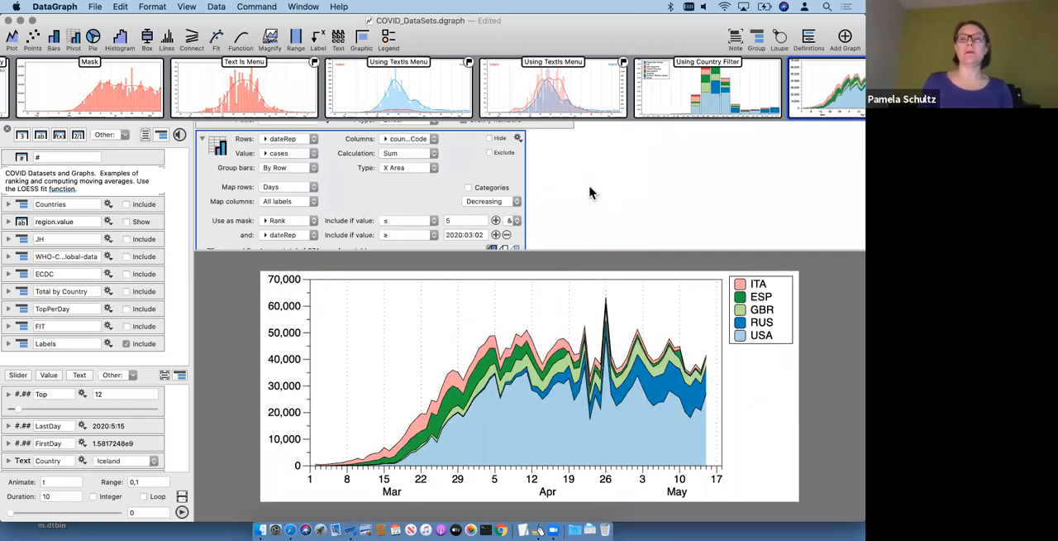
Step: Undo the row mapping and chart type changes made to the pivot chart
{"action": "key", "text": "super+z"}
{"action": "key", "text": "super+z"}
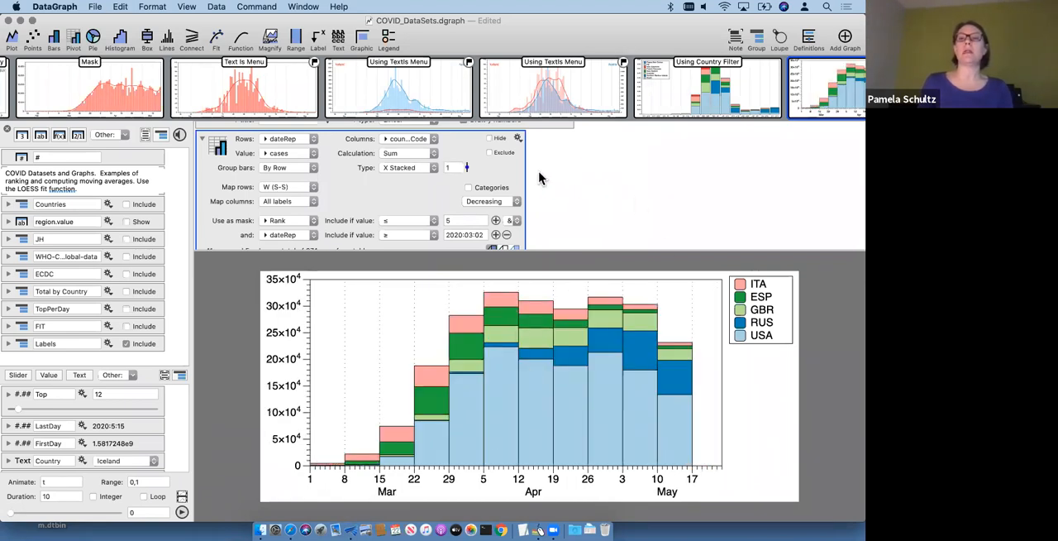
{"action": "key", "text": "super+z"}
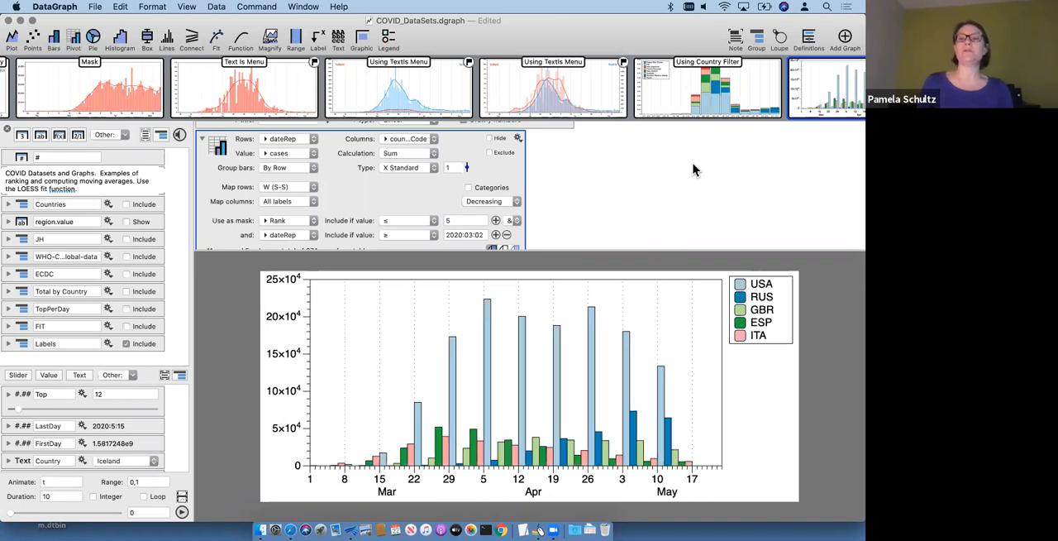
Step: Open the Cases Per Week graph grouped by country, set its display zoom to 150% and shrink the command area
{"action": "scroll", "coordinate": [724, 105], "scroll_direction": "right", "scroll_amount": 5}
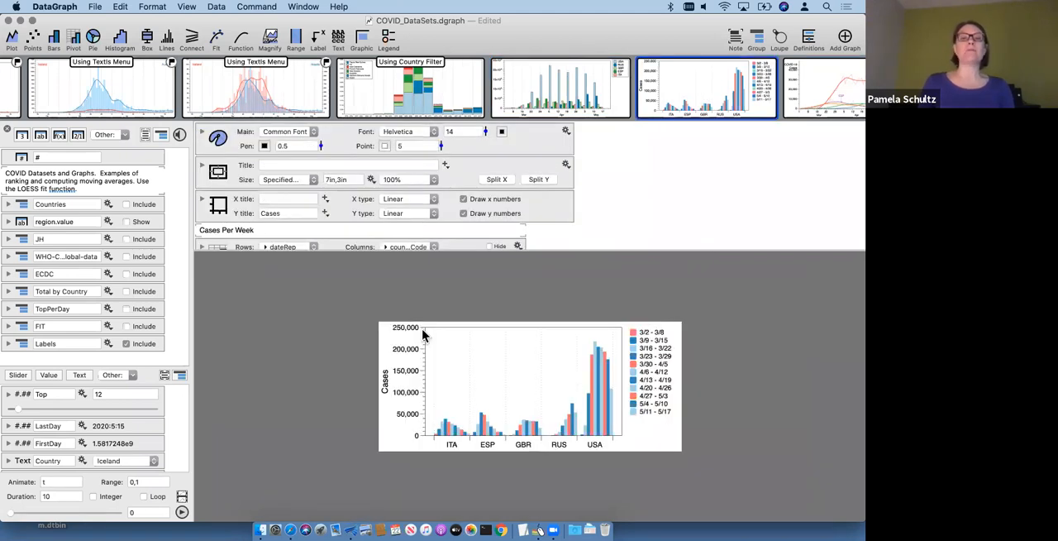
{"action": "left_click", "coordinate": [411, 177]}
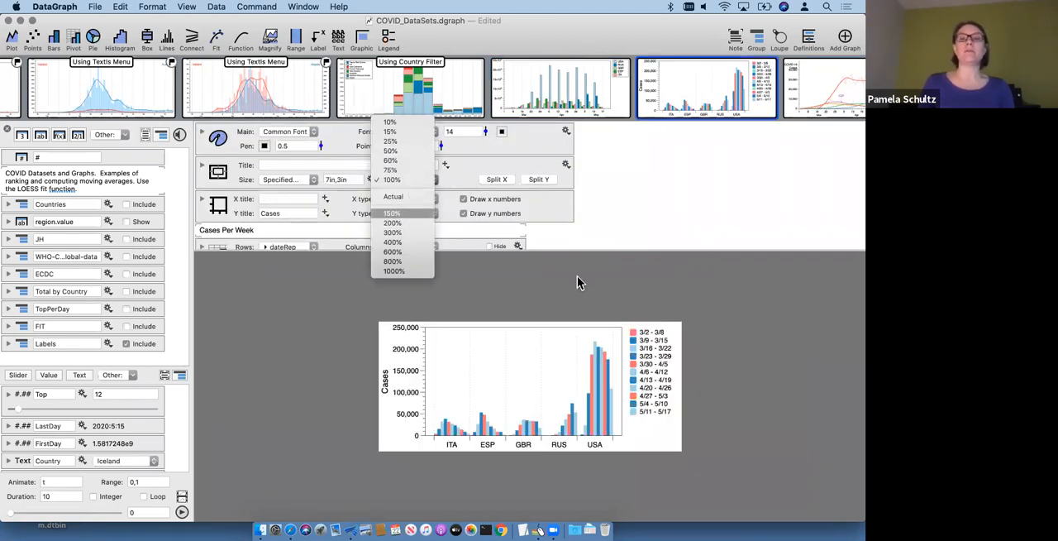
{"action": "key", "text": "Return"}
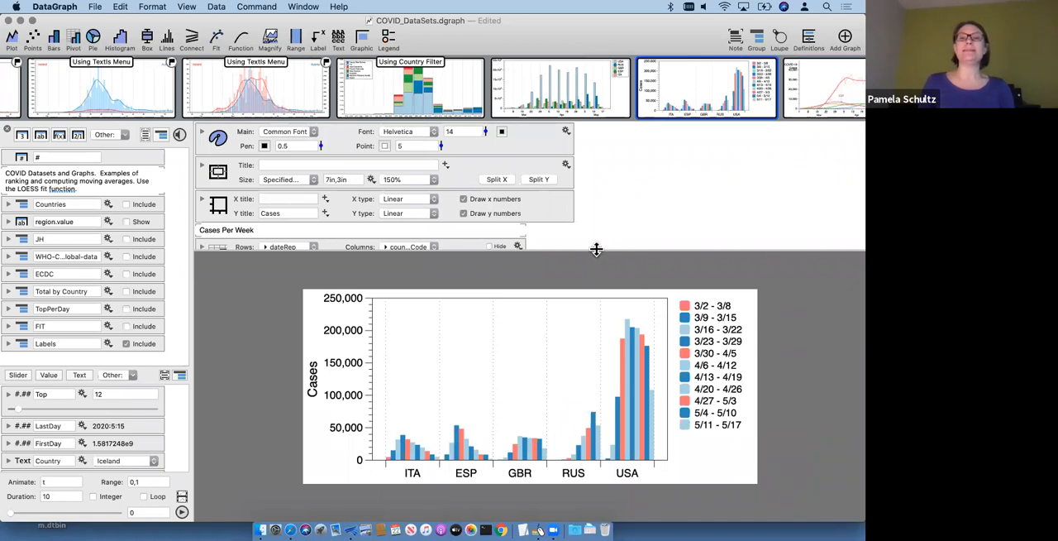
{"action": "left_click_drag", "start_coordinate": [596, 249], "coordinate": [590, 198]}
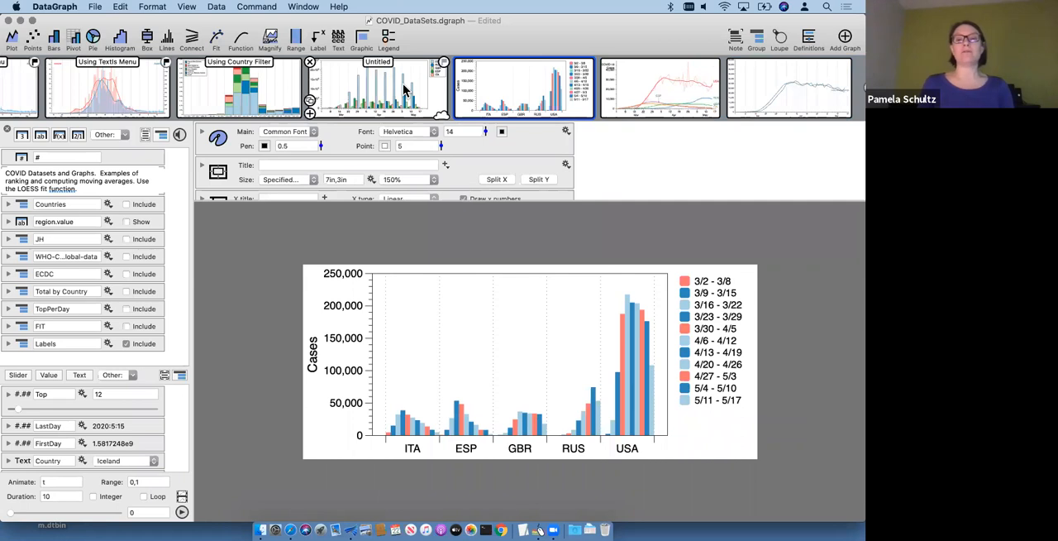
Step: Compare the untitled graph with bars grouped by date against the one with bars grouped by country
{"action": "left_click", "coordinate": [405, 89]}
{"action": "left_click", "coordinate": [522, 86]}
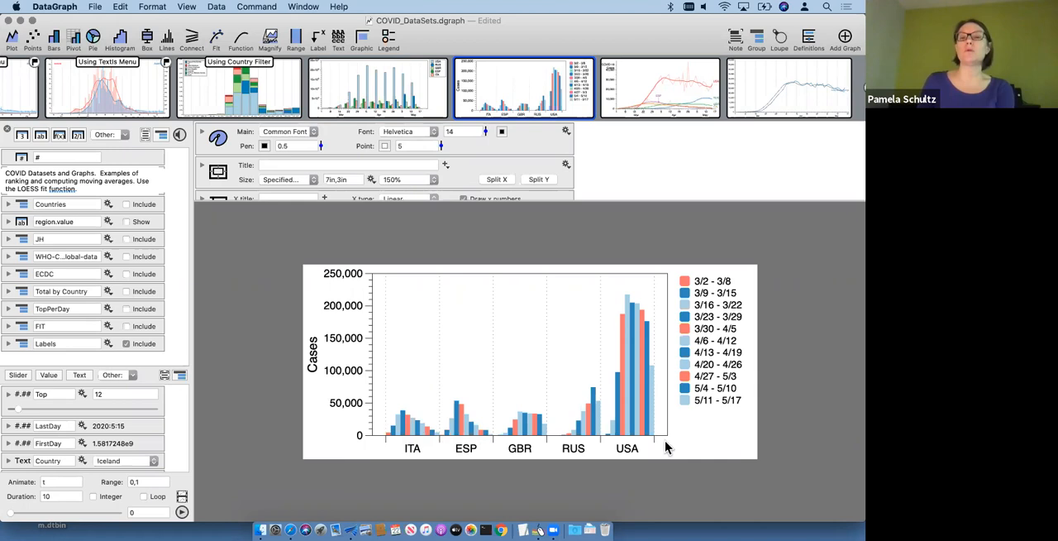
{"action": "mouse_move", "coordinate": [406, 66]}
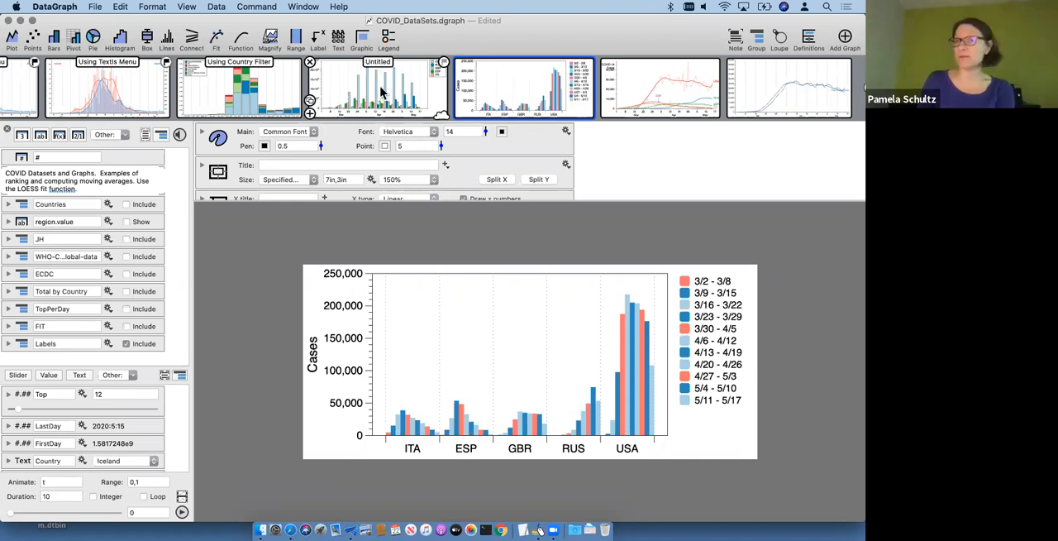
Step: Open the untitled weekly cases graph, enlarge the command area and group the pivot chart's bars By Column
{"action": "left_click", "coordinate": [381, 92]}
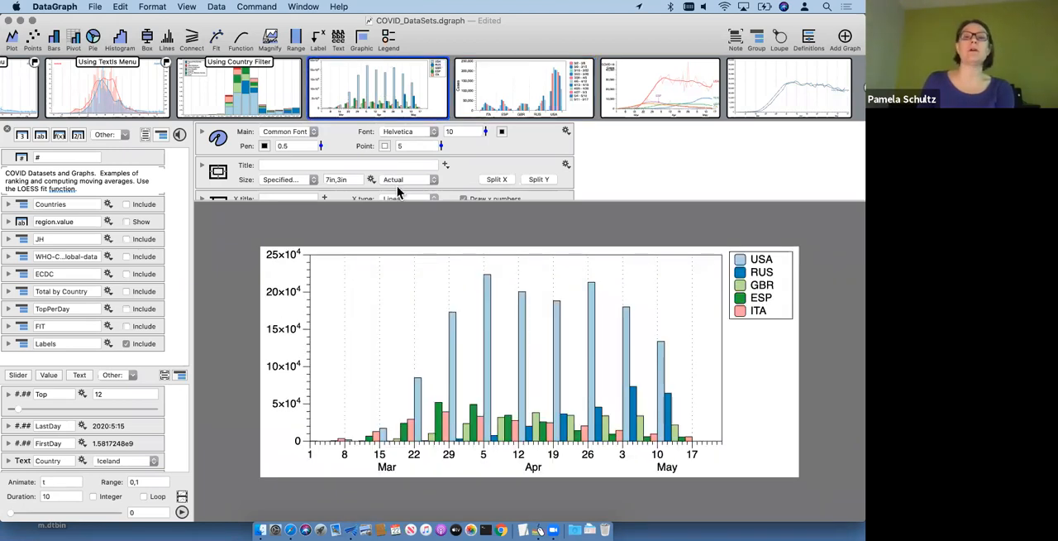
{"action": "left_click_drag", "start_coordinate": [394, 203], "coordinate": [395, 270]}
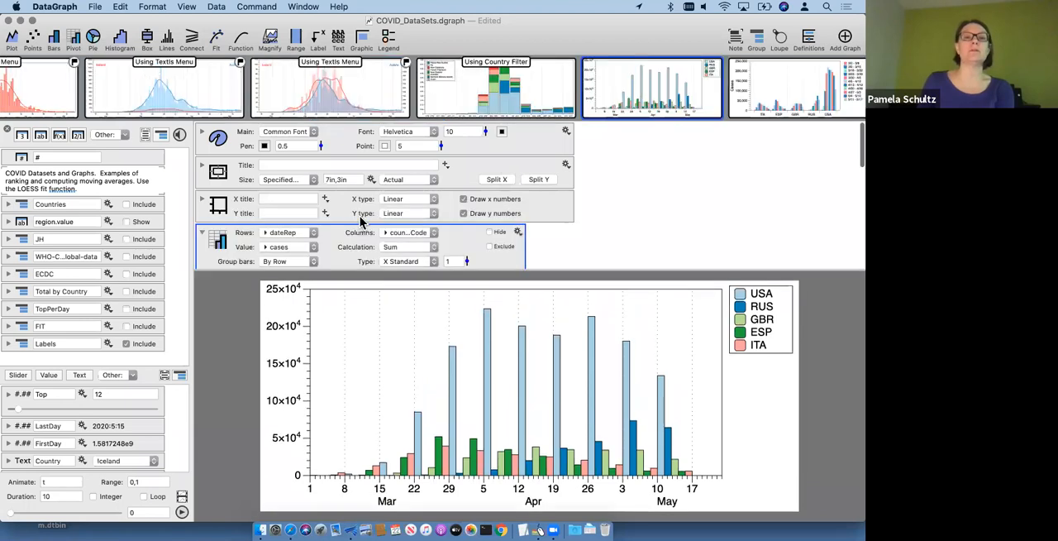
{"action": "scroll", "coordinate": [358, 226], "scroll_direction": "down", "scroll_amount": 2}
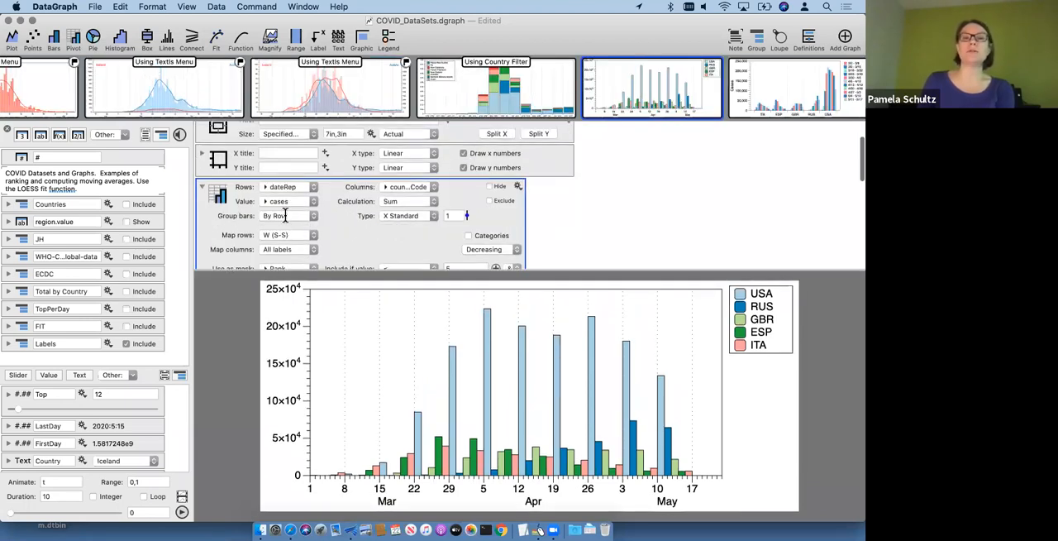
{"action": "left_click", "coordinate": [284, 216]}
{"action": "left_click", "coordinate": [287, 228]}
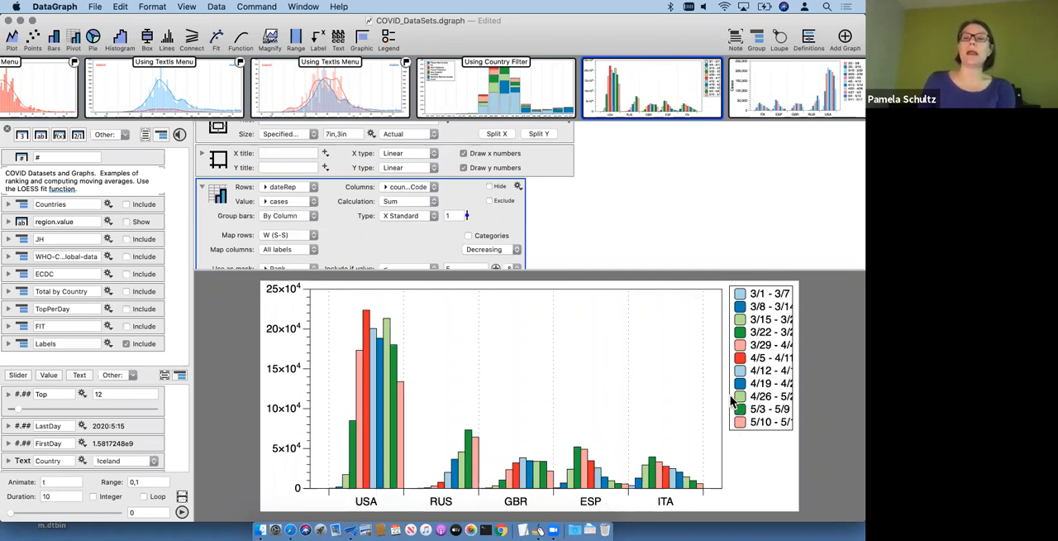
Step: Widen the legend of the untitled graph to 74 so the week labels fit
{"action": "scroll", "coordinate": [471, 227], "scroll_direction": "down", "scroll_amount": 4}
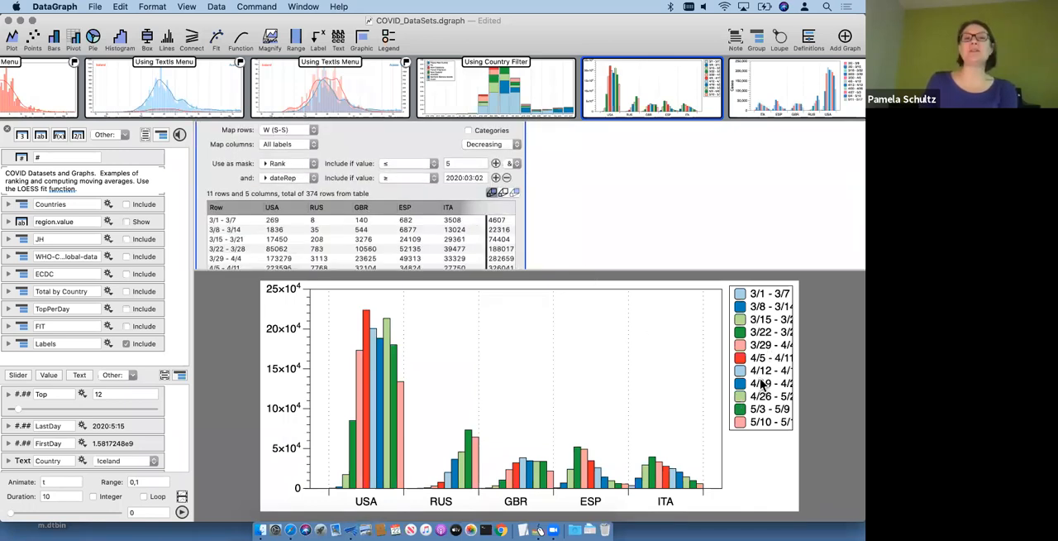
{"action": "scroll", "coordinate": [411, 161], "scroll_direction": "down", "scroll_amount": 6}
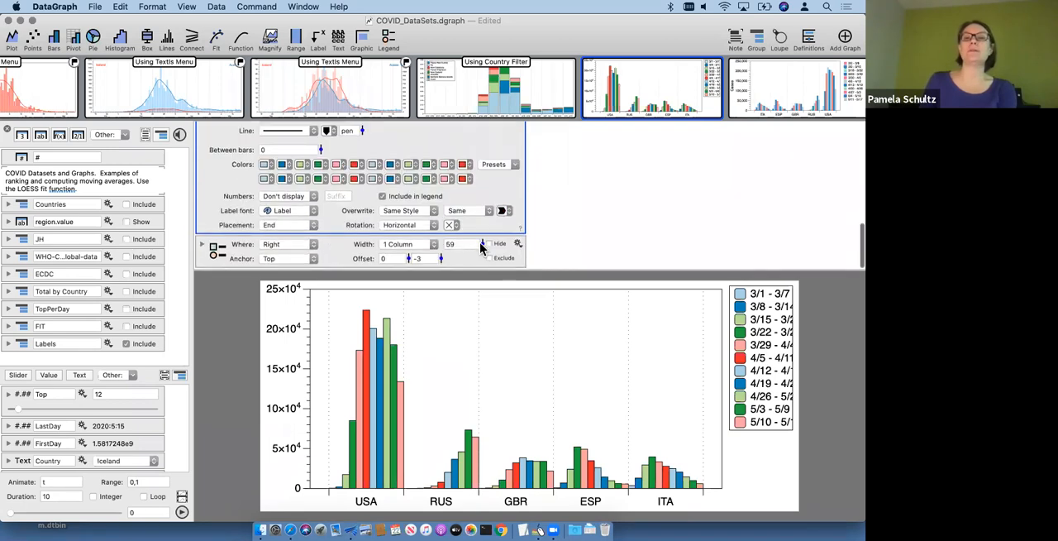
{"action": "left_click_drag", "start_coordinate": [481, 246], "coordinate": [480, 241]}
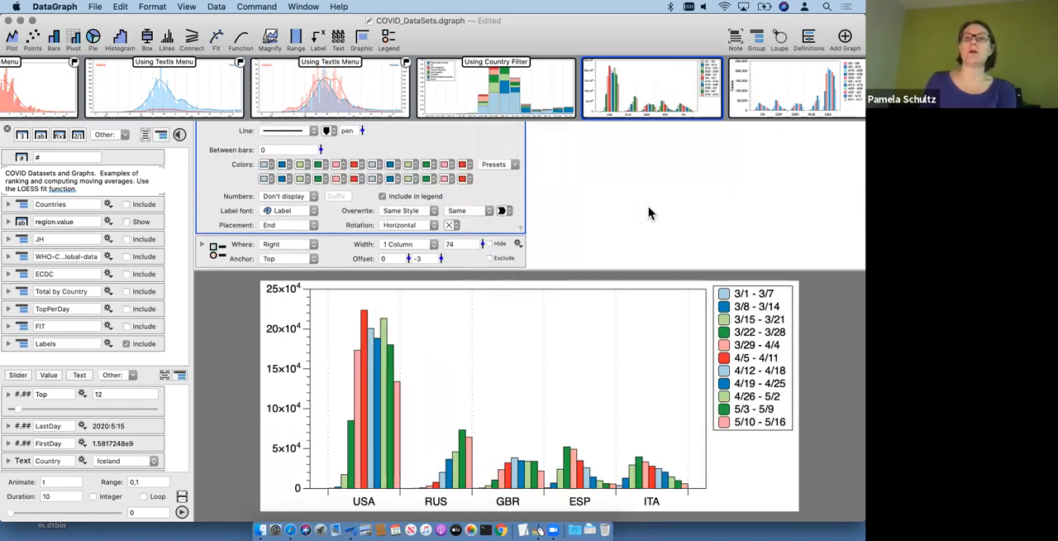
Step: Compare the regrouped chart with the Cases Per Week graph and undo the untitled graph's grouping and legend width changes
{"action": "left_click", "coordinate": [783, 97]}
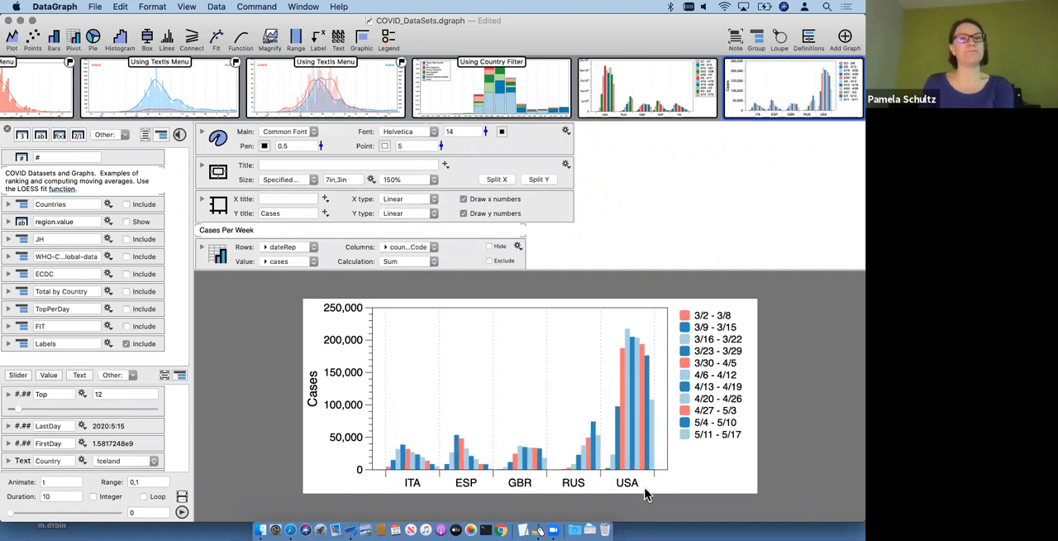
{"action": "mouse_move", "coordinate": [649, 98]}
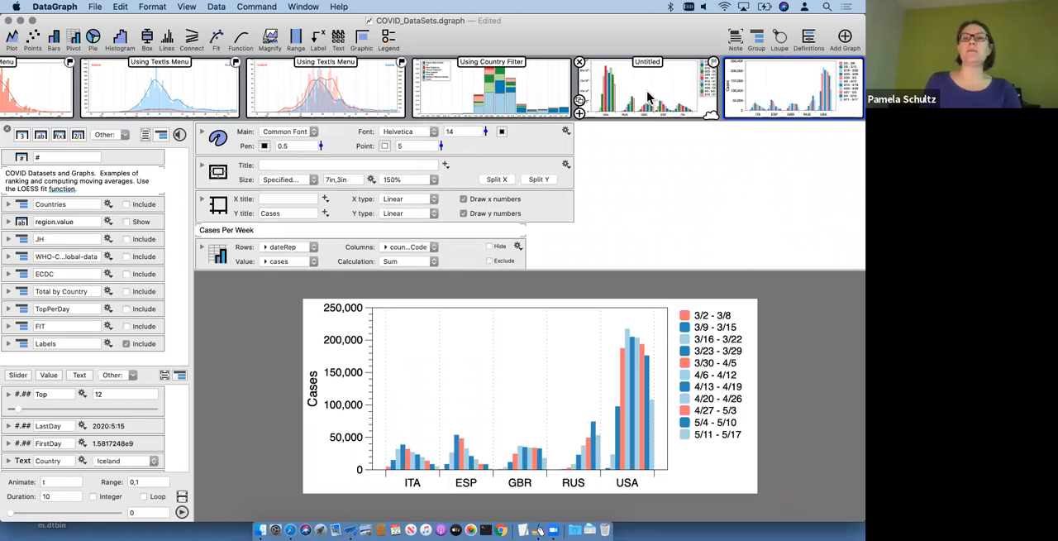
{"action": "left_click", "coordinate": [649, 98]}
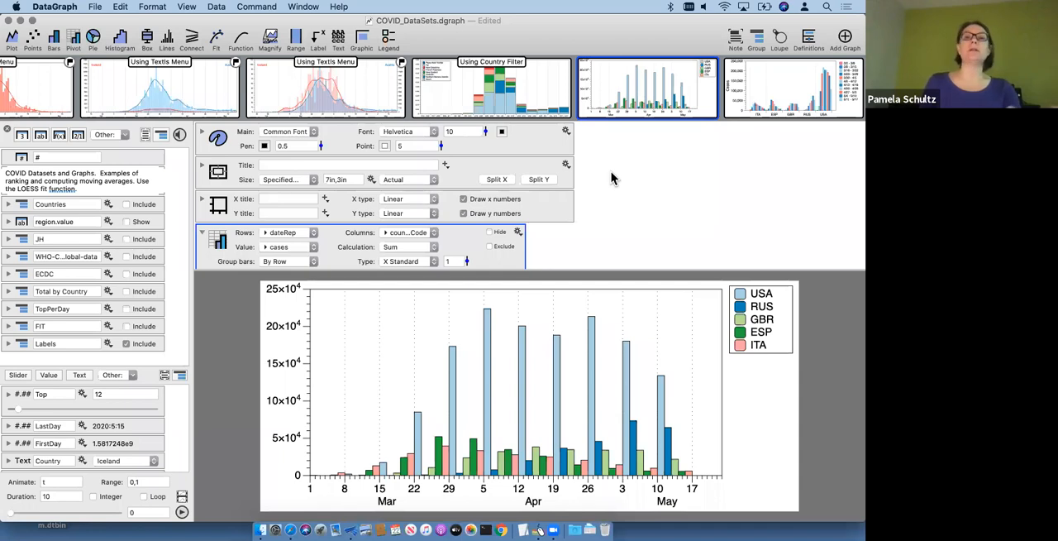
Step: Open the LOESS graph of COVID-19 cases by country and shrink the command area to view it
{"action": "scroll", "coordinate": [616, 97], "scroll_direction": "right", "scroll_amount": 5}
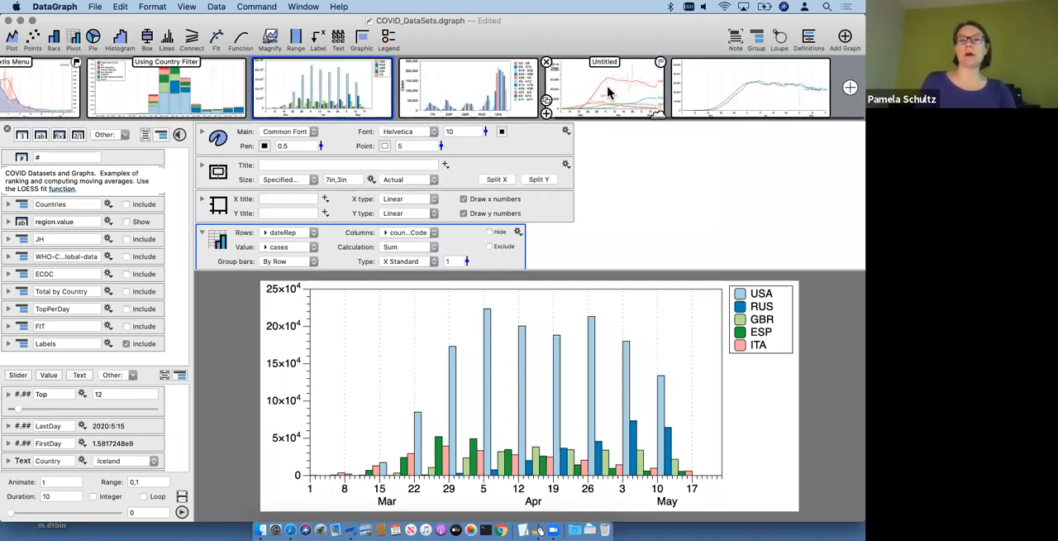
{"action": "left_click", "coordinate": [608, 93]}
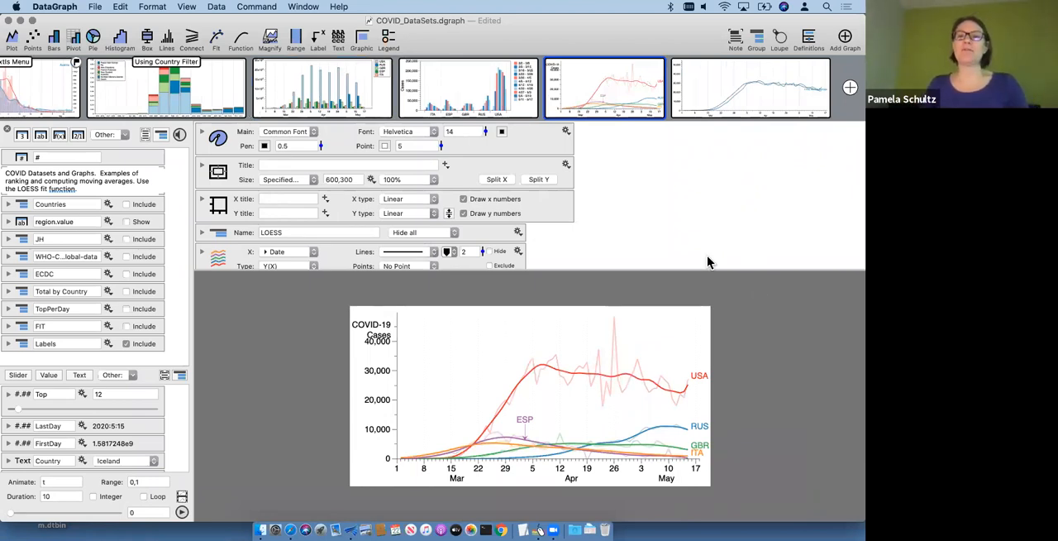
{"action": "left_click_drag", "start_coordinate": [714, 129], "coordinate": [713, 126]}
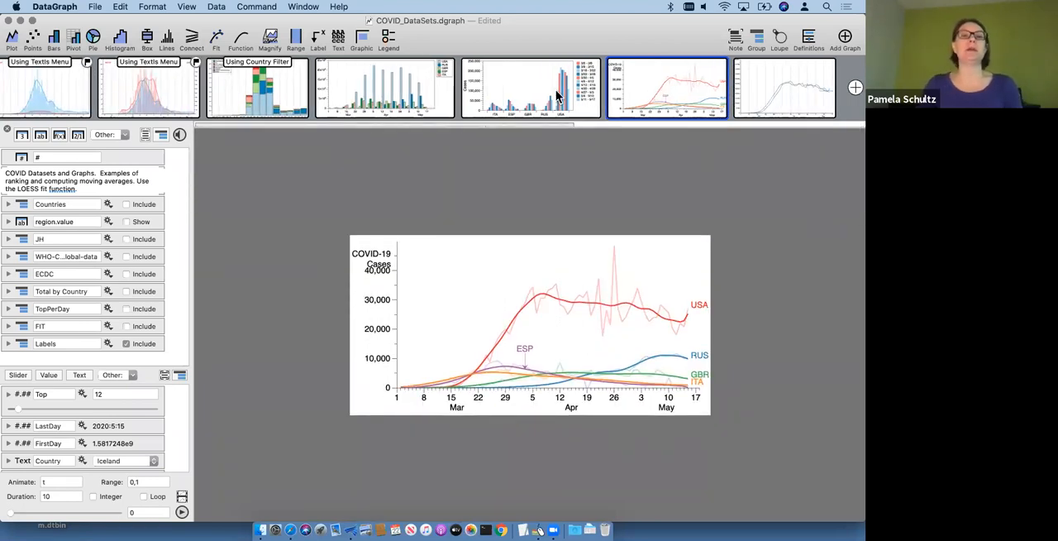
Step: Create a new blank DataGraph document and enlarge its window to fill the screen
{"action": "left_click", "coordinate": [96, 8]}
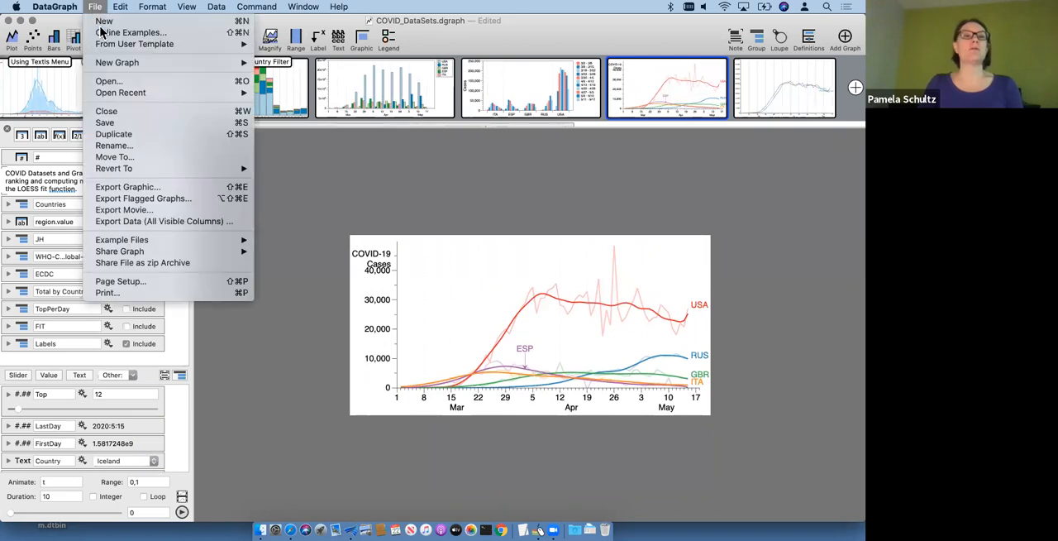
{"action": "left_click", "coordinate": [474, 196]}
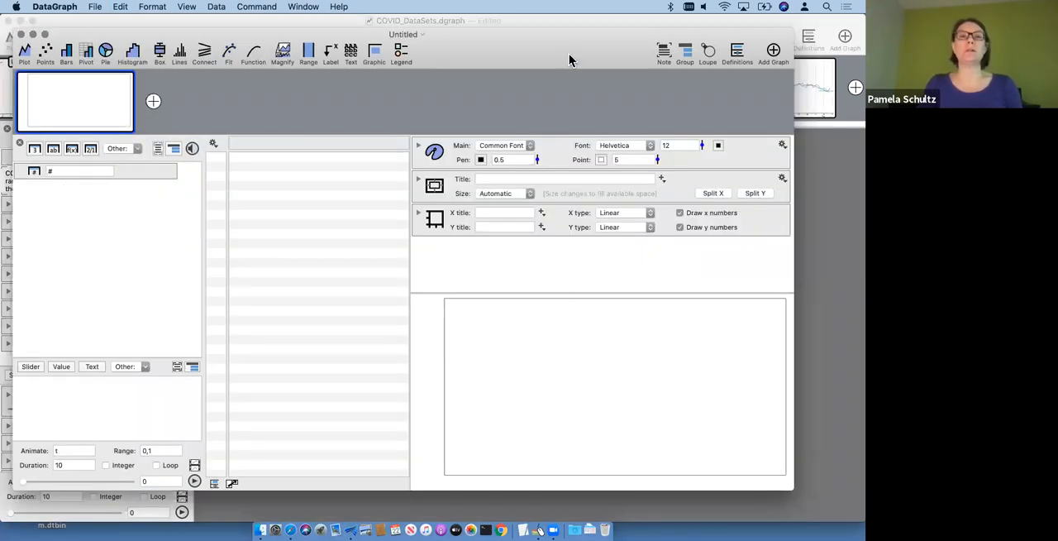
{"action": "double_click", "coordinate": [569, 54]}
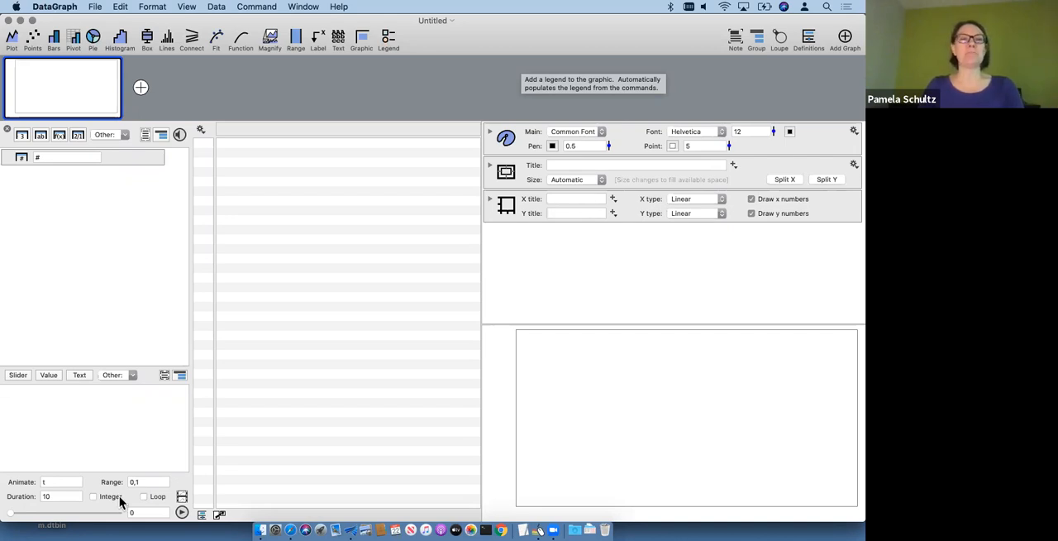
{"action": "left_click", "coordinate": [306, 350]}
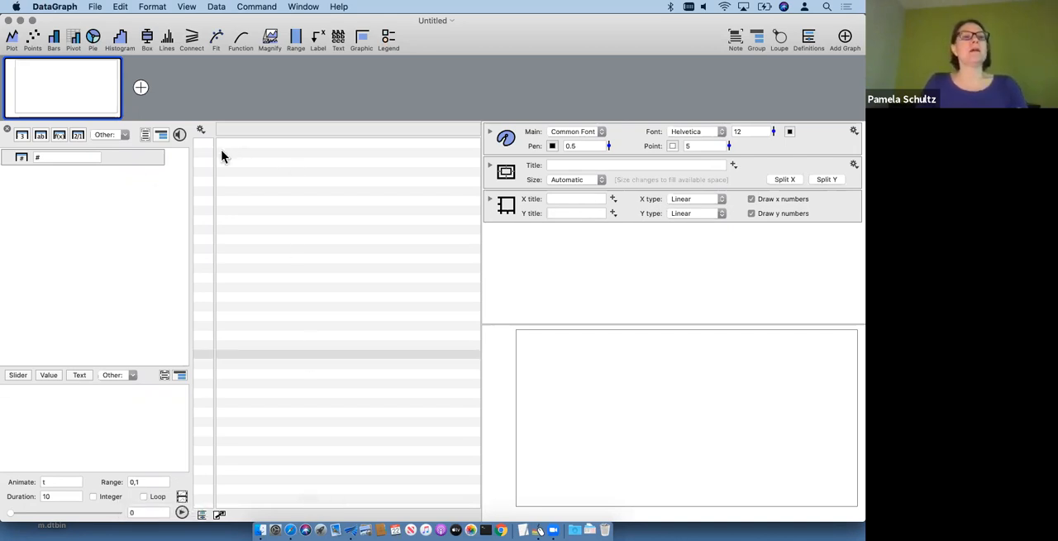
{"action": "left_click", "coordinate": [143, 191]}
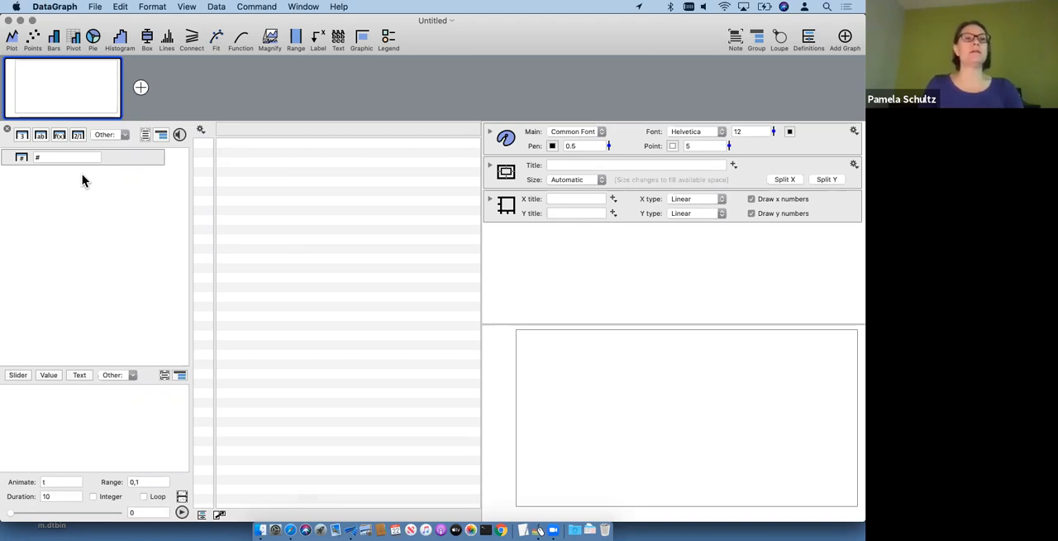
Step: Add an expression column to the new document with the row number symbol # as its expression
{"action": "left_click", "coordinate": [59, 135]}
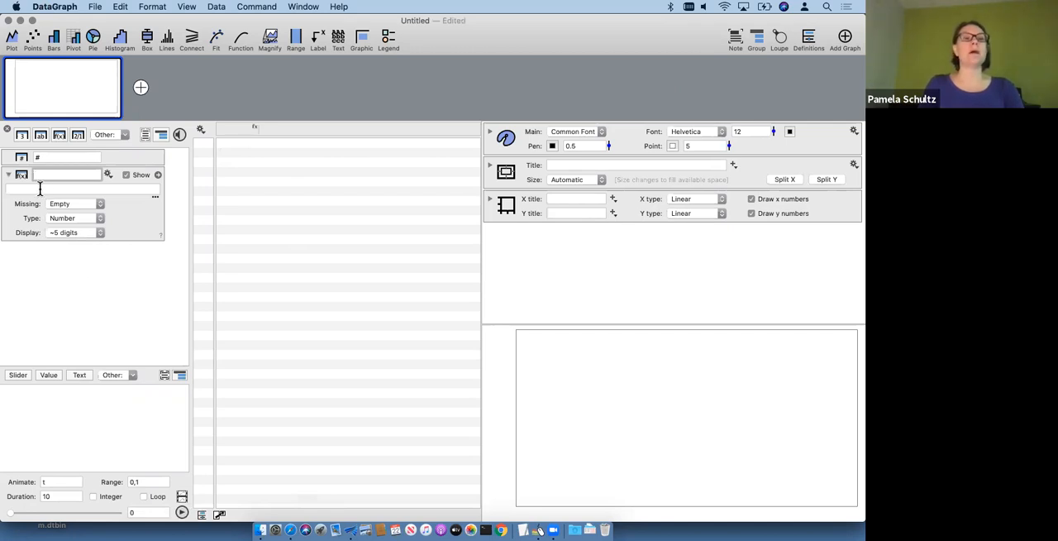
{"action": "key", "text": "Tab"}
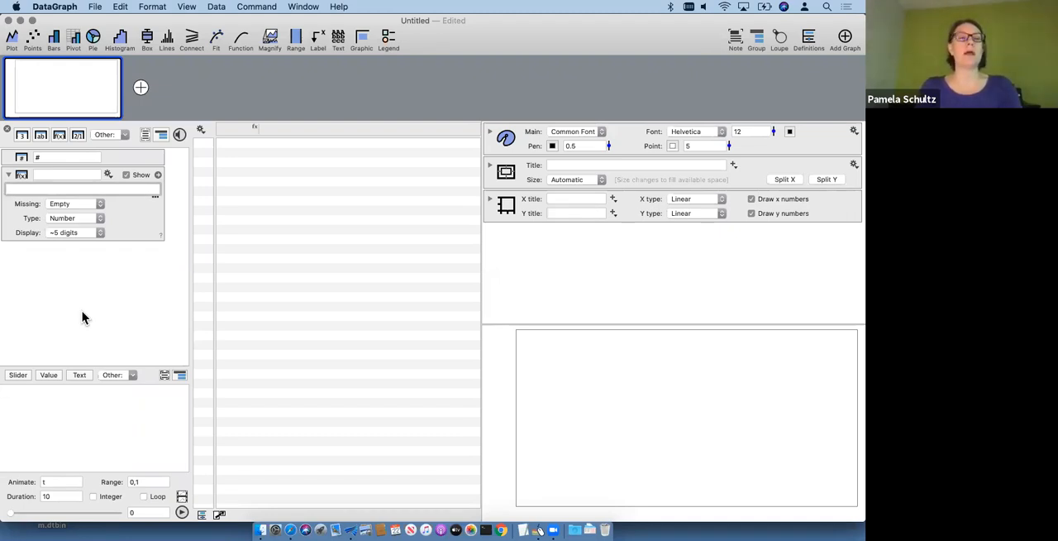
{"action": "left_click", "coordinate": [25, 156]}
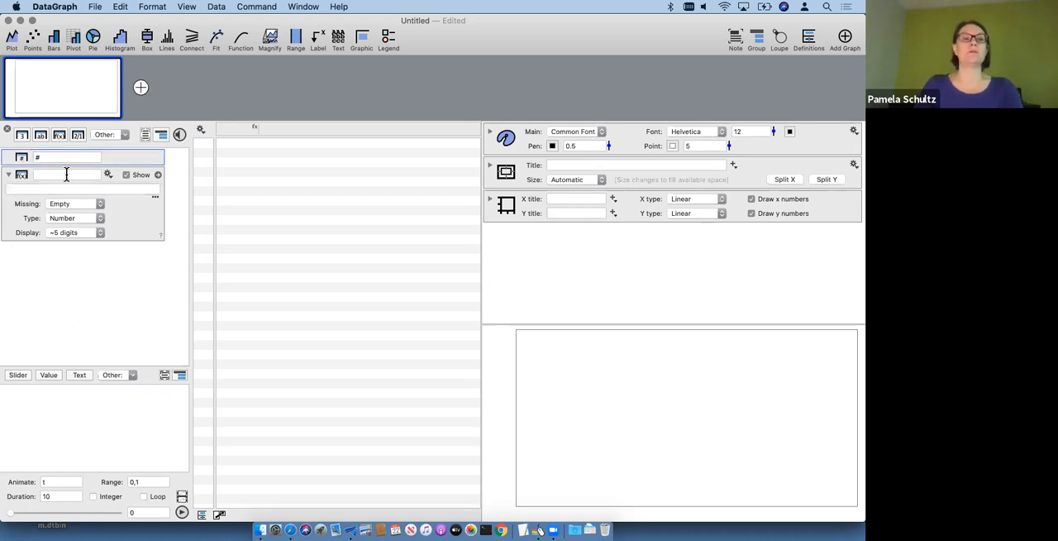
{"action": "left_click", "coordinate": [34, 188]}
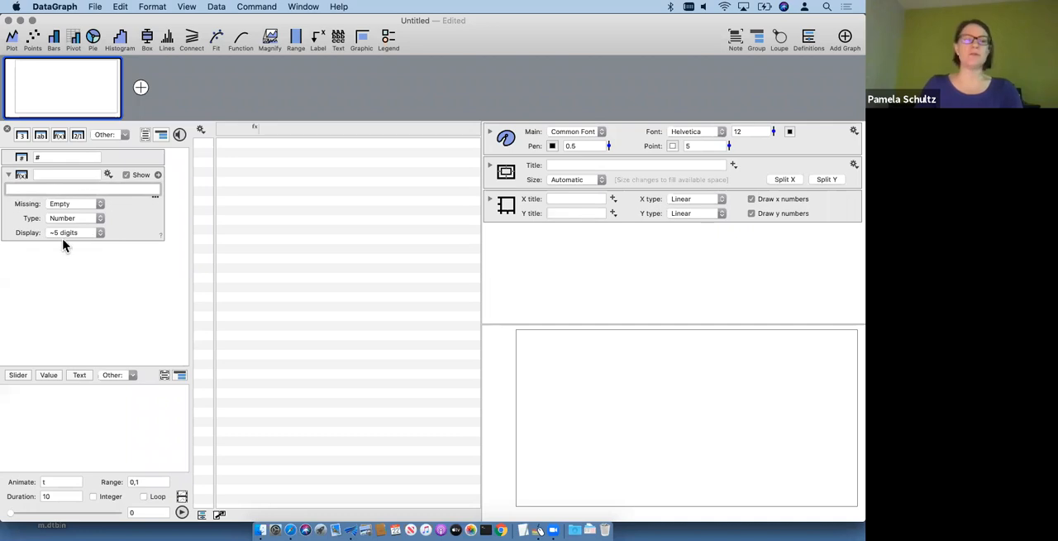
{"action": "left_click", "coordinate": [30, 156]}
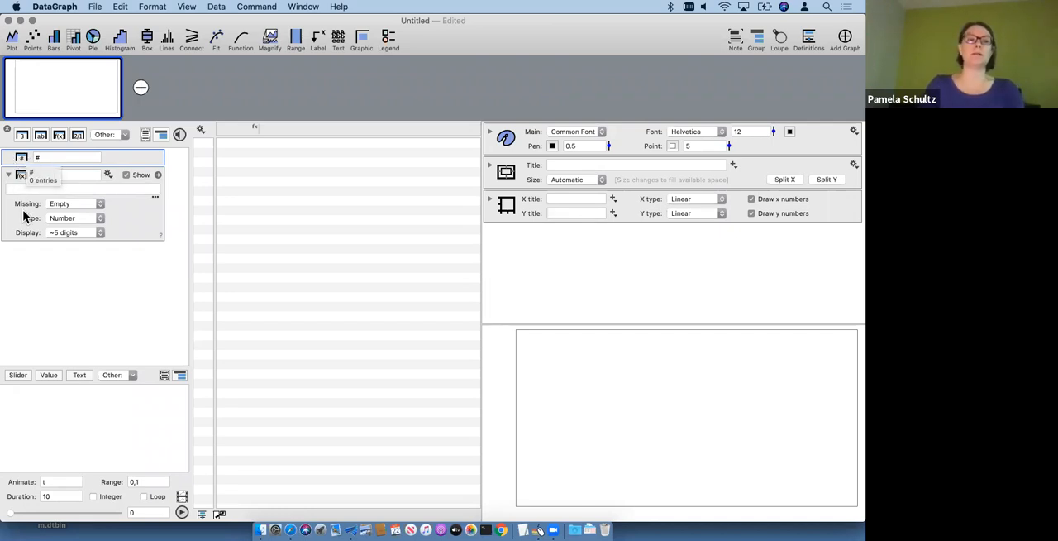
{"action": "left_click", "coordinate": [26, 189]}
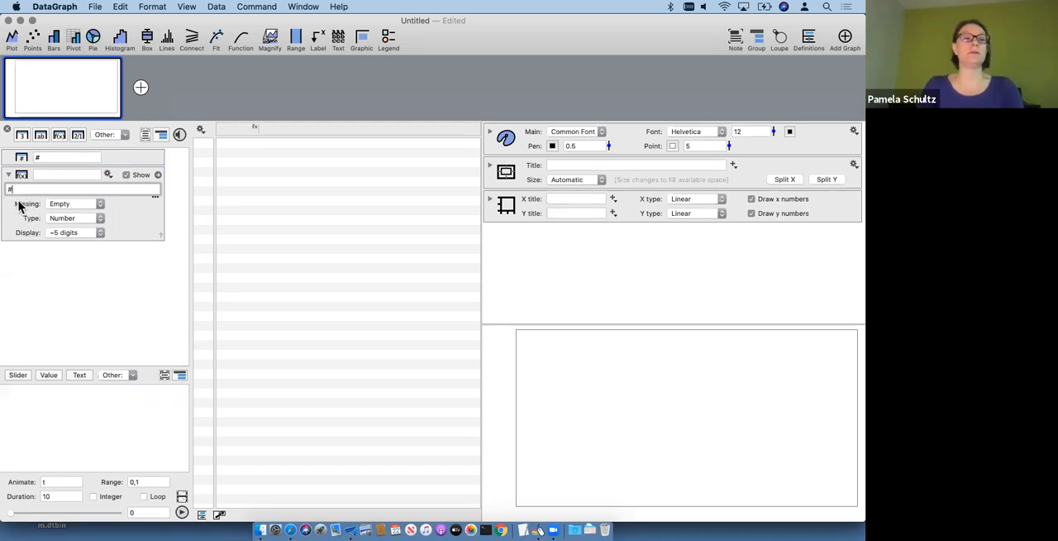
Step: Set the # expression column's number of rows to 100 and look through the generated values
{"action": "left_click", "coordinate": [70, 218]}
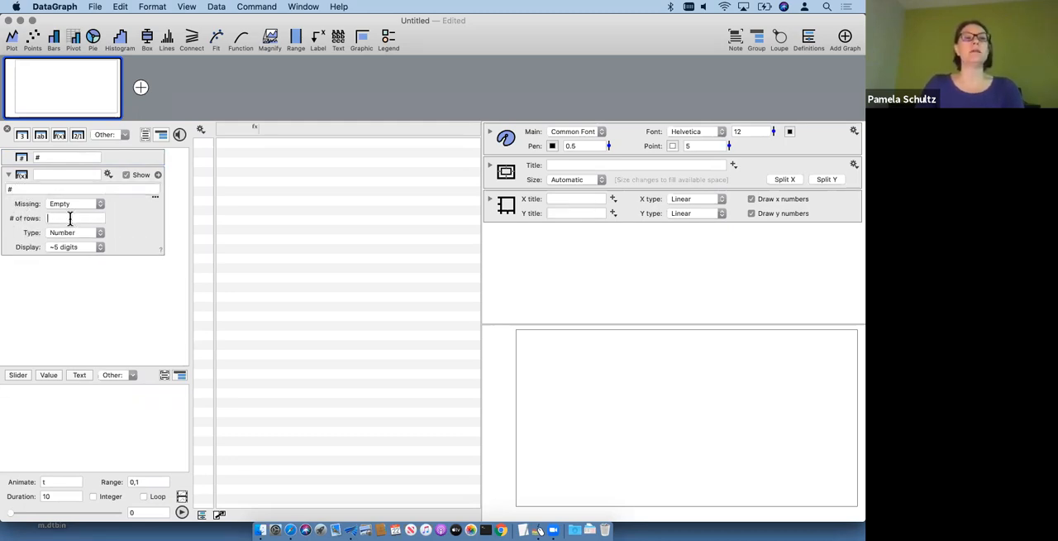
{"action": "type", "text": "100"}
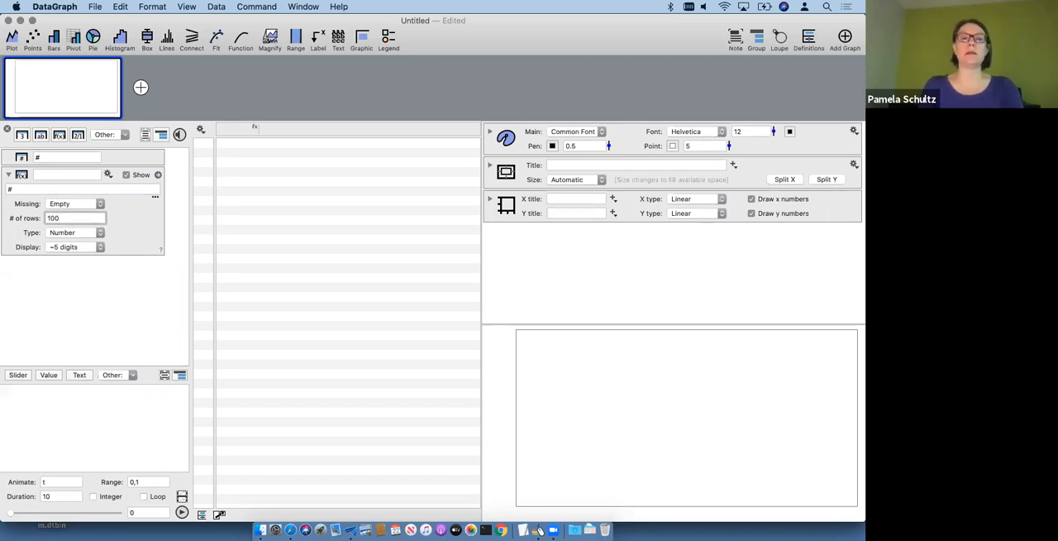
{"action": "key", "text": "Return"}
{"action": "scroll", "coordinate": [273, 338], "scroll_direction": "down", "scroll_amount": 15}
{"action": "scroll", "coordinate": [273, 338], "scroll_direction": "up", "scroll_amount": 15}
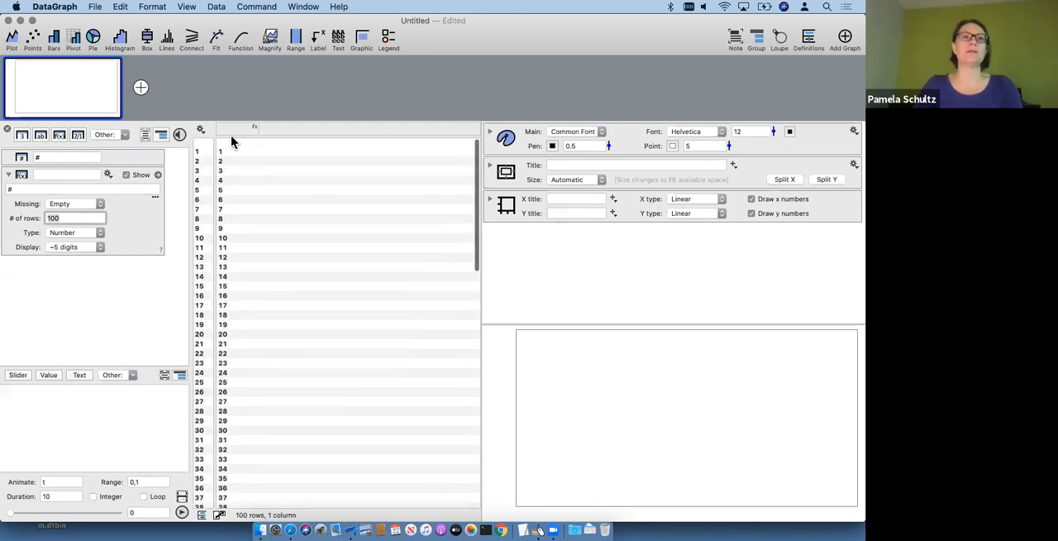
{"action": "left_click", "coordinate": [231, 128]}
{"action": "scroll", "coordinate": [268, 337], "scroll_direction": "down", "scroll_amount": 10}
{"action": "scroll", "coordinate": [268, 336], "scroll_direction": "up", "scroll_amount": 10}
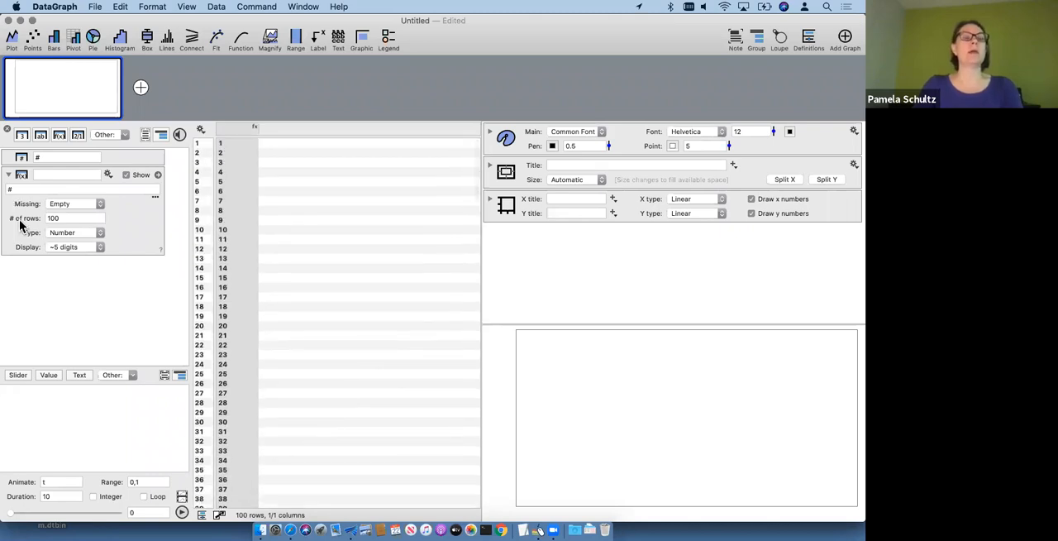
Step: Name the 100-row expression column x
{"action": "left_click", "coordinate": [20, 225]}
{"action": "left_click", "coordinate": [51, 174]}
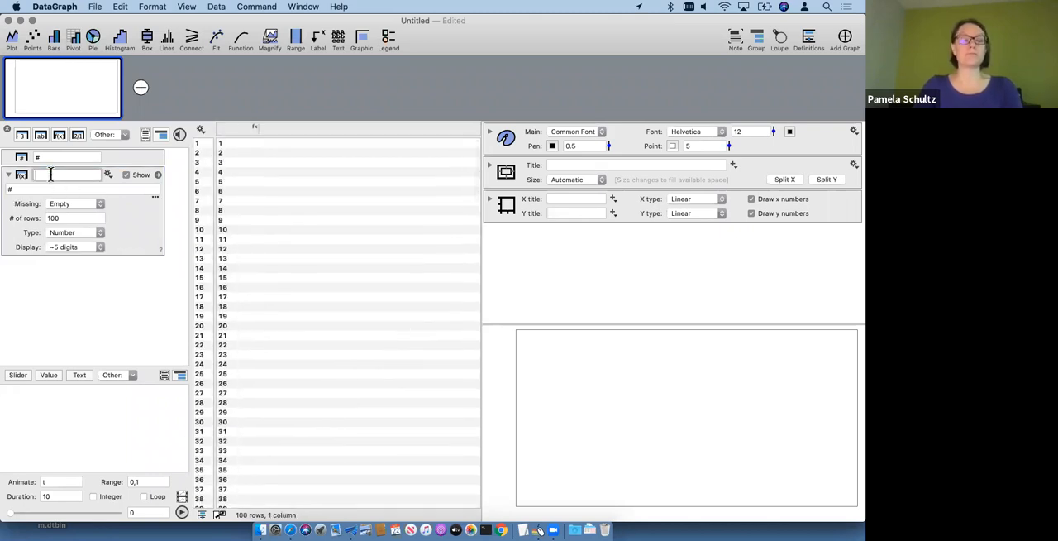
{"action": "type", "text": "x"}
{"action": "key", "text": "Return"}
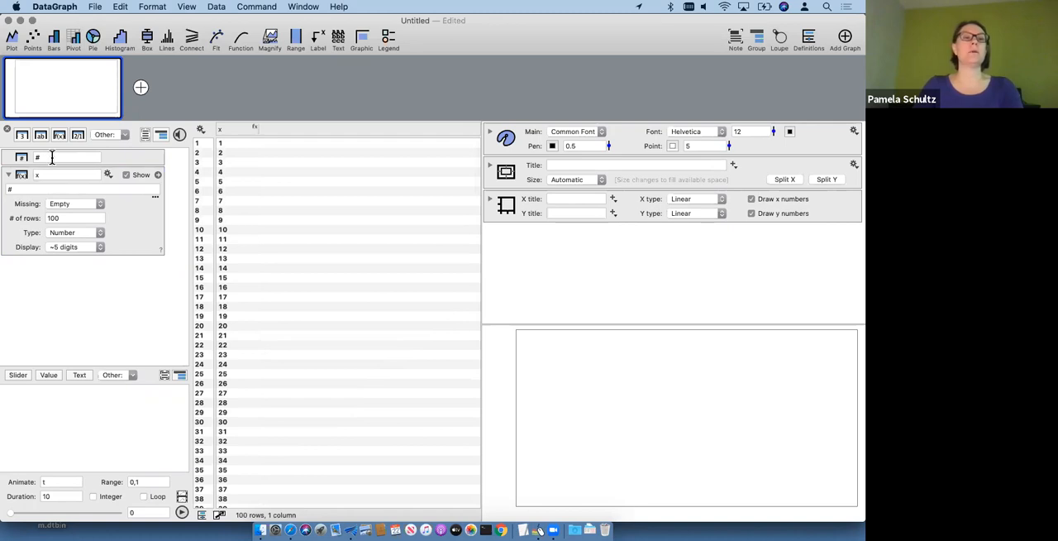
Step: Add a second expression column that calculates sin(x)
{"action": "left_click", "coordinate": [59, 134]}
{"action": "left_click", "coordinate": [35, 279]}
{"action": "type", "text": "sin(x"}
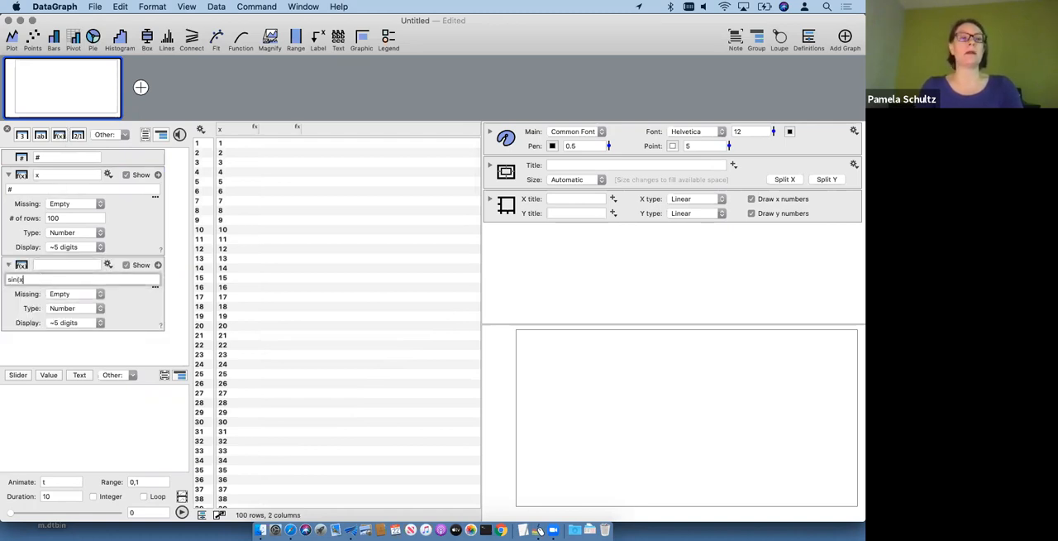
{"action": "type", "text": ")"}
{"action": "key", "text": "Return"}
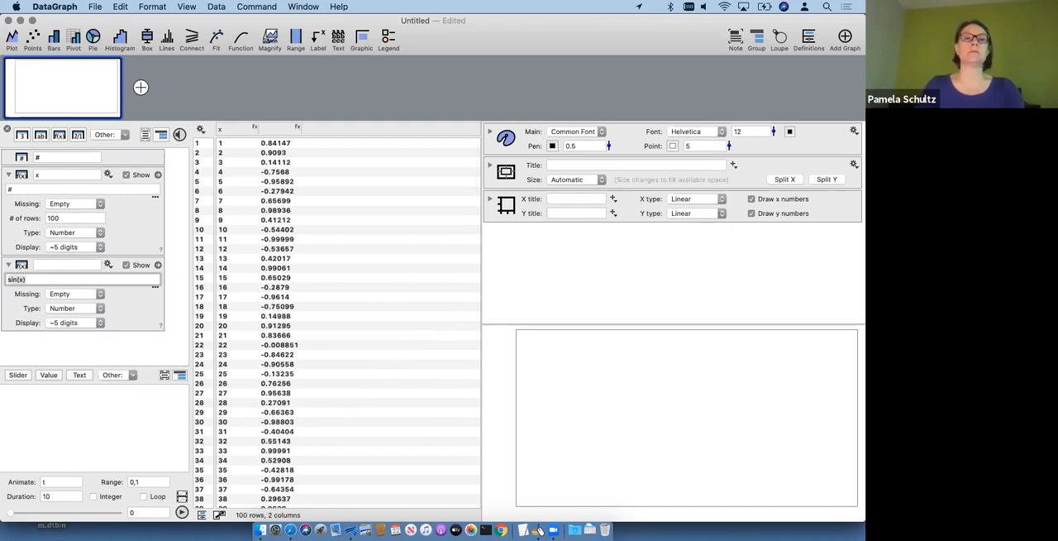
Step: Name the sin(x) column y in the data table and select the x column
{"action": "left_click_drag", "start_coordinate": [246, 130], "coordinate": [294, 168]}
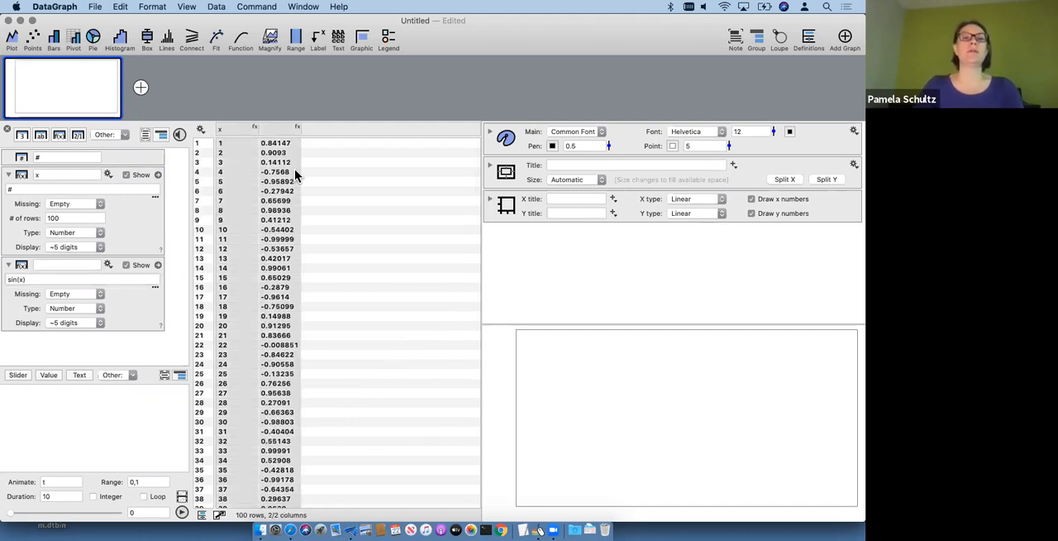
{"action": "left_click", "coordinate": [280, 128]}
{"action": "type", "text": "y"}
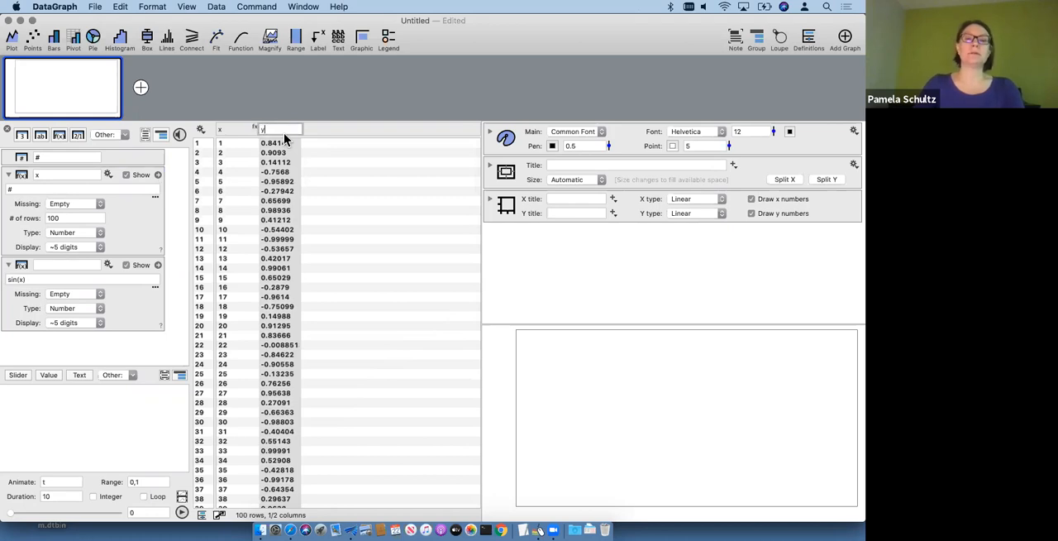
{"action": "key", "text": "Return"}
{"action": "left_click", "coordinate": [238, 127]}
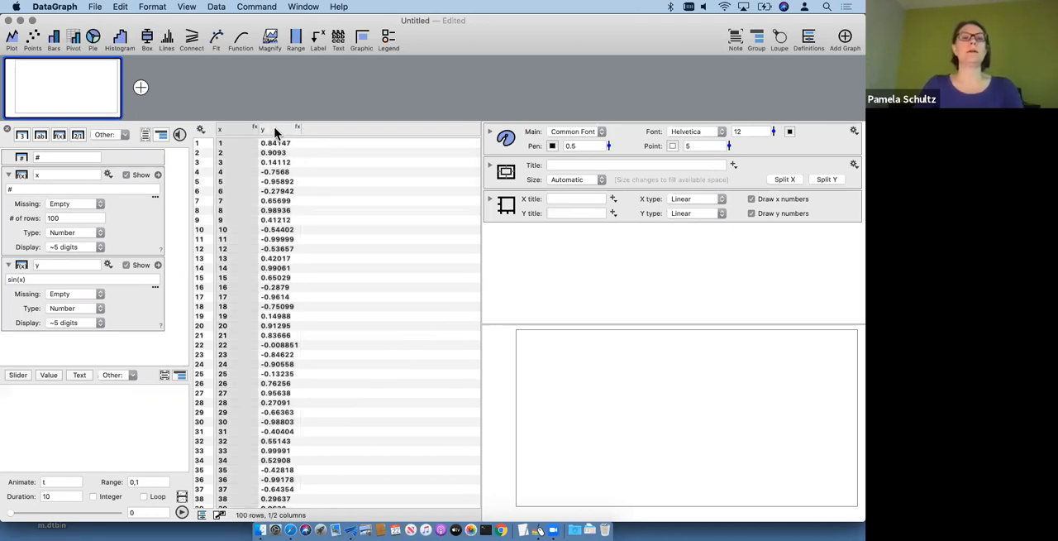
Step: Plot y against x as a line and change the x column's expression to #/10
{"action": "left_click", "coordinate": [275, 129], "text": "shift"}
{"action": "left_click", "coordinate": [12, 38]}
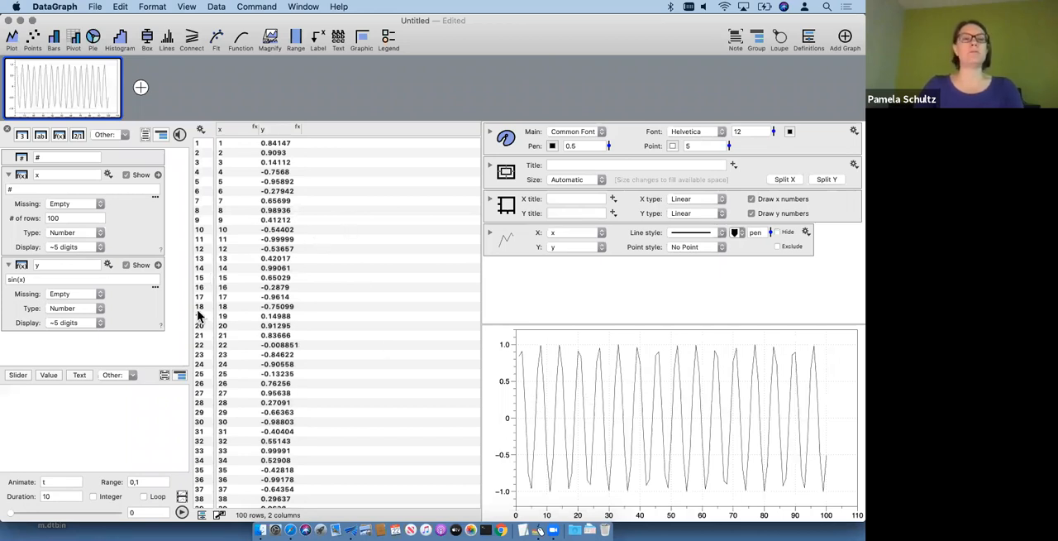
{"action": "left_click", "coordinate": [24, 189]}
{"action": "type", "text": "/10"}
{"action": "key", "text": "Return"}
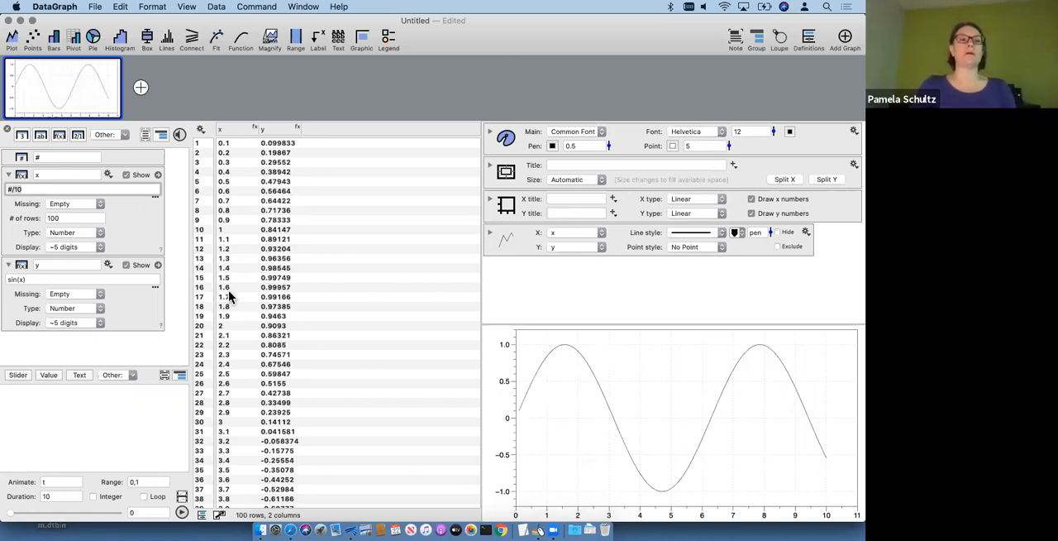
Step: Use the Add noise mapping shortcut on the y column and name the resulting column y noisy
{"action": "left_click", "coordinate": [9, 176]}
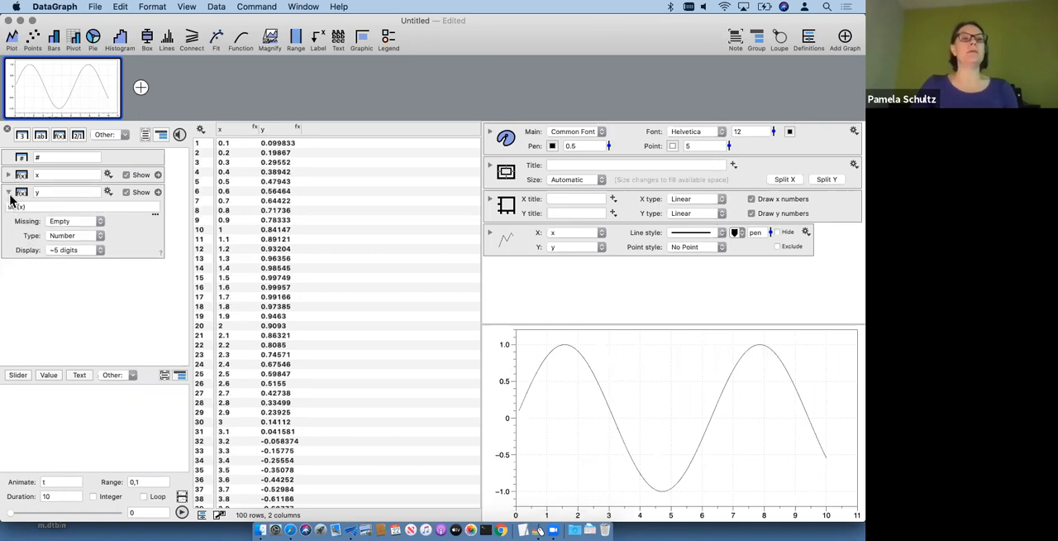
{"action": "left_click", "coordinate": [8, 193]}
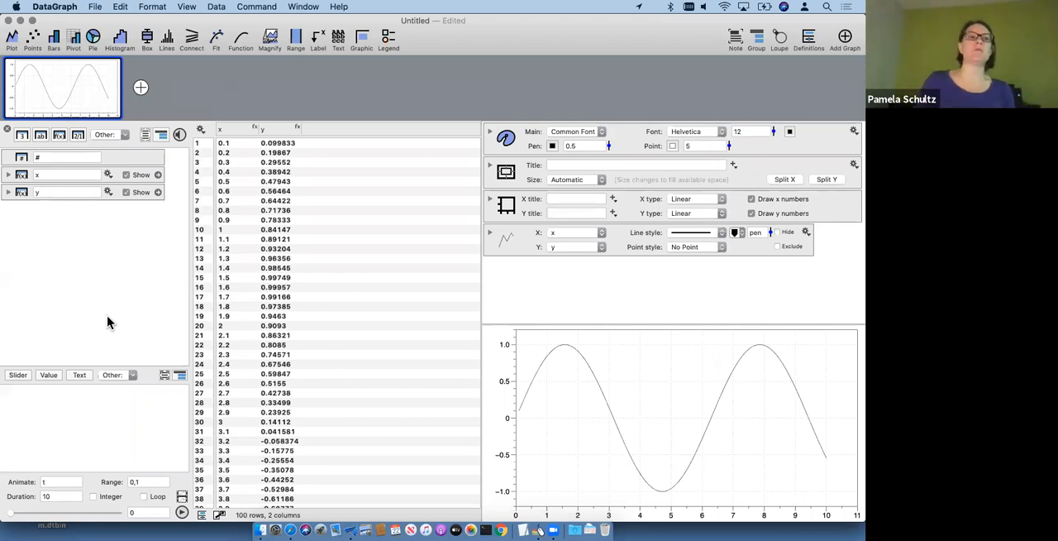
{"action": "left_click", "coordinate": [107, 192]}
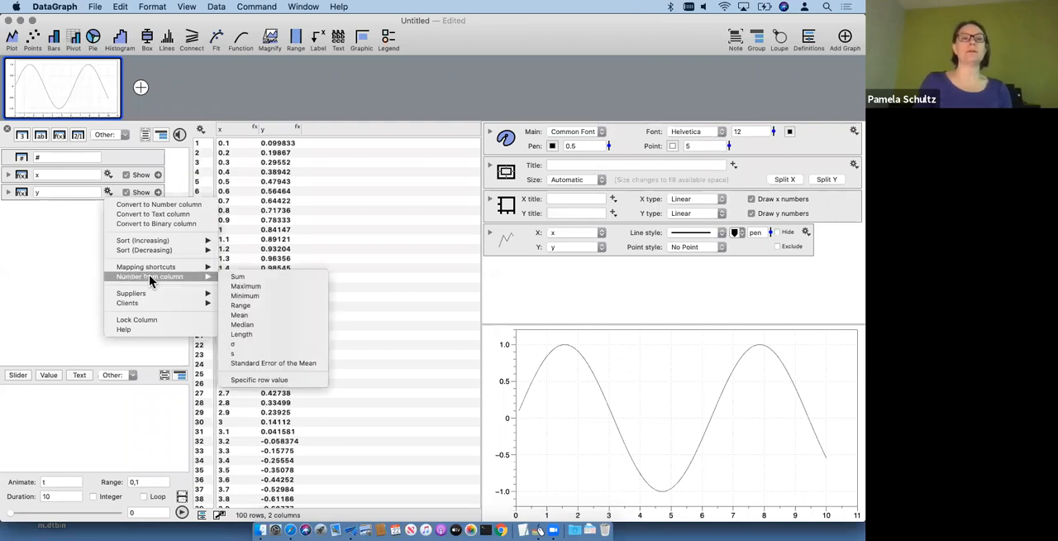
{"action": "mouse_move", "coordinate": [134, 269]}
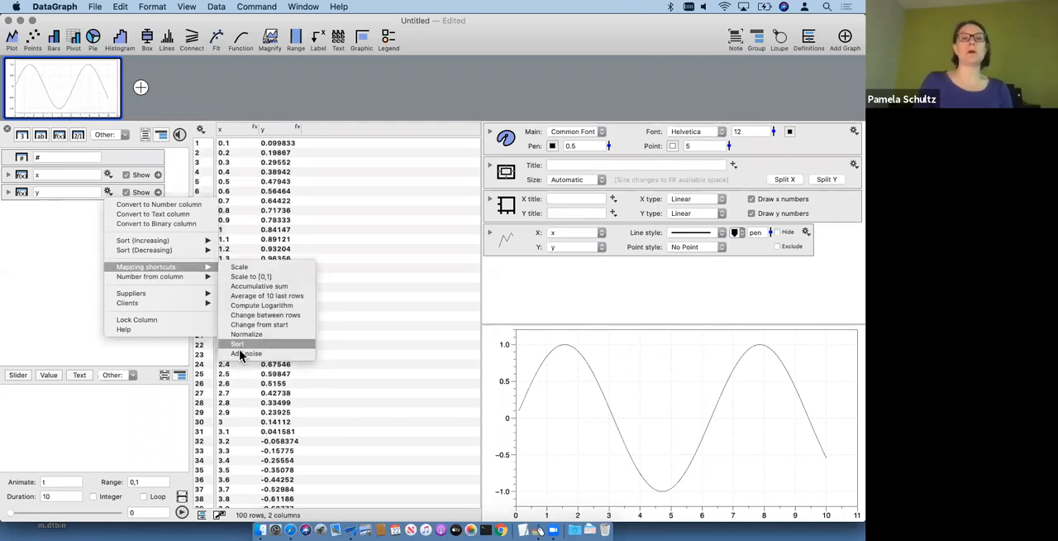
{"action": "left_click", "coordinate": [259, 350]}
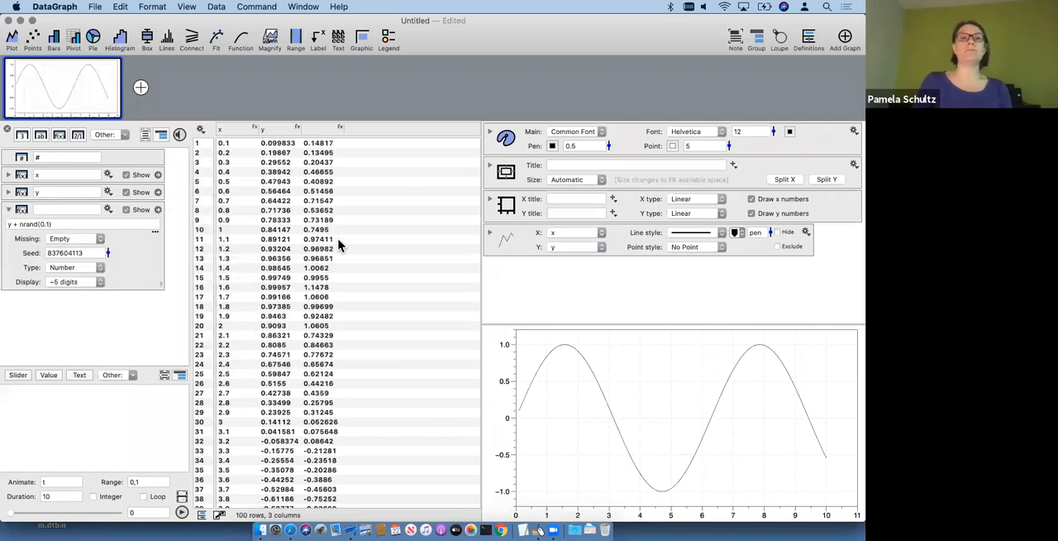
{"action": "left_click", "coordinate": [323, 129]}
{"action": "type", "text": "y"}
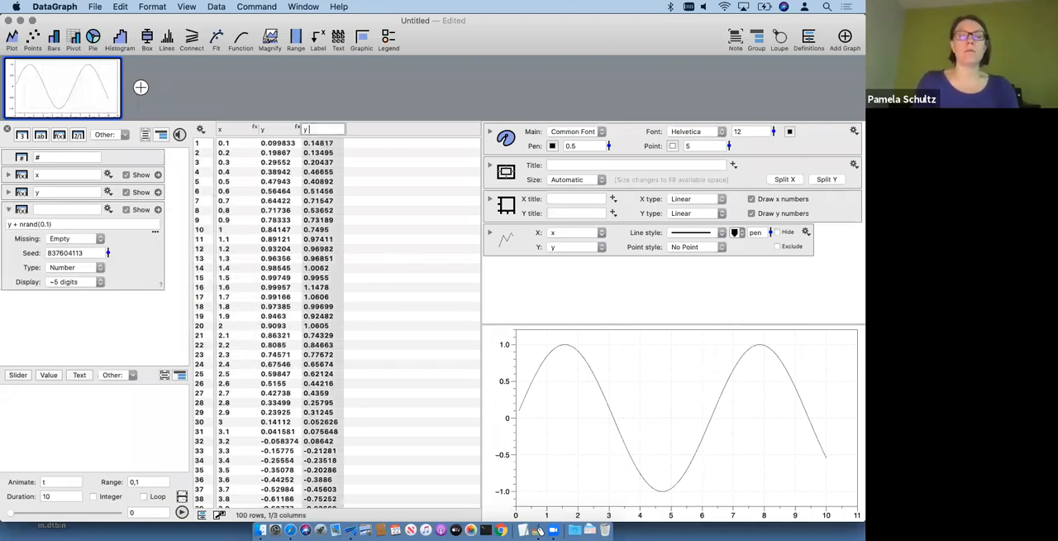
{"action": "type", "text": " noisy"}
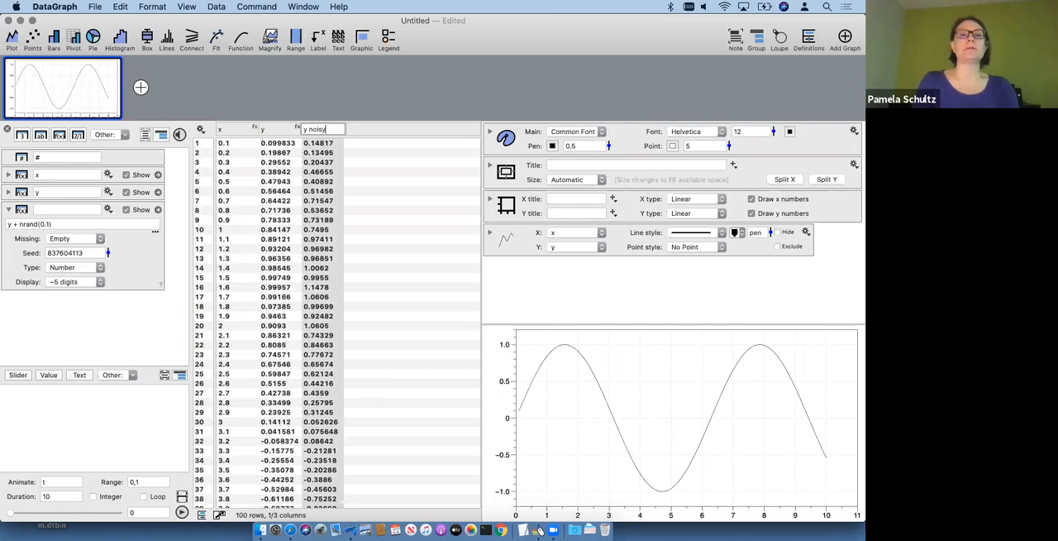
{"action": "key", "text": "Return"}
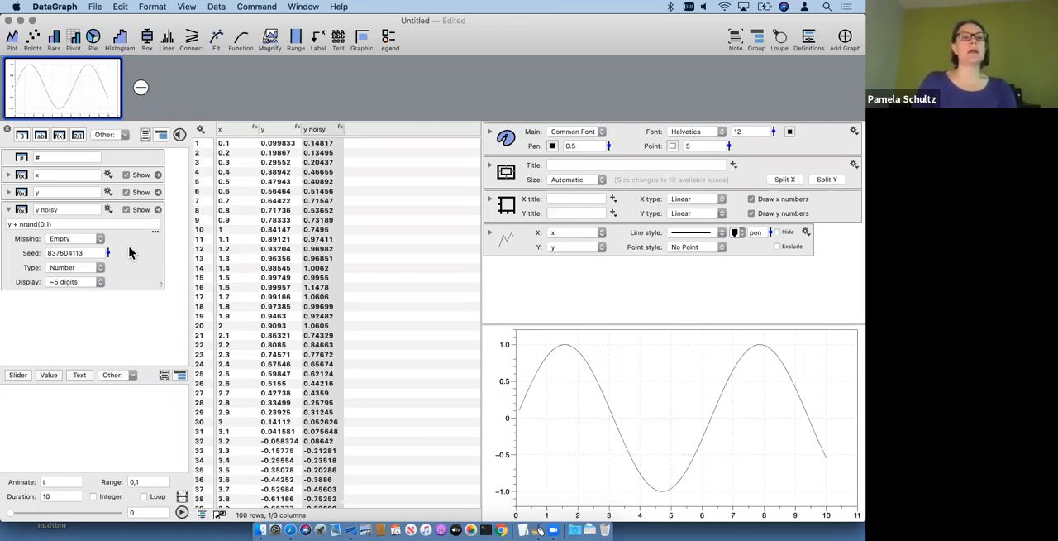
Step: Highlight the nrand term in the y noisy expression and plot y noisy against x as points
{"action": "left_click", "coordinate": [8, 225]}
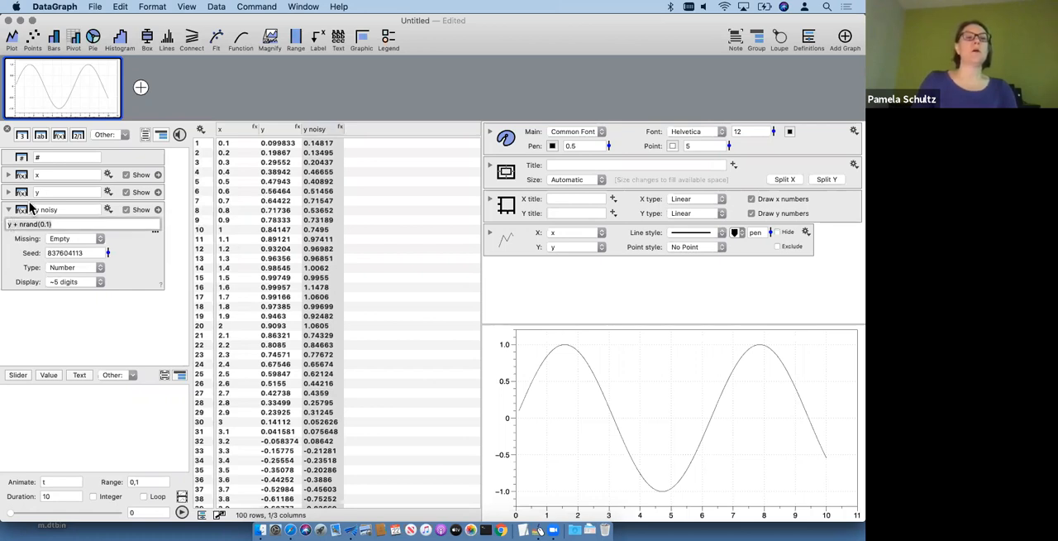
{"action": "double_click", "coordinate": [34, 224]}
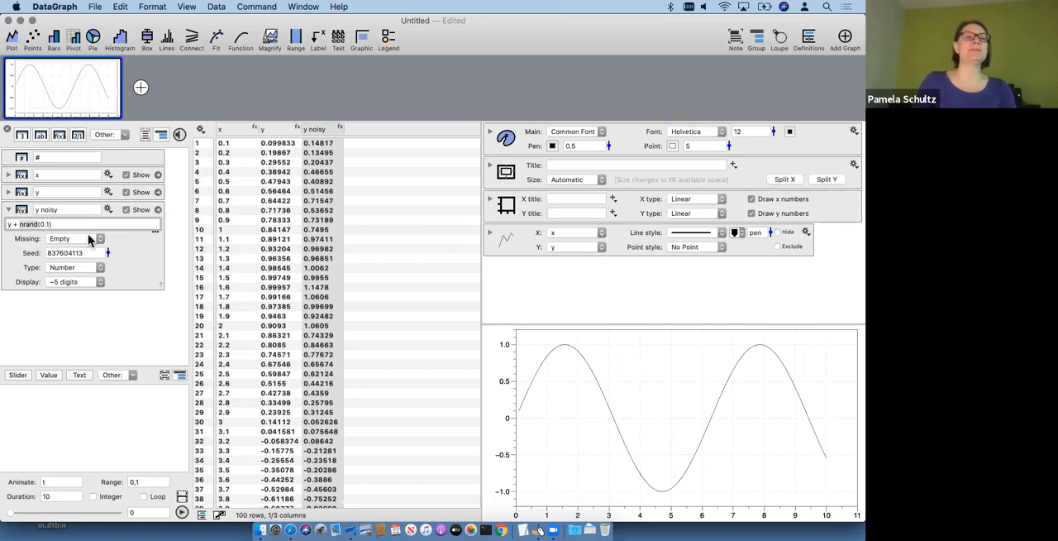
{"action": "left_click", "coordinate": [124, 247]}
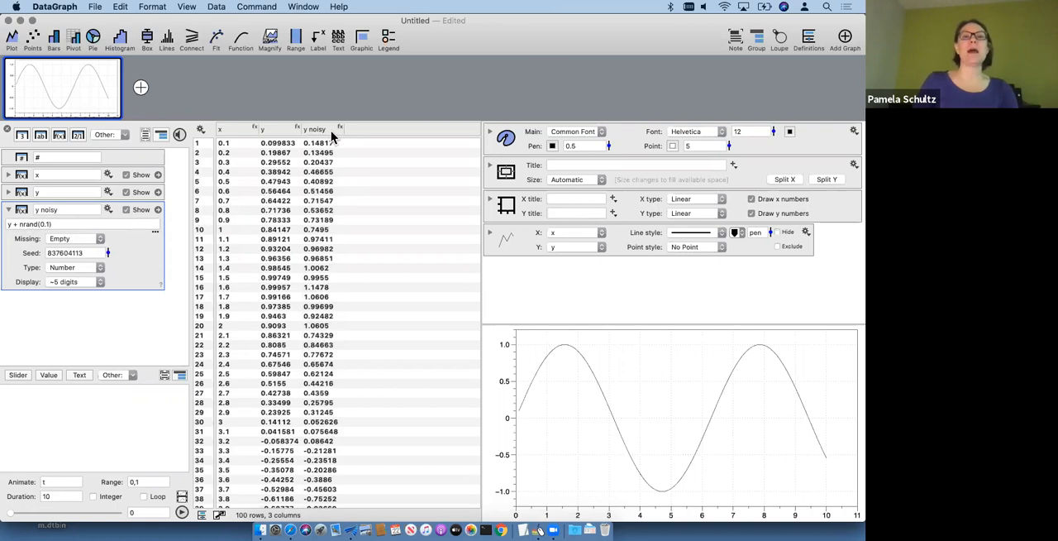
{"action": "left_click", "coordinate": [319, 128]}
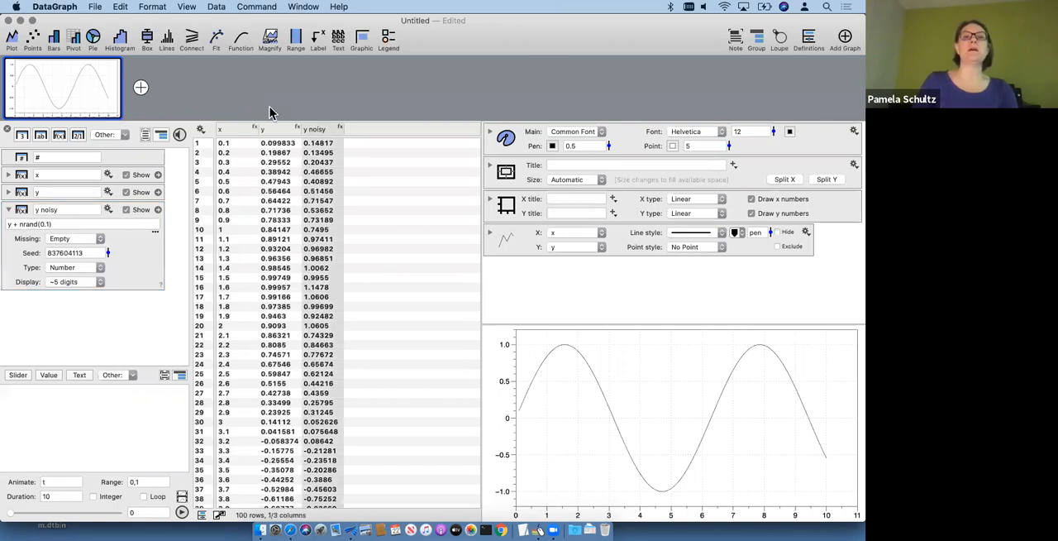
{"action": "left_click", "coordinate": [231, 134]}
{"action": "left_click", "coordinate": [326, 129], "text": "super"}
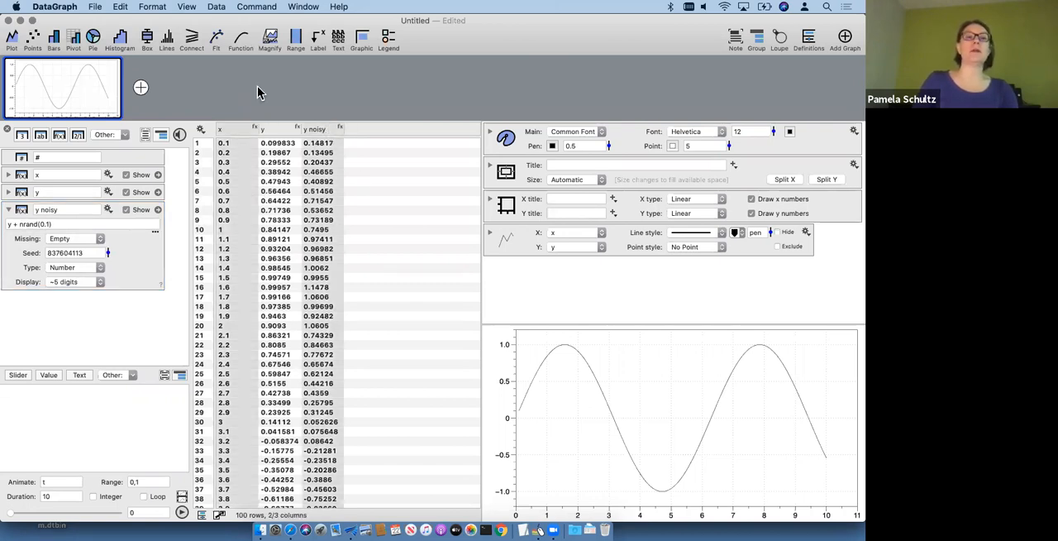
{"action": "left_click", "coordinate": [33, 37]}
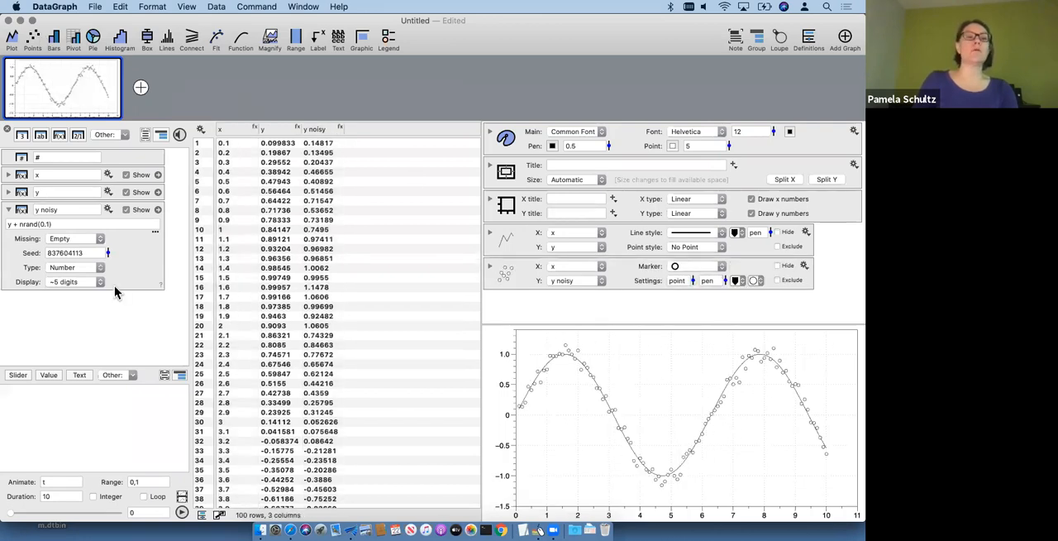
Step: Change the noise term in the y noisy expression to nrand(0.2)
{"action": "left_click", "coordinate": [49, 224]}
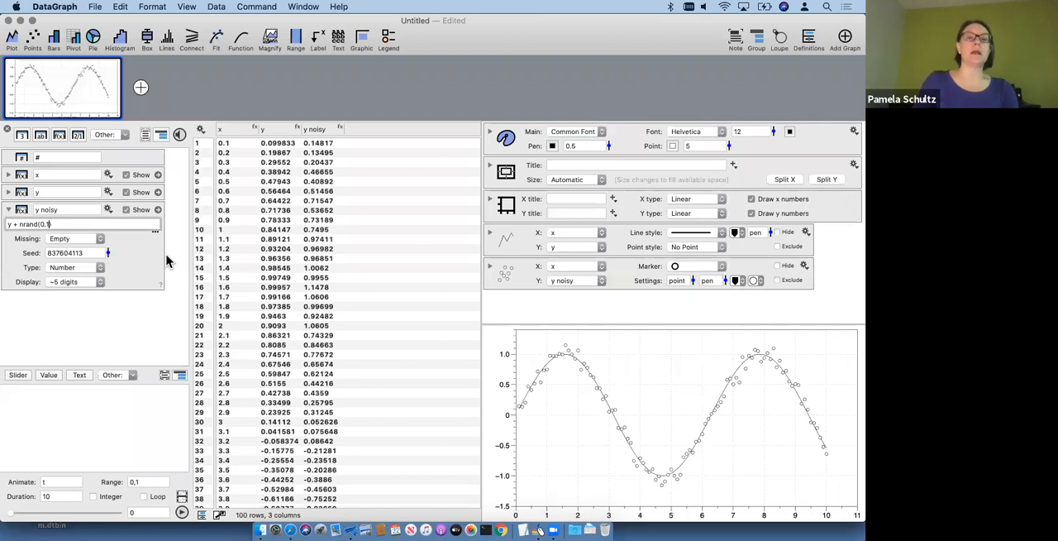
{"action": "key", "text": "BackSpace"}
{"action": "type", "text": "2"}
{"action": "key", "text": "Return"}
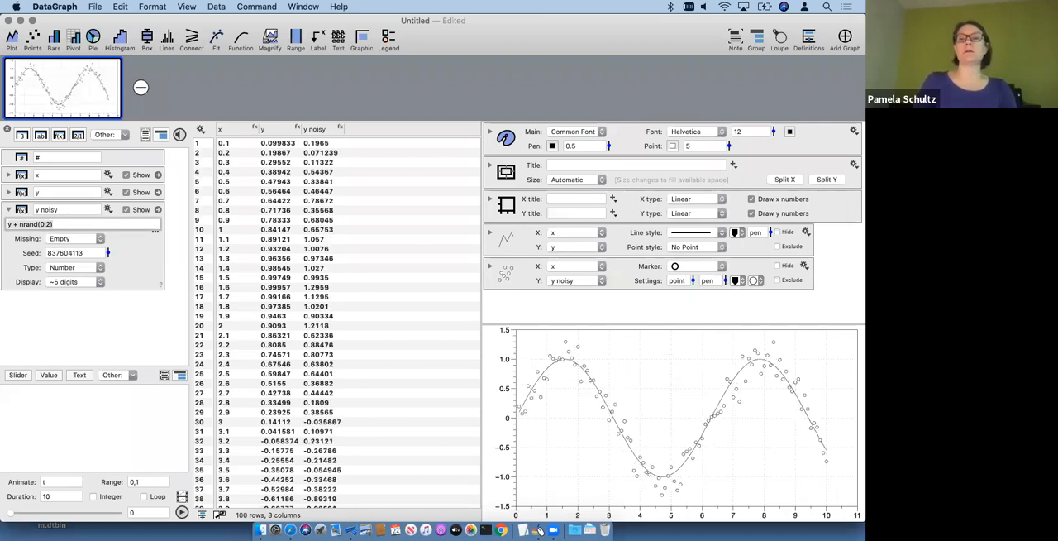
Step: Set the y noisy expression to y + nrand(0.3) and hide the y line plot
{"action": "left_click", "coordinate": [50, 224]}
{"action": "key", "text": "BackSpace"}
{"action": "key", "text": "BackSpace"}
{"action": "type", "text": ".3"}
{"action": "key", "text": "Return"}
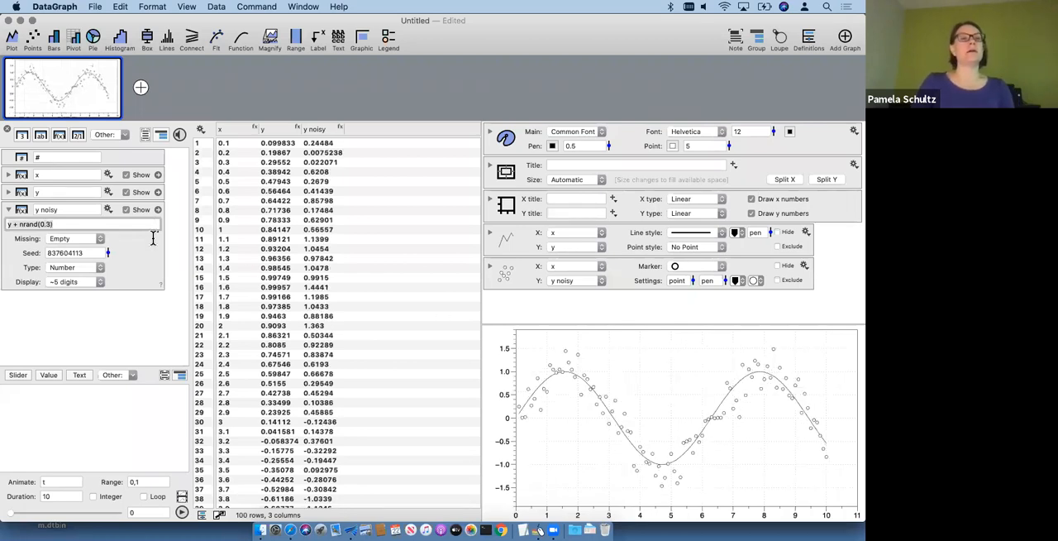
{"action": "left_click", "coordinate": [8, 209]}
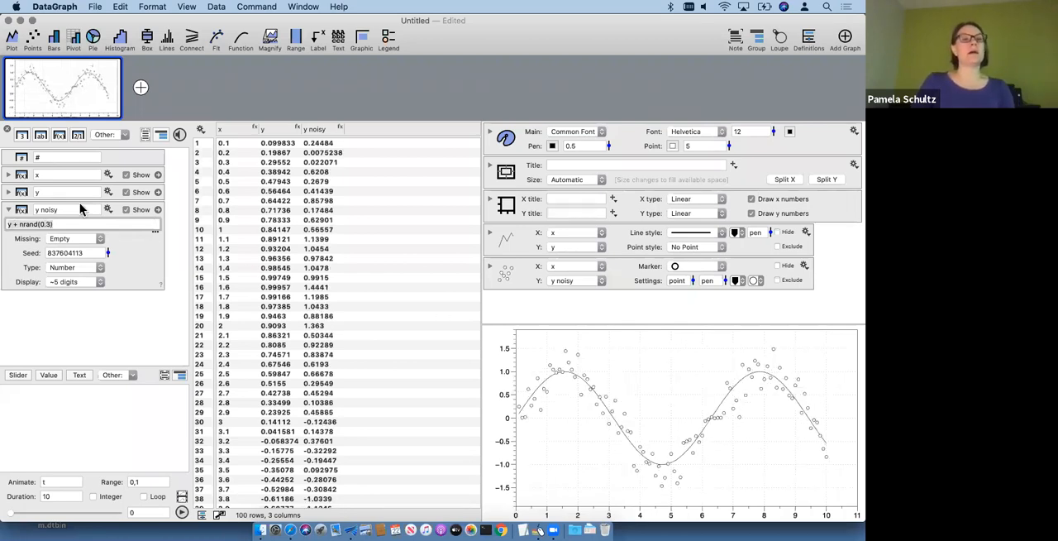
{"action": "left_click", "coordinate": [780, 232]}
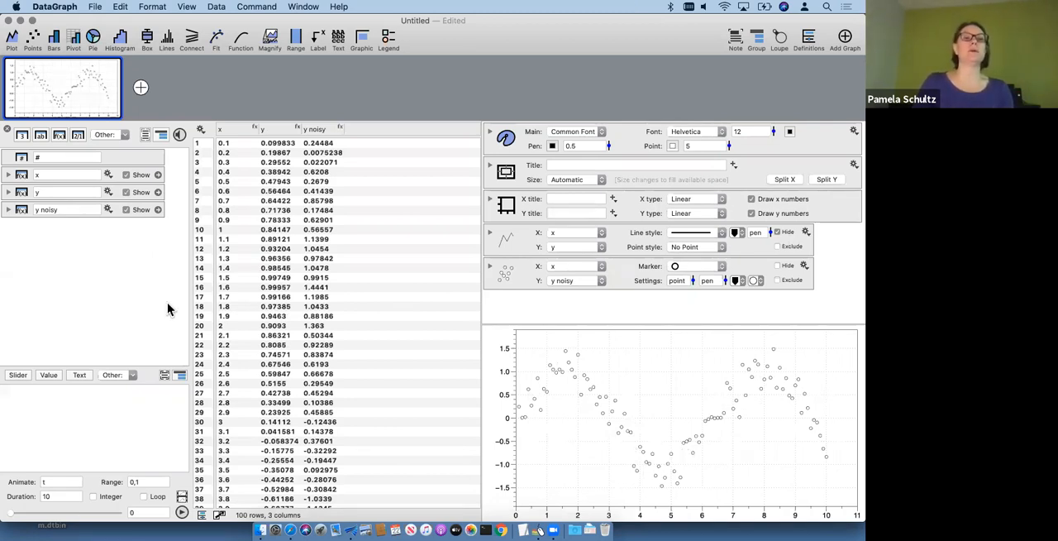
Step: Add a column averaging the 10 last rows of y noisy and examine its expression
{"action": "left_click", "coordinate": [107, 211]}
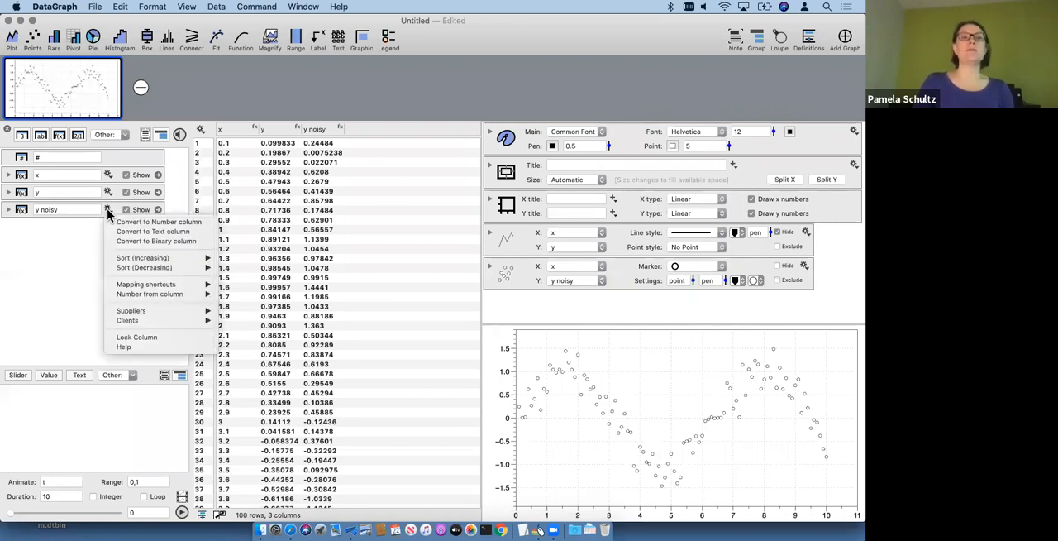
{"action": "mouse_move", "coordinate": [152, 297]}
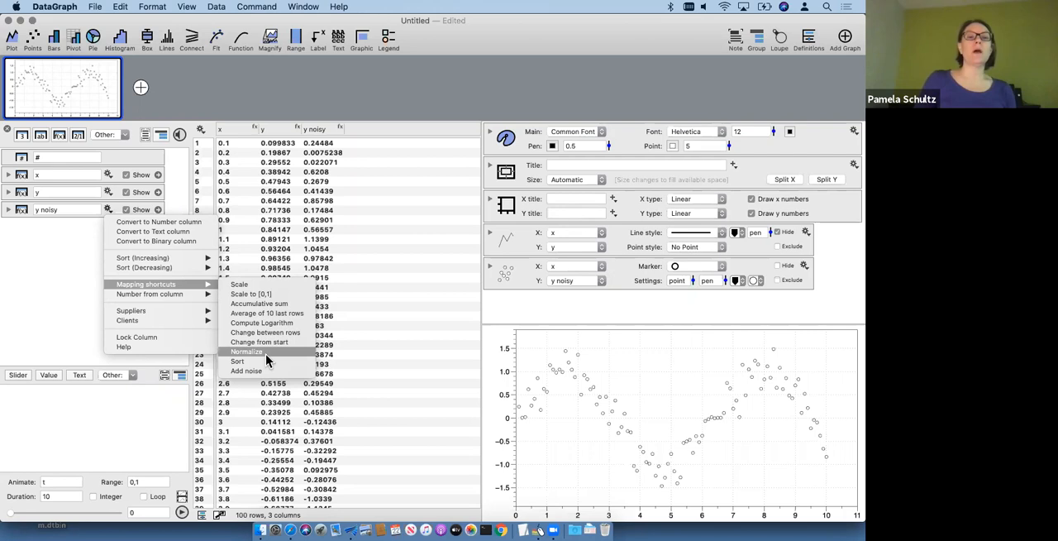
{"action": "left_click", "coordinate": [294, 312]}
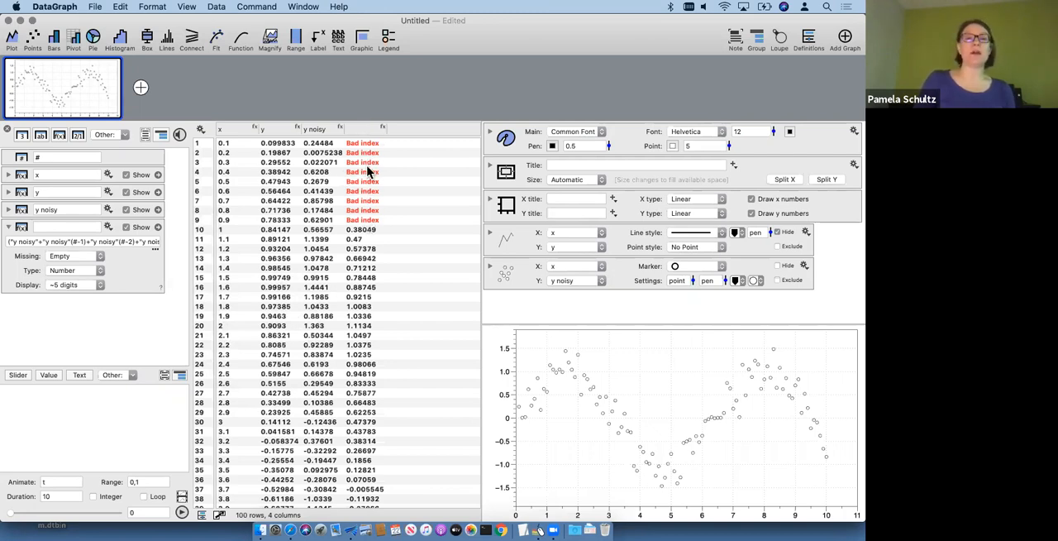
{"action": "left_click", "coordinate": [80, 239]}
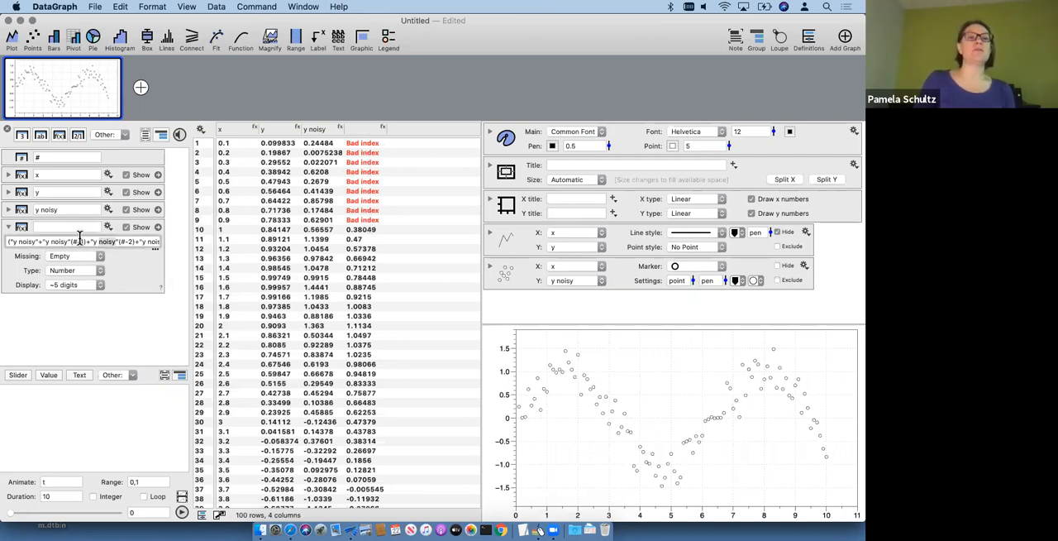
{"action": "left_click_drag", "start_coordinate": [70, 239], "coordinate": [206, 255]}
{"action": "left_click", "coordinate": [122, 313]}
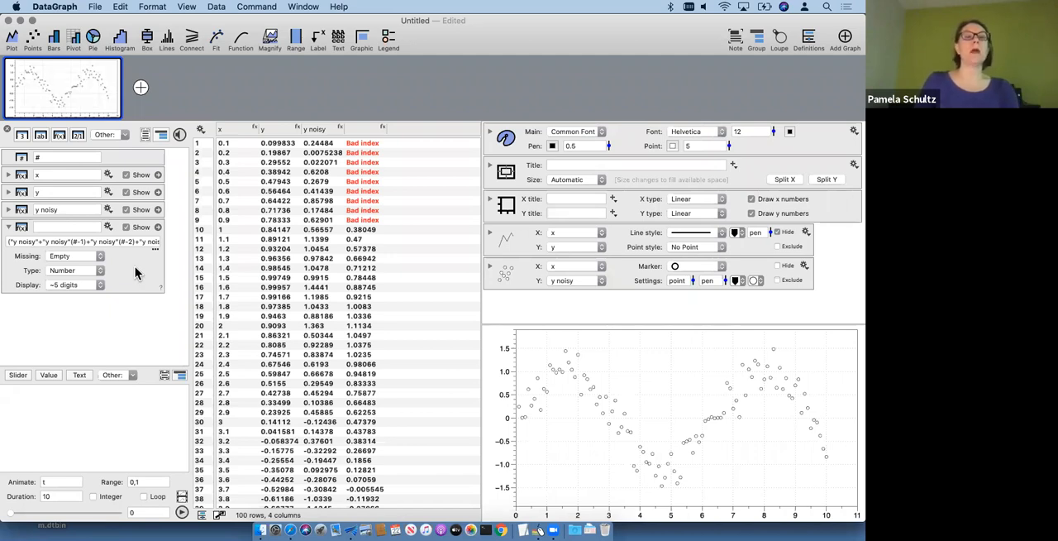
{"action": "left_click", "coordinate": [137, 273]}
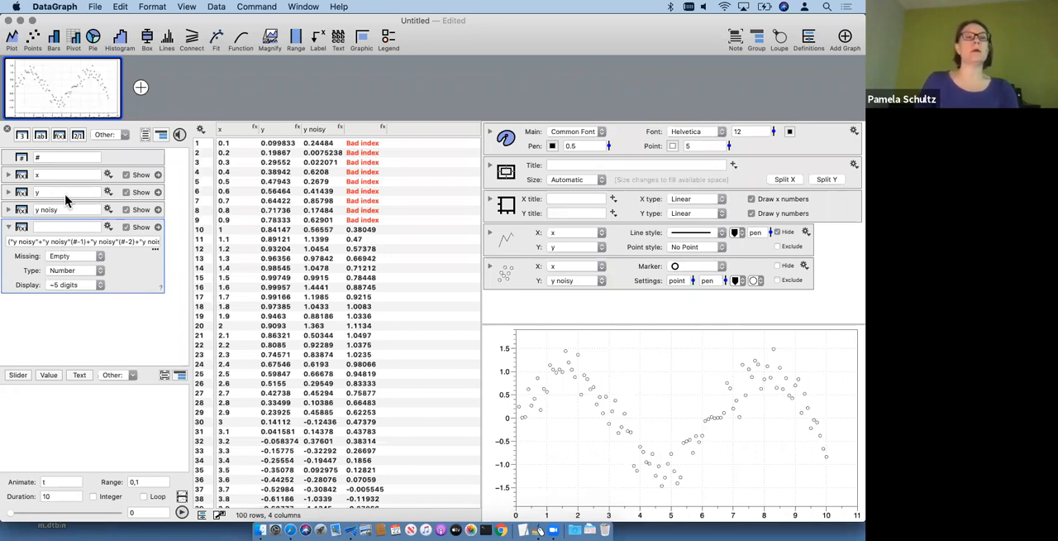
Step: Add an expression column with the formula y(#-1) and set its number of rows to 100
{"action": "left_click", "coordinate": [59, 135]}
{"action": "left_click", "coordinate": [60, 316]}
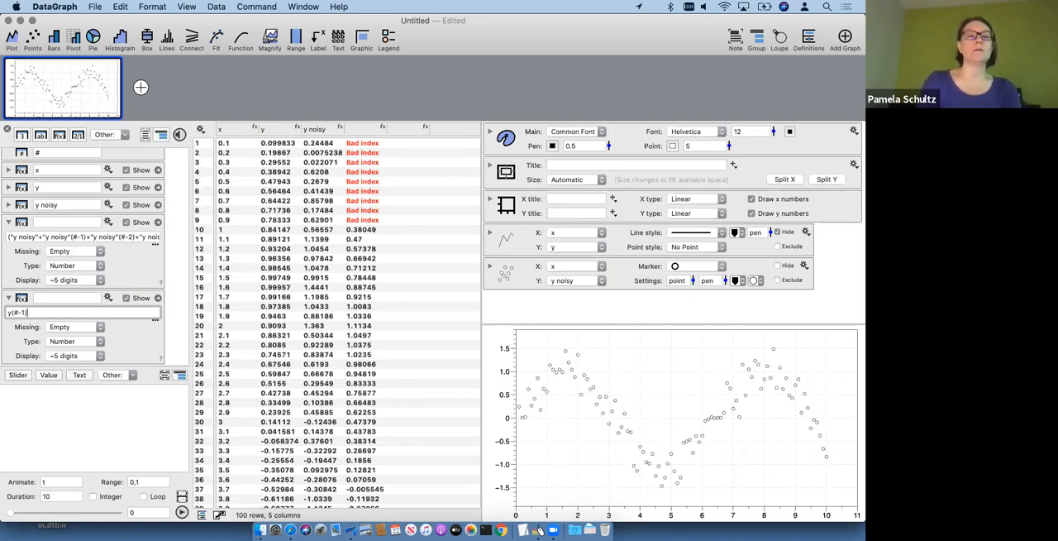
{"action": "key", "text": "Return"}
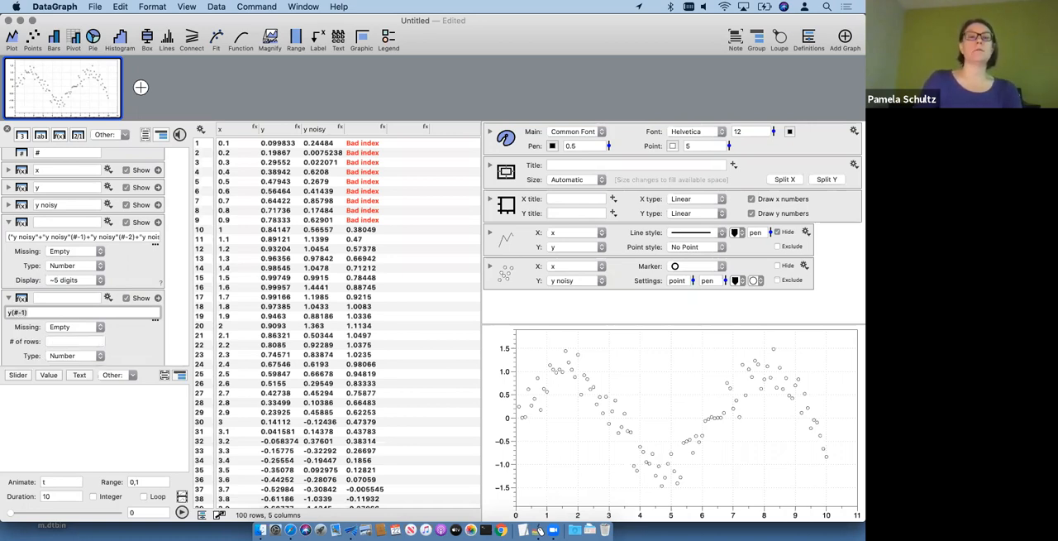
{"action": "left_click", "coordinate": [77, 341]}
{"action": "type", "text": "100"}
{"action": "key", "text": "Return"}
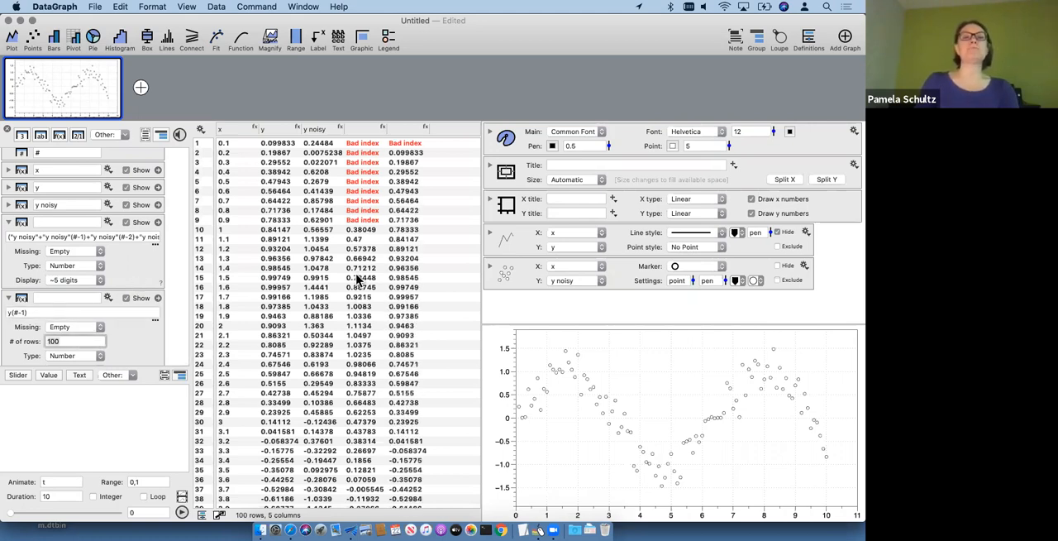
Step: Compare the y(#-1) values with the y column and delete the y(#-1) column
{"action": "left_click", "coordinate": [278, 127]}
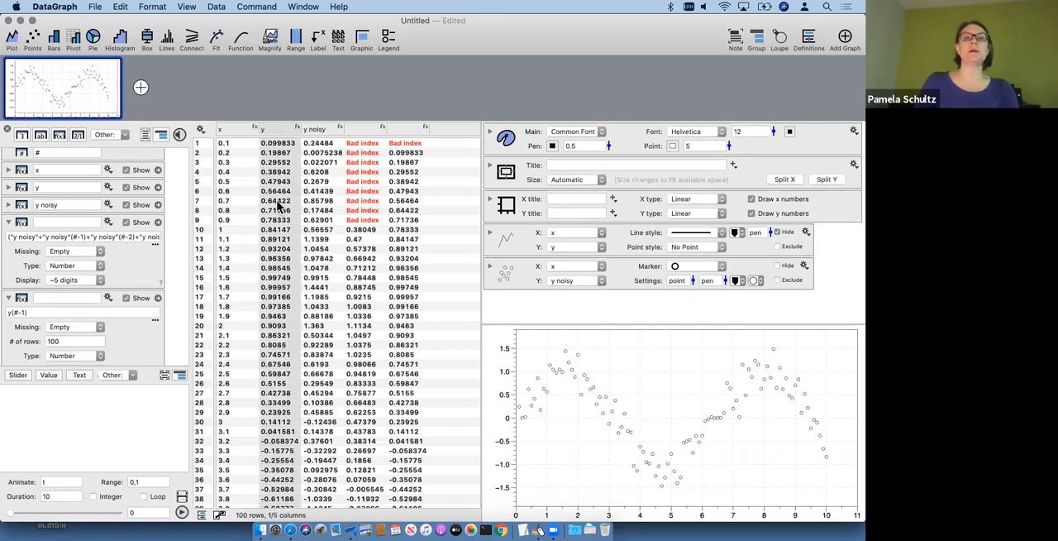
{"action": "left_click", "coordinate": [413, 154]}
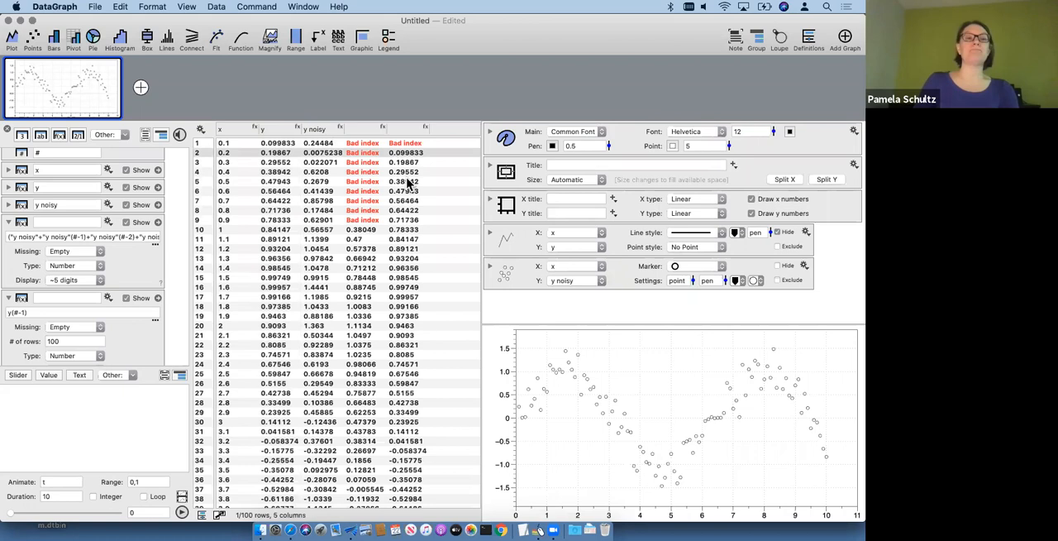
{"action": "left_click", "coordinate": [22, 301]}
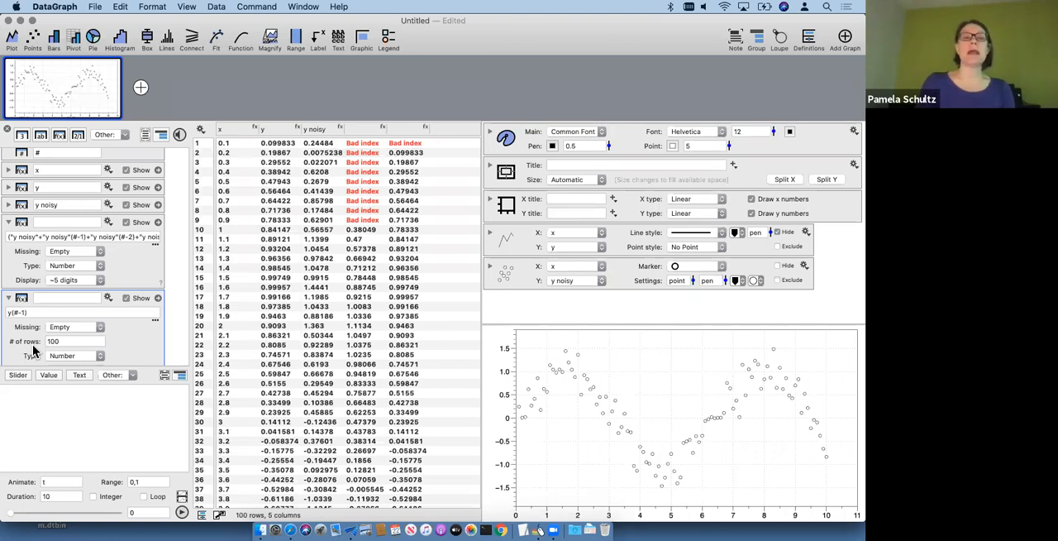
{"action": "key", "text": "Delete"}
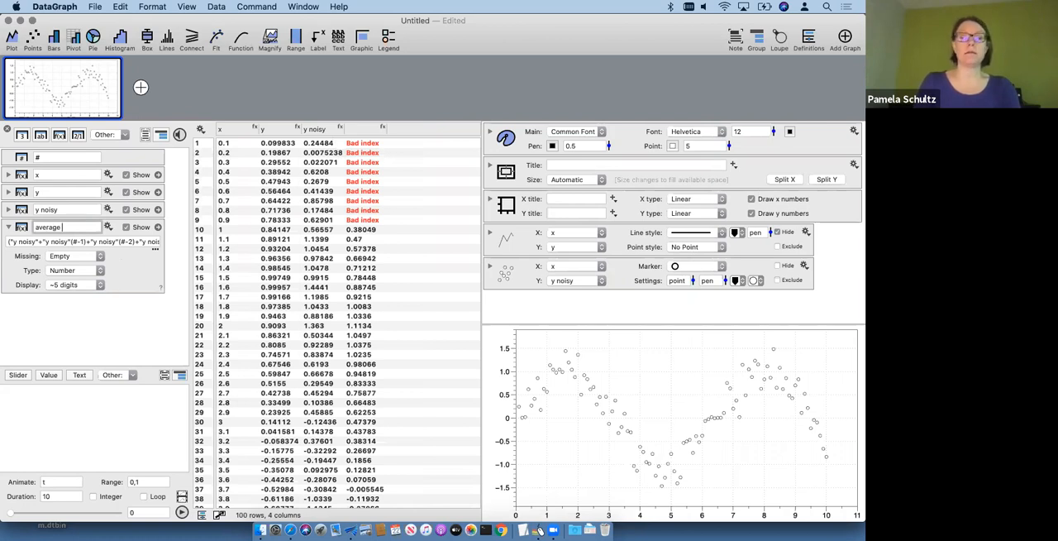
Step: Name the column that averages the y noisy values average of 10
{"action": "left_click", "coordinate": [64, 239]}
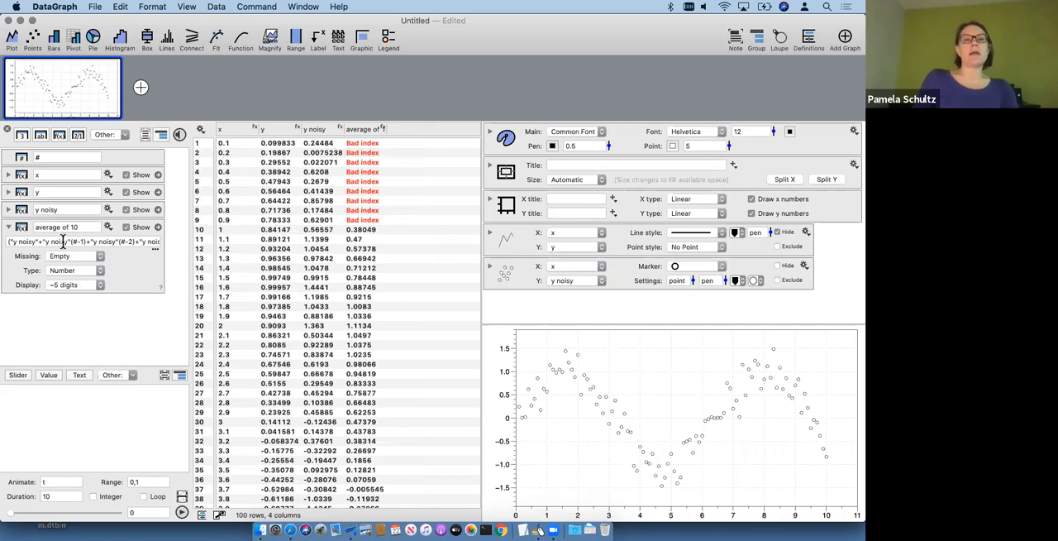
Step: Examine the full expression of the average of 10 column and collapse its settings
{"action": "left_click_drag", "start_coordinate": [65, 240], "coordinate": [188, 247]}
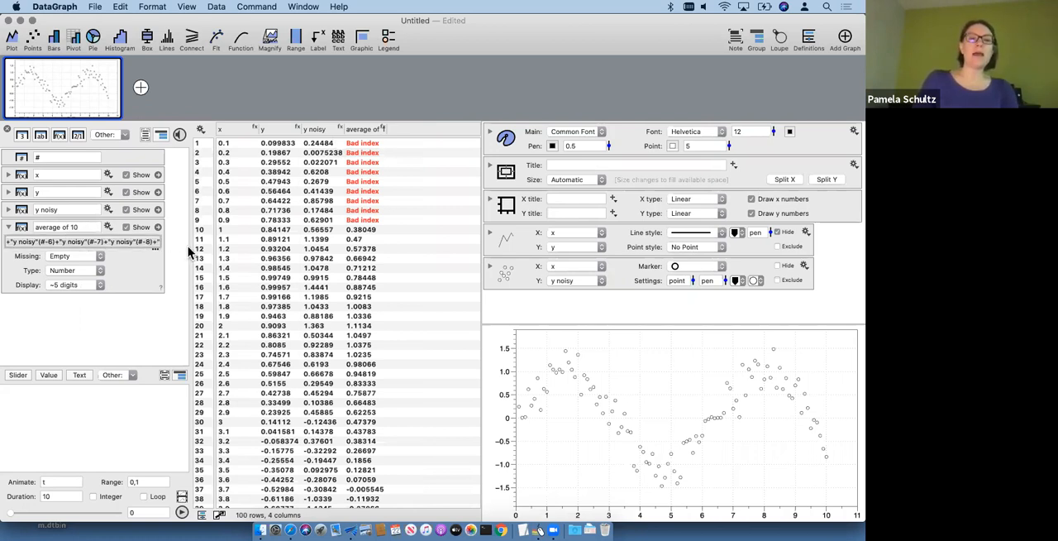
{"action": "left_click", "coordinate": [141, 243]}
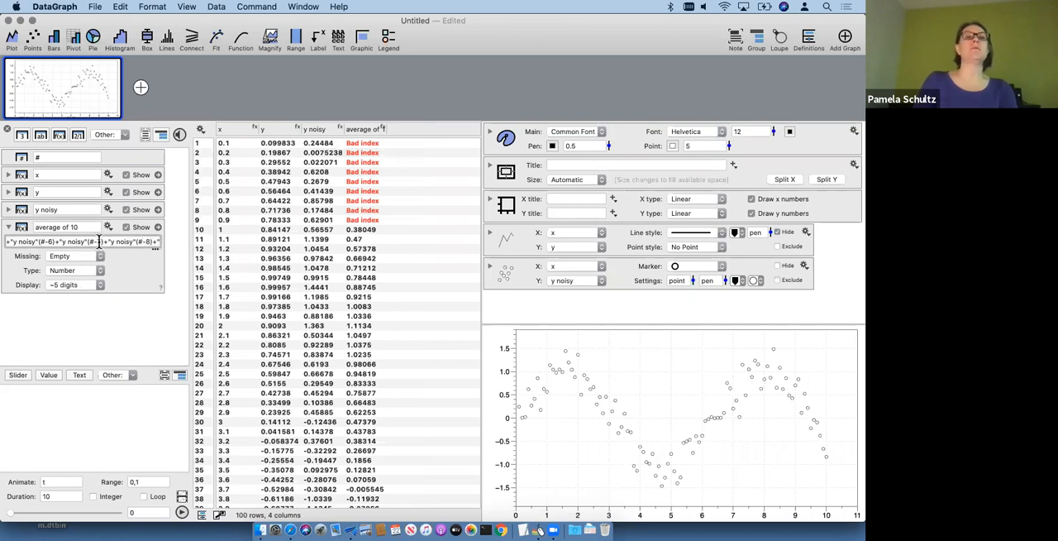
{"action": "left_click_drag", "start_coordinate": [100, 241], "coordinate": [1, 240]}
{"action": "left_click", "coordinate": [45, 325]}
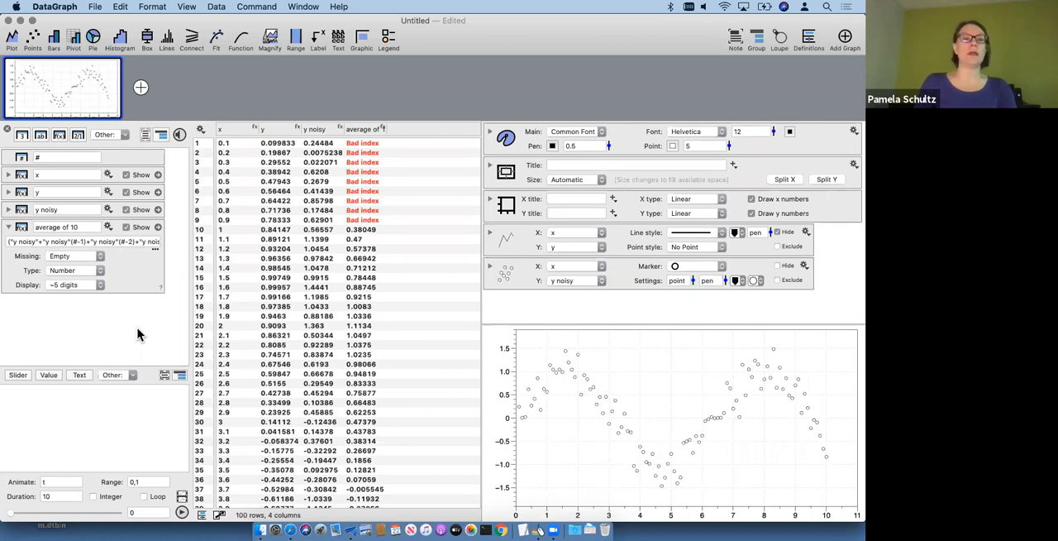
{"action": "left_click", "coordinate": [9, 227]}
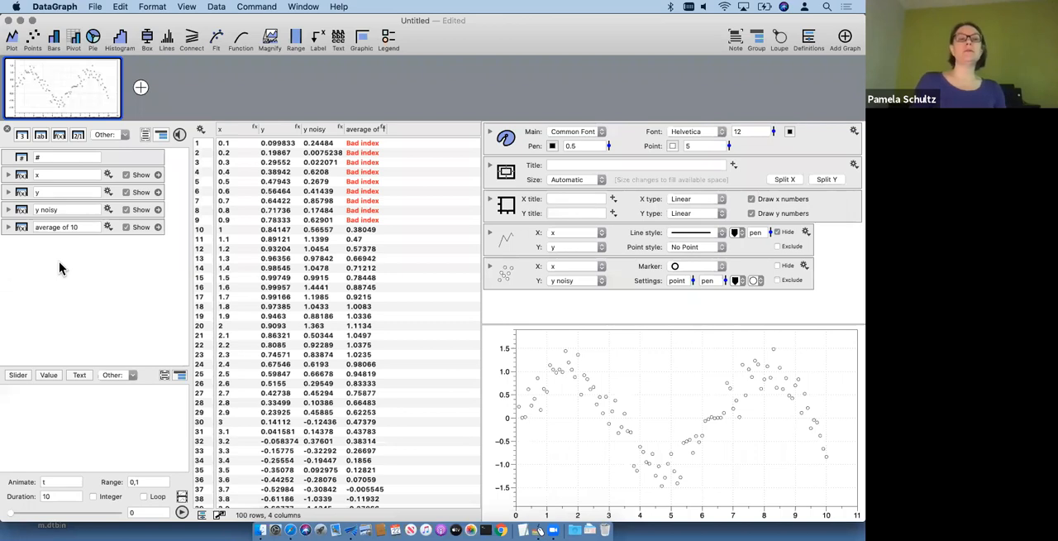
Step: Add a Plot Action column that uses the x column as x and the y column as y
{"action": "left_click", "coordinate": [124, 137]}
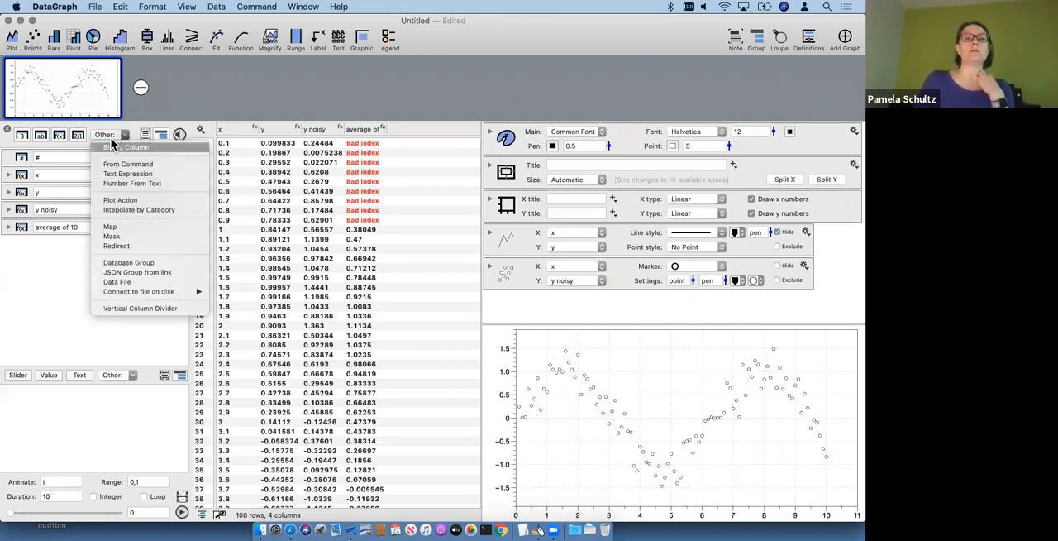
{"action": "left_click", "coordinate": [119, 200]}
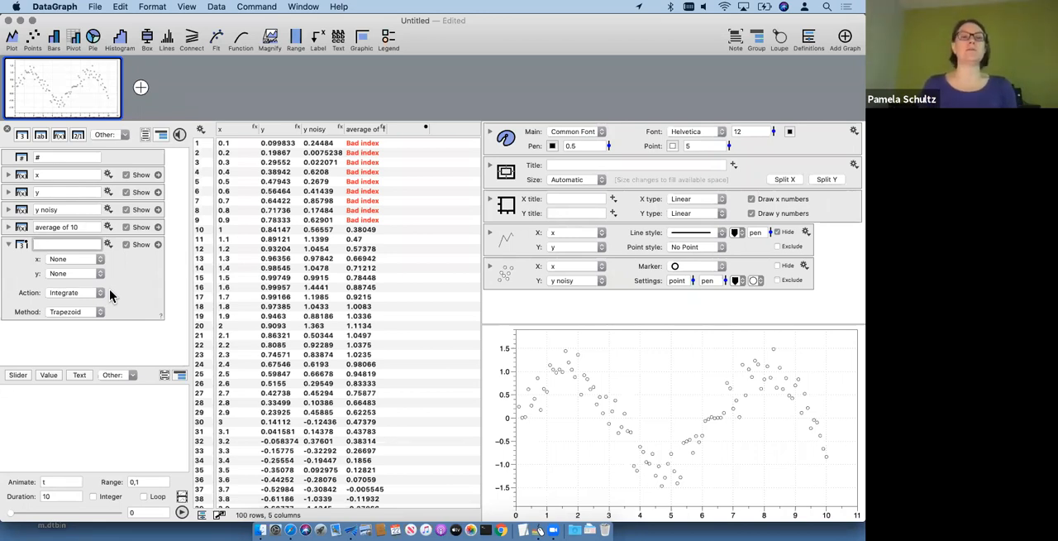
{"action": "left_click_drag", "start_coordinate": [230, 130], "coordinate": [60, 260]}
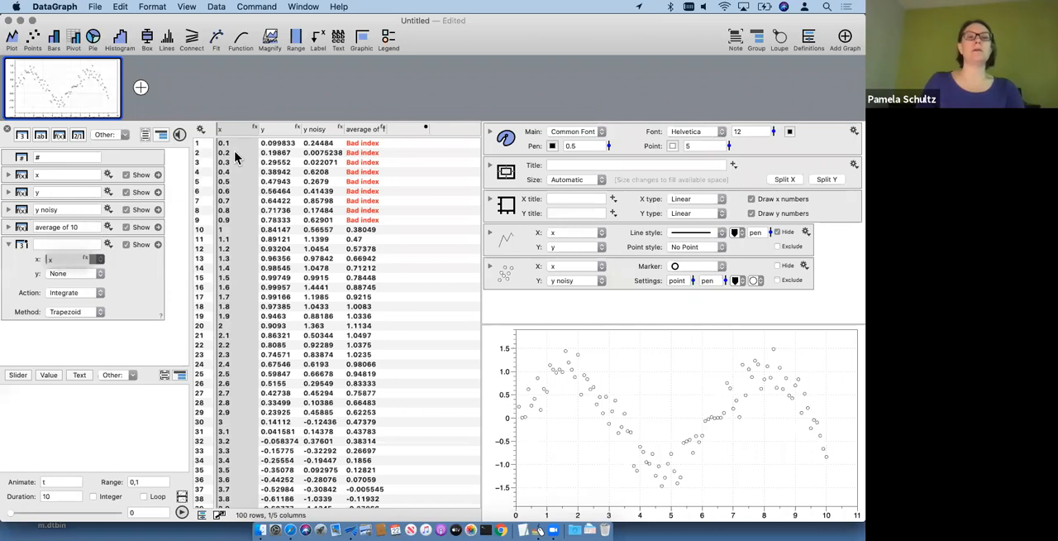
{"action": "left_click", "coordinate": [281, 130]}
{"action": "left_click_drag", "start_coordinate": [281, 130], "coordinate": [72, 273]}
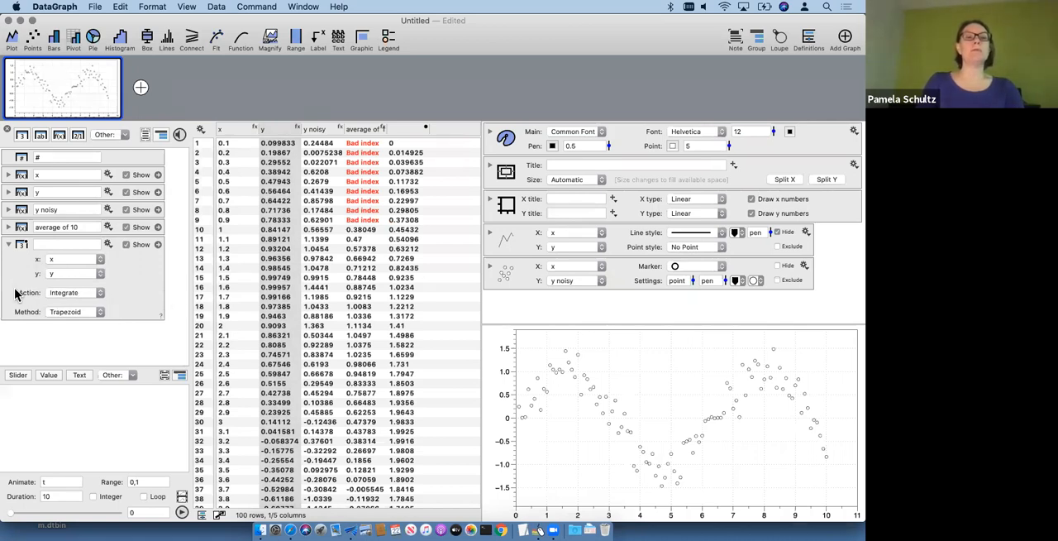
Step: Set the Plot Action column to Smooth with the Average method and a value of 5
{"action": "left_click", "coordinate": [70, 294]}
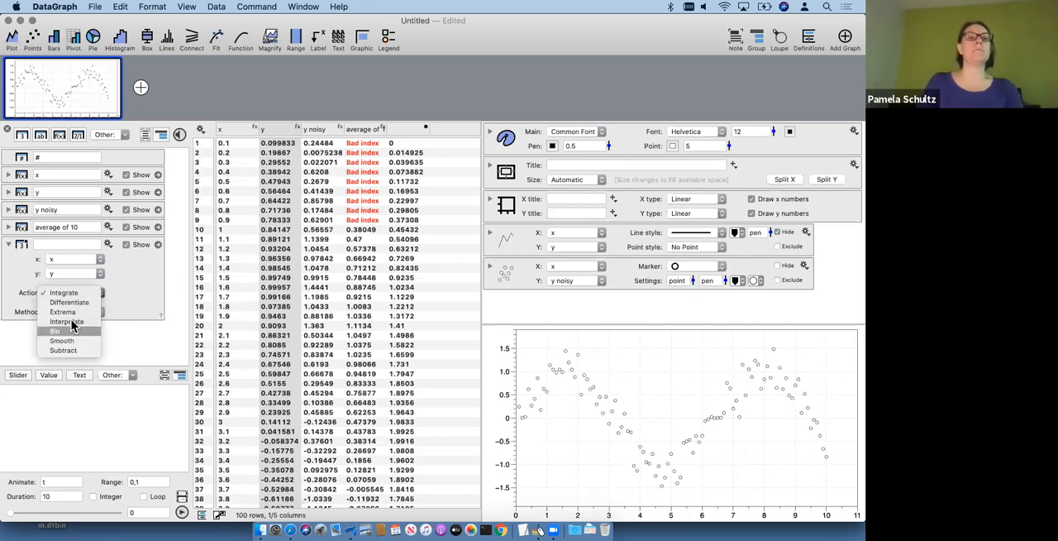
{"action": "left_click", "coordinate": [62, 342]}
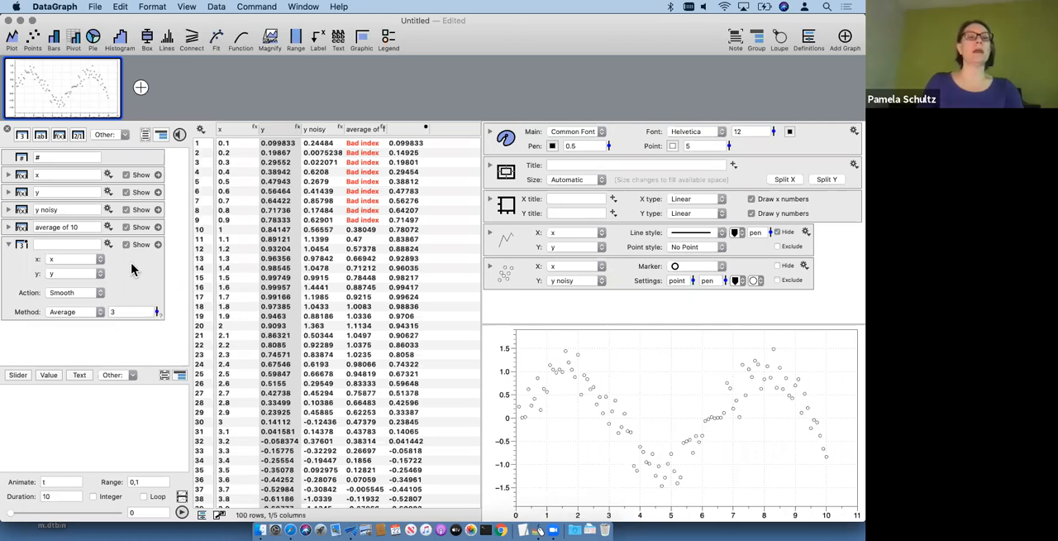
{"action": "left_click", "coordinate": [82, 310]}
{"action": "left_click", "coordinate": [79, 310]}
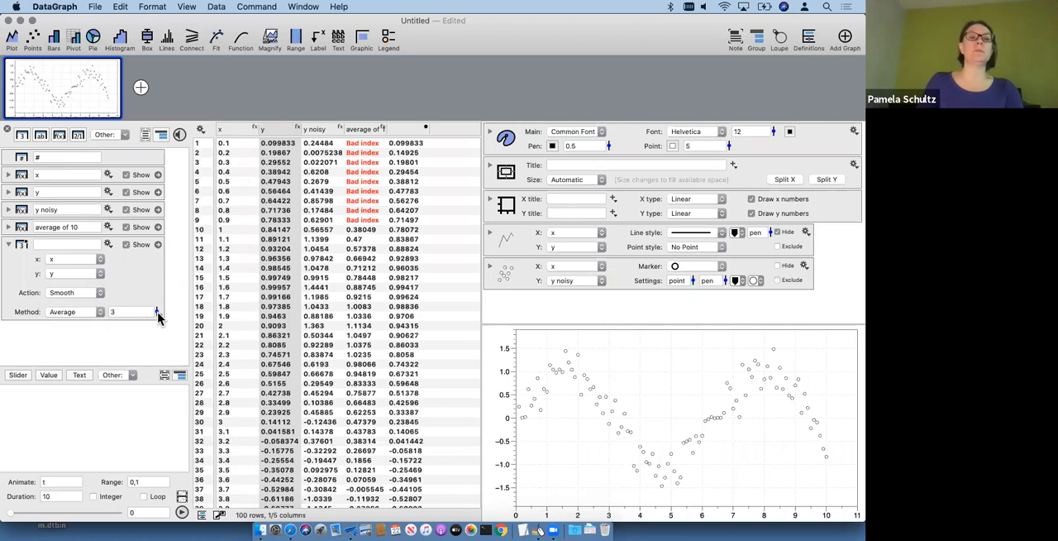
{"action": "left_click_drag", "start_coordinate": [157, 315], "coordinate": [155, 312]}
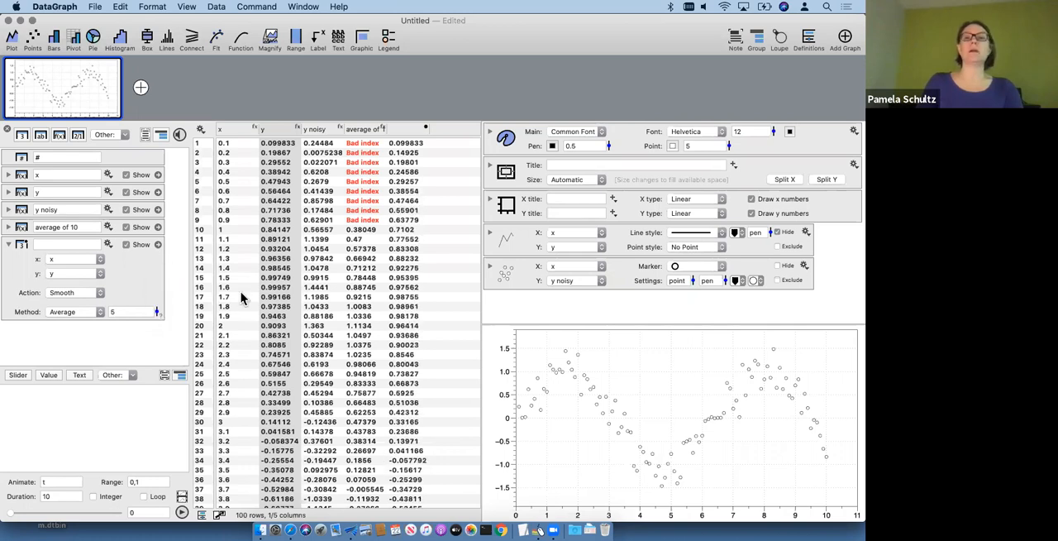
Step: Duplicate the y noisy points command and set the copy's Y to the unnamed smoothed column
{"action": "left_click", "coordinate": [513, 279]}
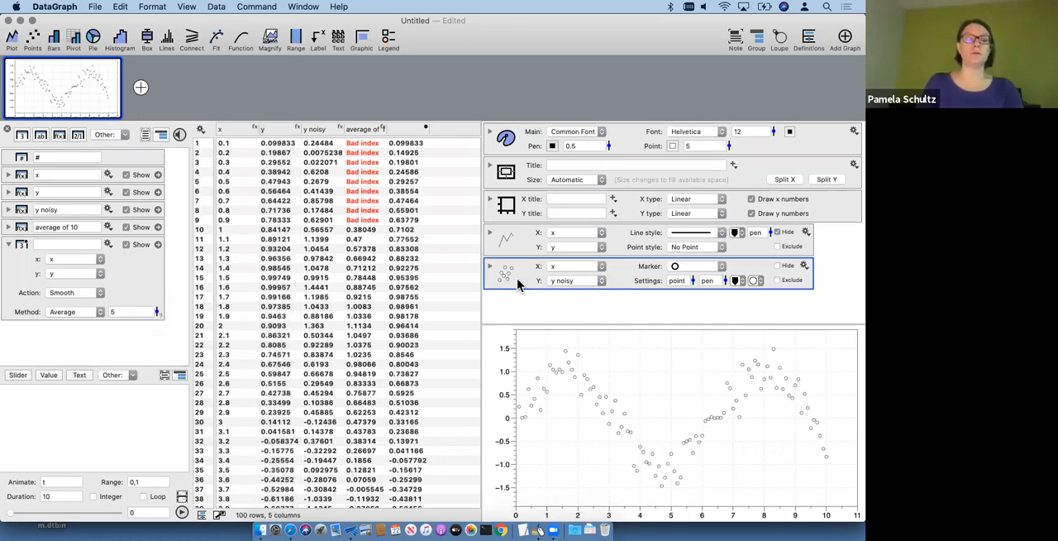
{"action": "left_click_drag", "start_coordinate": [513, 271], "coordinate": [515, 291]}
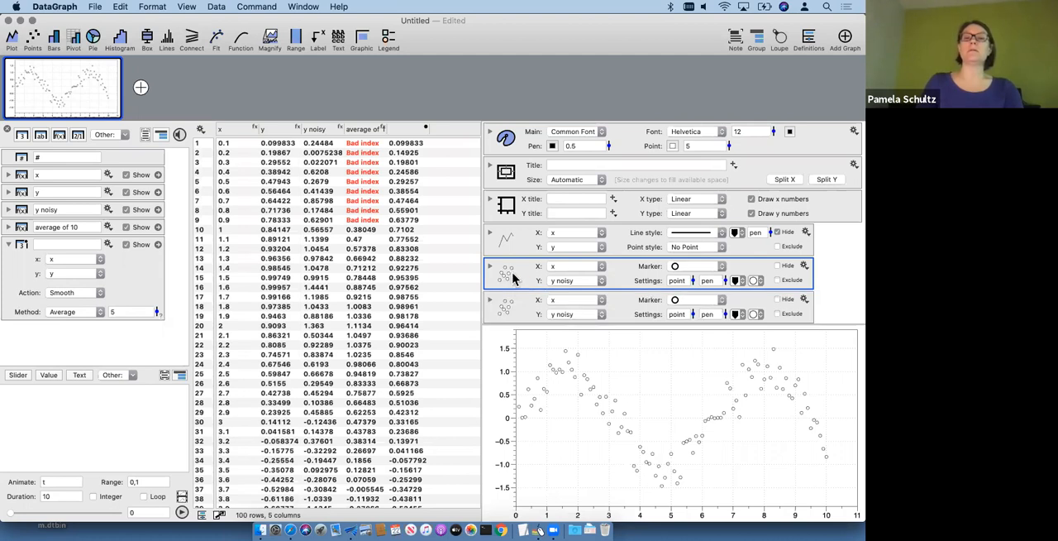
{"action": "left_click", "coordinate": [562, 314]}
{"action": "left_click", "coordinate": [587, 334]}
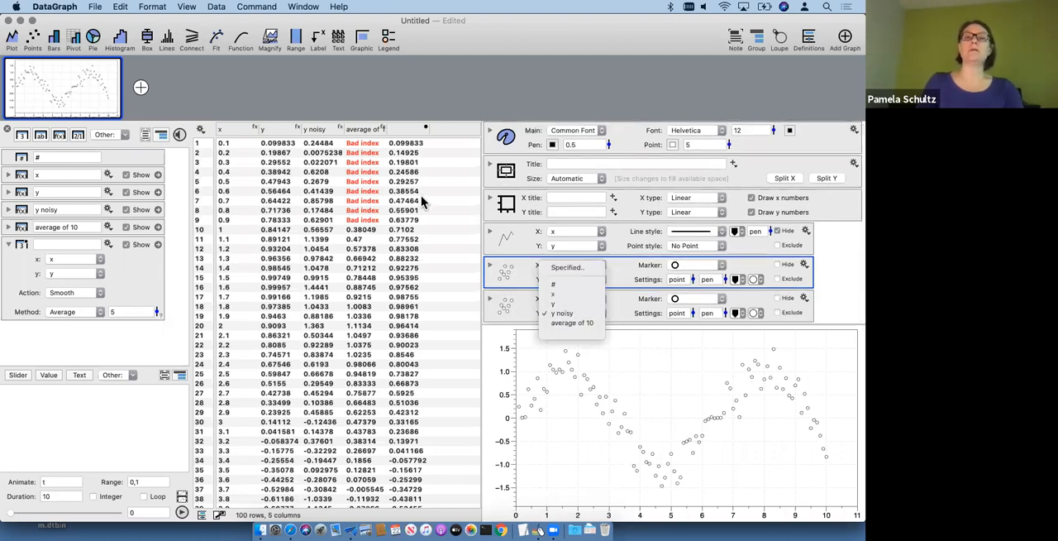
Step: Name the smoothed Plot Action column y smooth
{"action": "double_click", "coordinate": [408, 131]}
{"action": "type", "text": "y smo"}
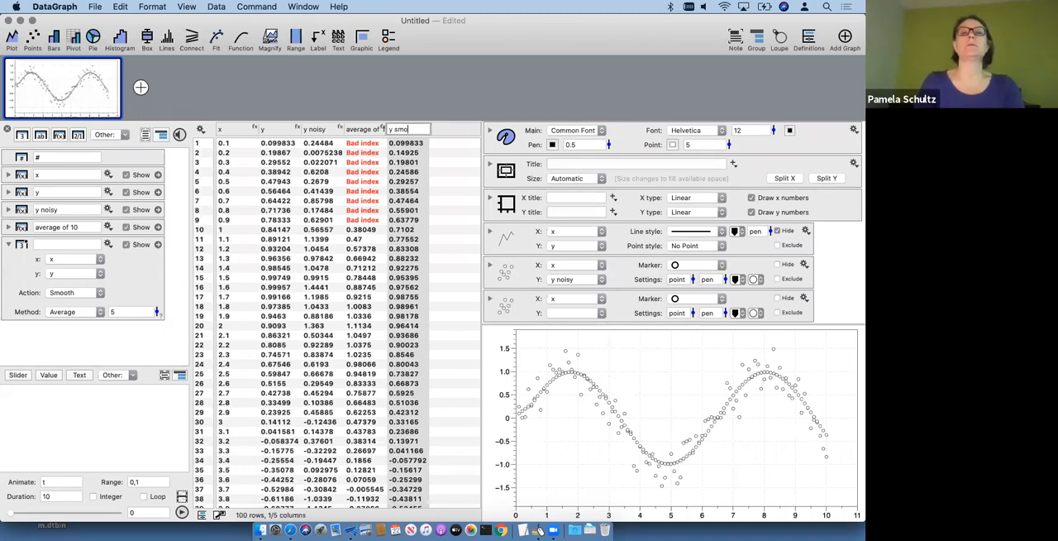
{"action": "type", "text": "oth"}
{"action": "key", "text": "Return"}
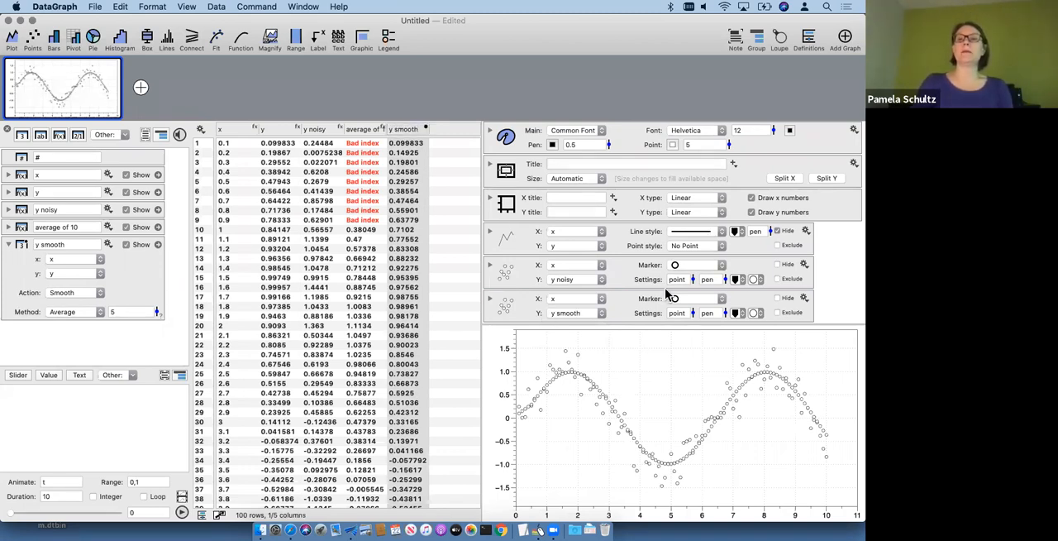
Step: Duplicate the hidden line plot of y against x and set the copy's Y to y smooth
{"action": "left_click", "coordinate": [804, 299]}
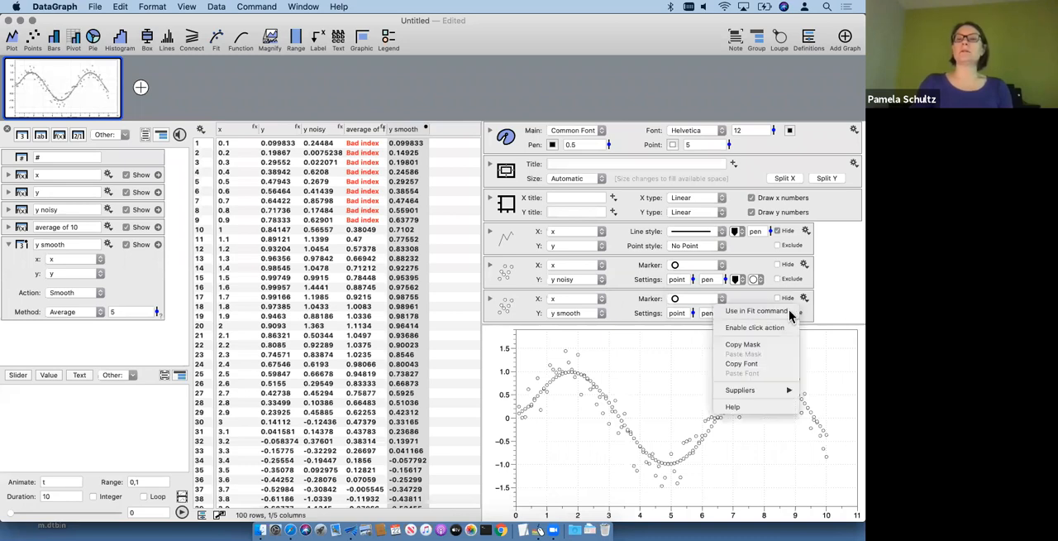
{"action": "left_click", "coordinate": [856, 264]}
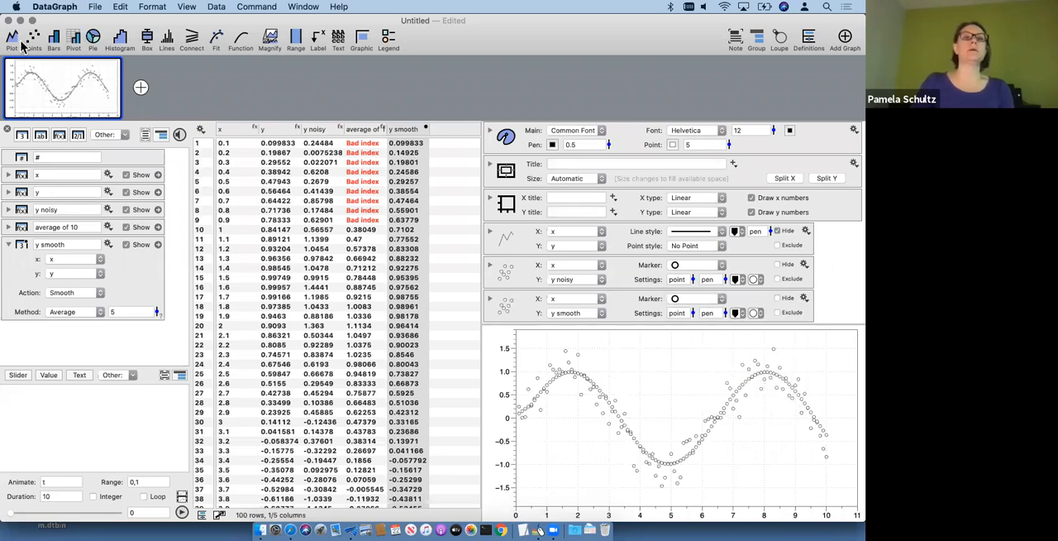
{"action": "left_click", "coordinate": [519, 242]}
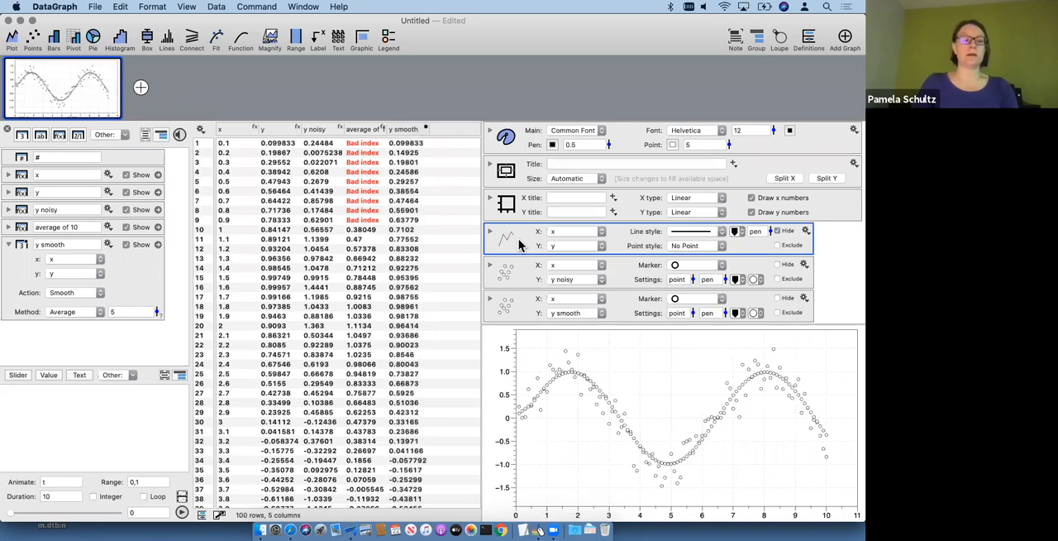
{"action": "left_click_drag", "start_coordinate": [514, 240], "coordinate": [516, 310]}
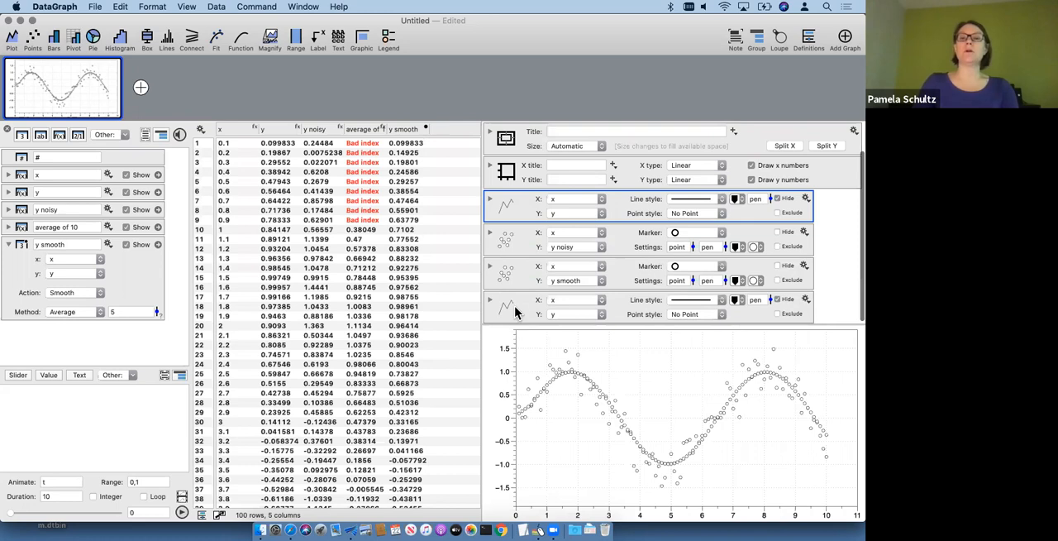
{"action": "left_click", "coordinate": [559, 276]}
{"action": "left_click", "coordinate": [565, 315]}
{"action": "left_click", "coordinate": [567, 314]}
{"action": "left_click", "coordinate": [567, 344]}
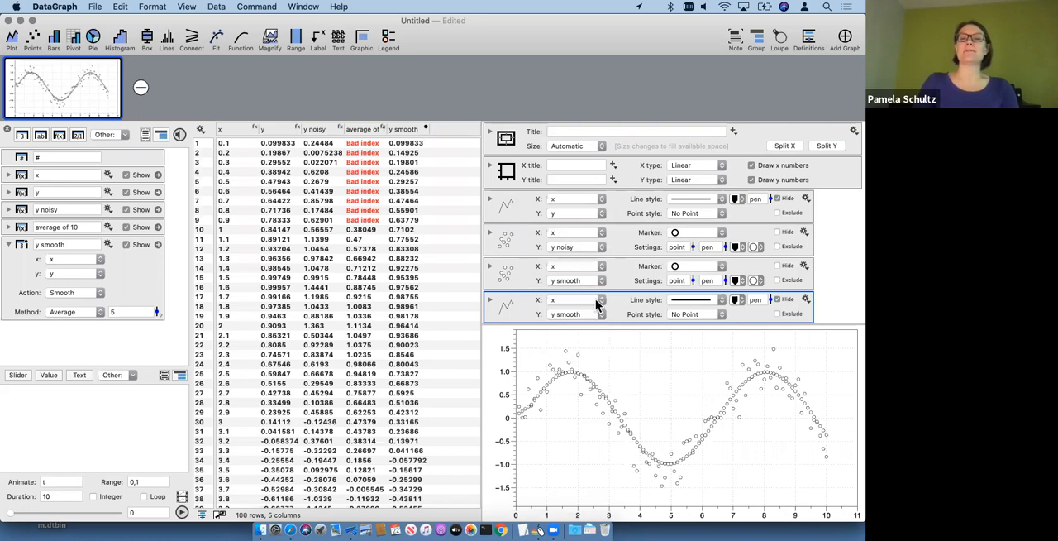
Step: Delete the points command for y smooth and unhide the y smooth line plot
{"action": "left_click", "coordinate": [529, 275]}
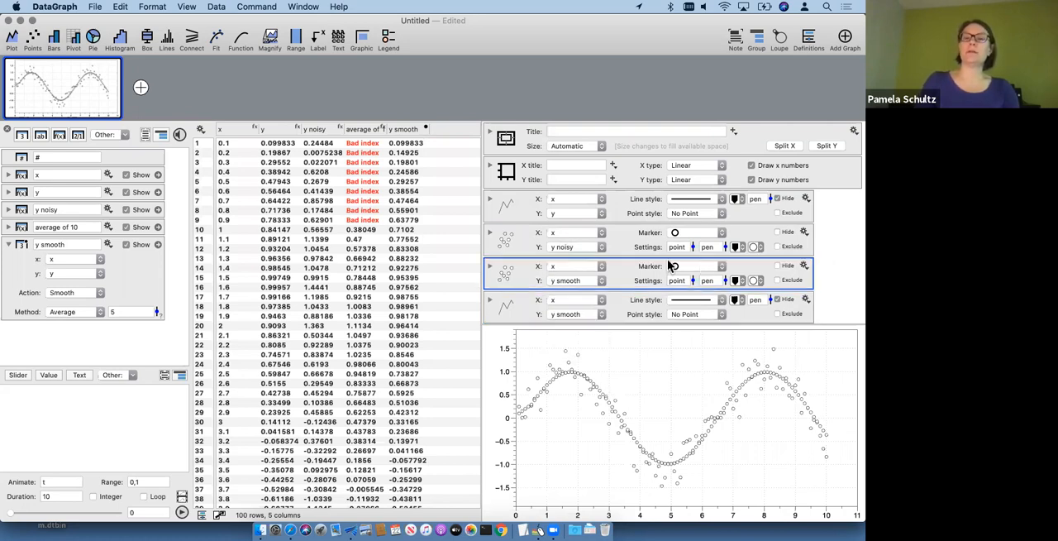
{"action": "key", "text": "BackSpace"}
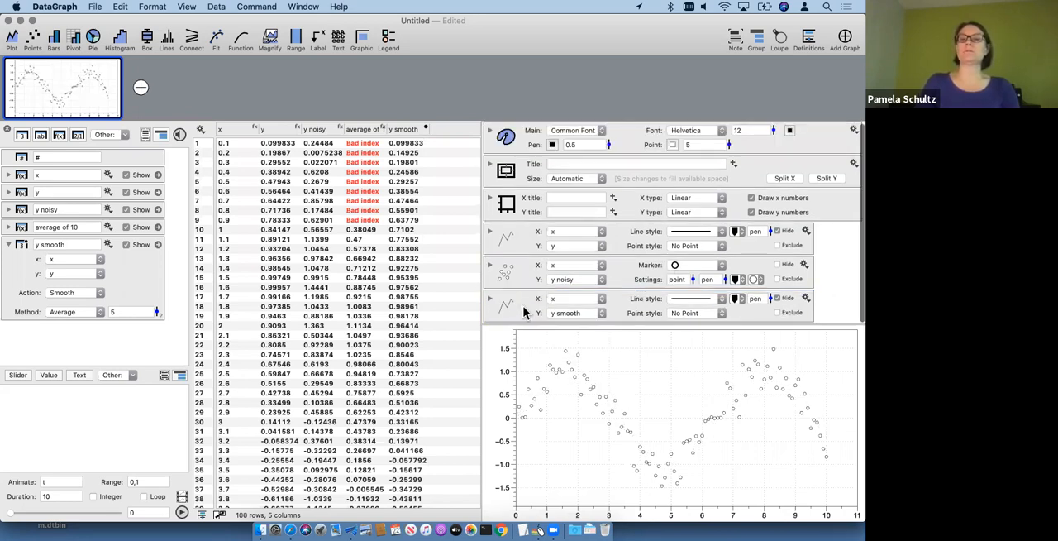
{"action": "left_click", "coordinate": [777, 299]}
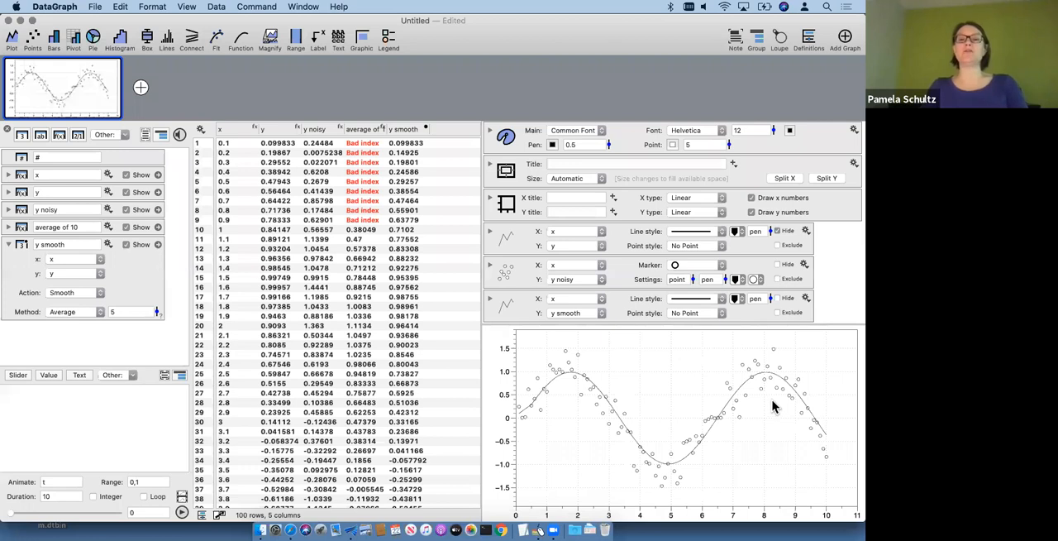
{"action": "left_click", "coordinate": [514, 315]}
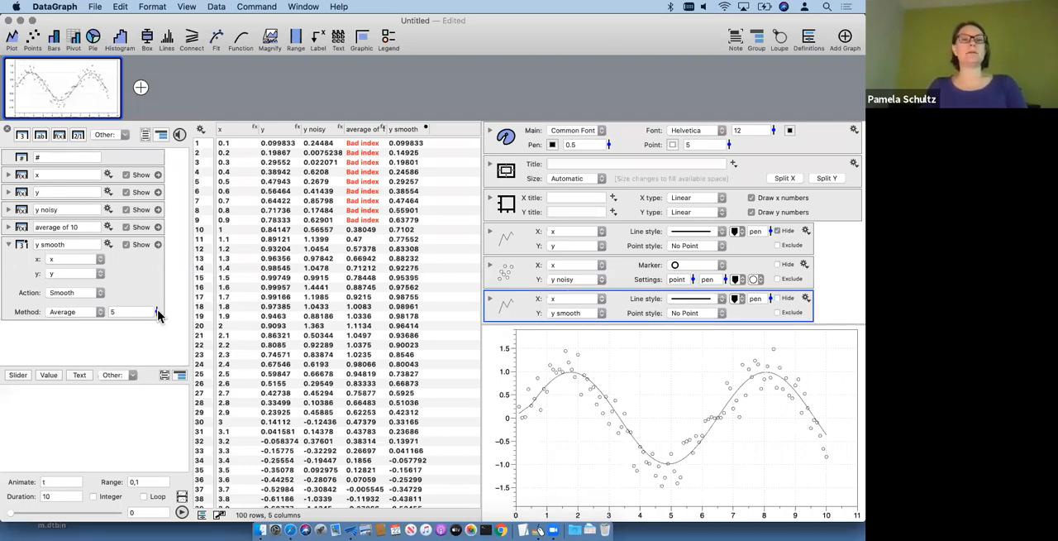
Step: Set the y smooth column's Average value to 3 and its y source to y noisy
{"action": "mouse_move", "coordinate": [156, 314]}
{"action": "left_mouse_down"}
{"action": "mouse_move", "coordinate": [156, 337]}
{"action": "mouse_move", "coordinate": [156, 290]}
{"action": "mouse_move", "coordinate": [152, 328]}
{"action": "mouse_move", "coordinate": [151, 316]}
{"action": "left_mouse_up"}
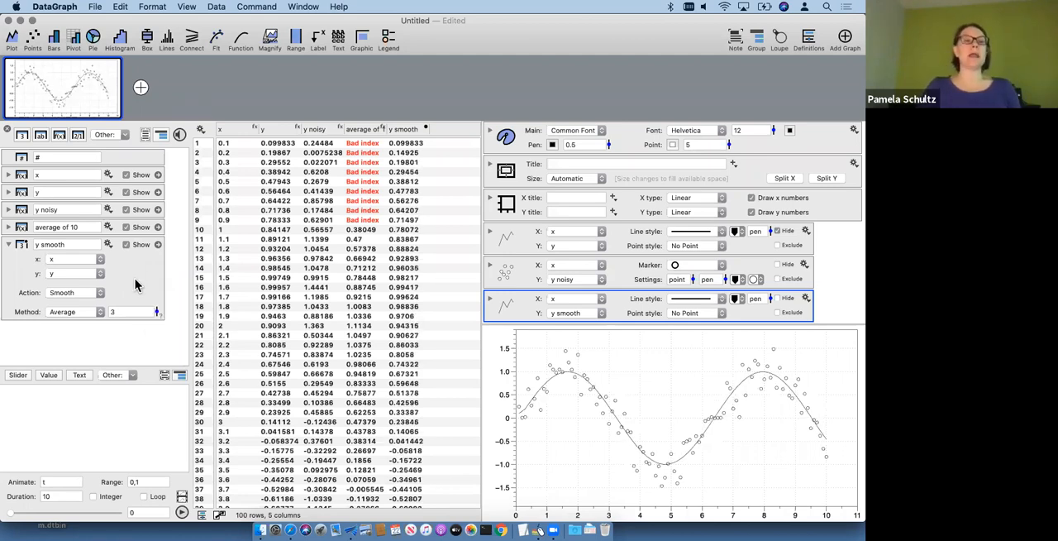
{"action": "left_click", "coordinate": [85, 293]}
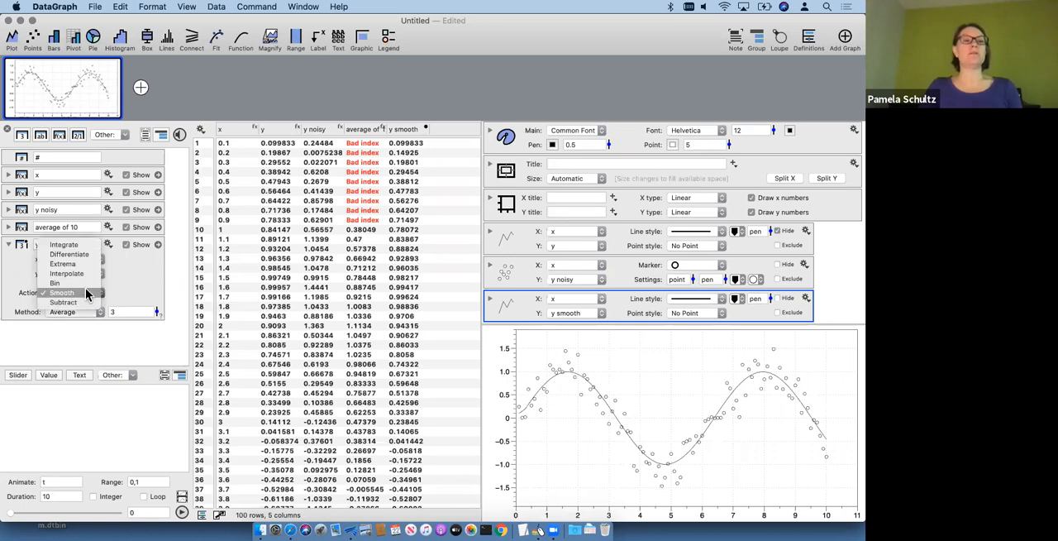
{"action": "left_click", "coordinate": [86, 290]}
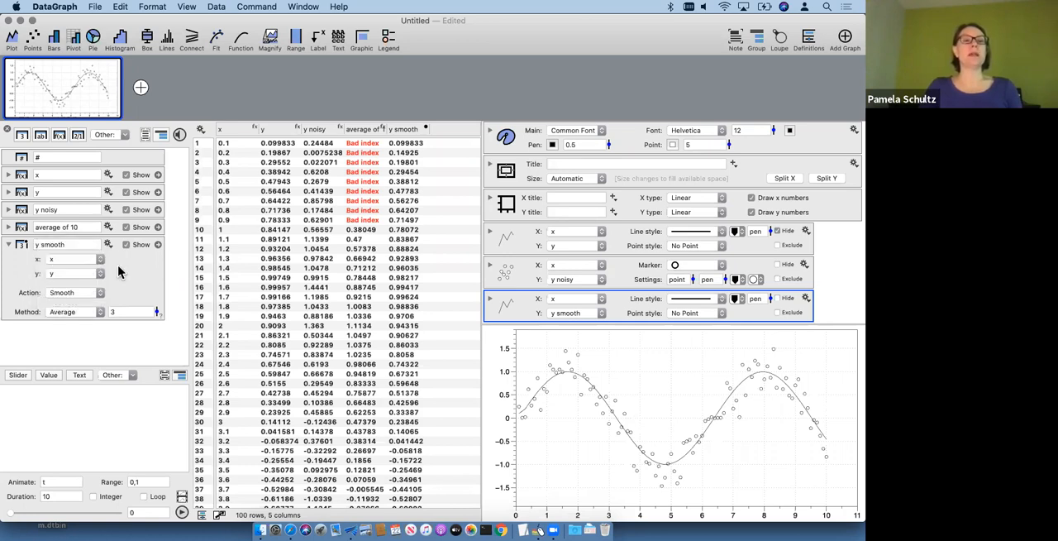
{"action": "left_click", "coordinate": [10, 192]}
{"action": "left_click", "coordinate": [67, 276]}
{"action": "left_click", "coordinate": [76, 283]}
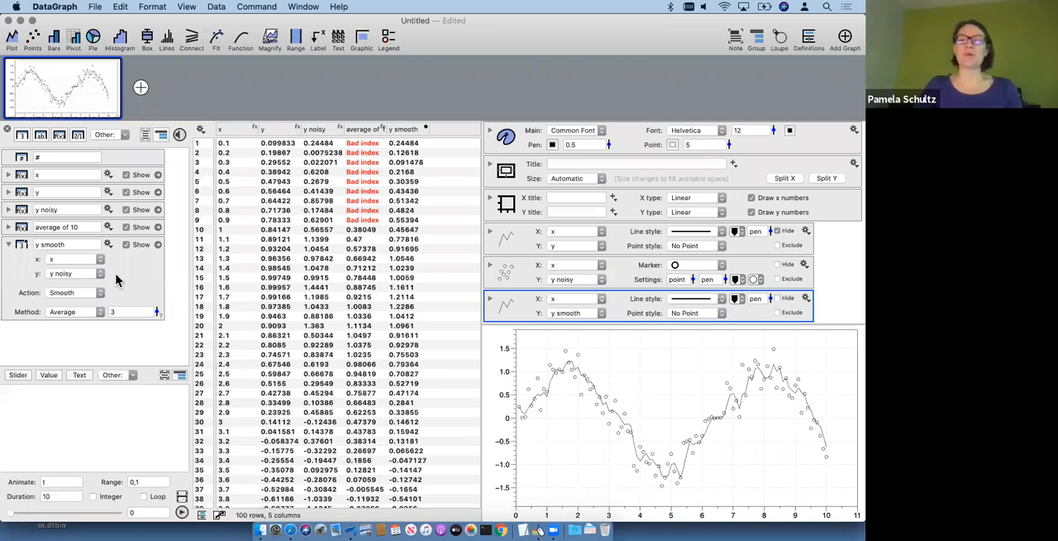
{"action": "left_click", "coordinate": [144, 289]}
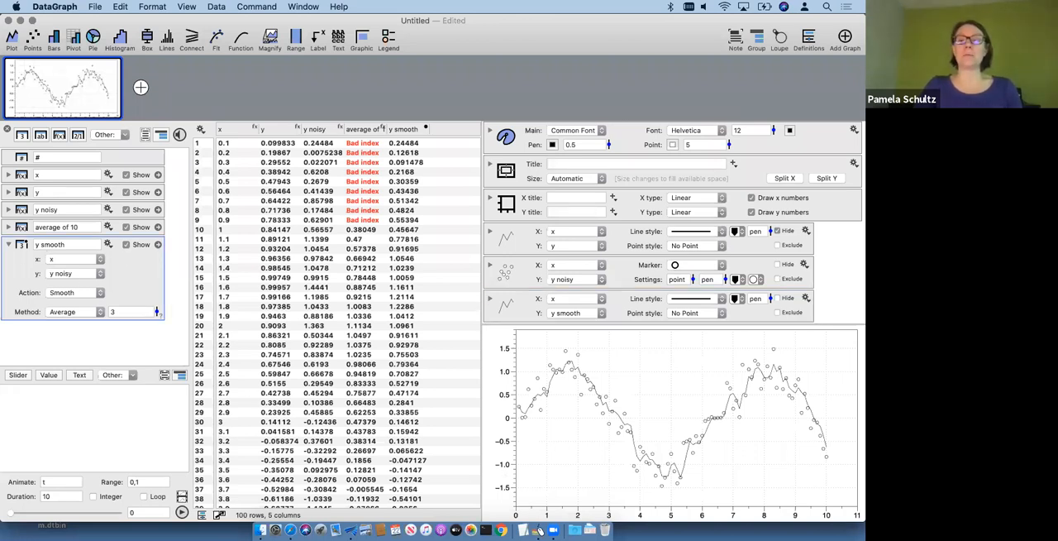
Step: Switch to Draw on My Screen EZ, circle the x and y sources of the y smooth column, and clear the drawing
{"action": "left_click", "coordinate": [538, 530]}
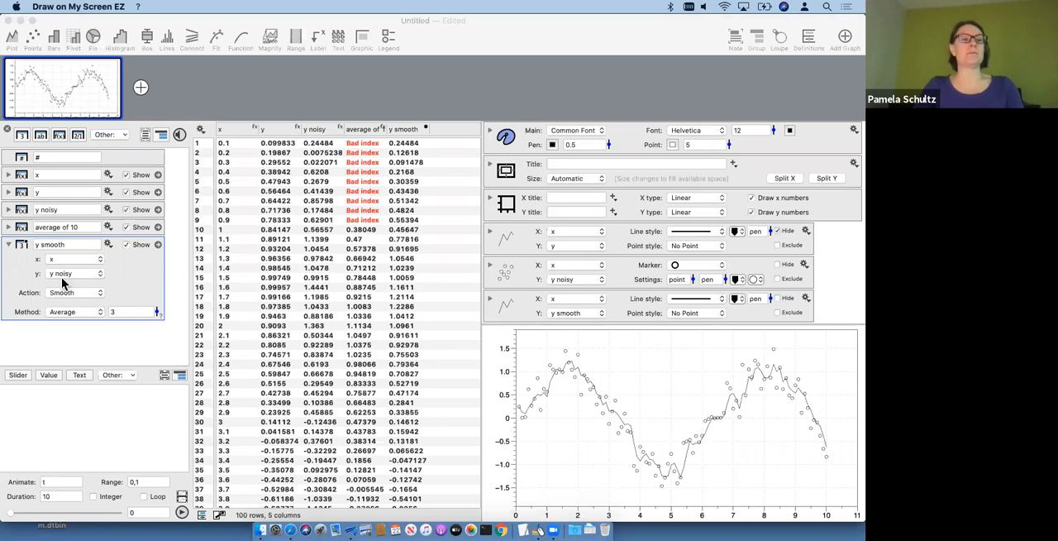
{"action": "mouse_move", "coordinate": [41, 283]}
{"action": "left_mouse_down"}
{"action": "mouse_move", "coordinate": [70, 285]}
{"action": "mouse_move", "coordinate": [116, 255]}
{"action": "mouse_move", "coordinate": [29, 263]}
{"action": "mouse_move", "coordinate": [39, 295]}
{"action": "left_mouse_up"}
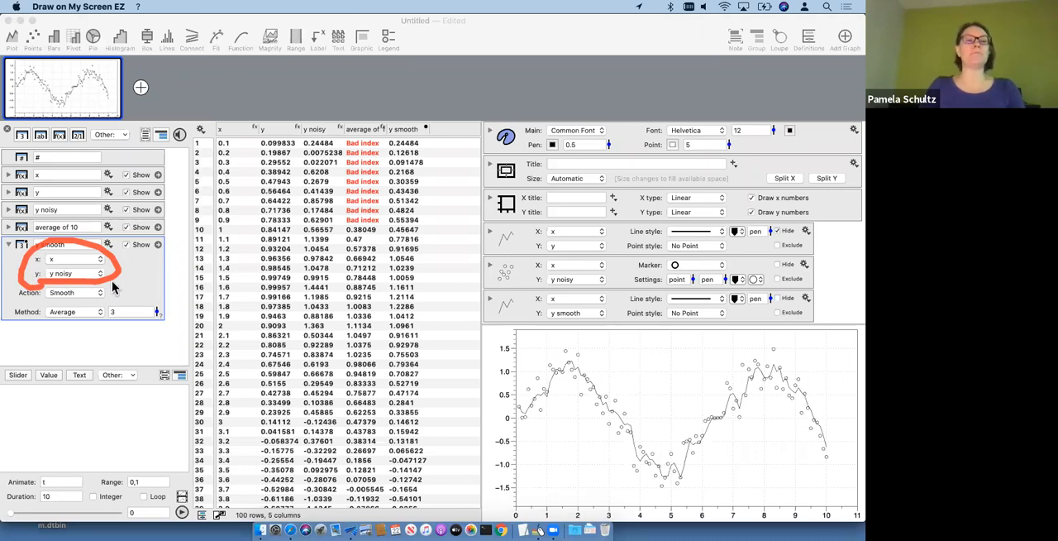
{"action": "key", "text": "Escape"}
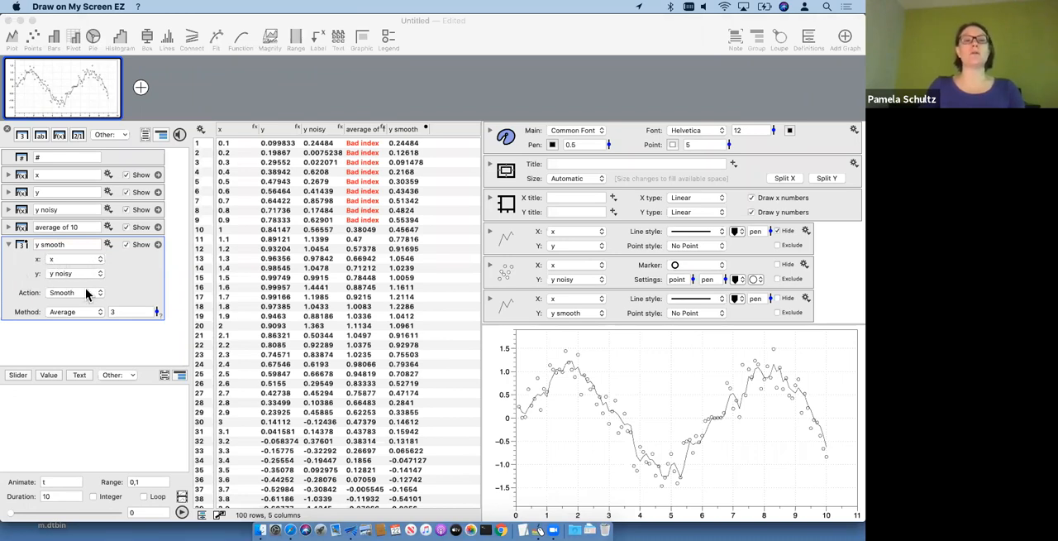
Step: Return to DataGraph, review the y smooth column's x source and Action options, and set its Average value to 1
{"action": "left_click", "coordinate": [137, 273]}
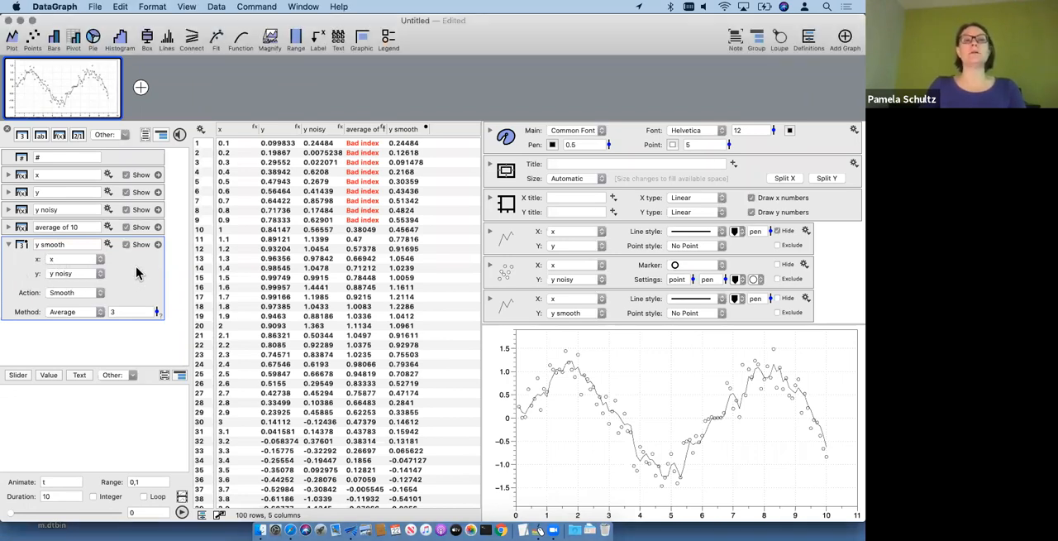
{"action": "left_click", "coordinate": [66, 259]}
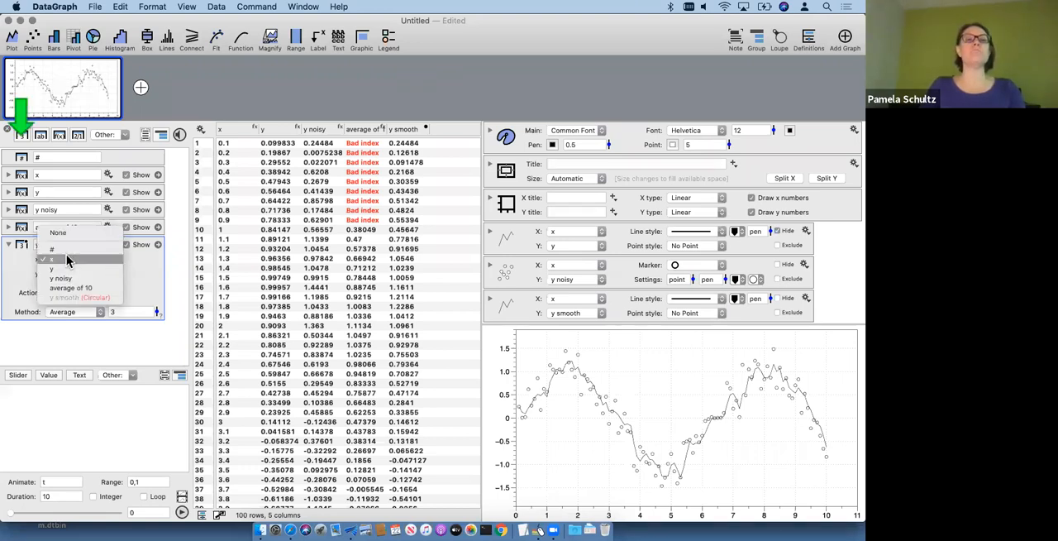
{"action": "left_click", "coordinate": [66, 258]}
{"action": "left_click", "coordinate": [87, 291]}
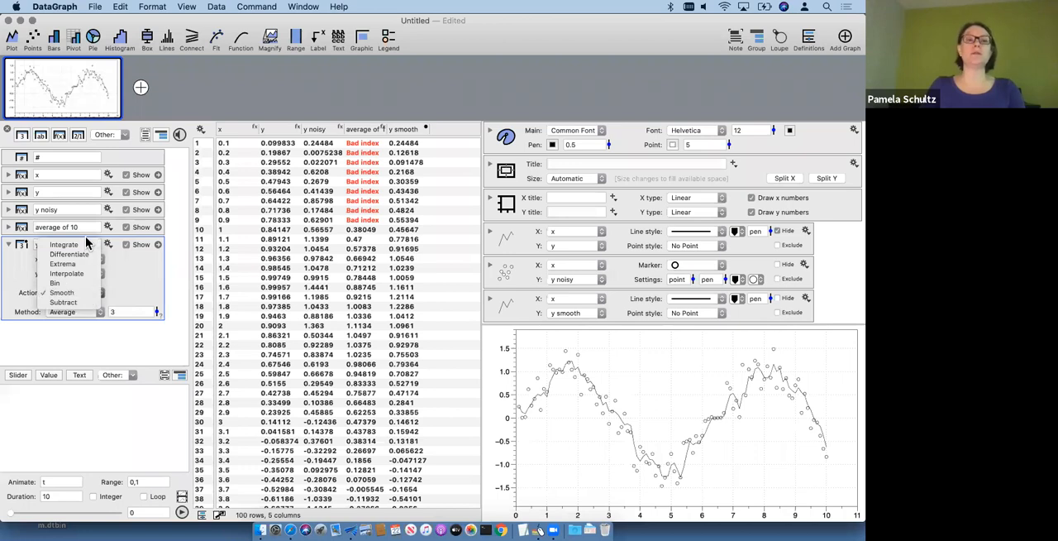
{"action": "left_click", "coordinate": [128, 281]}
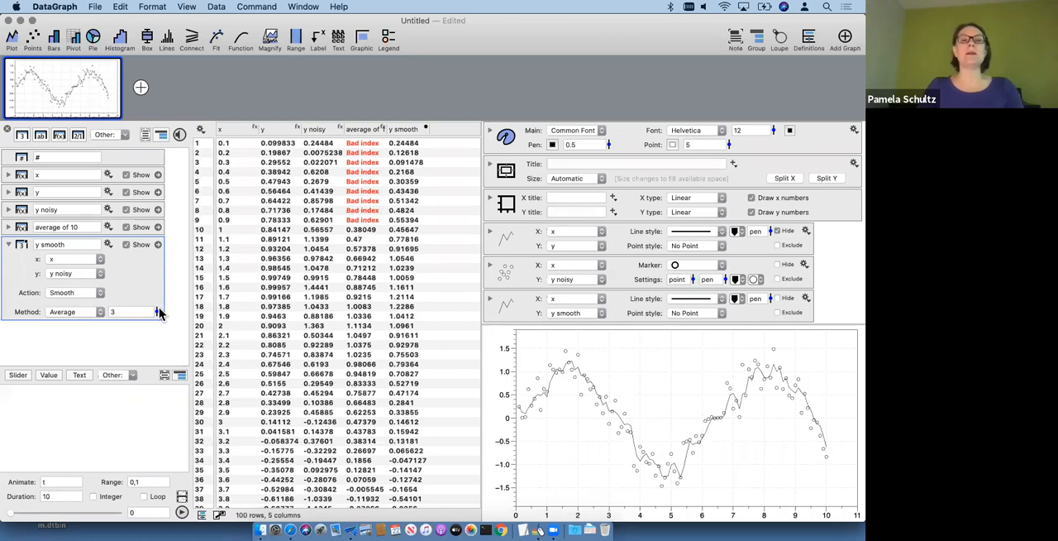
{"action": "mouse_move", "coordinate": [159, 314]}
{"action": "left_mouse_down"}
{"action": "mouse_move", "coordinate": [157, 279]}
{"action": "mouse_move", "coordinate": [162, 330]}
{"action": "mouse_move", "coordinate": [158, 312]}
{"action": "mouse_move", "coordinate": [159, 321]}
{"action": "left_mouse_up"}
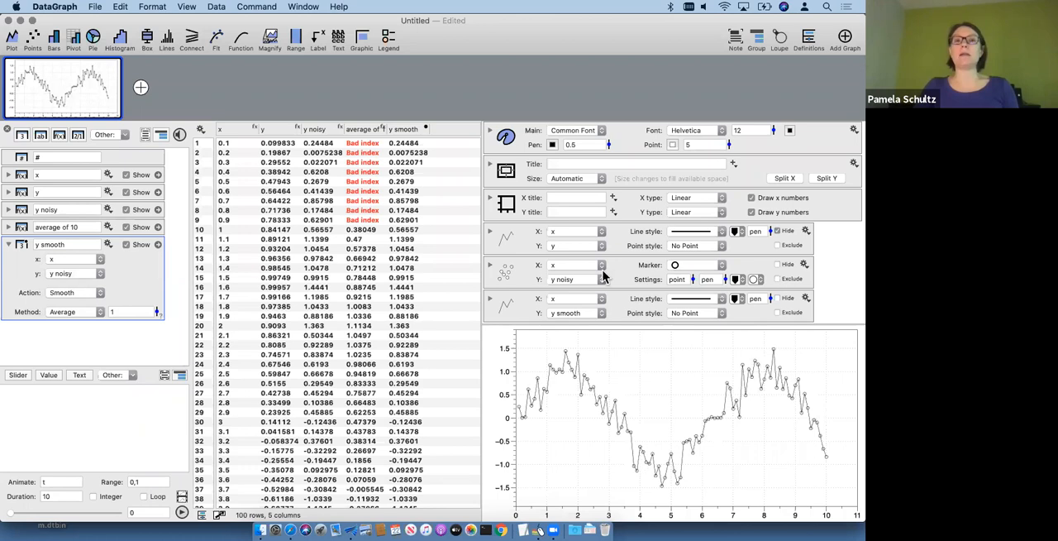
Step: Set the graph's main pen width to 1 and the y smooth line's width to 2
{"action": "left_click_drag", "start_coordinate": [607, 148], "coordinate": [607, 149]}
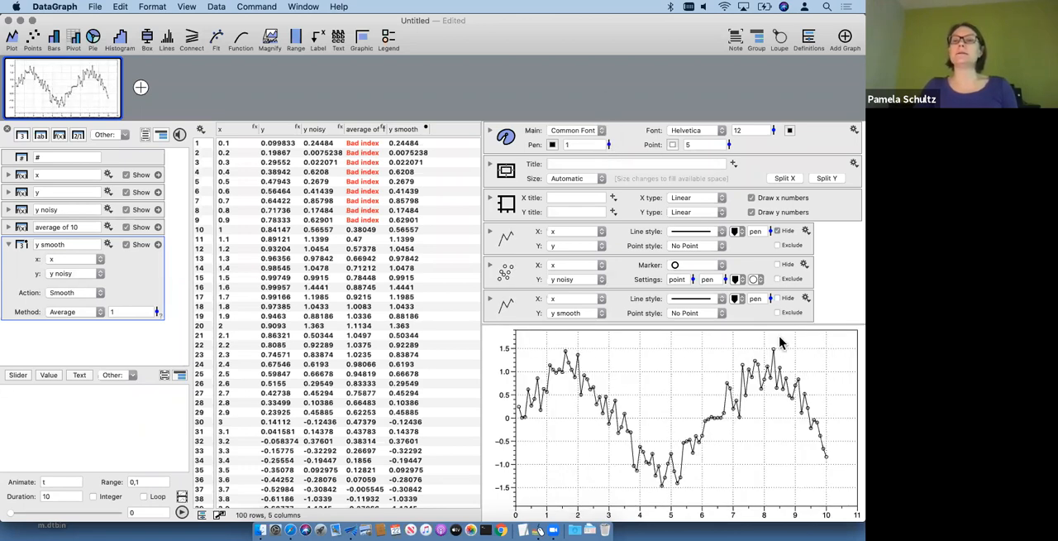
{"action": "left_click", "coordinate": [776, 299]}
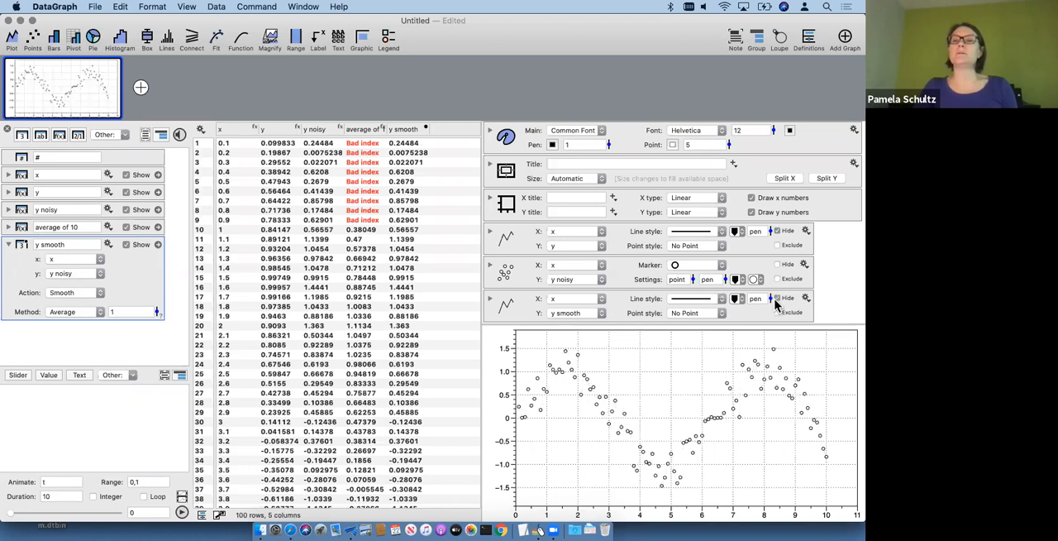
{"action": "left_click", "coordinate": [777, 299]}
{"action": "left_click_drag", "start_coordinate": [771, 299], "coordinate": [771, 295]}
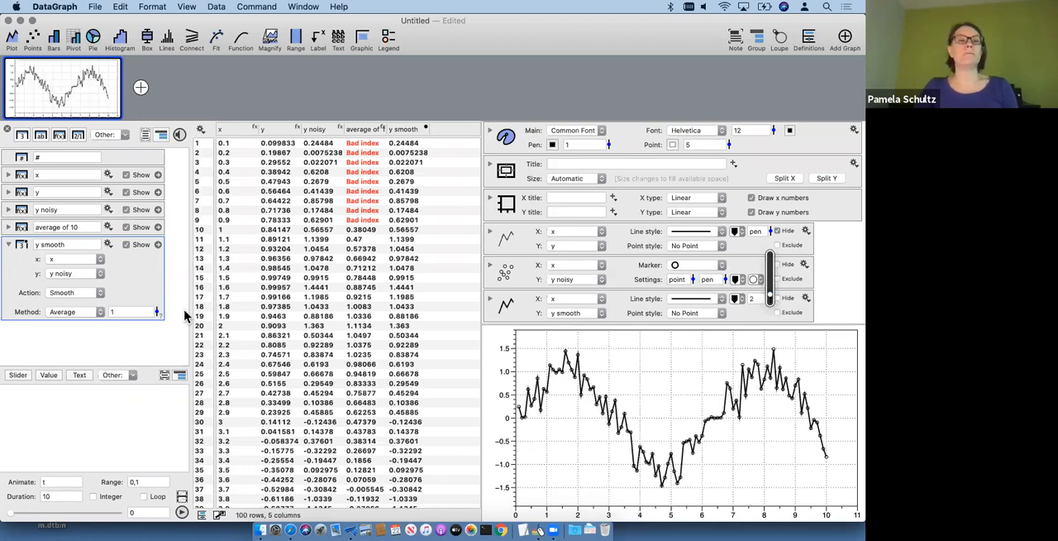
Step: Try an Average value of 13 for the y smooth column, and settle on 5
{"action": "left_click_drag", "start_coordinate": [157, 314], "coordinate": [146, 285]}
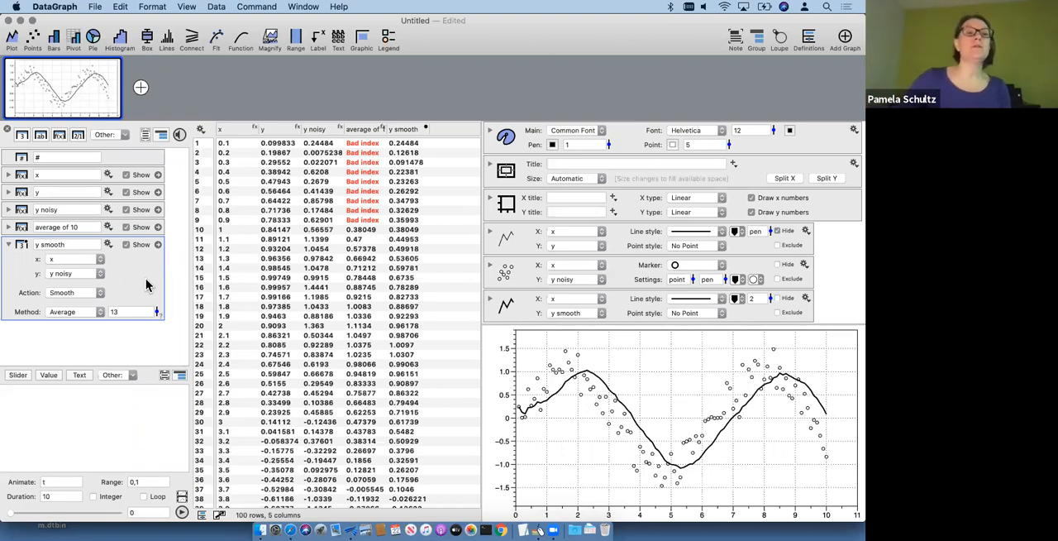
{"action": "left_click_drag", "start_coordinate": [126, 310], "coordinate": [68, 313]}
{"action": "type", "text": "5"}
{"action": "key", "text": "Return"}
{"action": "left_click", "coordinate": [110, 344]}
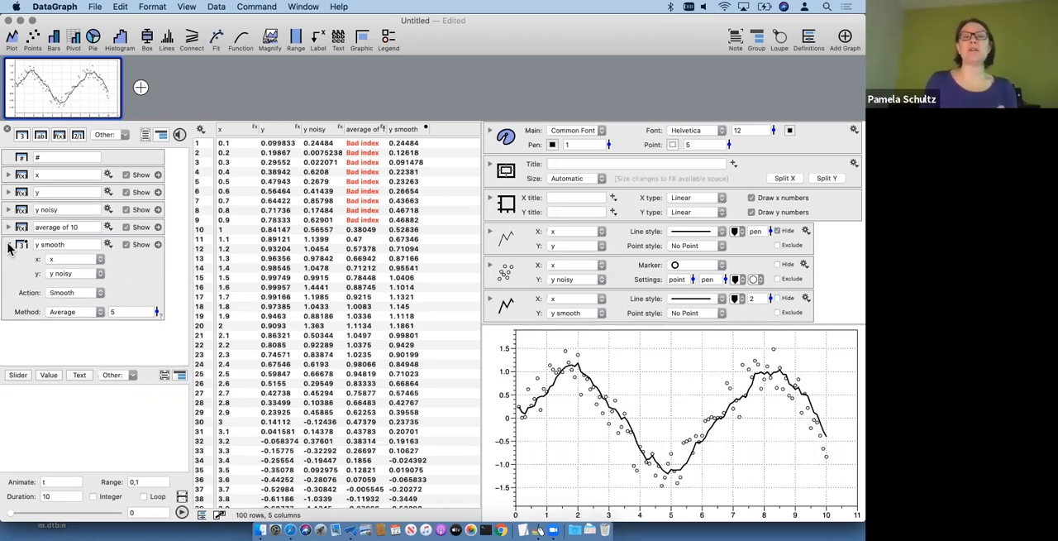
{"action": "left_click", "coordinate": [17, 271]}
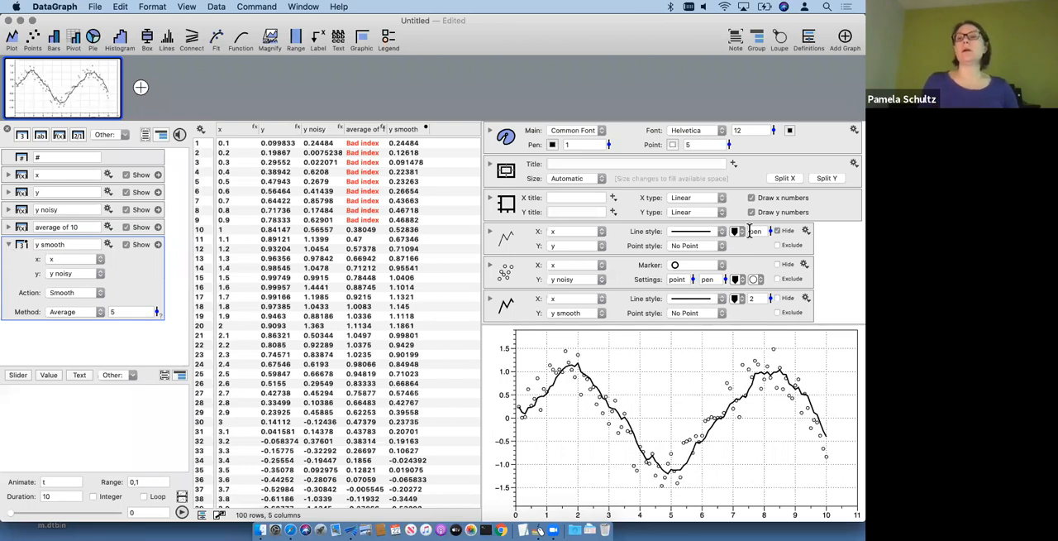
Step: Unhide the y line plot in Line Color 1 with width 4, and hide the y noisy points
{"action": "left_click", "coordinate": [784, 230]}
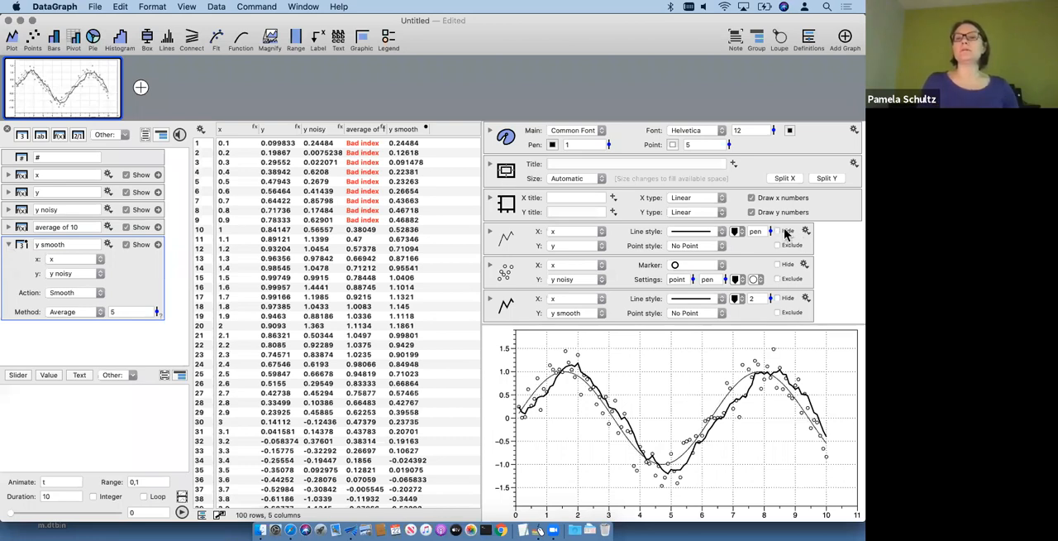
{"action": "left_click", "coordinate": [735, 232]}
{"action": "left_click", "coordinate": [752, 271]}
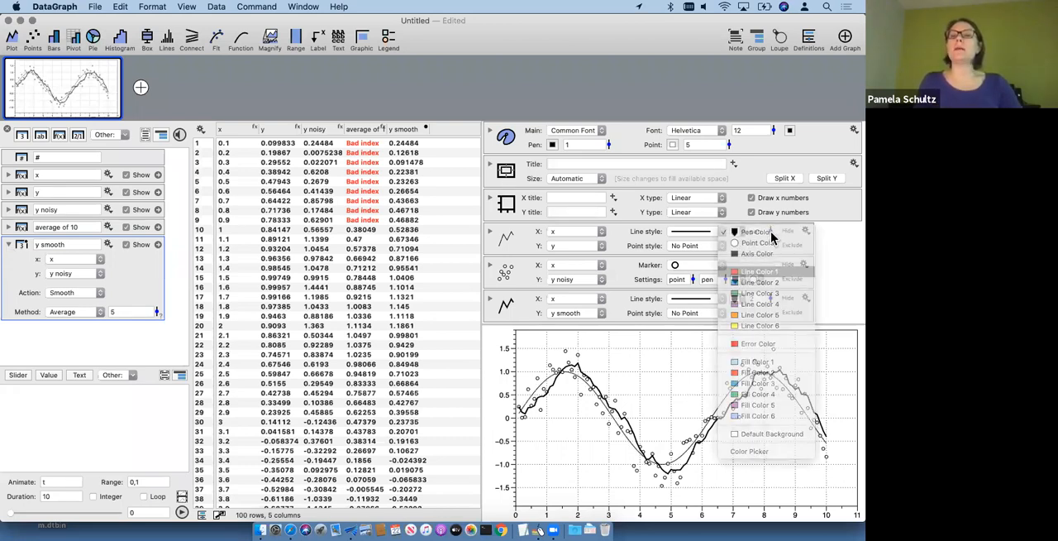
{"action": "left_click_drag", "start_coordinate": [770, 235], "coordinate": [768, 220]}
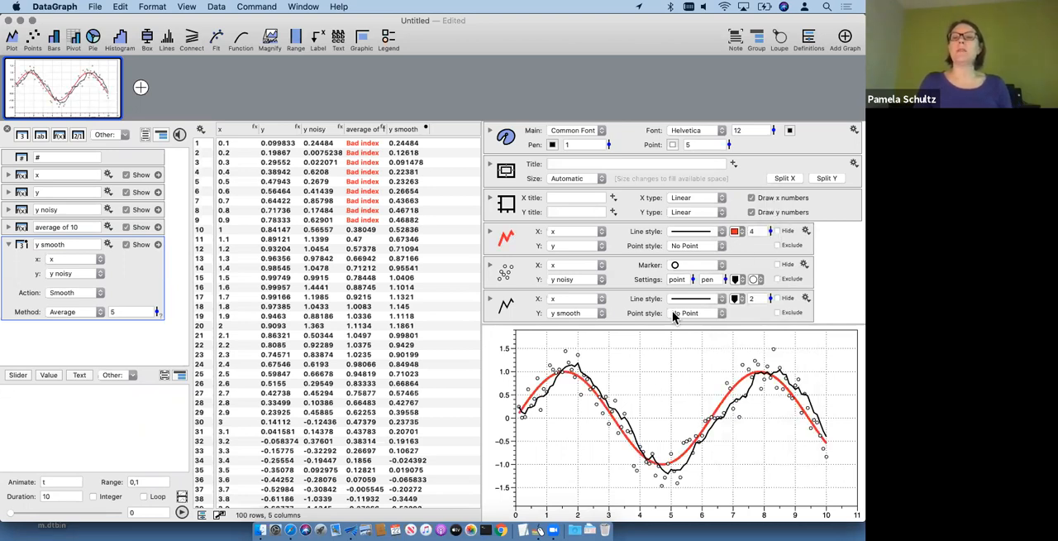
{"action": "left_click", "coordinate": [777, 263]}
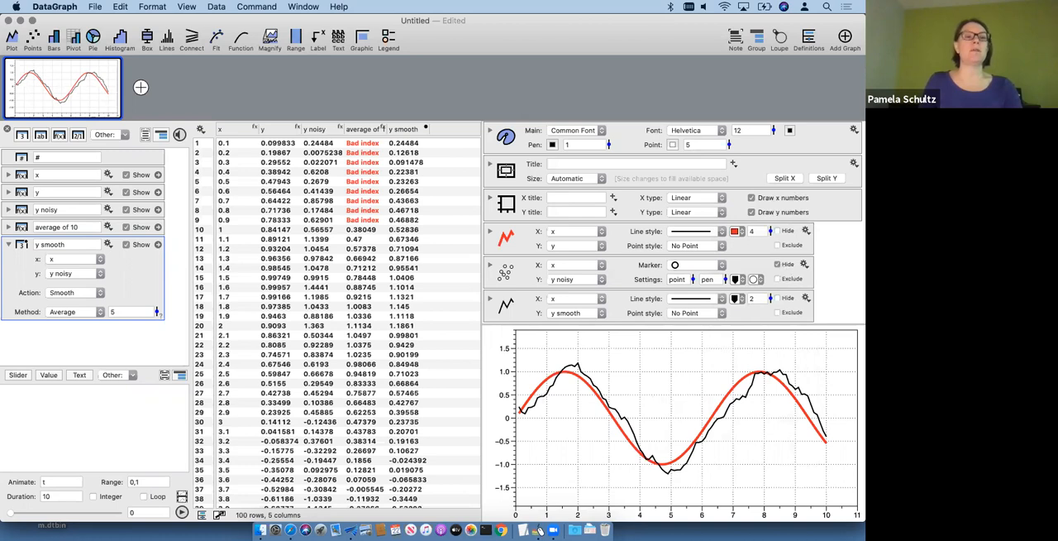
Step: Collapse the y smooth column's settings and add a Fit command for y against x
{"action": "left_click", "coordinate": [10, 245]}
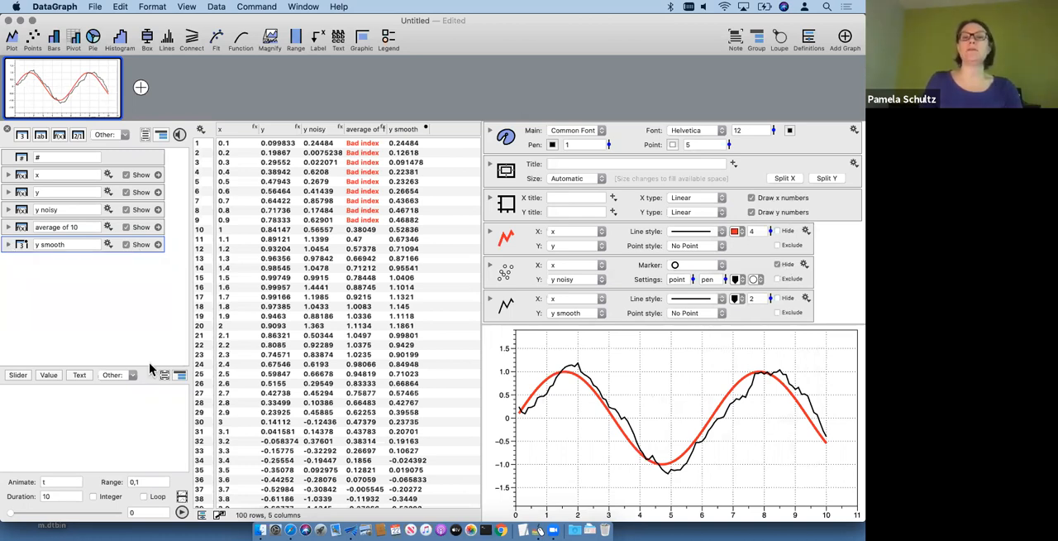
{"action": "left_click", "coordinate": [218, 45]}
{"action": "left_click", "coordinate": [519, 311]}
{"action": "scroll", "coordinate": [548, 241], "scroll_direction": "down", "scroll_amount": 2}
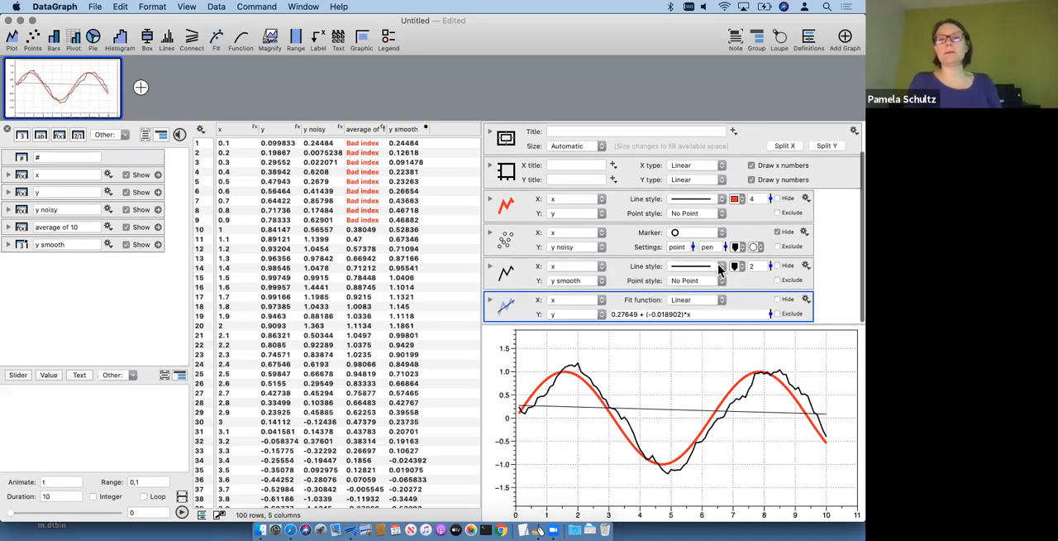
Step: Unhide the y noisy points and hide both the y smooth and y line plots
{"action": "left_click", "coordinate": [783, 234]}
{"action": "left_click", "coordinate": [782, 266]}
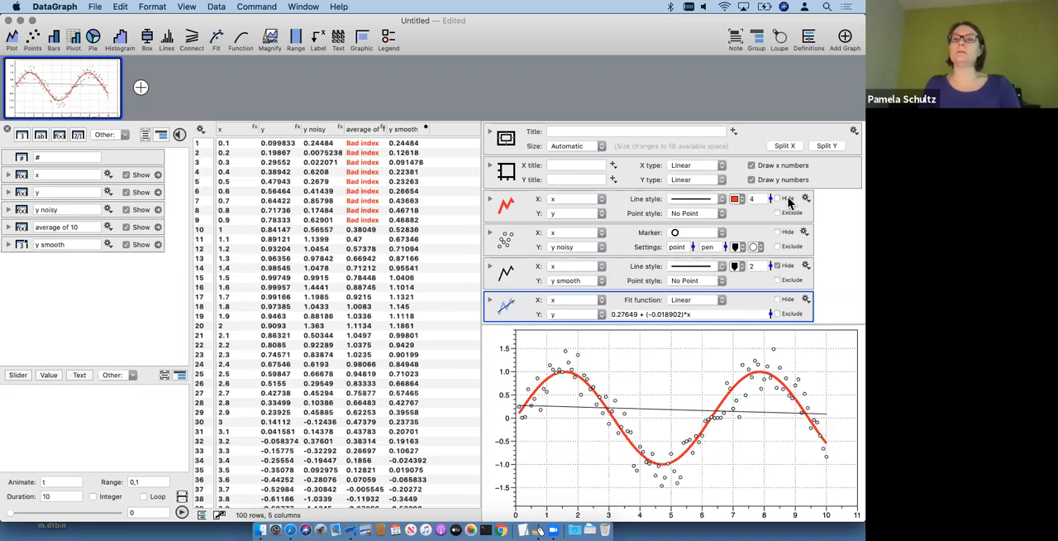
{"action": "left_click", "coordinate": [777, 199]}
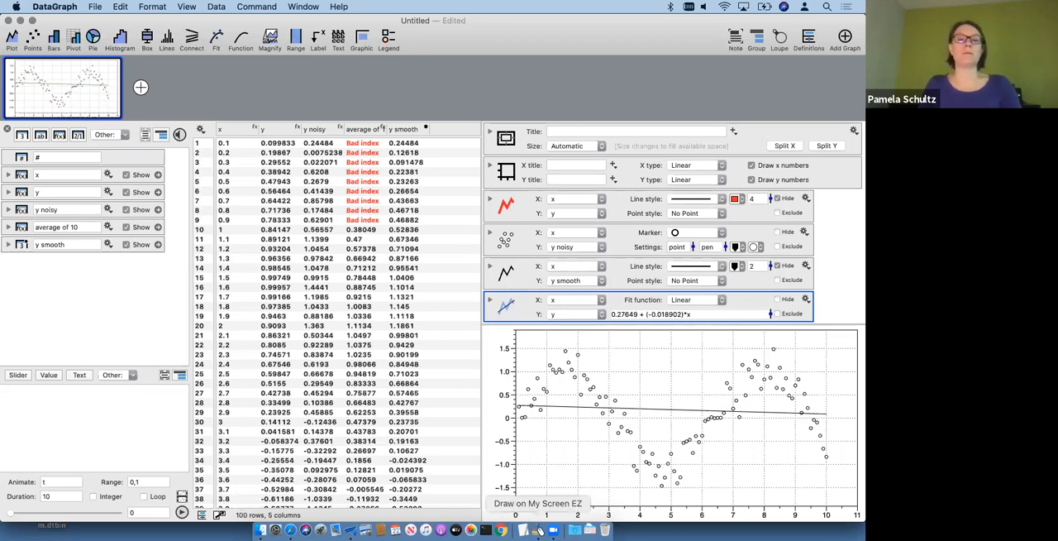
Step: Switch to Draw on My Screen EZ to mark the layout control, and return to DataGraph to place the data table above the graph
{"action": "left_click", "coordinate": [538, 530]}
{"action": "left_click_drag", "start_coordinate": [224, 506], "coordinate": [219, 520]}
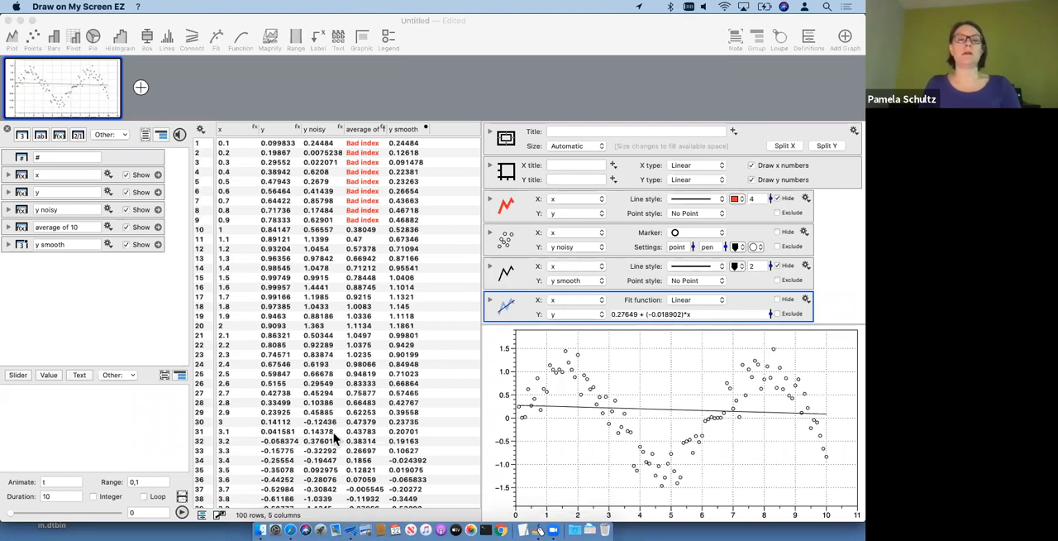
{"action": "left_click", "coordinate": [219, 518]}
{"action": "left_click", "coordinate": [220, 518]}
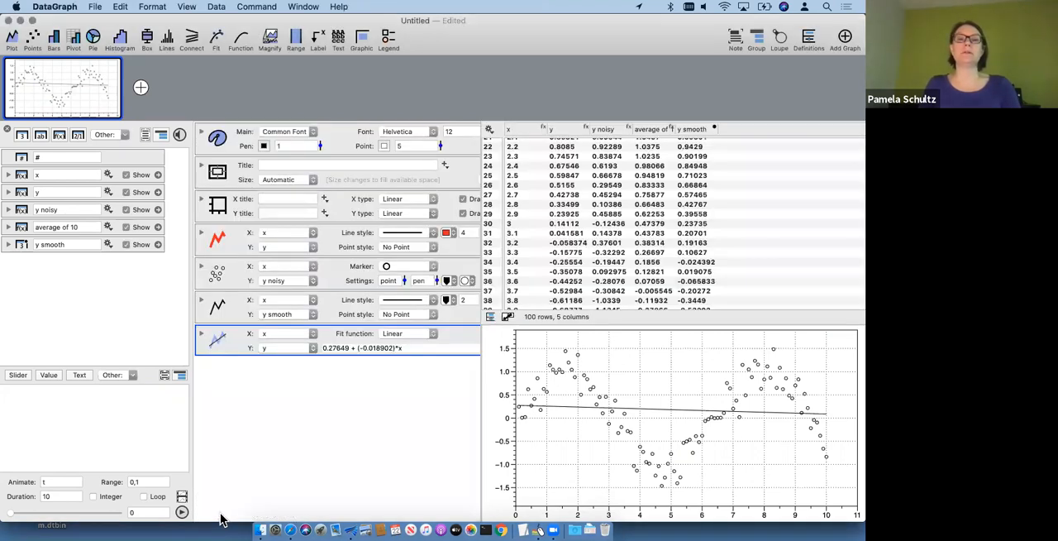
Step: Hide the column definitions list and enlarge the graph area in both width and height
{"action": "left_click", "coordinate": [7, 129]}
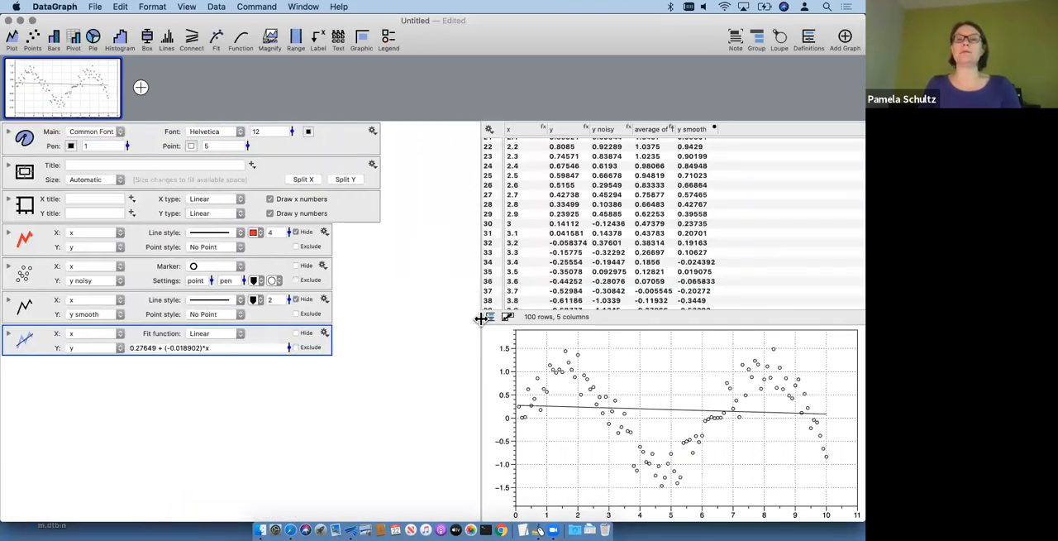
{"action": "left_click_drag", "start_coordinate": [480, 319], "coordinate": [401, 317]}
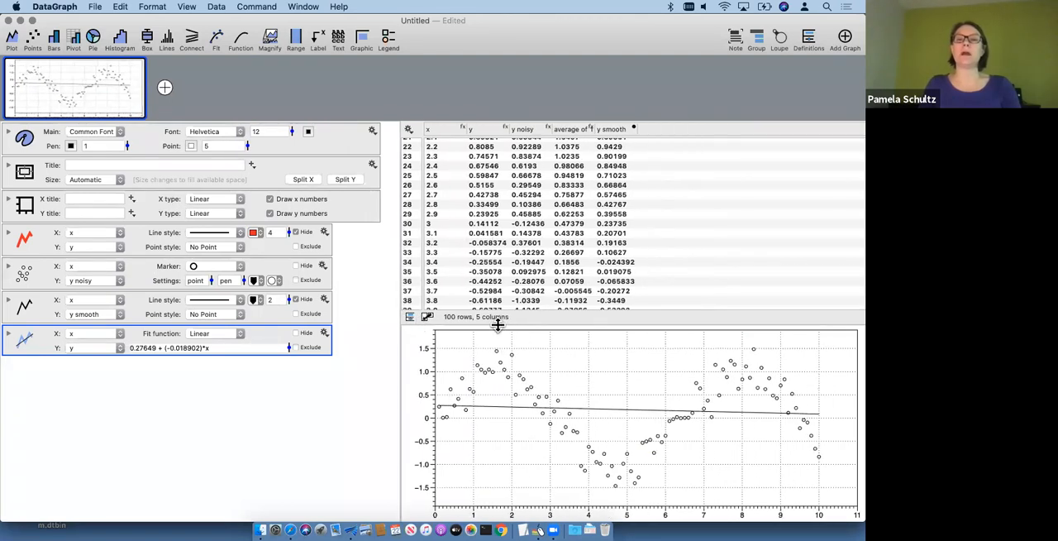
{"action": "left_click_drag", "start_coordinate": [497, 325], "coordinate": [498, 260]}
{"action": "left_click", "coordinate": [241, 422]}
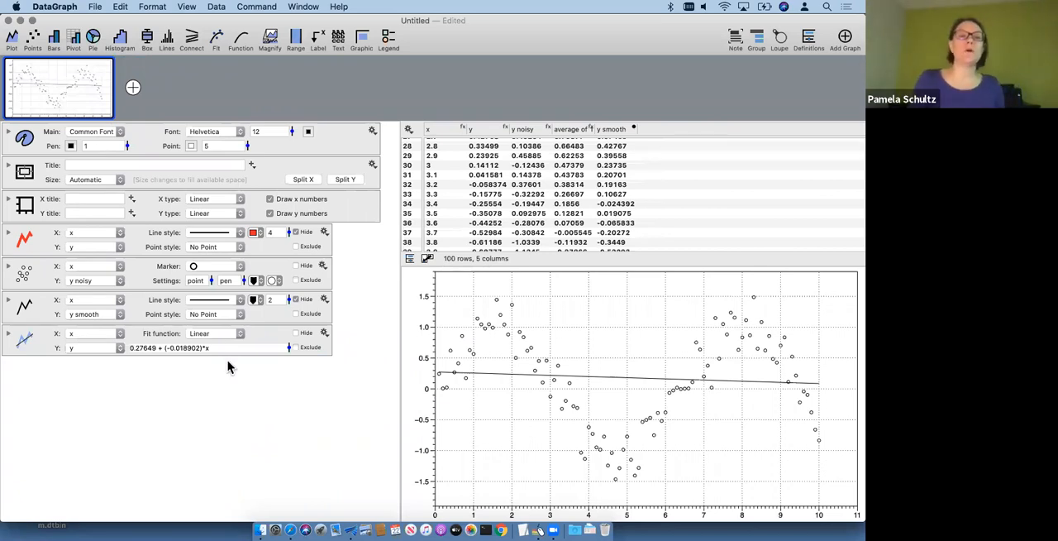
Step: Set the fit function to LOESS and compare the fit with the y line by briefly unhiding that line
{"action": "left_click", "coordinate": [209, 334]}
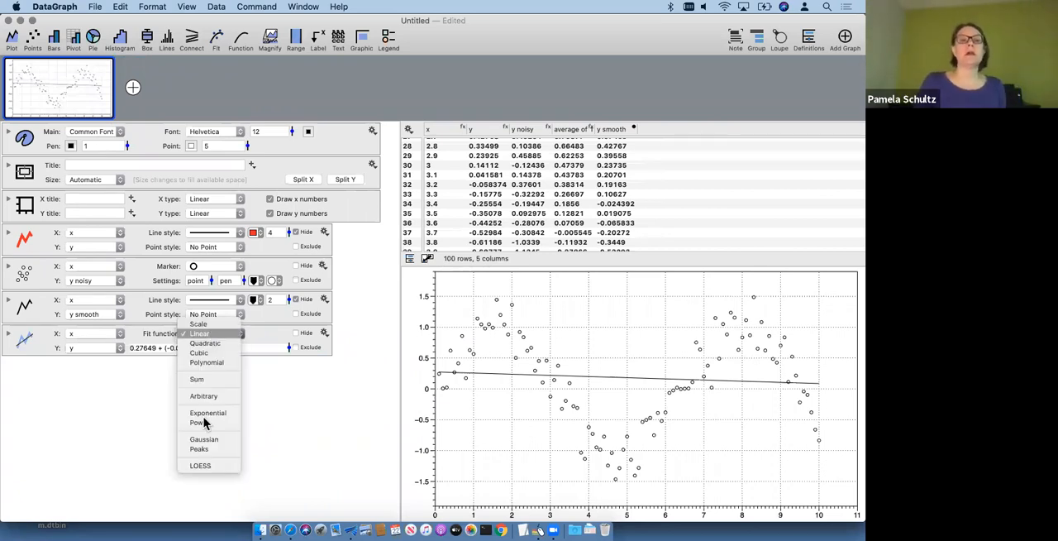
{"action": "left_click", "coordinate": [204, 466]}
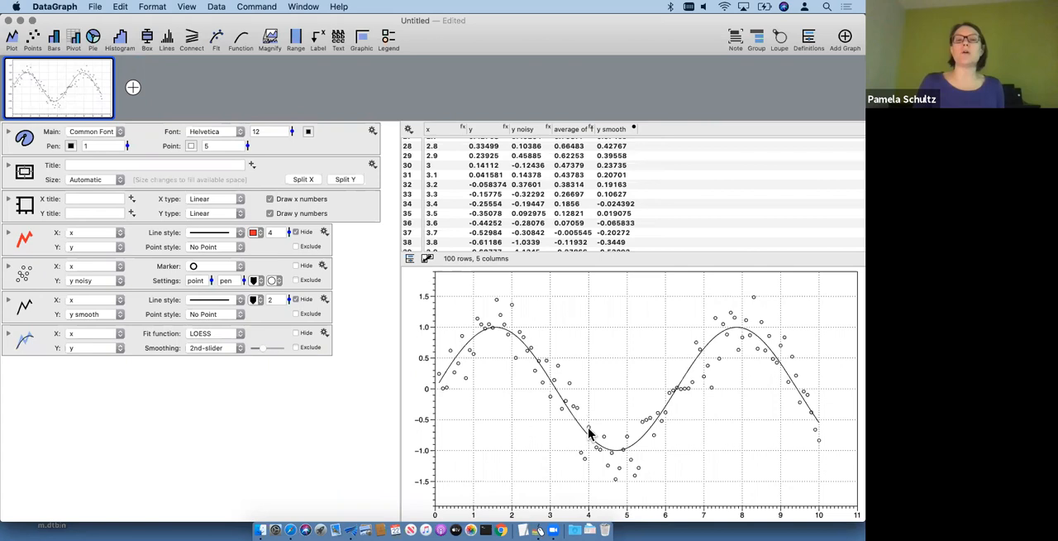
{"action": "left_click", "coordinate": [300, 233]}
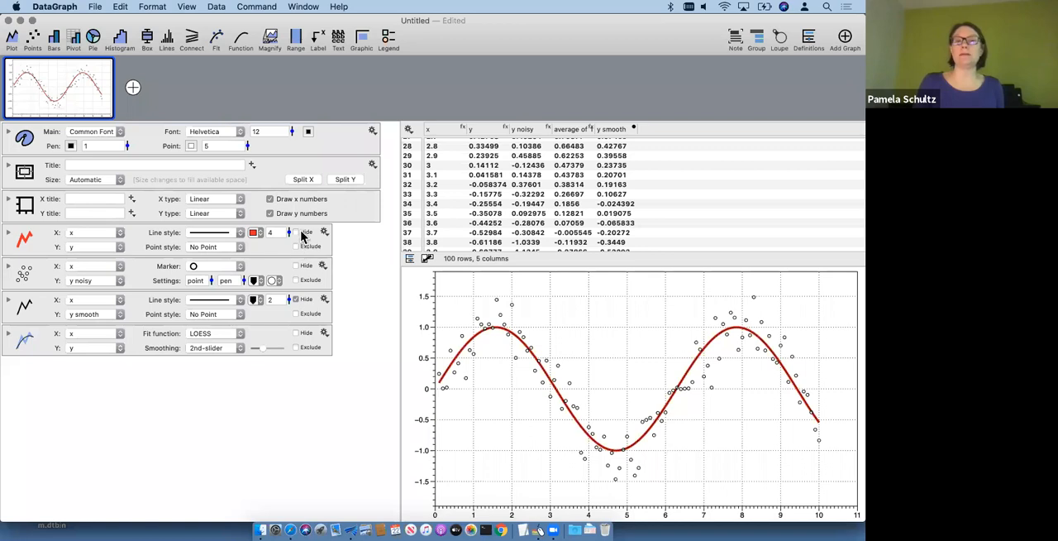
{"action": "left_click", "coordinate": [298, 233]}
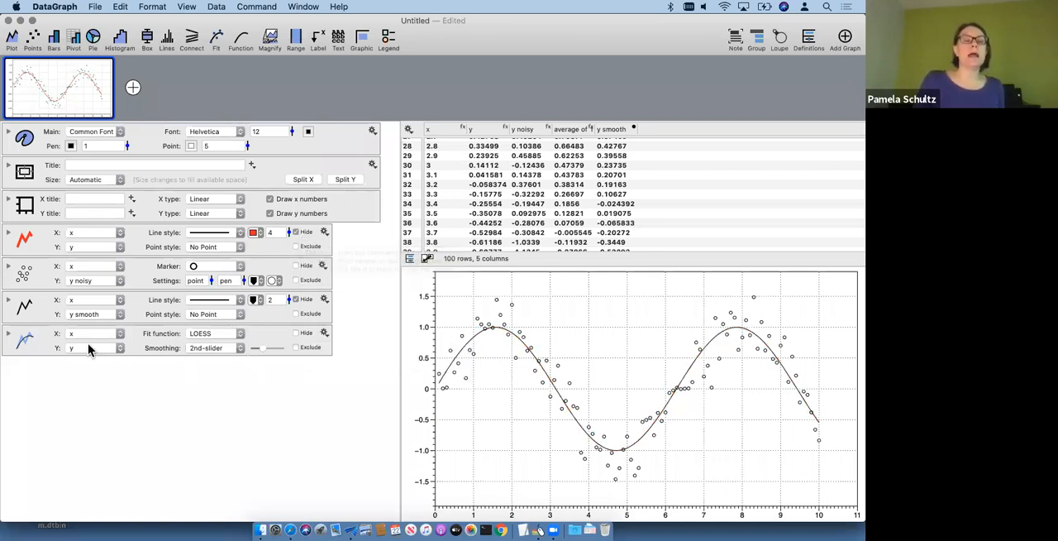
Step: Try heavier 2nd-slider smoothing on the LOESS fit, and reduce it to about the middle of its range
{"action": "left_click", "coordinate": [31, 337]}
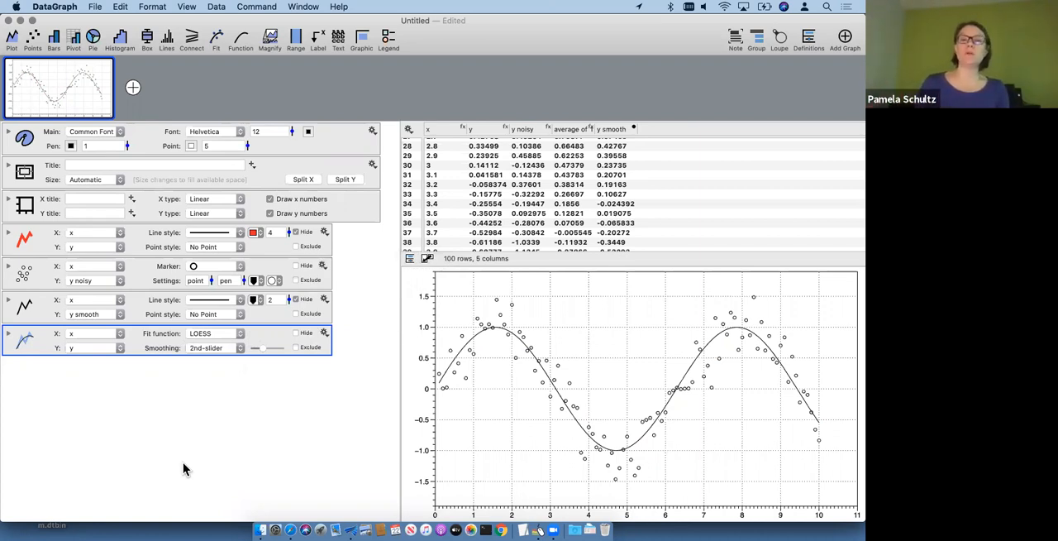
{"action": "left_click", "coordinate": [217, 351]}
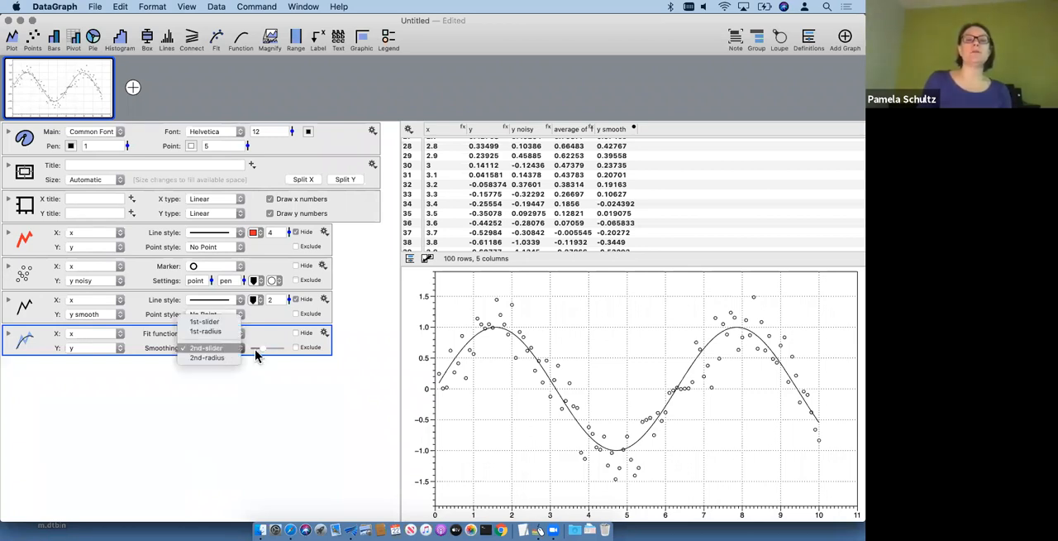
{"action": "left_click", "coordinate": [258, 351]}
{"action": "mouse_move", "coordinate": [261, 352]}
{"action": "left_mouse_down"}
{"action": "mouse_move", "coordinate": [300, 355]}
{"action": "mouse_move", "coordinate": [234, 344]}
{"action": "mouse_move", "coordinate": [309, 353]}
{"action": "left_mouse_up"}
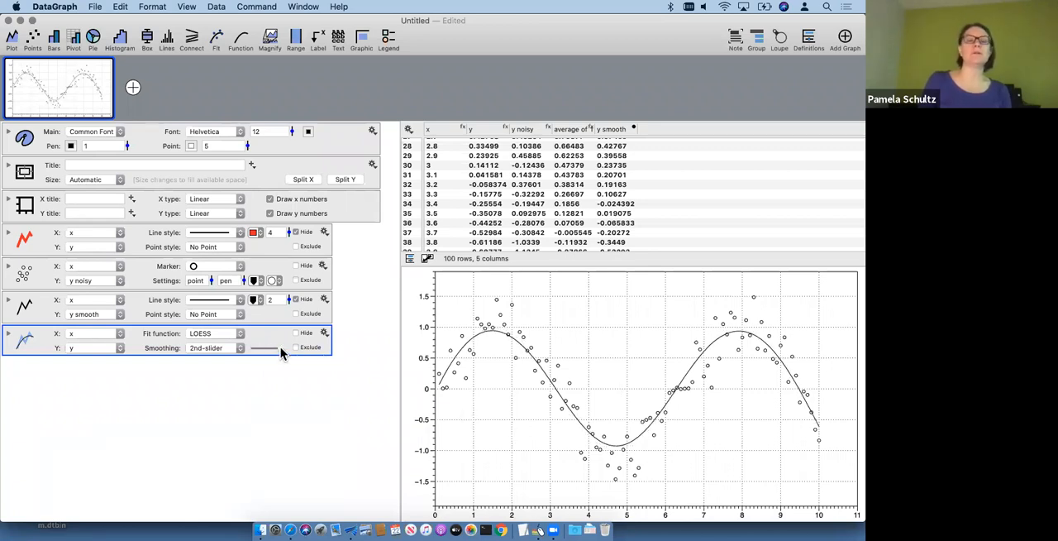
{"action": "left_click_drag", "start_coordinate": [274, 348], "coordinate": [268, 349]}
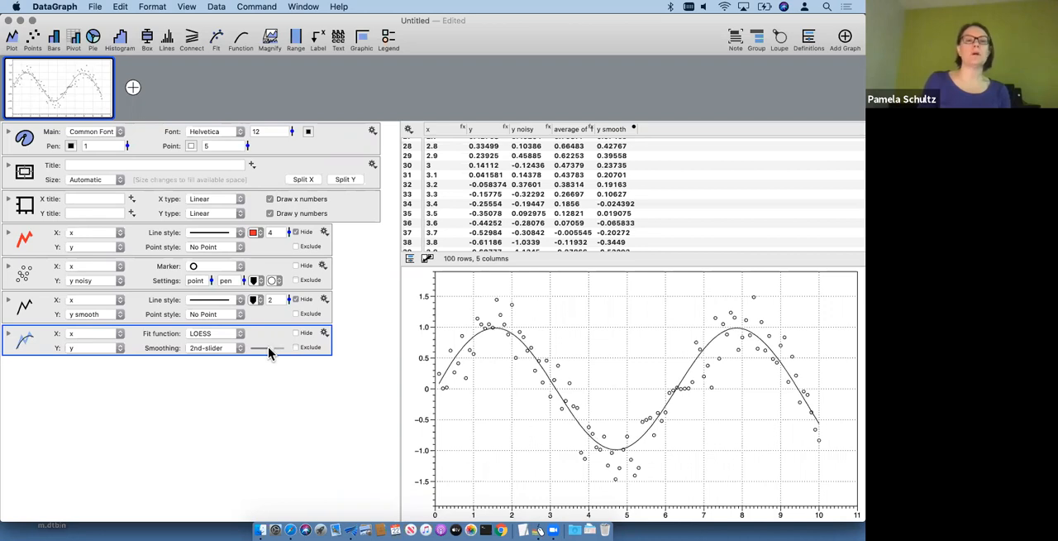
Step: Compare the LOESS fit under 1st-slider smoothing, and return the smoothing to 2nd-slider
{"action": "left_click", "coordinate": [212, 349]}
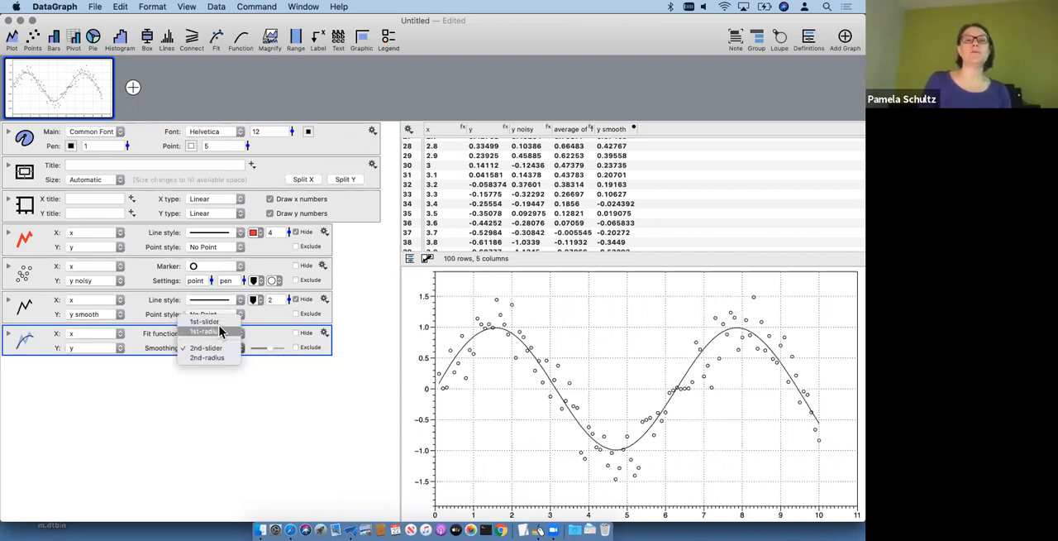
{"action": "left_click", "coordinate": [208, 322]}
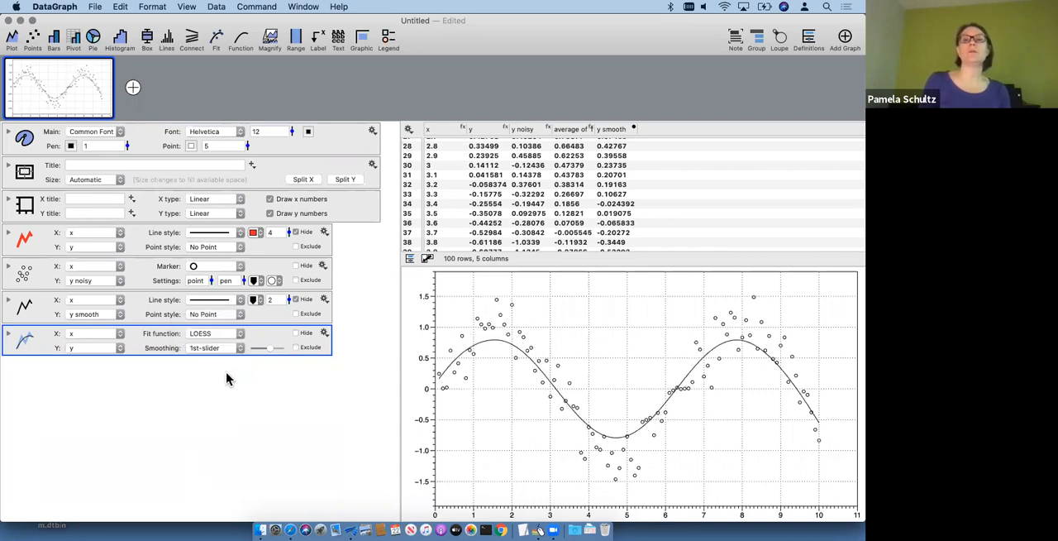
{"action": "left_click", "coordinate": [218, 348]}
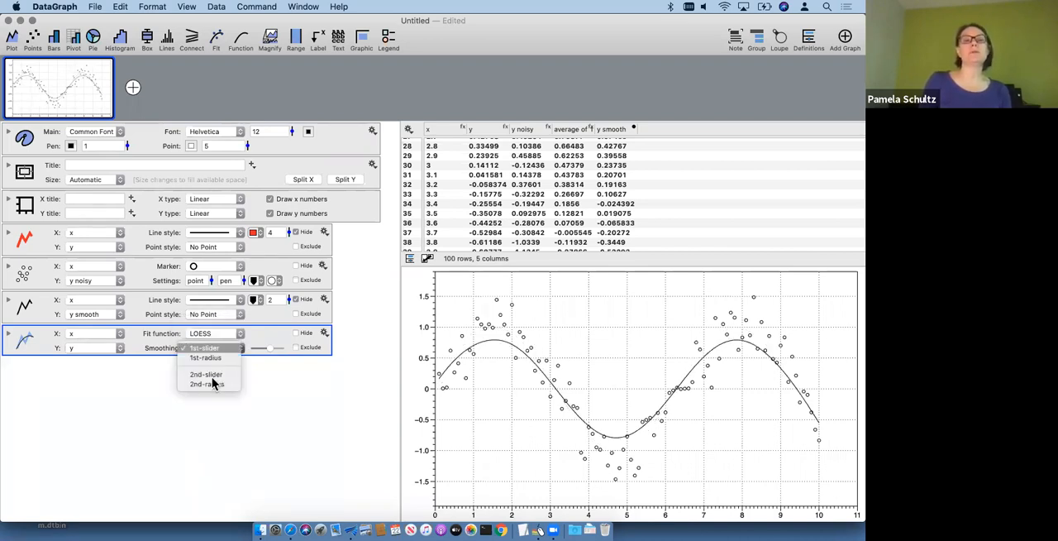
{"action": "left_click", "coordinate": [212, 377]}
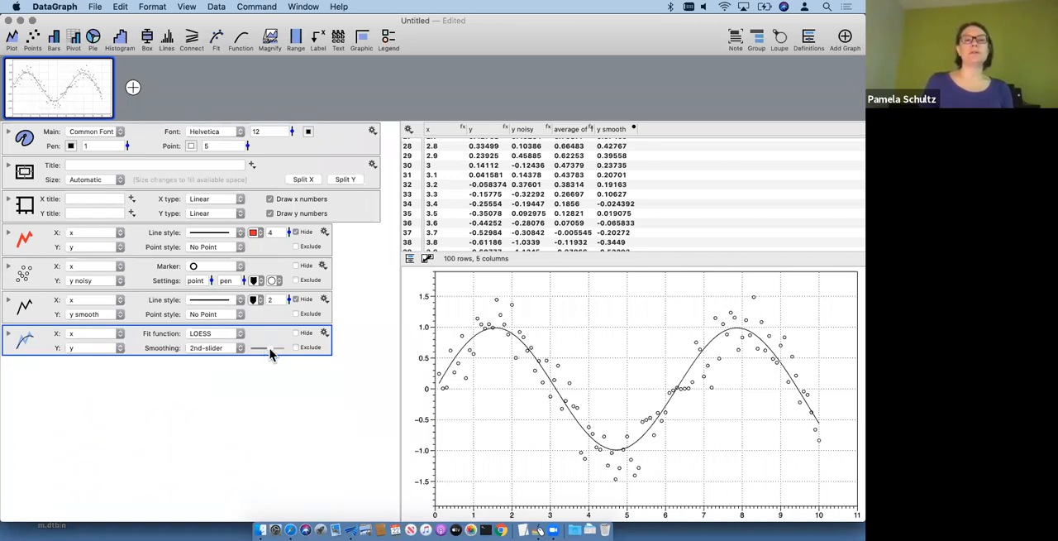
Step: Switch the LOESS smoothing to 2nd-radius and try radii of 2, 5 and 10
{"action": "left_click", "coordinate": [228, 347]}
{"action": "left_click", "coordinate": [223, 357]}
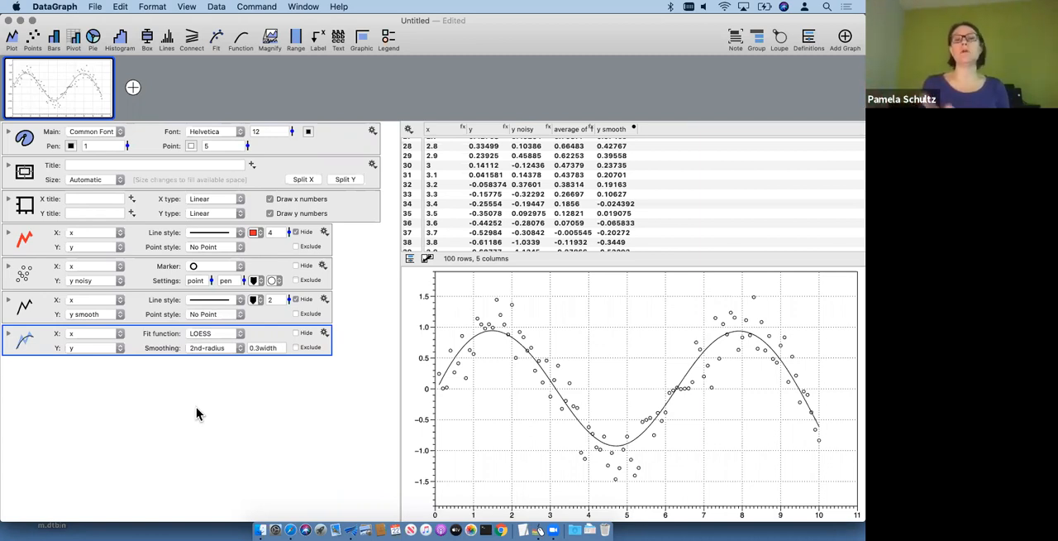
{"action": "left_click", "coordinate": [277, 347]}
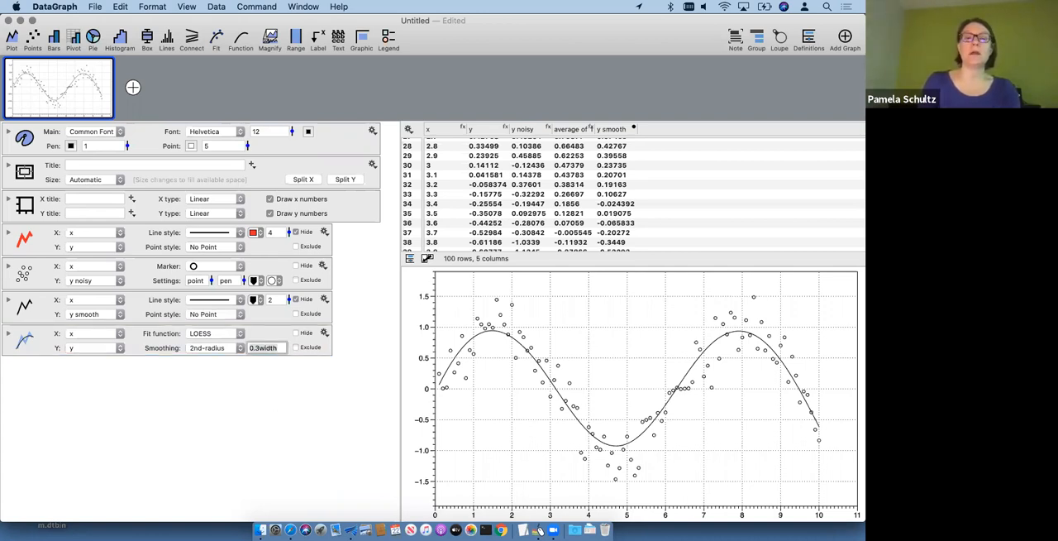
{"action": "type", "text": "2"}
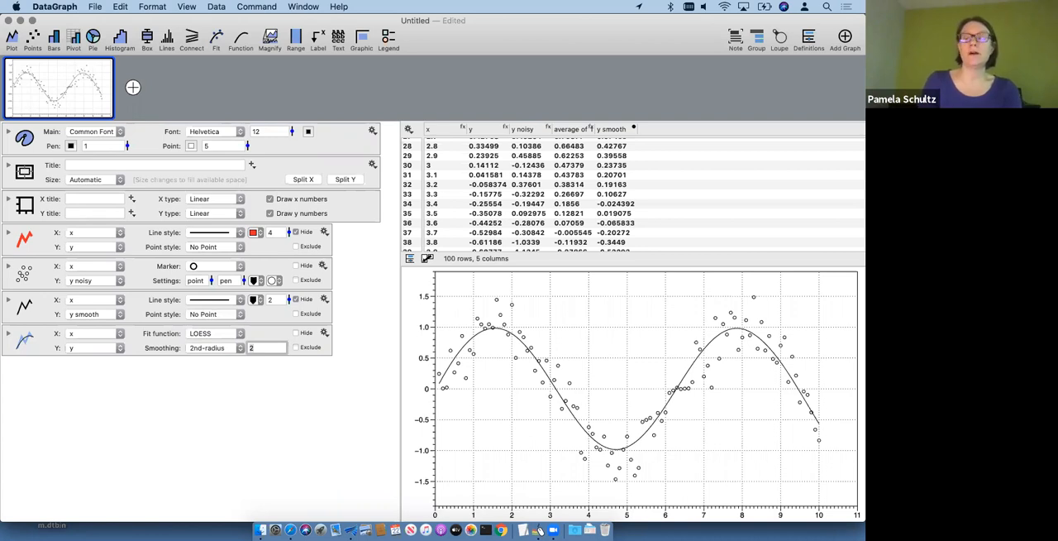
{"action": "key", "text": "BackSpace"}
{"action": "type", "text": "5"}
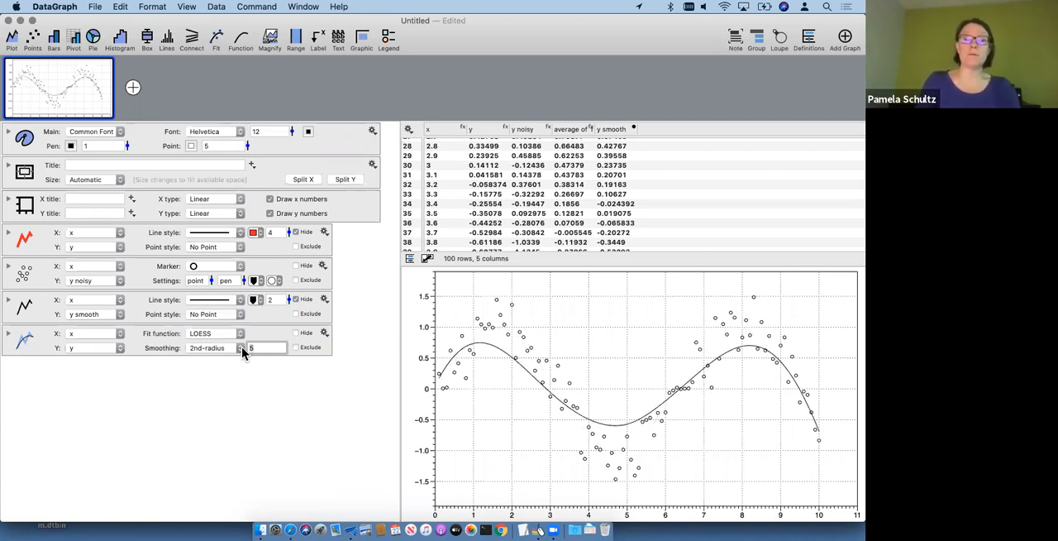
{"action": "key", "text": "BackSpace"}
{"action": "type", "text": "10"}
{"action": "key", "text": "Return"}
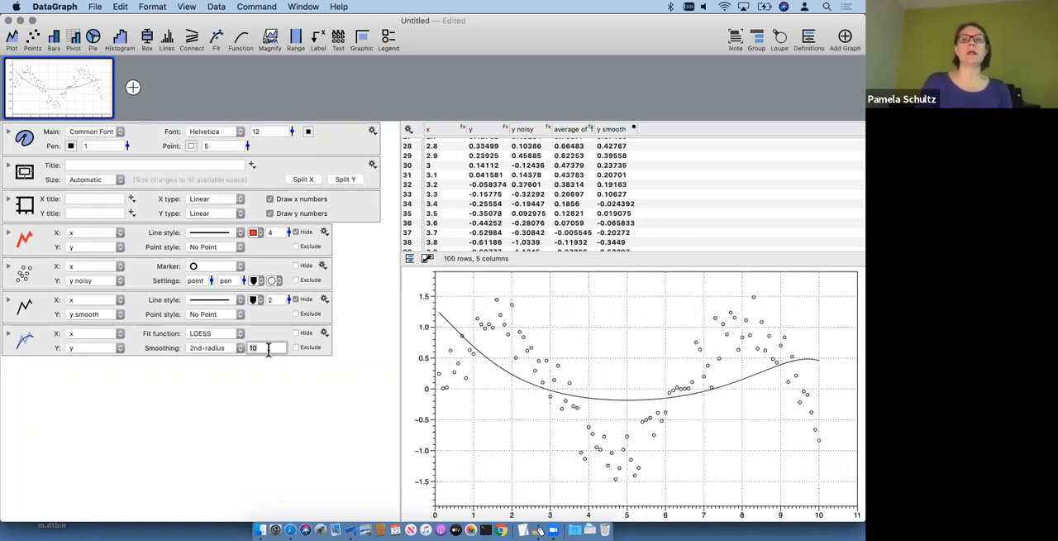
Step: Set the 2nd-radius smoothing value of the LOESS fit to 4
{"action": "key", "text": "BackSpace"}
{"action": "key", "text": "BackSpace"}
{"action": "type", "text": "4"}
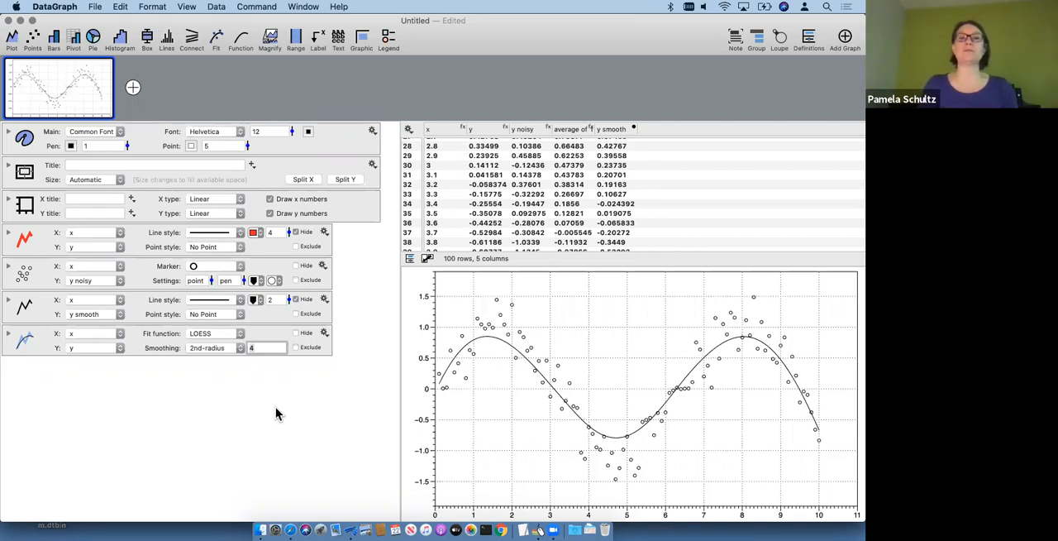
Step: Switch to the COVID_DataSets.dgraph document and rearrange its panes to reveal the data table and the graph's drawing commands
{"action": "left_click", "coordinate": [299, 6]}
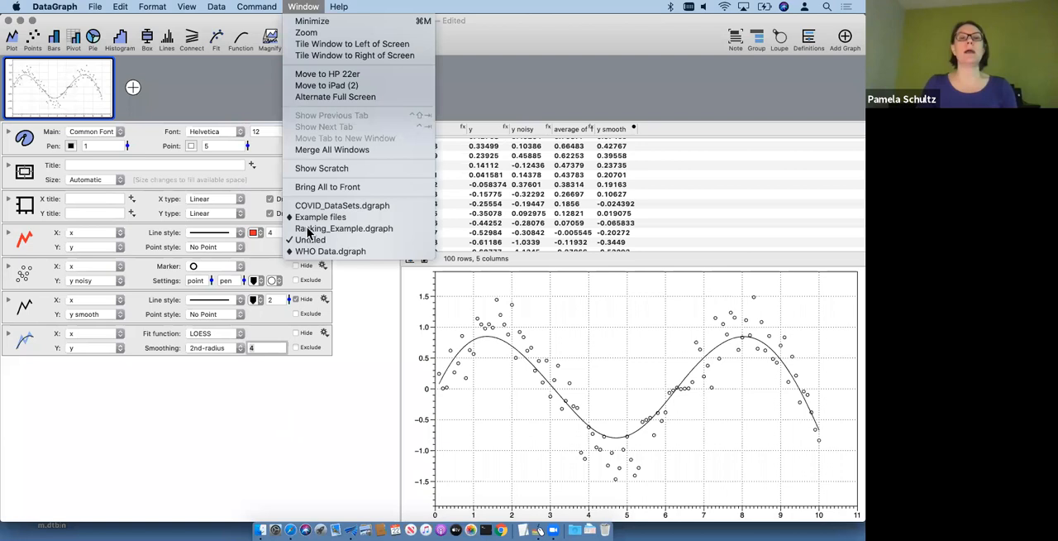
{"action": "left_click", "coordinate": [325, 206]}
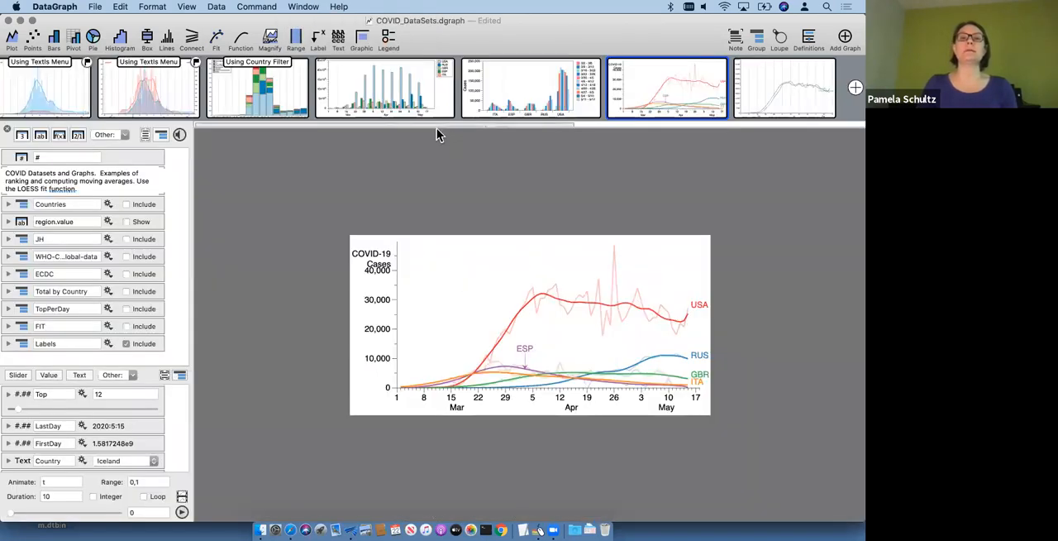
{"action": "left_click_drag", "start_coordinate": [438, 128], "coordinate": [349, 256]}
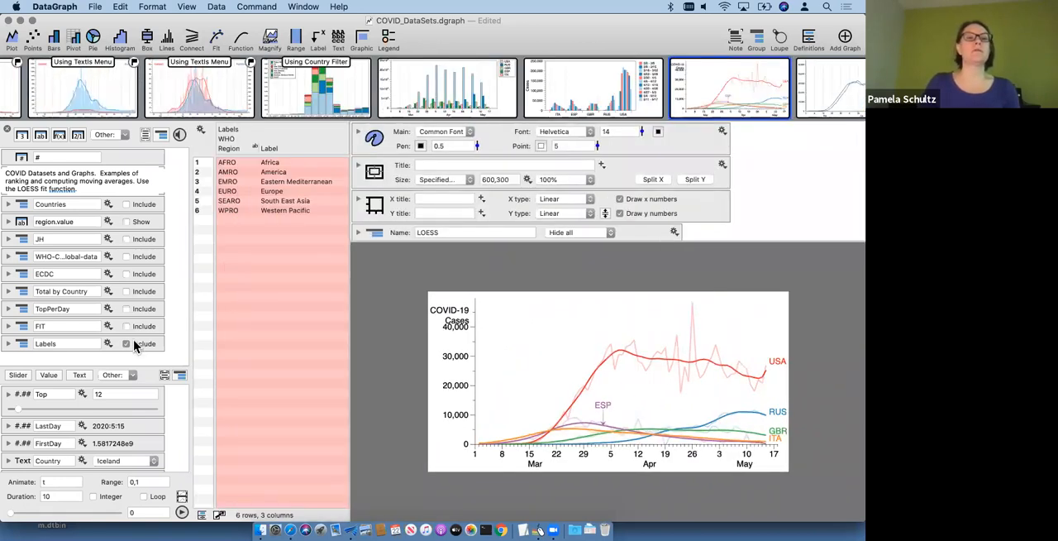
Step: Show the ECDC group in the data table instead of Labels, and widen the table to view more columns
{"action": "left_click", "coordinate": [135, 346]}
{"action": "left_click", "coordinate": [135, 274]}
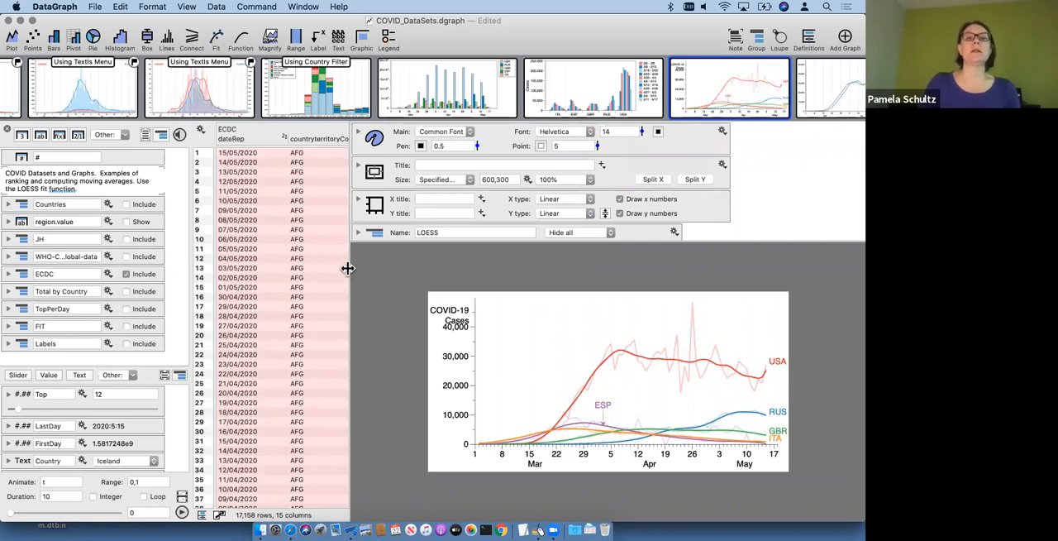
{"action": "left_click_drag", "start_coordinate": [350, 268], "coordinate": [519, 283]}
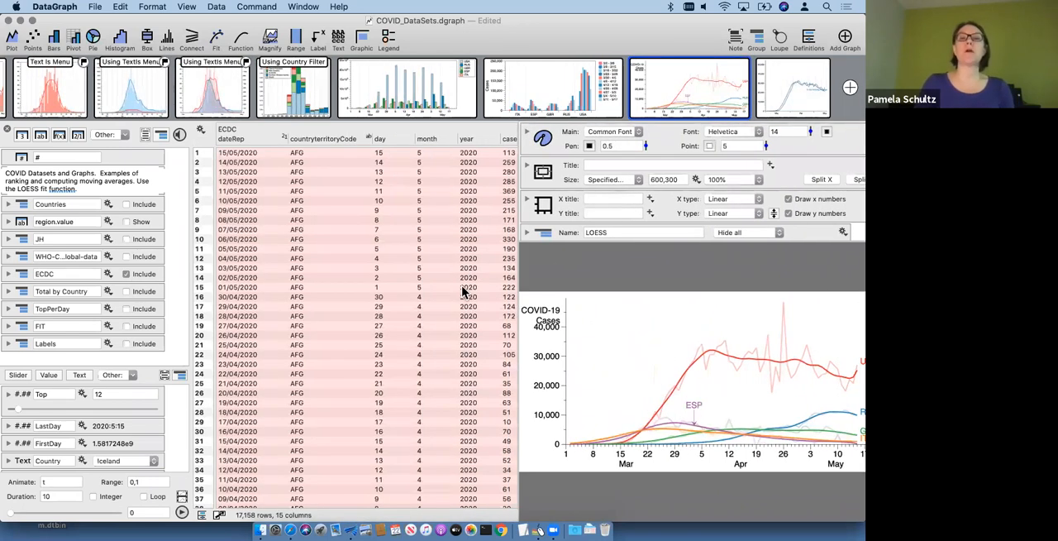
{"action": "scroll", "coordinate": [590, 174], "scroll_direction": "down", "scroll_amount": 10}
{"action": "scroll", "coordinate": [568, 198], "scroll_direction": "up", "scroll_amount": 10}
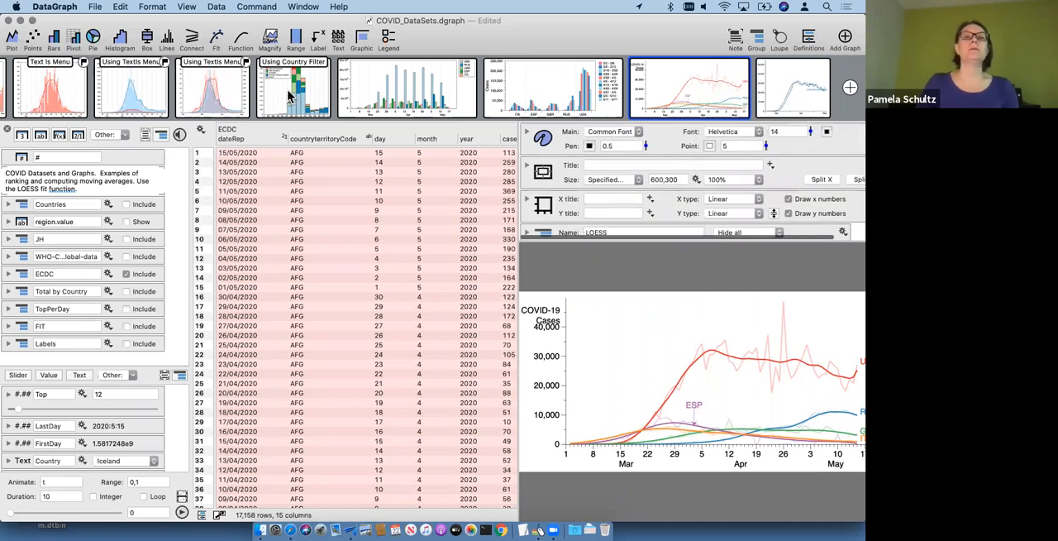
Step: Open the DATA LINKS graph, expand its ECDC group to read the data source and link, and collapse the group
{"action": "scroll", "coordinate": [54, 92], "scroll_direction": "left", "scroll_amount": 10}
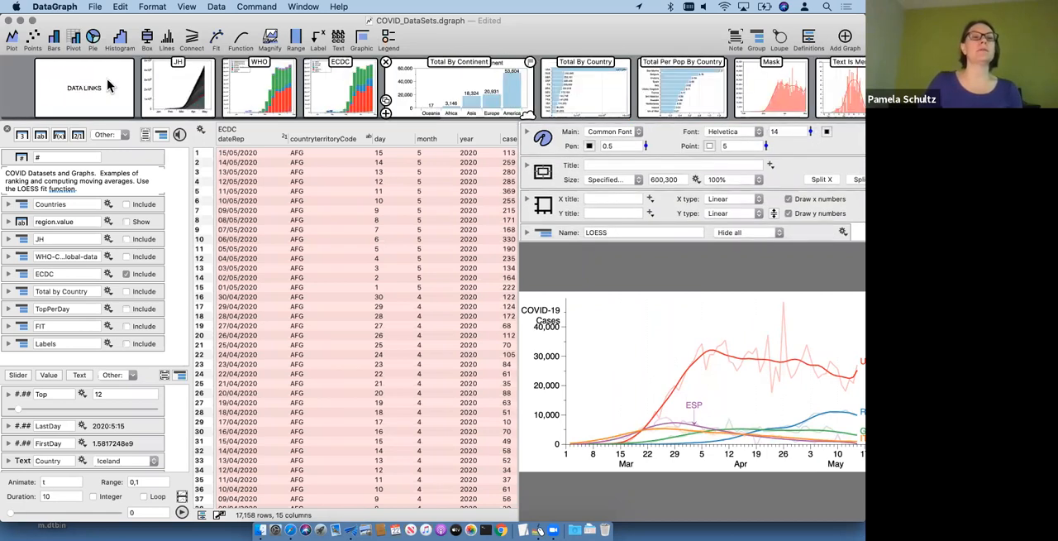
{"action": "left_click", "coordinate": [72, 88]}
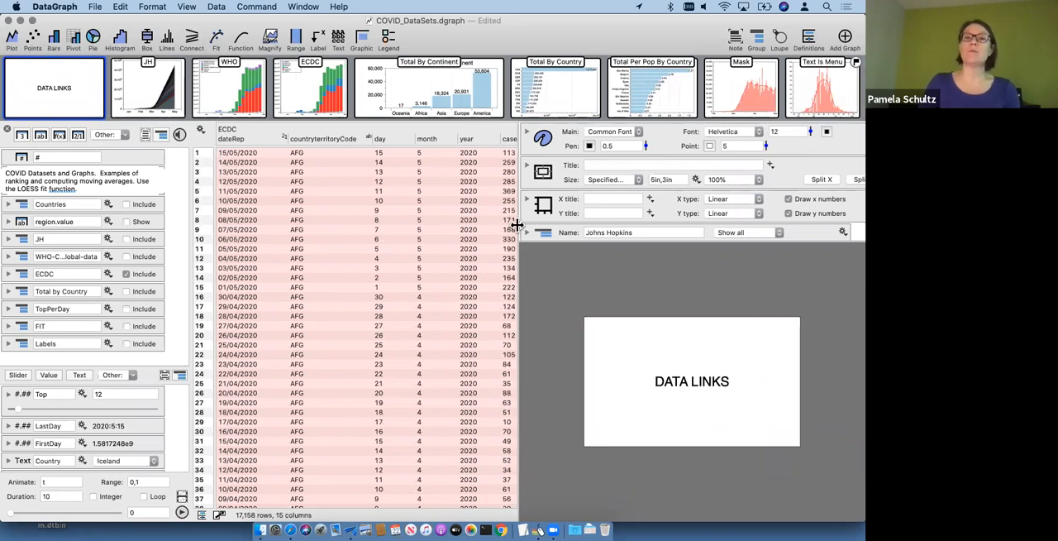
{"action": "left_click_drag", "start_coordinate": [516, 224], "coordinate": [486, 225]}
{"action": "scroll", "coordinate": [538, 180], "scroll_direction": "down", "scroll_amount": 3}
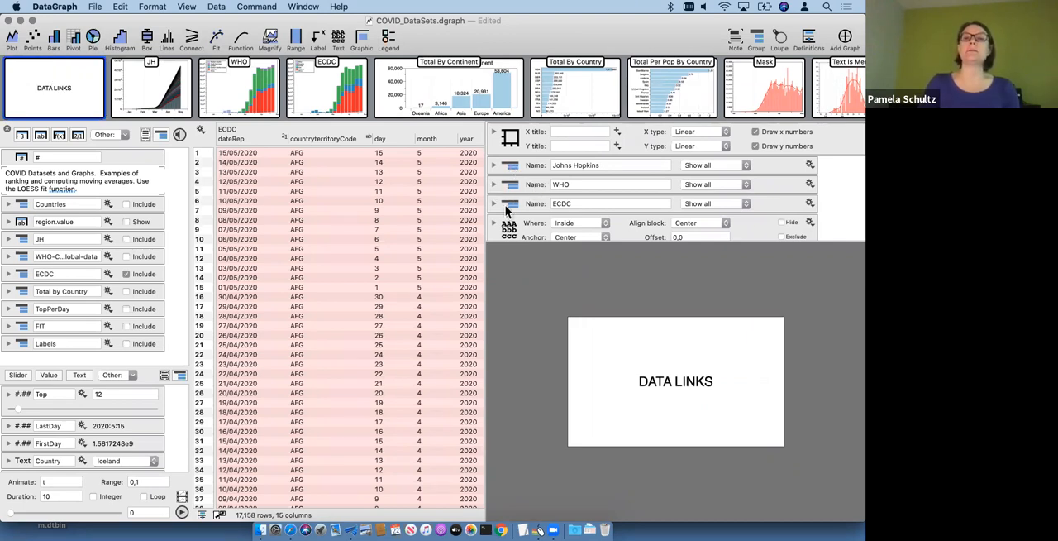
{"action": "left_click", "coordinate": [493, 203]}
{"action": "scroll", "coordinate": [541, 203], "scroll_direction": "down", "scroll_amount": 4}
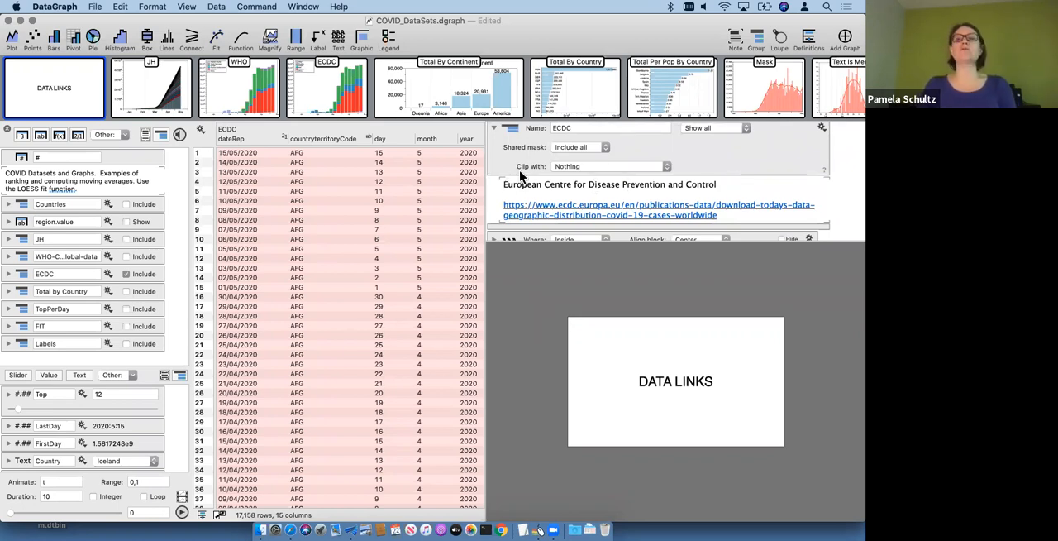
{"action": "scroll", "coordinate": [524, 184], "scroll_direction": "down", "scroll_amount": 2}
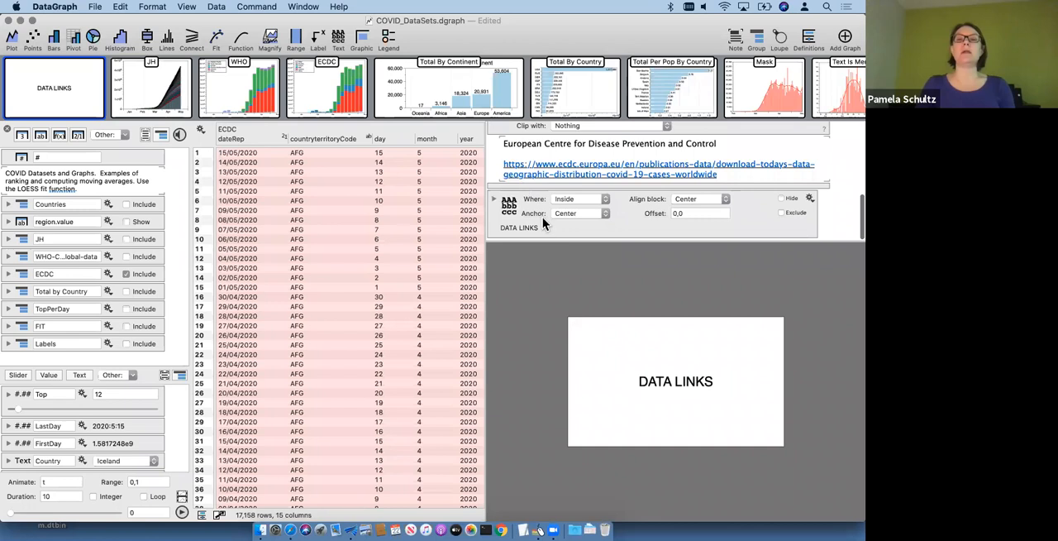
{"action": "scroll", "coordinate": [542, 216], "scroll_direction": "up", "scroll_amount": 3}
{"action": "scroll", "coordinate": [507, 153], "scroll_direction": "up", "scroll_amount": 1}
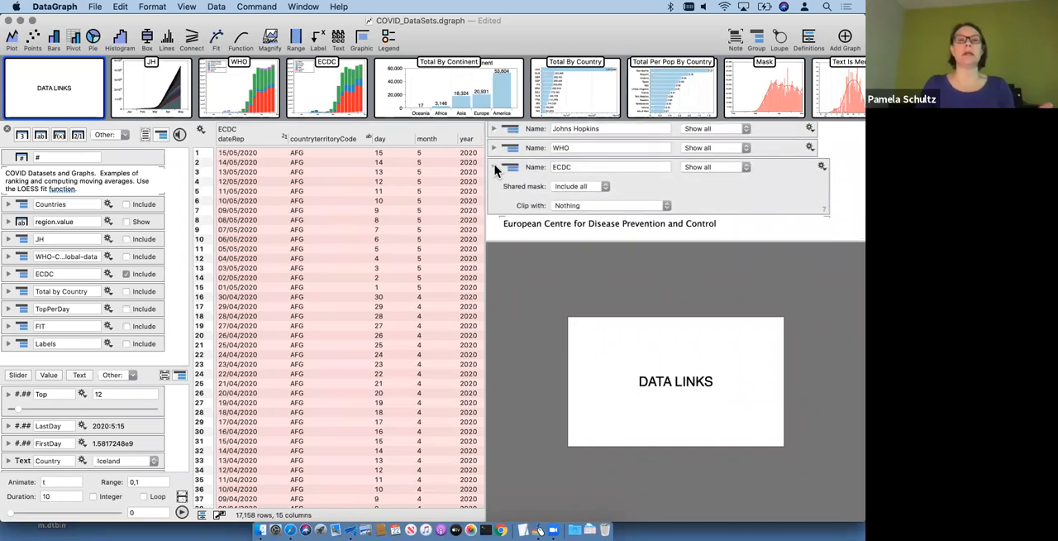
{"action": "left_click", "coordinate": [495, 169]}
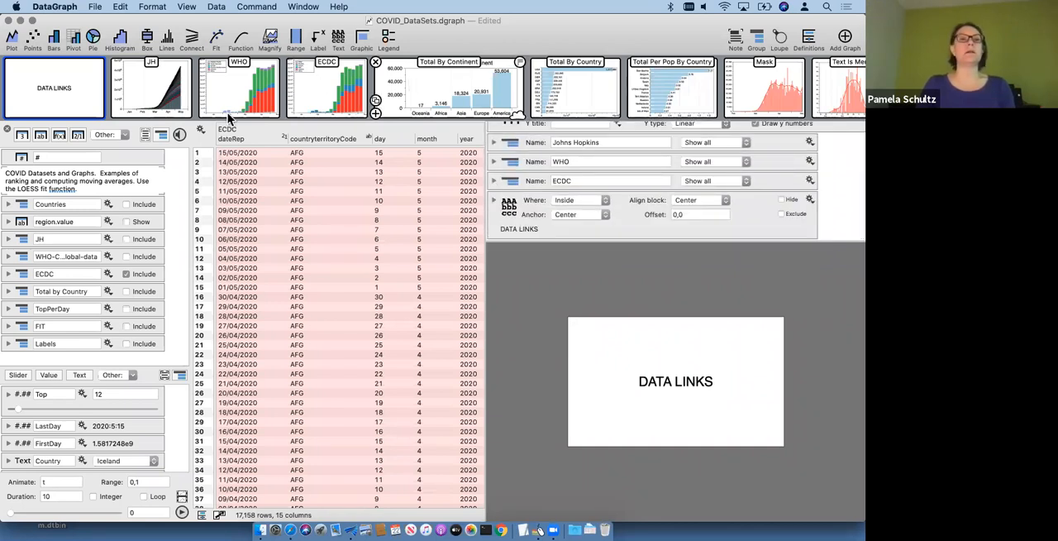
Step: Open the ECDC graph and widen the data table until the countriesAndTerritories column shows in full
{"action": "left_click", "coordinate": [321, 84]}
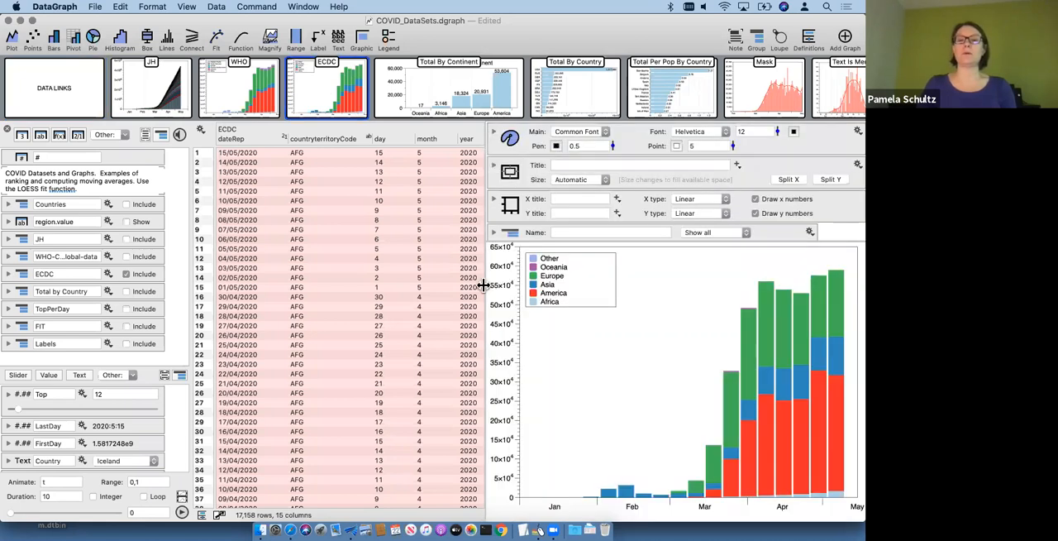
{"action": "left_click_drag", "start_coordinate": [485, 286], "coordinate": [475, 284]}
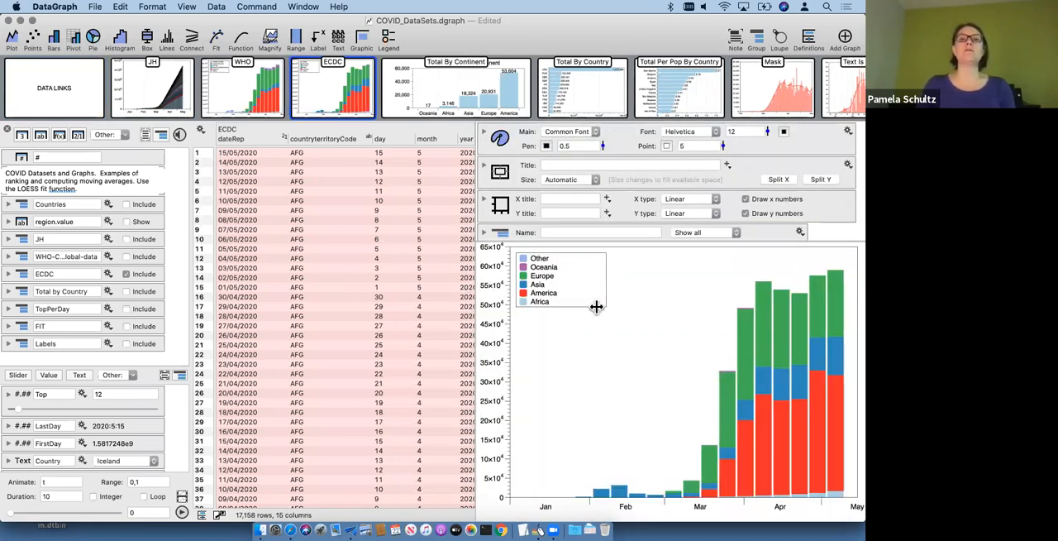
{"action": "left_click_drag", "start_coordinate": [476, 330], "coordinate": [598, 329]}
{"action": "scroll", "coordinate": [482, 329], "scroll_direction": "down", "scroll_amount": 10}
{"action": "scroll", "coordinate": [483, 329], "scroll_direction": "up", "scroll_amount": 10}
{"action": "scroll", "coordinate": [483, 329], "scroll_direction": "right", "scroll_amount": 3}
{"action": "scroll", "coordinate": [482, 329], "scroll_direction": "left", "scroll_amount": 3}
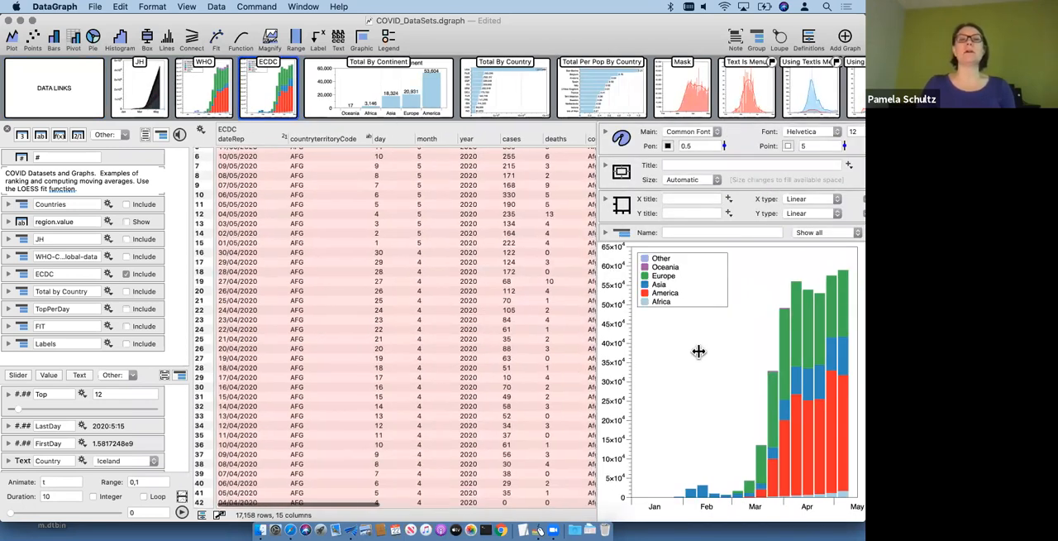
{"action": "left_click_drag", "start_coordinate": [598, 353], "coordinate": [701, 354]}
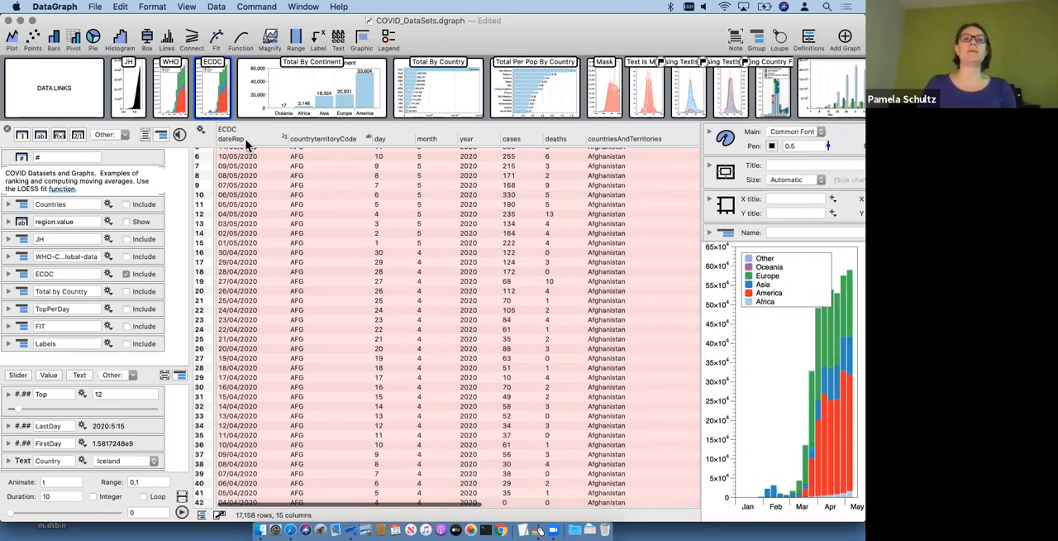
{"action": "scroll", "coordinate": [331, 286], "scroll_direction": "up", "scroll_amount": 3}
Step: Examine the ECDC table's columns, from the report date and country codes through population and continent to Rank
{"action": "left_click", "coordinate": [325, 137]}
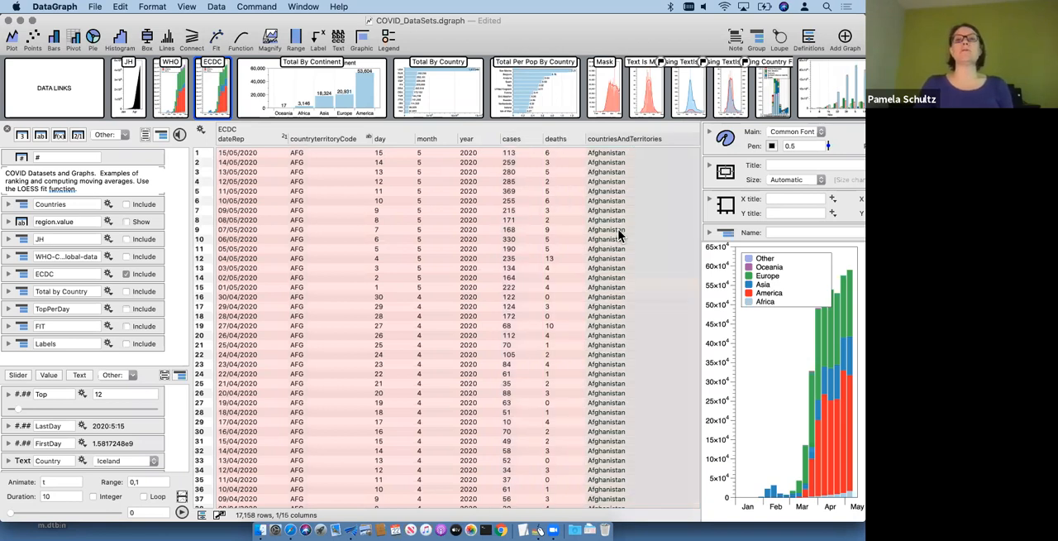
{"action": "scroll", "coordinate": [619, 236], "scroll_direction": "right", "scroll_amount": 3}
{"action": "scroll", "coordinate": [496, 199], "scroll_direction": "right", "scroll_amount": 4}
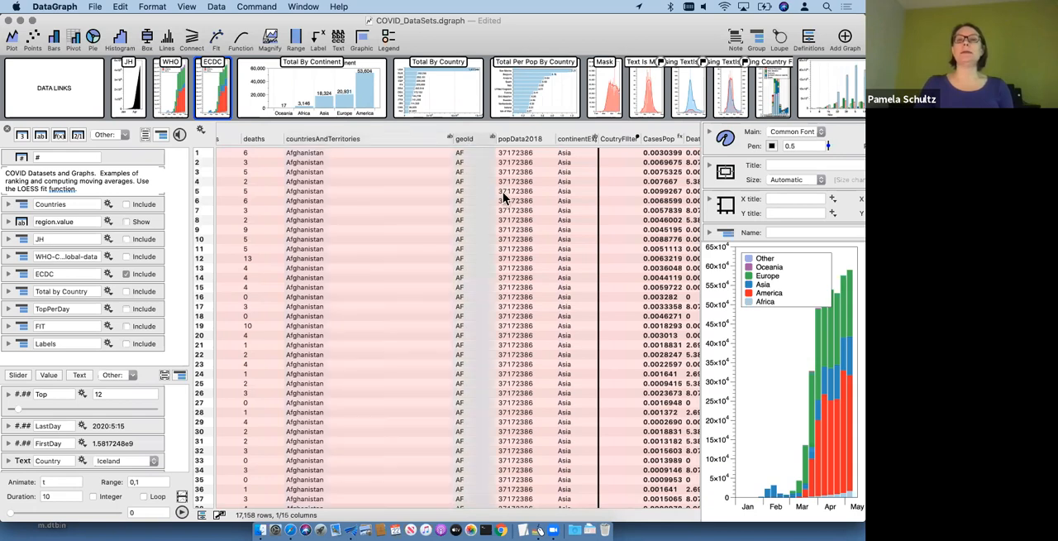
{"action": "scroll", "coordinate": [503, 199], "scroll_direction": "right", "scroll_amount": 3}
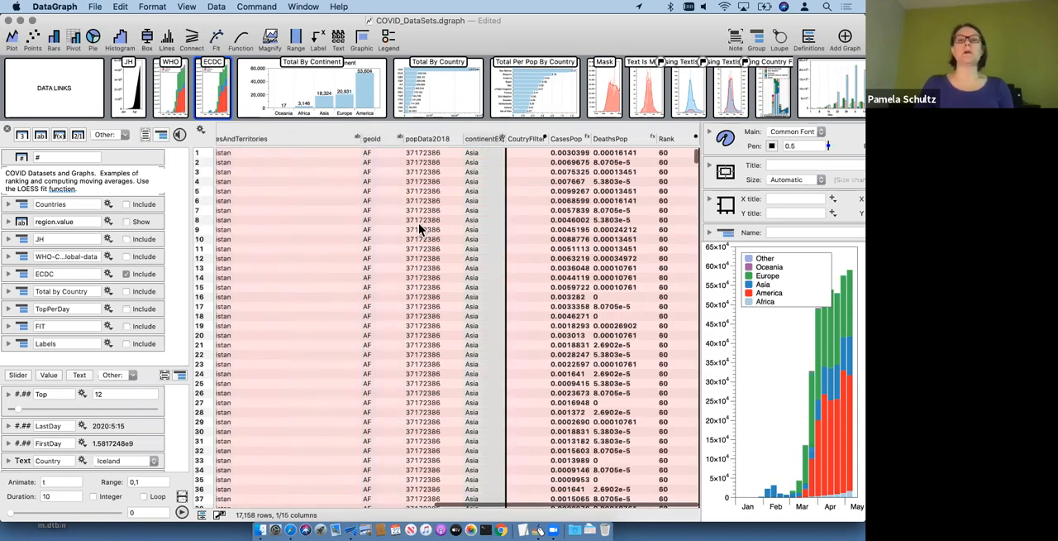
{"action": "scroll", "coordinate": [415, 242], "scroll_direction": "left", "scroll_amount": 10}
{"action": "scroll", "coordinate": [378, 266], "scroll_direction": "left", "scroll_amount": 2}
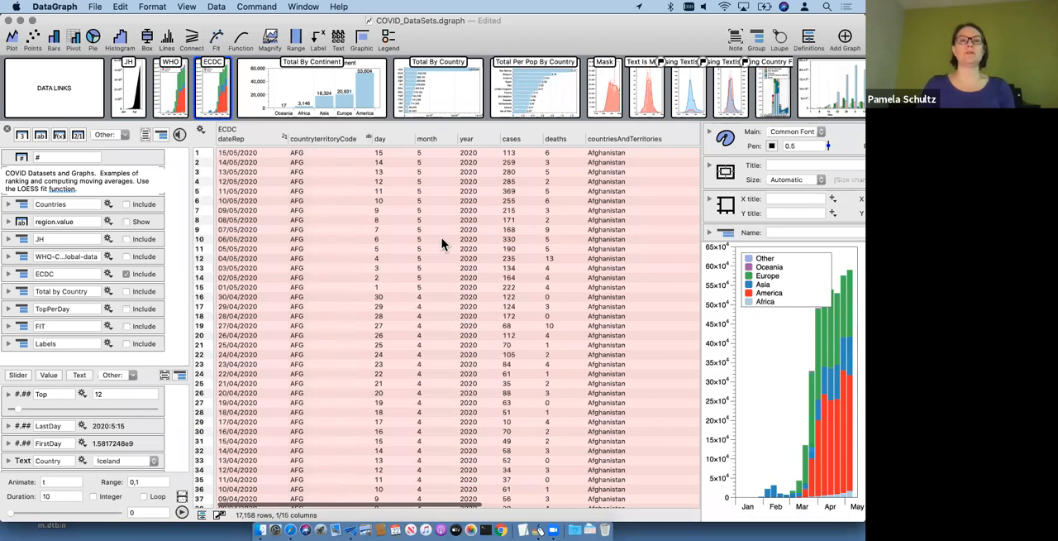
{"action": "scroll", "coordinate": [562, 339], "scroll_direction": "right", "scroll_amount": 6}
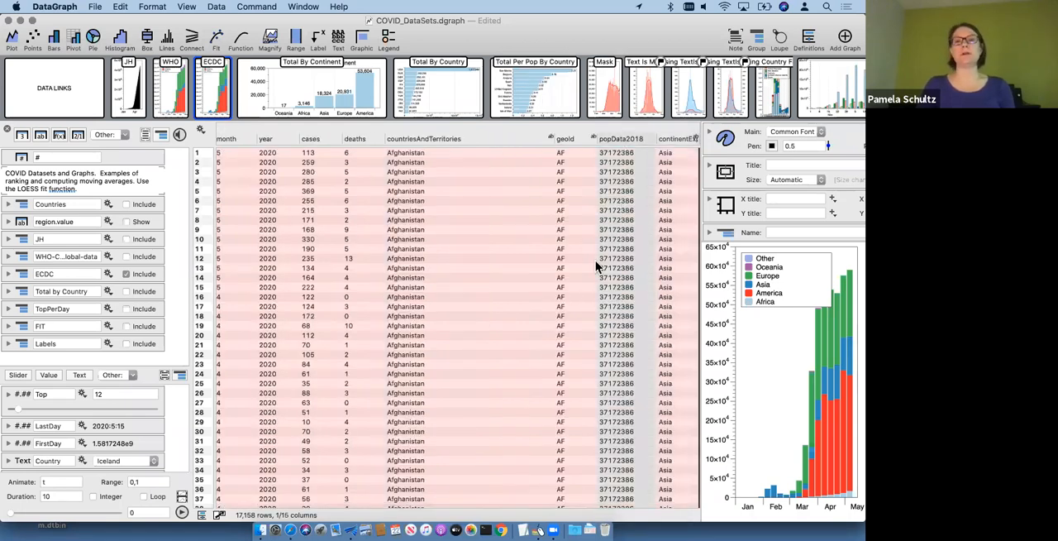
{"action": "scroll", "coordinate": [595, 260], "scroll_direction": "right", "scroll_amount": 6}
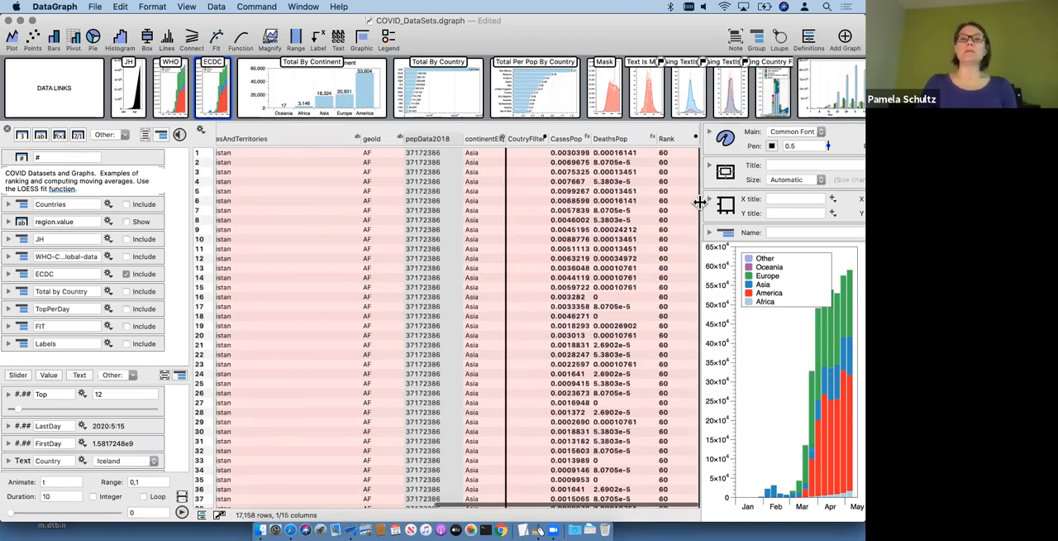
Step: Narrow the data table to give the graph more room, and add a new empty graph right after the ECDC graph
{"action": "left_click_drag", "start_coordinate": [701, 195], "coordinate": [521, 196]}
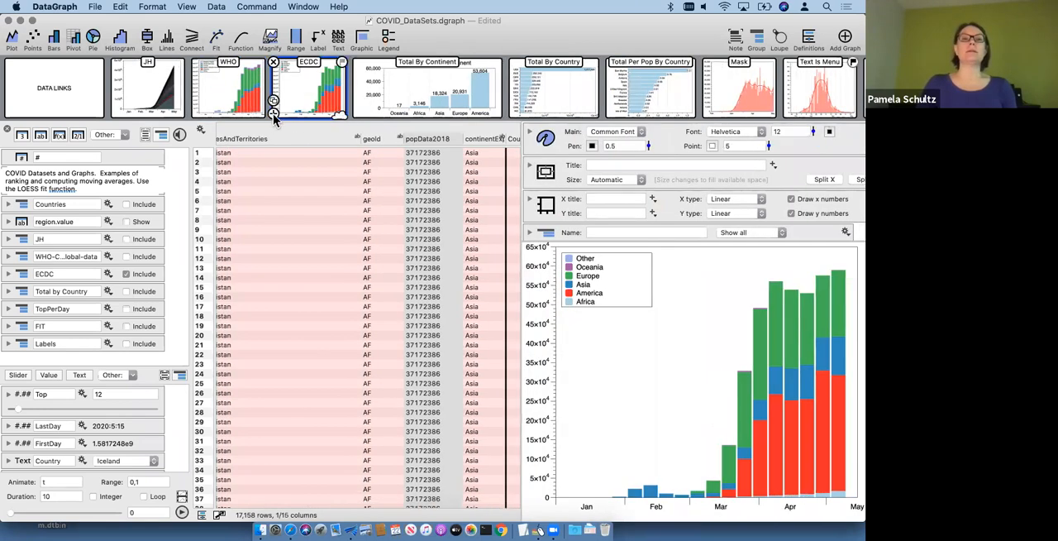
{"action": "left_click", "coordinate": [273, 114]}
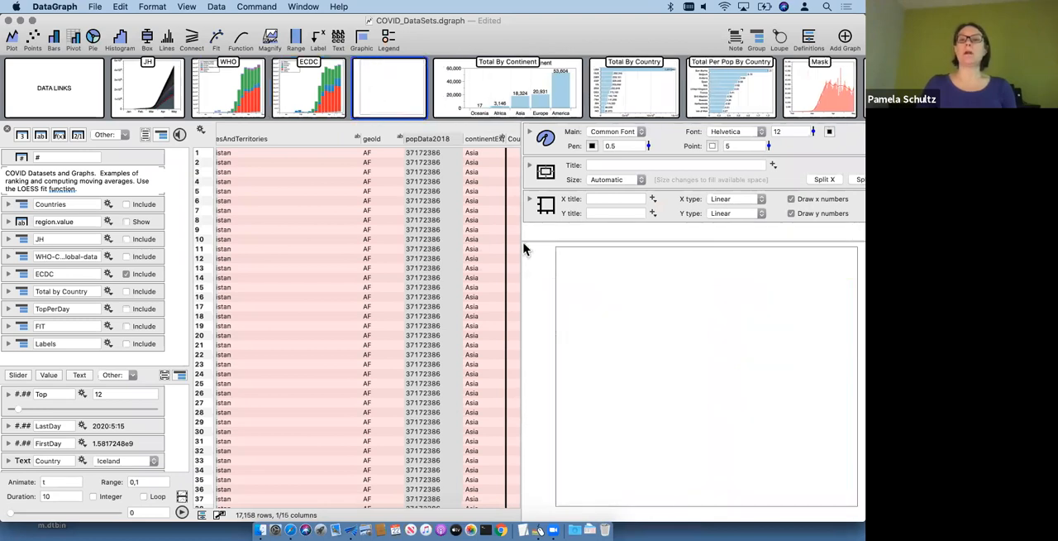
Step: Widen the data table until the ECDC columns from dateRep through deaths show together
{"action": "left_click_drag", "start_coordinate": [521, 238], "coordinate": [582, 259]}
{"action": "scroll", "coordinate": [342, 288], "scroll_direction": "left", "scroll_amount": 10}
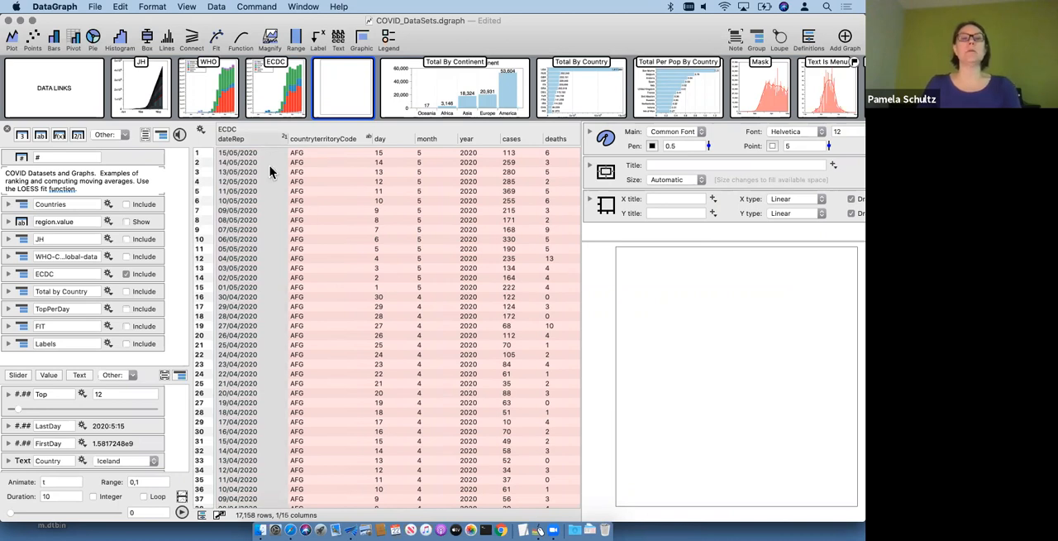
{"action": "scroll", "coordinate": [347, 201], "scroll_direction": "right", "scroll_amount": 2}
{"action": "scroll", "coordinate": [347, 201], "scroll_direction": "left", "scroll_amount": 2}
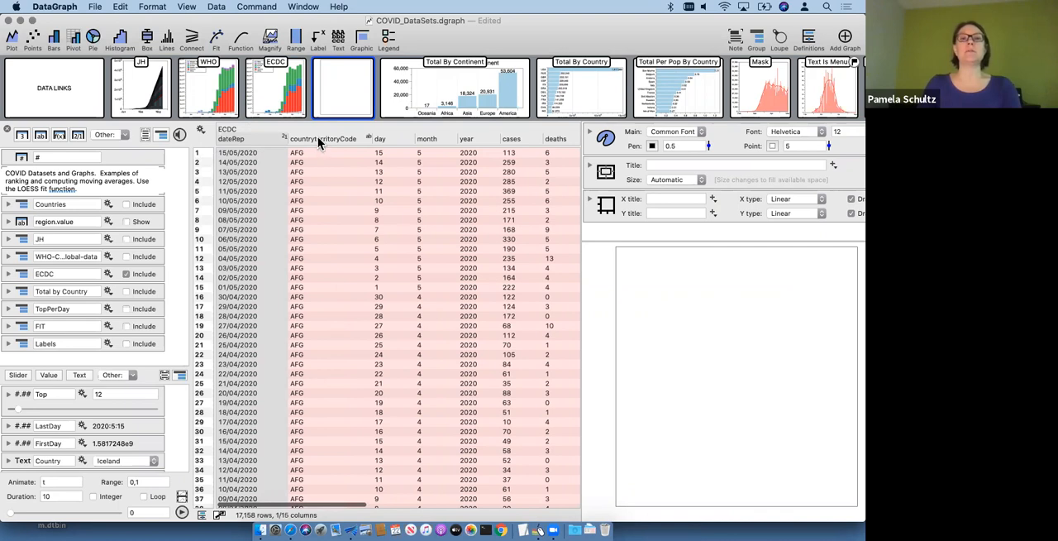
{"action": "left_click", "coordinate": [335, 172]}
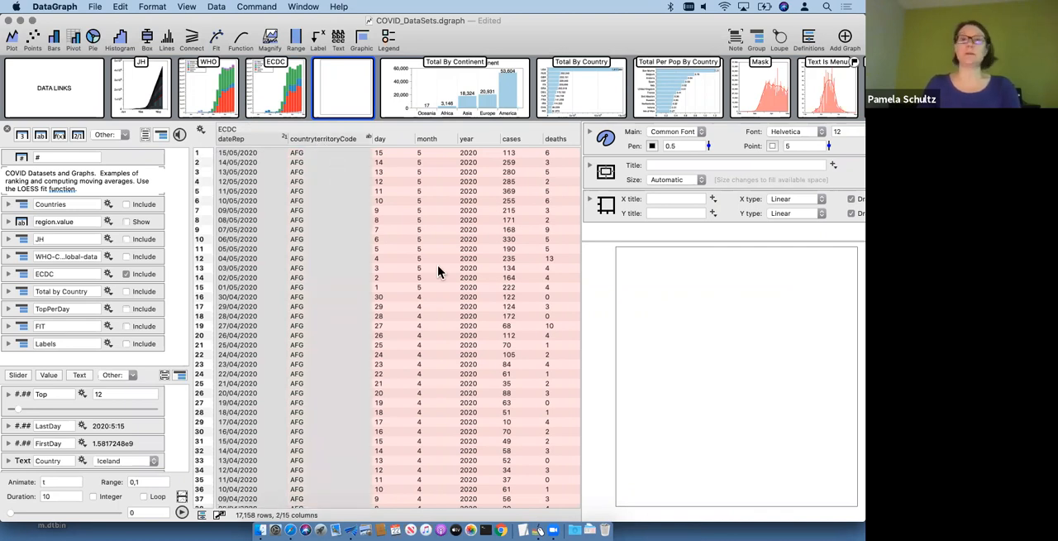
{"action": "scroll", "coordinate": [437, 264], "scroll_direction": "right", "scroll_amount": 3}
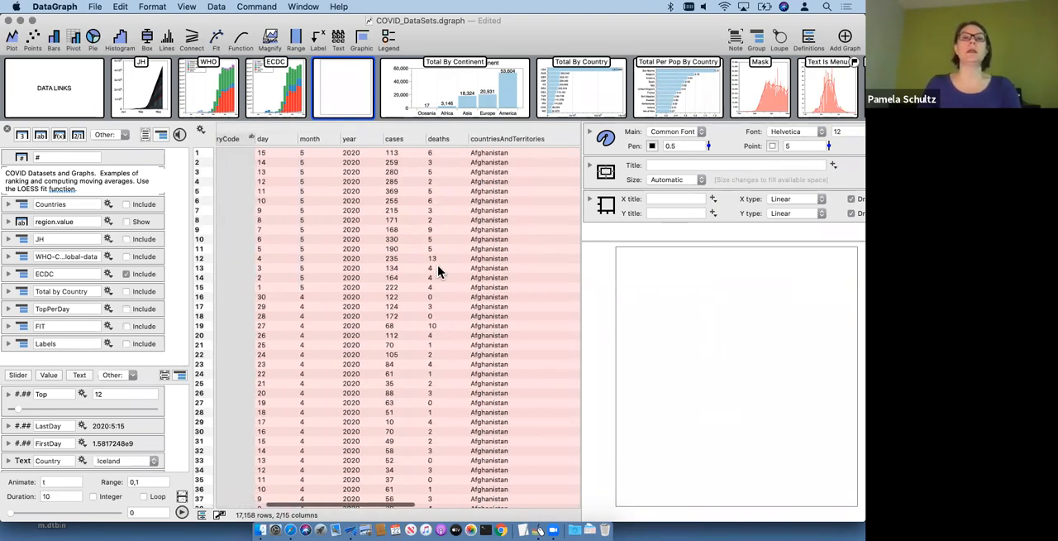
{"action": "scroll", "coordinate": [437, 265], "scroll_direction": "left", "scroll_amount": 1}
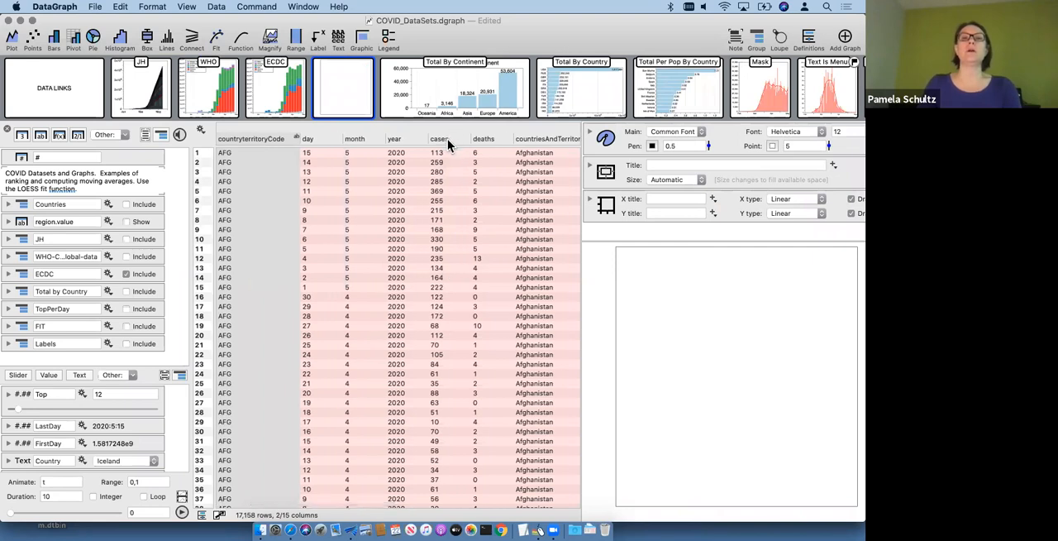
{"action": "left_click", "coordinate": [447, 139]}
{"action": "scroll", "coordinate": [382, 239], "scroll_direction": "left", "scroll_amount": 2}
Step: Select the dateRep, countryterritoryCode and cases columns, add a pivot bar chart from them, and narrow the data table to enlarge the graph
{"action": "left_click", "coordinate": [236, 138]}
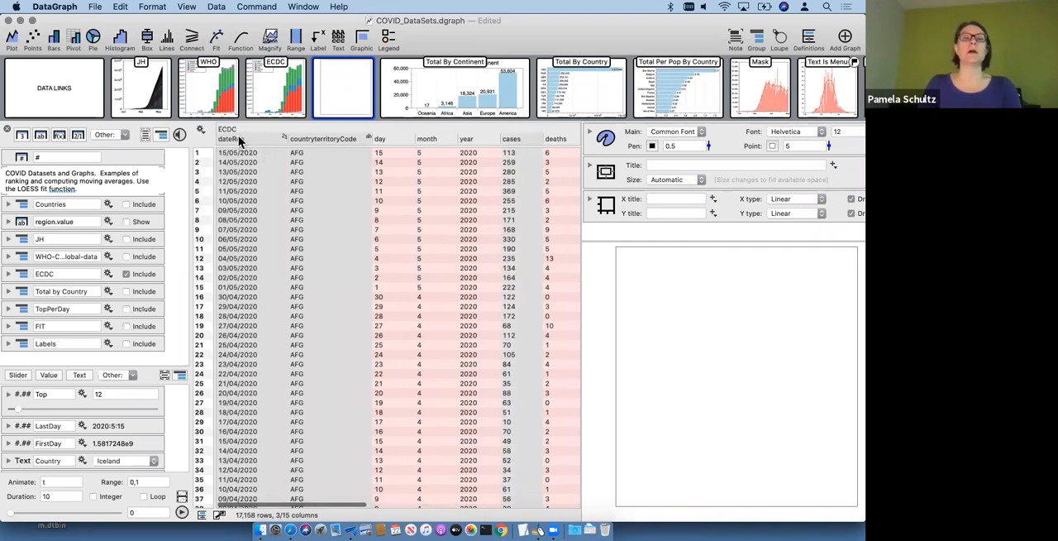
{"action": "left_click", "coordinate": [317, 139], "text": "super"}
{"action": "scroll", "coordinate": [413, 192], "scroll_direction": "right", "scroll_amount": 1}
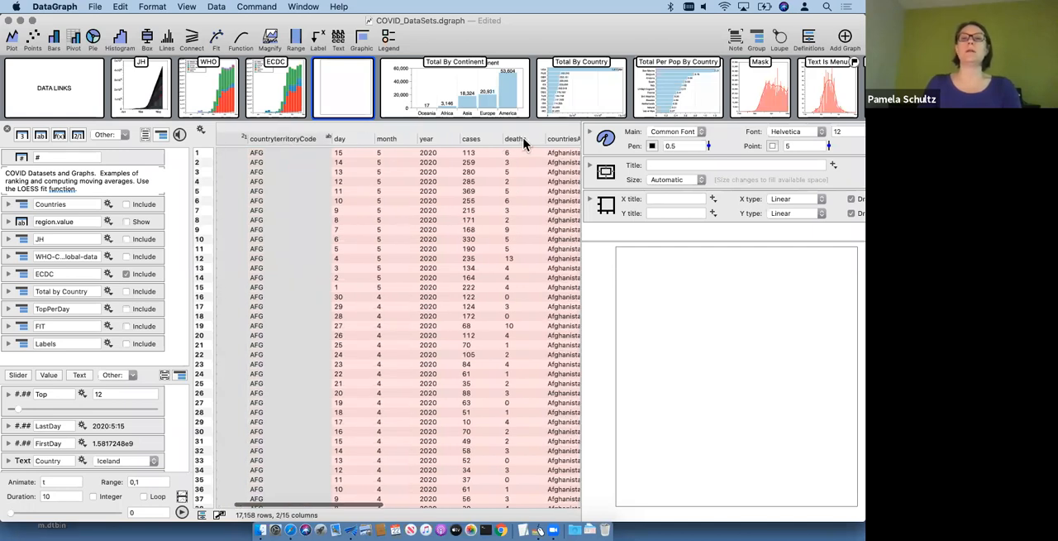
{"action": "left_click", "coordinate": [523, 141], "text": "super"}
{"action": "left_click", "coordinate": [476, 141], "text": "super"}
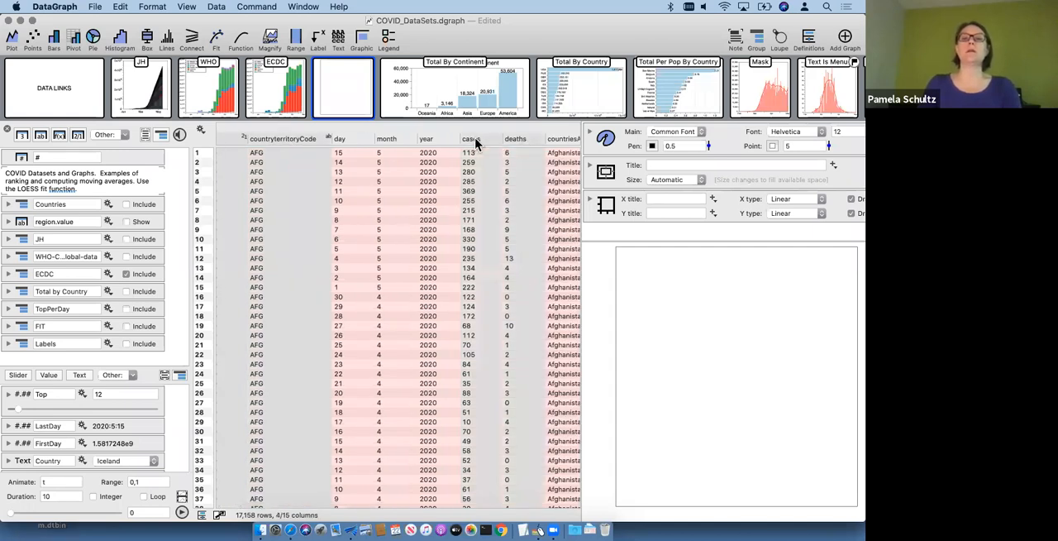
{"action": "left_click", "coordinate": [524, 140], "text": "super"}
{"action": "scroll", "coordinate": [405, 201], "scroll_direction": "left", "scroll_amount": 1}
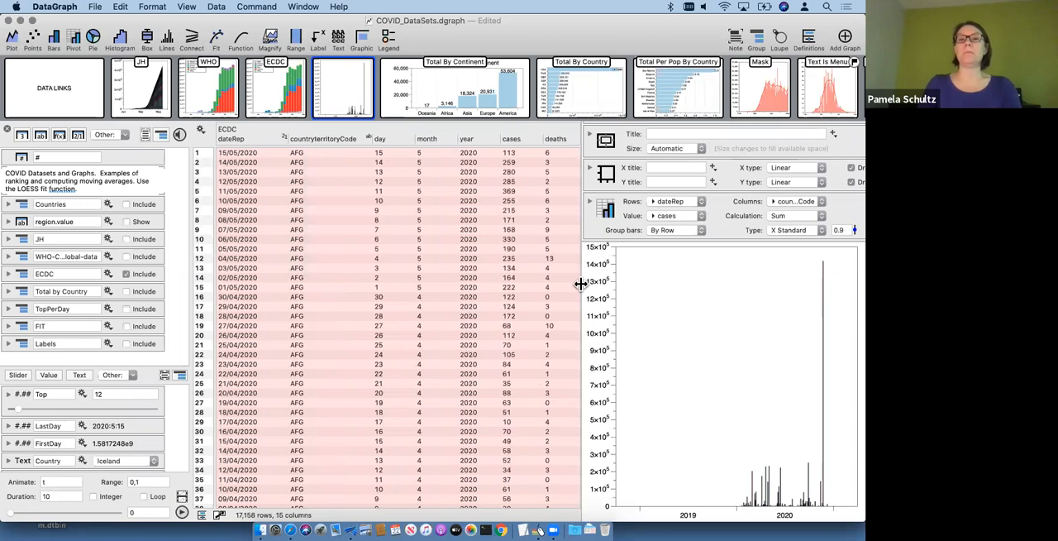
{"action": "left_click_drag", "start_coordinate": [581, 283], "coordinate": [462, 276]}
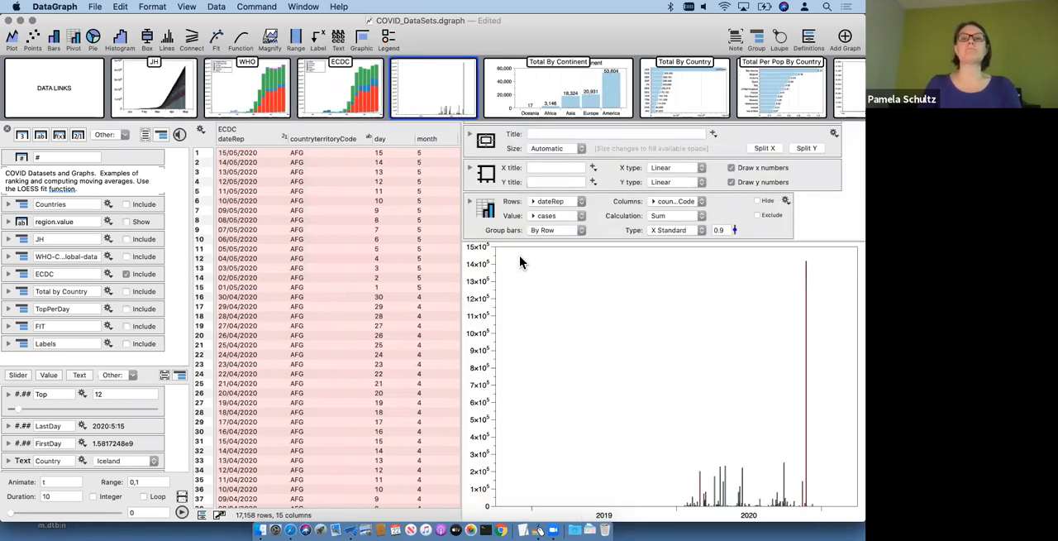
Step: Map the pivot's date rows to W (M-S) weeks and set the bar type to X Stacked
{"action": "left_click", "coordinate": [475, 207]}
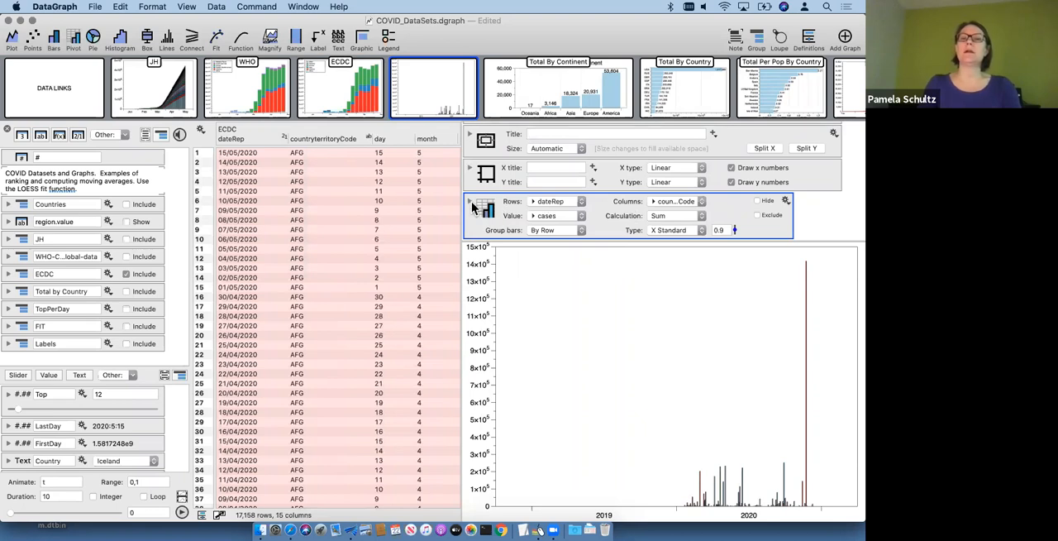
{"action": "left_click", "coordinate": [471, 203]}
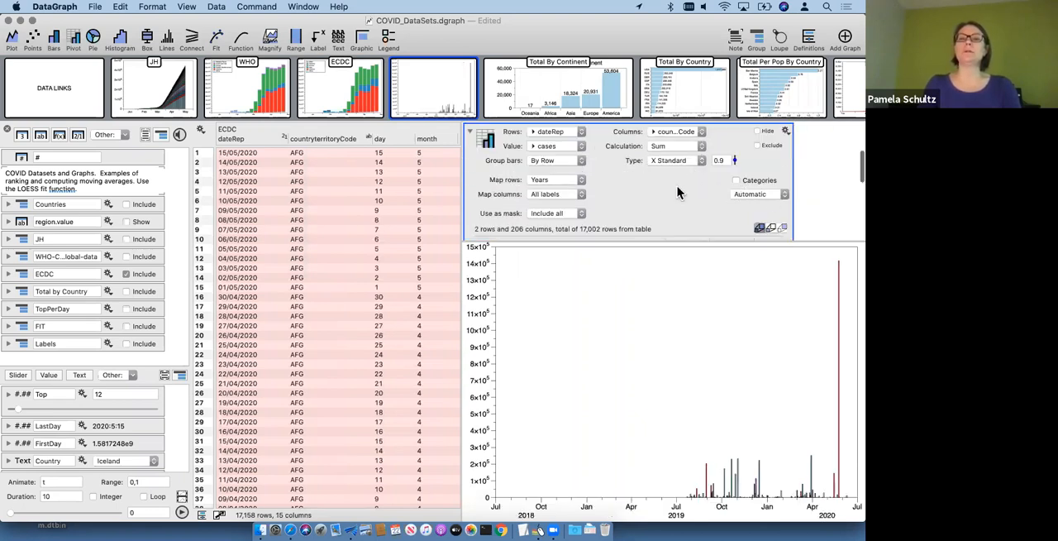
{"action": "left_click", "coordinate": [556, 180]}
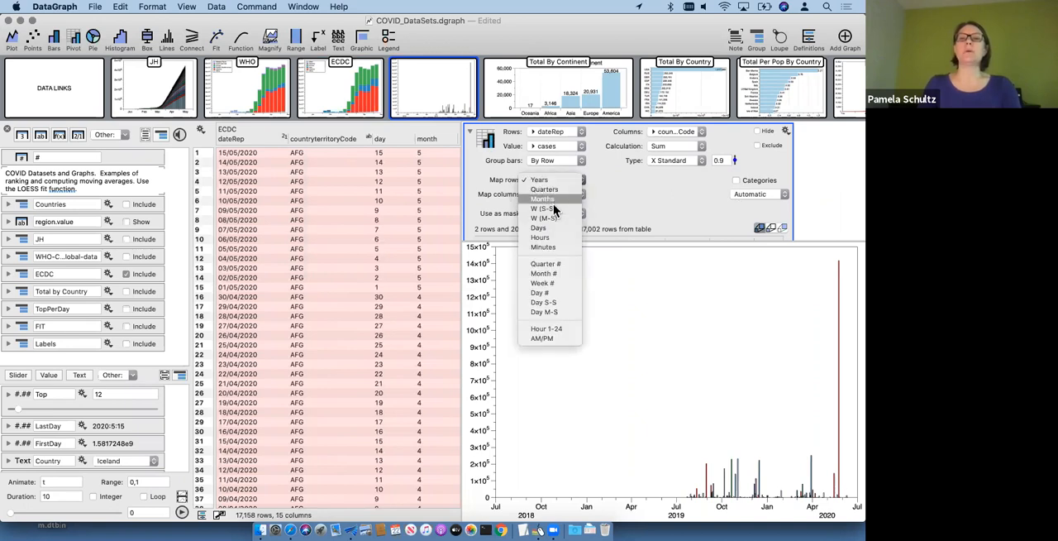
{"action": "left_click", "coordinate": [553, 216]}
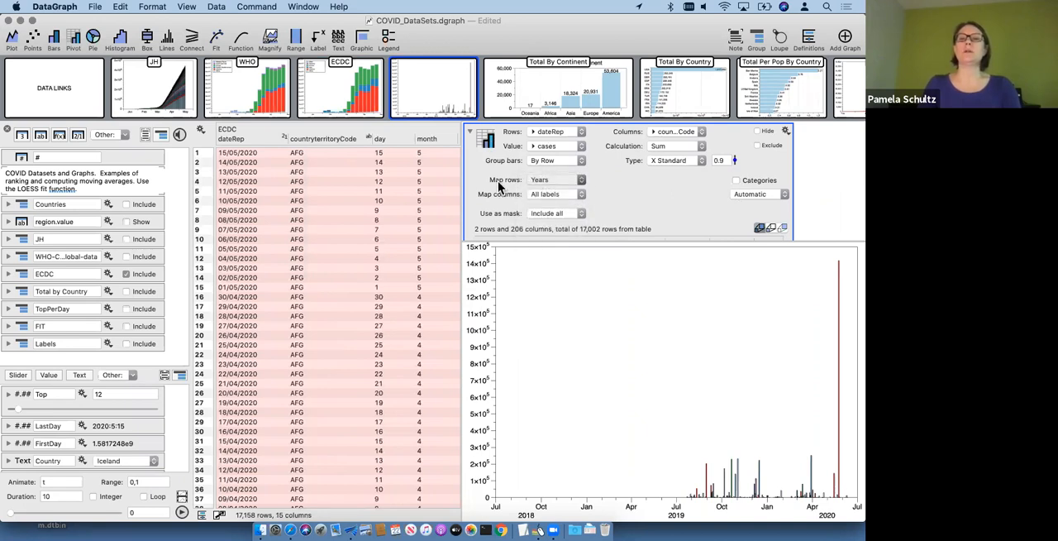
{"action": "left_click", "coordinate": [667, 160]}
{"action": "left_click", "coordinate": [672, 169]}
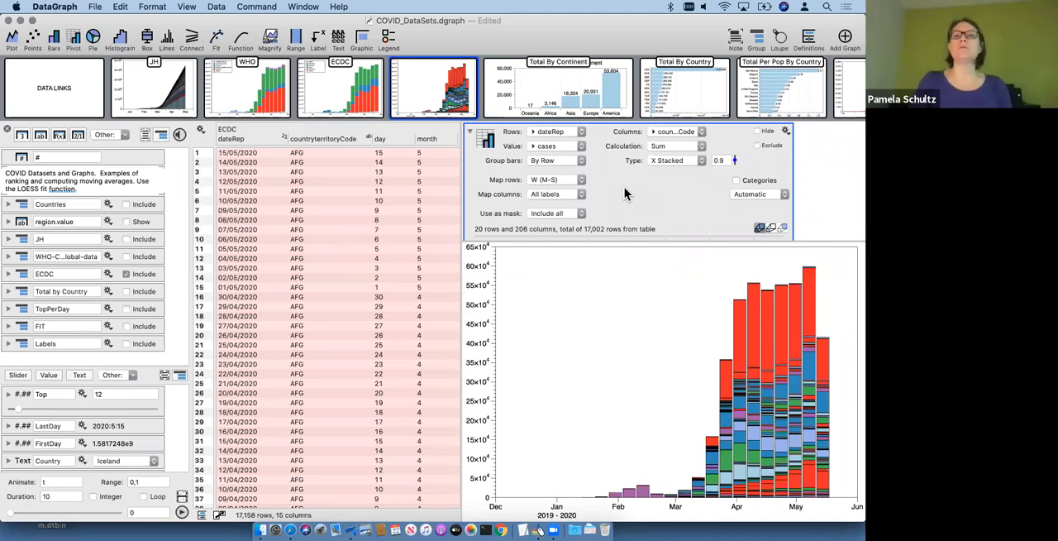
Step: Check the pivot's summary table and change its columns from country codes to continentExp
{"action": "scroll", "coordinate": [624, 188], "scroll_direction": "down", "scroll_amount": 5}
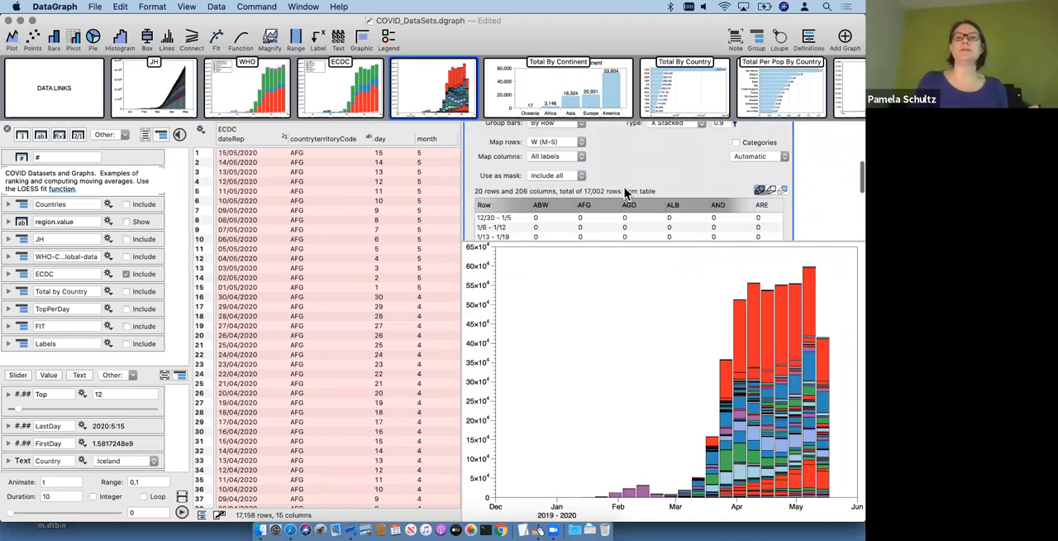
{"action": "scroll", "coordinate": [624, 189], "scroll_direction": "up", "scroll_amount": 6}
{"action": "scroll", "coordinate": [620, 203], "scroll_direction": "down", "scroll_amount": 5}
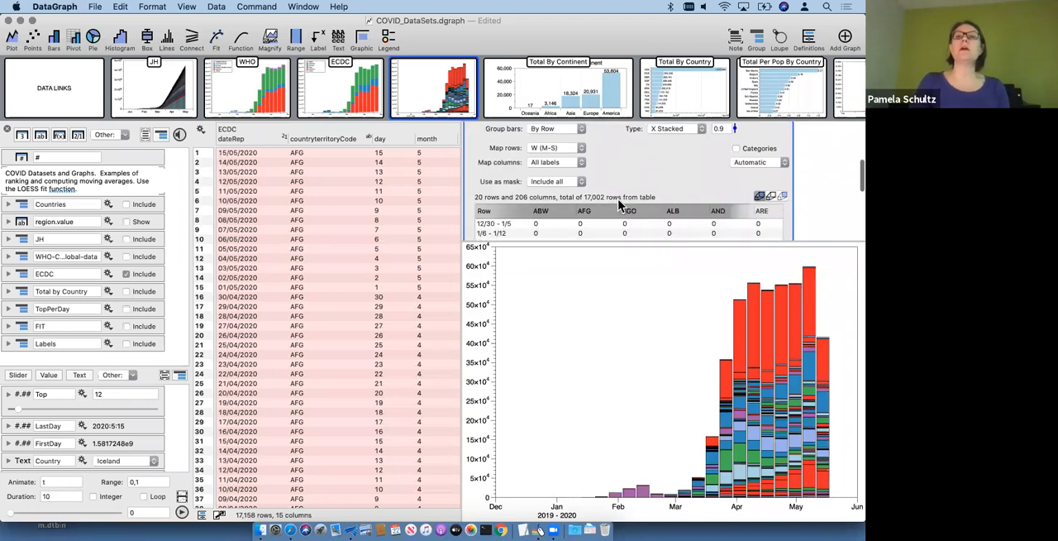
{"action": "scroll", "coordinate": [621, 197], "scroll_direction": "up", "scroll_amount": 5}
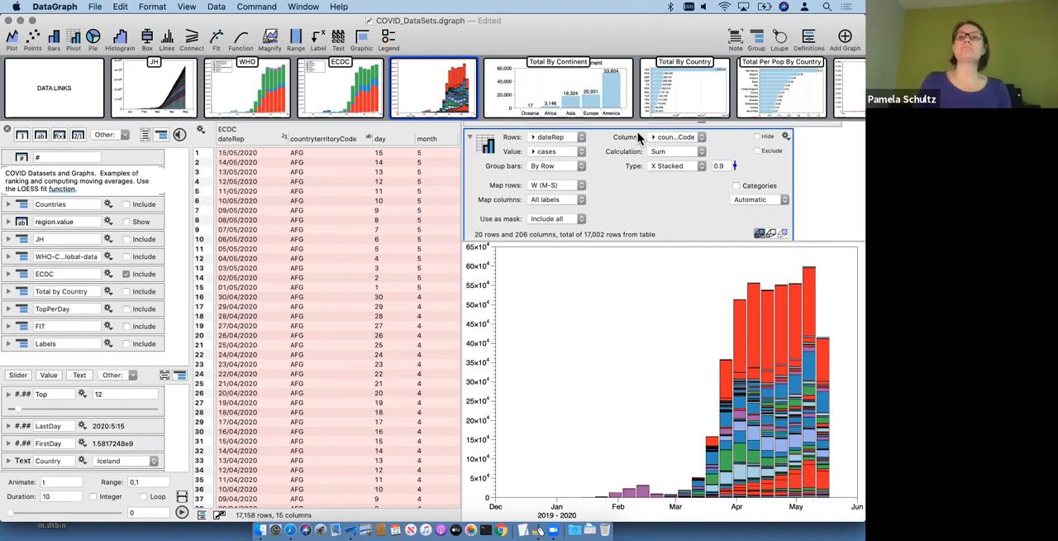
{"action": "scroll", "coordinate": [397, 244], "scroll_direction": "right", "scroll_amount": 5}
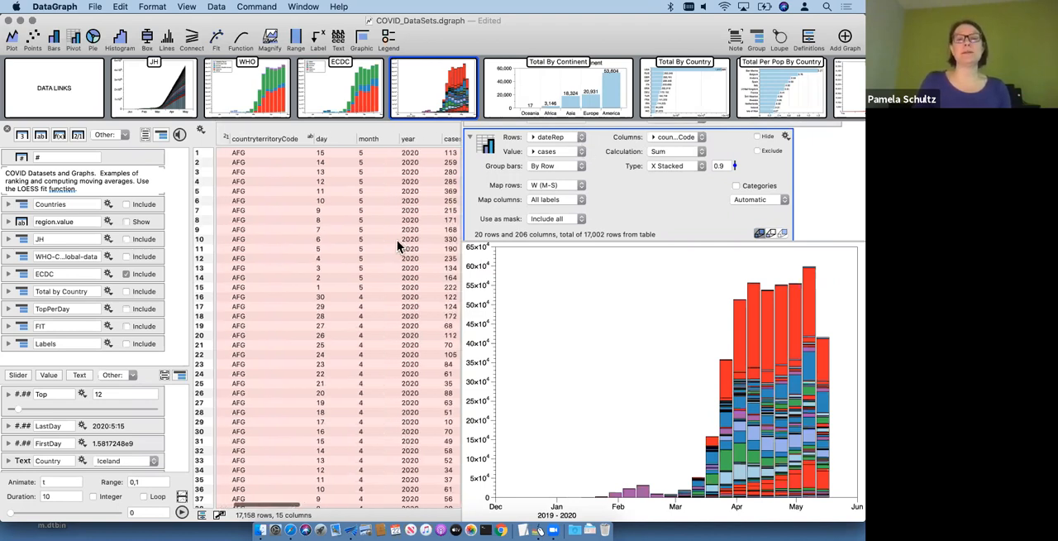
{"action": "left_click", "coordinate": [672, 138]}
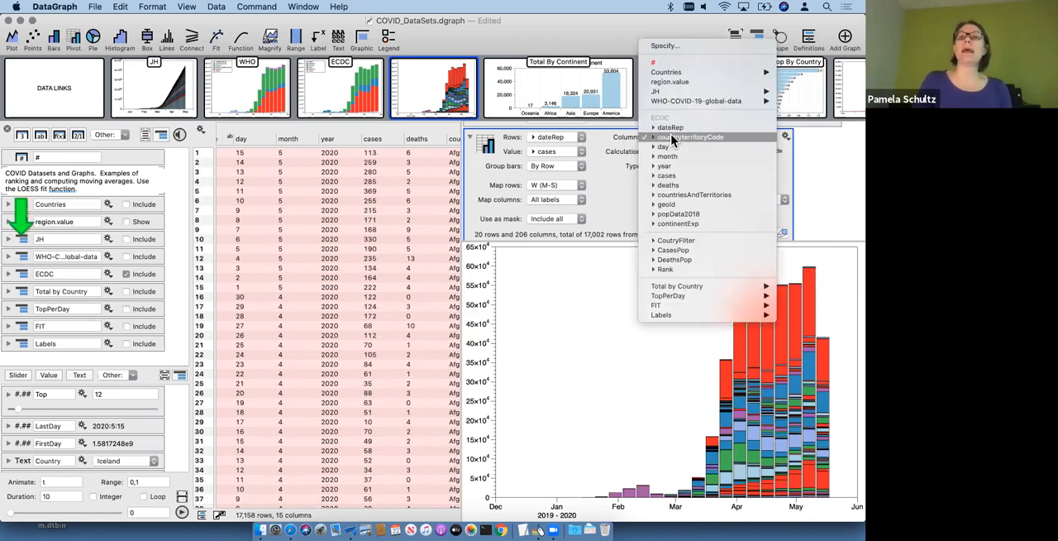
{"action": "left_click", "coordinate": [680, 222]}
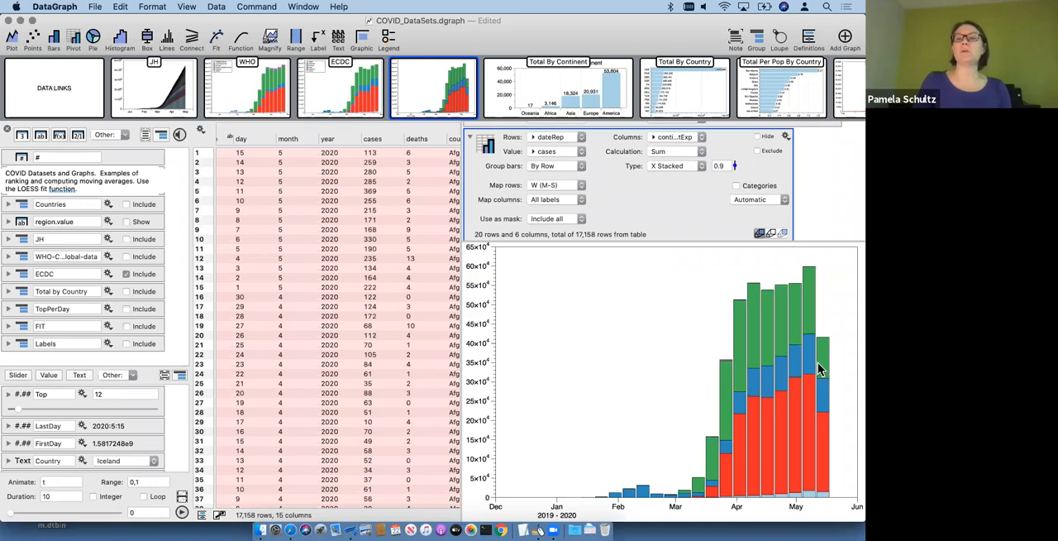
Step: Add a legend in the plot's empty upper-left area at an offset of about 401, 42.5, collapse the pivot settings, and widen the graph area
{"action": "left_click", "coordinate": [392, 41]}
{"action": "left_click_drag", "start_coordinate": [587, 299], "coordinate": [587, 299]}
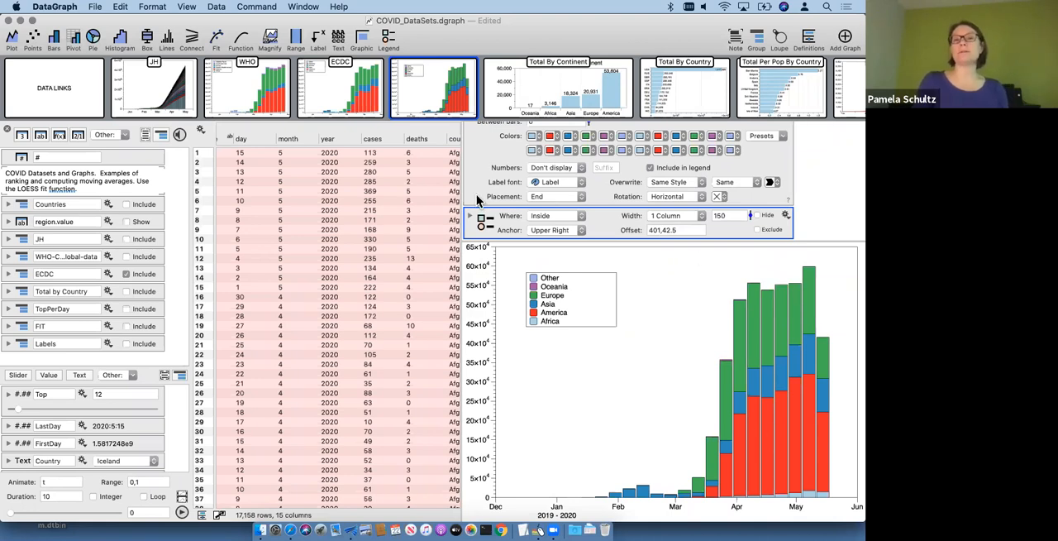
{"action": "scroll", "coordinate": [480, 194], "scroll_direction": "up", "scroll_amount": 4}
{"action": "scroll", "coordinate": [480, 190], "scroll_direction": "up", "scroll_amount": 8}
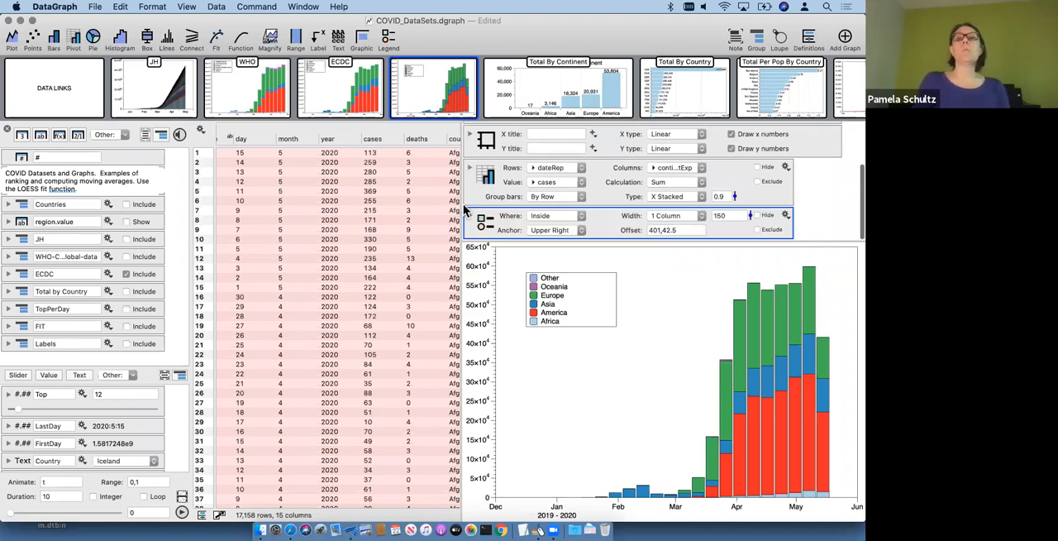
{"action": "left_click_drag", "start_coordinate": [460, 205], "coordinate": [376, 205]}
Step: Open the Mask graph, which follows the Total Per Pop By Country graph
{"action": "scroll", "coordinate": [678, 99], "scroll_direction": "right", "scroll_amount": 10}
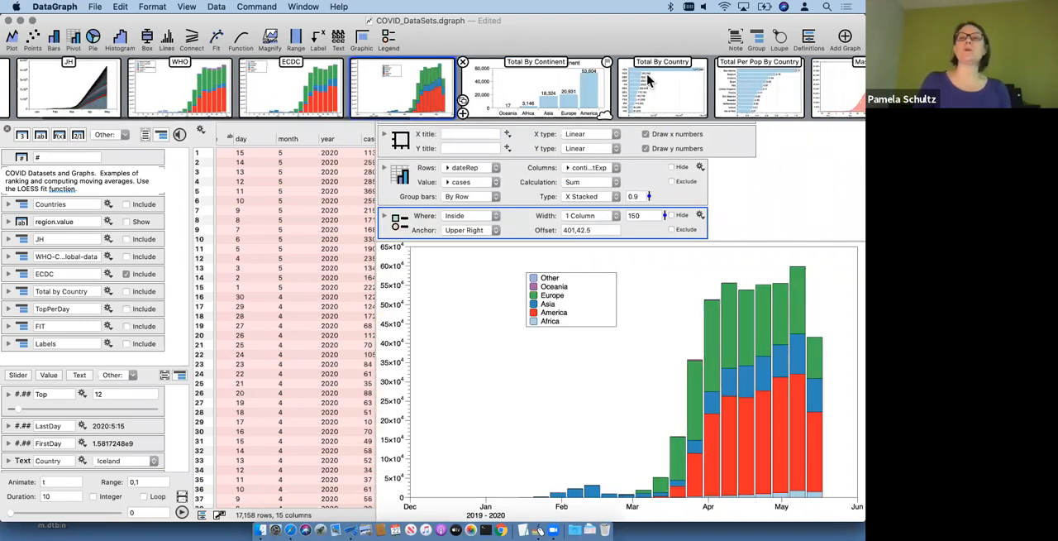
{"action": "left_click", "coordinate": [364, 95]}
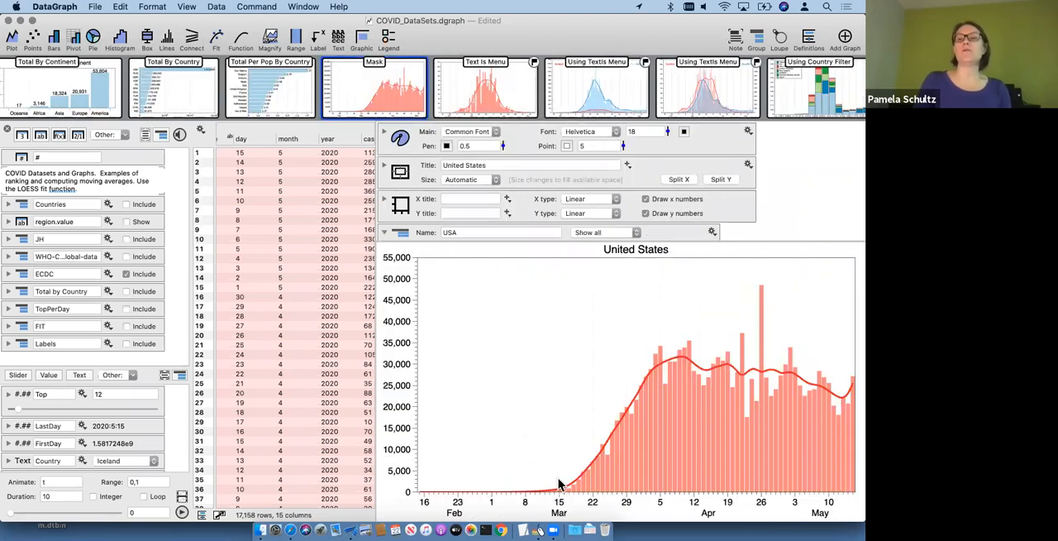
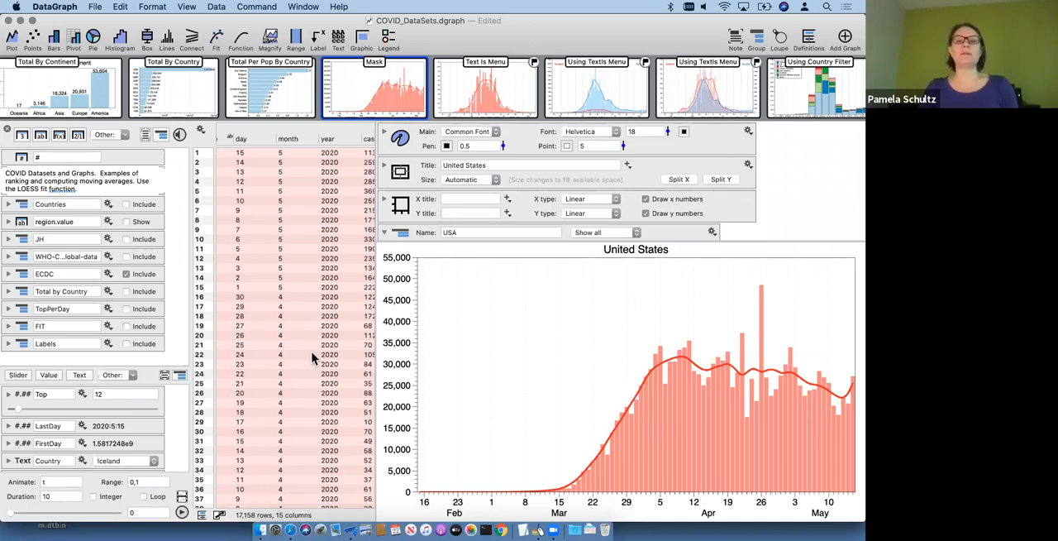
Step: Add an empty graph after the Mask graph and widen the ECDC data table to fit the day and month columns
{"action": "scroll", "coordinate": [312, 358], "scroll_direction": "down", "scroll_amount": 15}
{"action": "scroll", "coordinate": [312, 358], "scroll_direction": "right", "scroll_amount": 3}
{"action": "scroll", "coordinate": [313, 357], "scroll_direction": "up", "scroll_amount": 2}
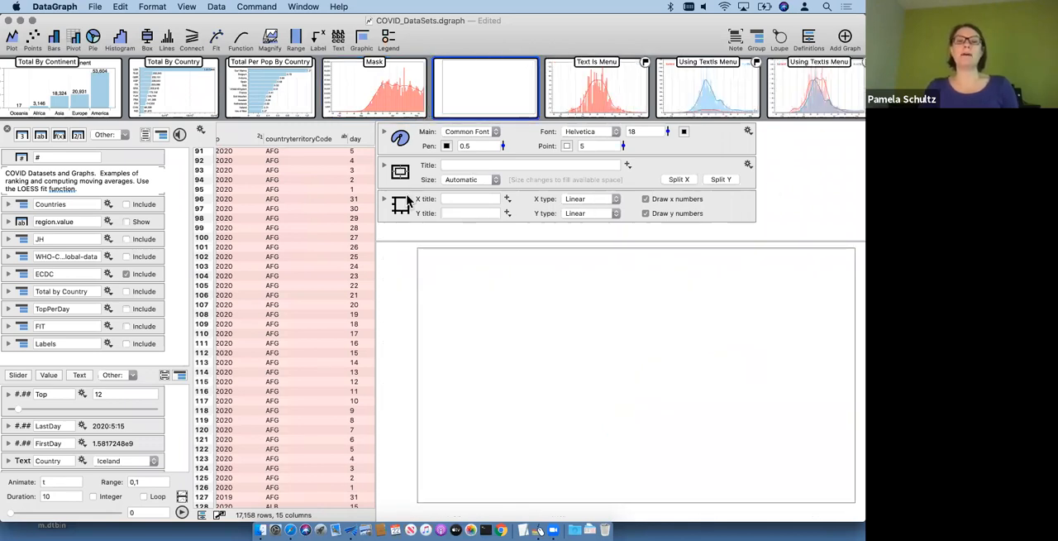
{"action": "scroll", "coordinate": [300, 253], "scroll_direction": "left", "scroll_amount": 3}
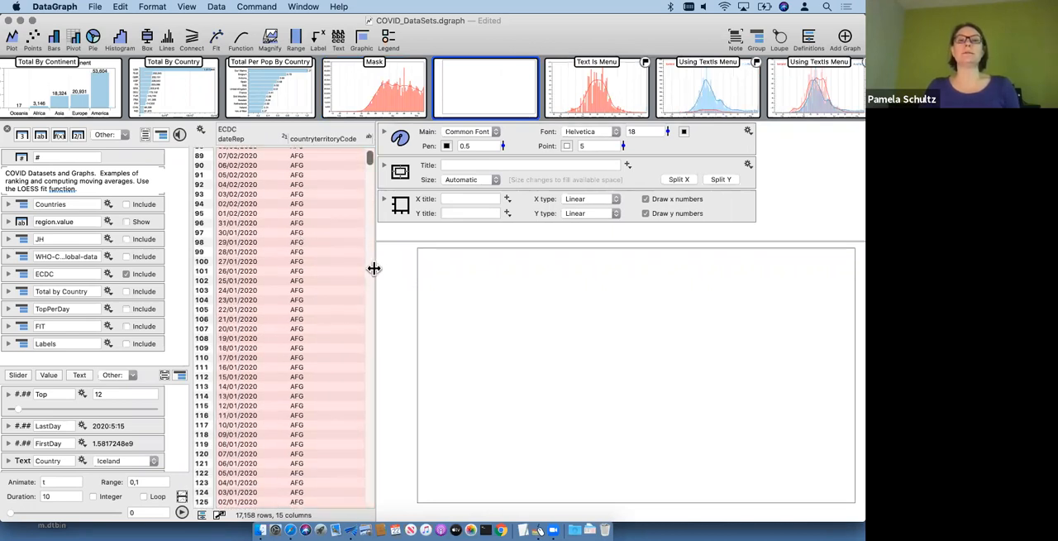
{"action": "left_click_drag", "start_coordinate": [443, 274], "coordinate": [451, 274]}
Step: Examine the Mask graph's commands, including the shared mask on country code and date and the bars of cases by dateRep
{"action": "left_click", "coordinate": [328, 81]}
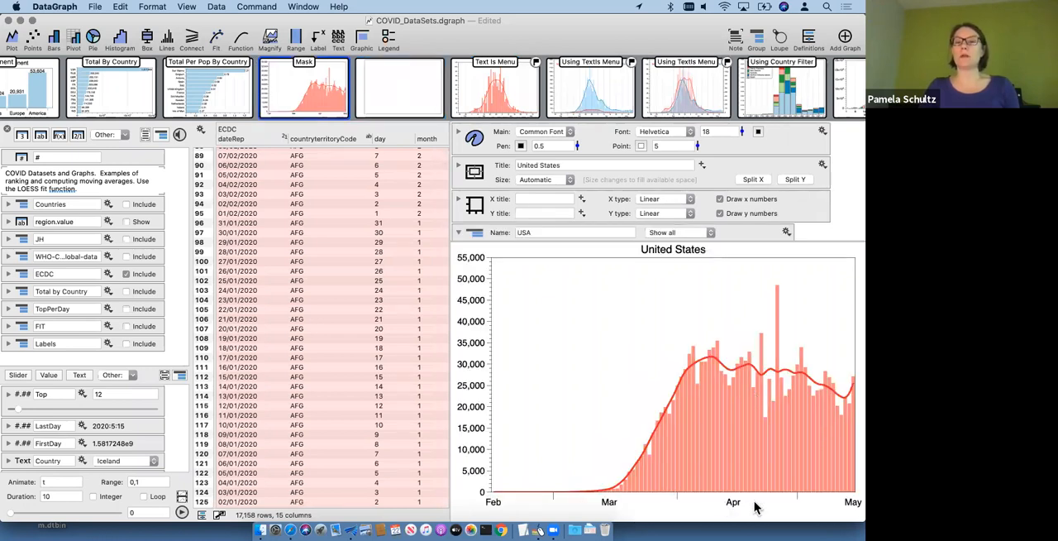
{"action": "left_click", "coordinate": [401, 99]}
{"action": "scroll", "coordinate": [366, 243], "scroll_direction": "right", "scroll_amount": 2}
{"action": "scroll", "coordinate": [366, 243], "scroll_direction": "up", "scroll_amount": 1}
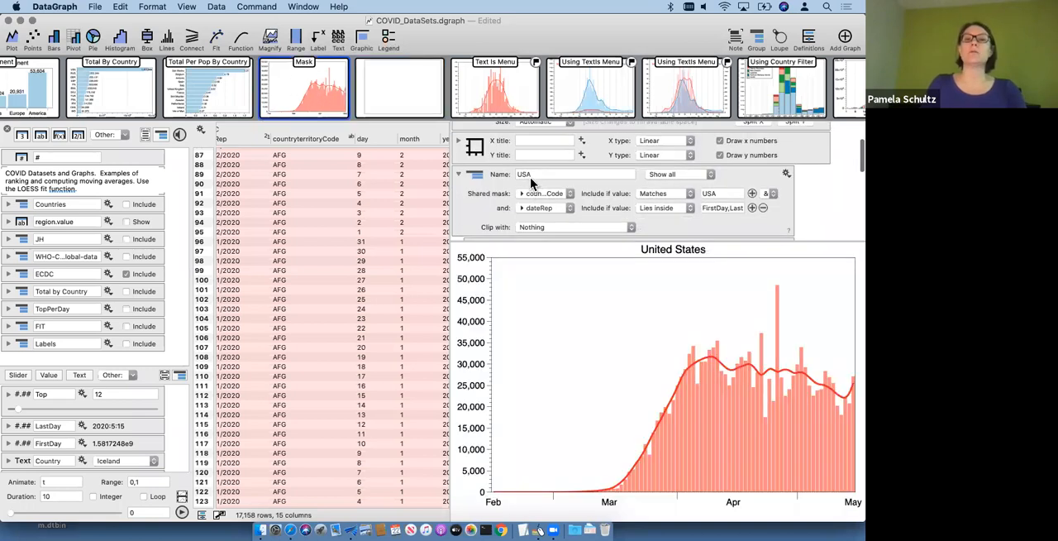
{"action": "scroll", "coordinate": [530, 177], "scroll_direction": "down", "scroll_amount": 3}
{"action": "left_click", "coordinate": [488, 166]}
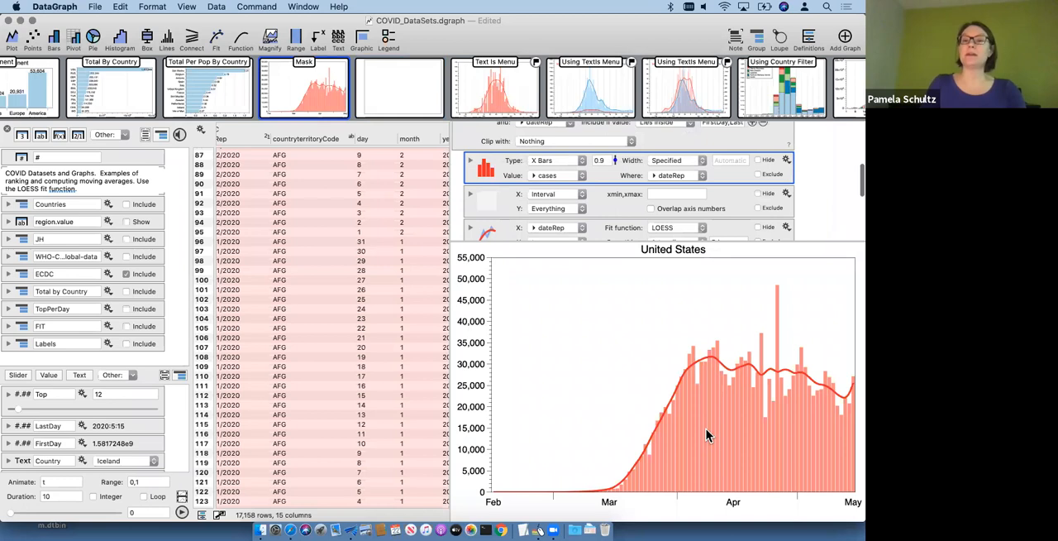
{"action": "scroll", "coordinate": [495, 201], "scroll_direction": "up", "scroll_amount": 3}
Step: Add a single Bar command to the empty graph, expand its settings, and enlarge the settings area to show all of them
{"action": "left_click", "coordinate": [392, 75]}
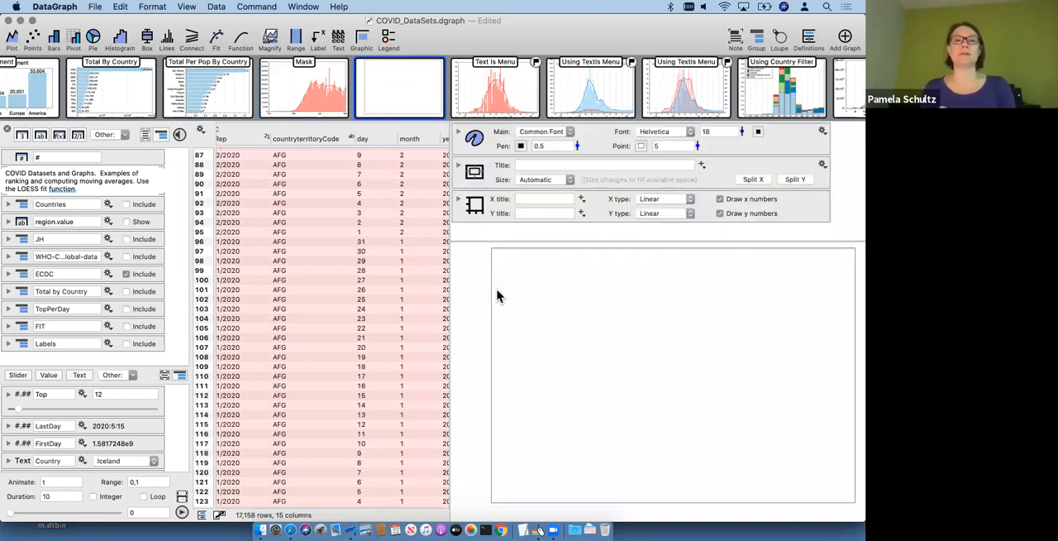
{"action": "left_click", "coordinate": [259, 8]}
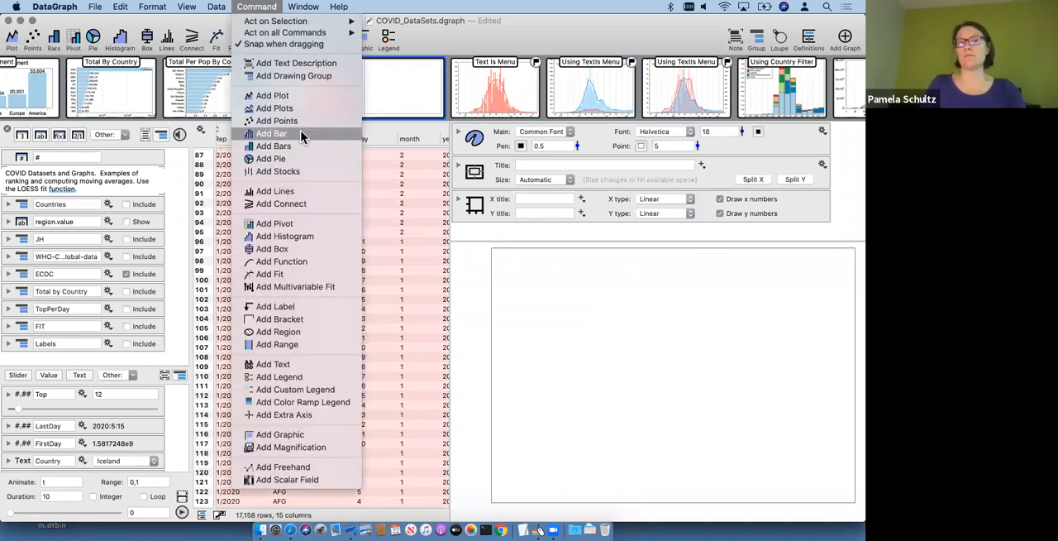
{"action": "left_click", "coordinate": [278, 136]}
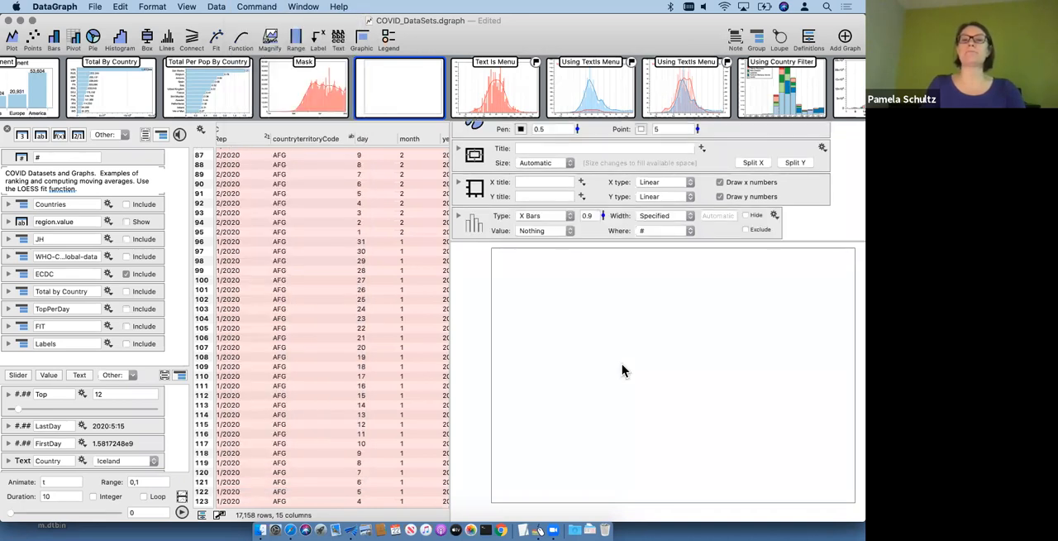
{"action": "left_click", "coordinate": [522, 234]}
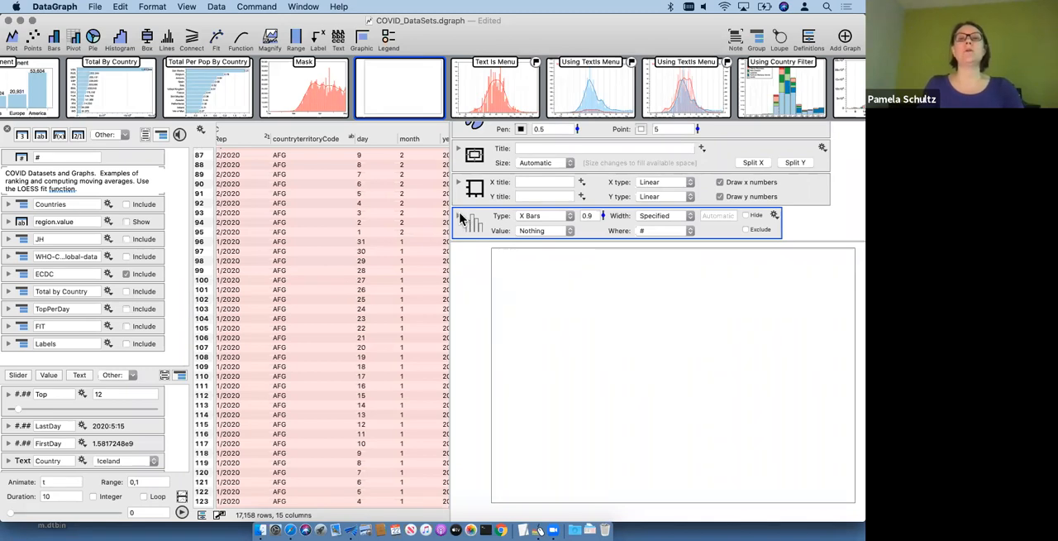
{"action": "left_click", "coordinate": [460, 216]}
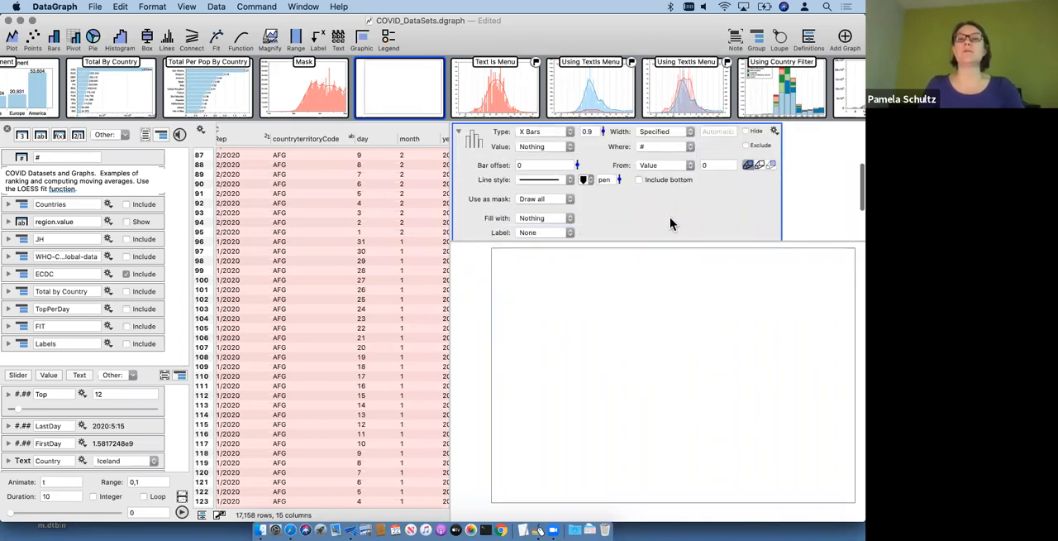
{"action": "scroll", "coordinate": [669, 217], "scroll_direction": "down", "scroll_amount": 1}
{"action": "left_click_drag", "start_coordinate": [636, 240], "coordinate": [645, 350]}
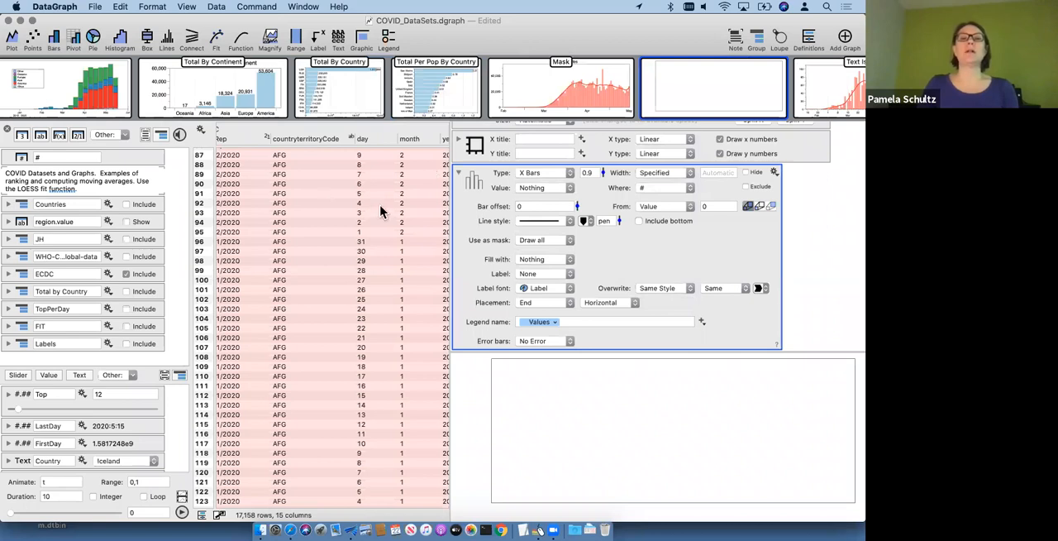
Step: Assign the ECDC cases column as the value of the bars
{"action": "scroll", "coordinate": [381, 212], "scroll_direction": "right", "scroll_amount": 5}
{"action": "scroll", "coordinate": [381, 212], "scroll_direction": "up", "scroll_amount": 3}
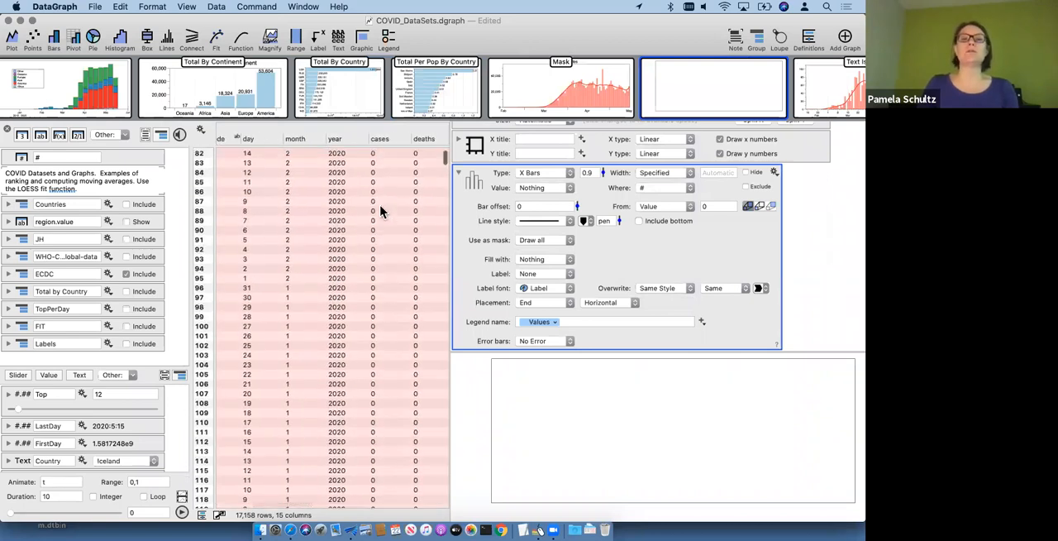
{"action": "scroll", "coordinate": [329, 202], "scroll_direction": "left", "scroll_amount": 2}
{"action": "scroll", "coordinate": [329, 202], "scroll_direction": "up", "scroll_amount": 2}
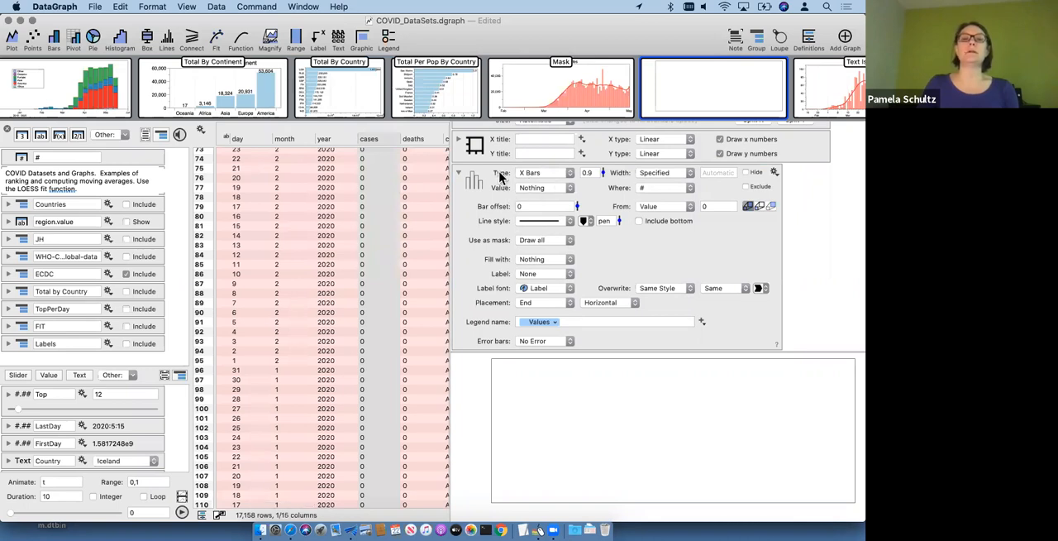
{"action": "left_click_drag", "start_coordinate": [374, 145], "coordinate": [543, 192]}
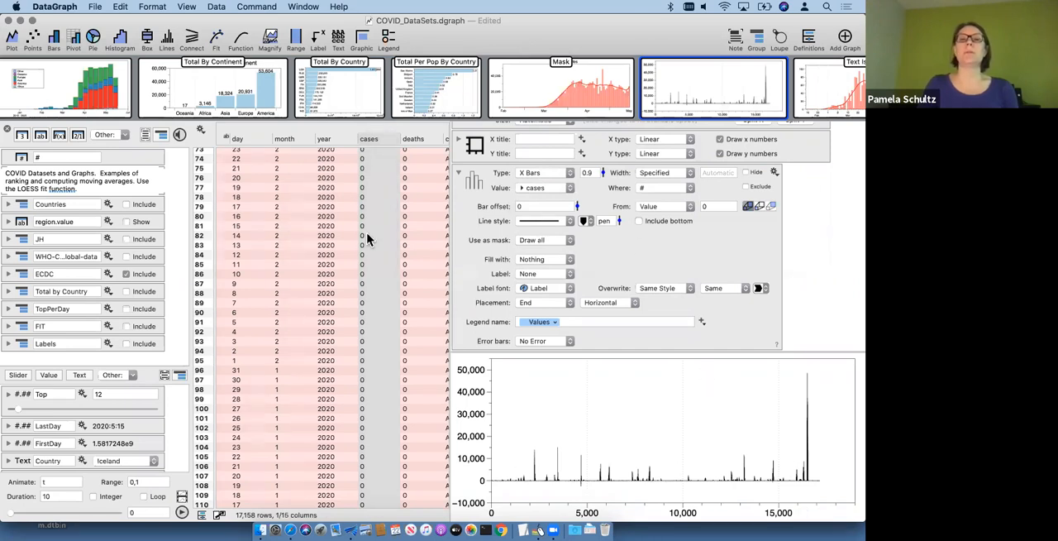
Step: Assign the ECDC dateRep column as the position of the bars
{"action": "scroll", "coordinate": [359, 240], "scroll_direction": "left", "scroll_amount": 3}
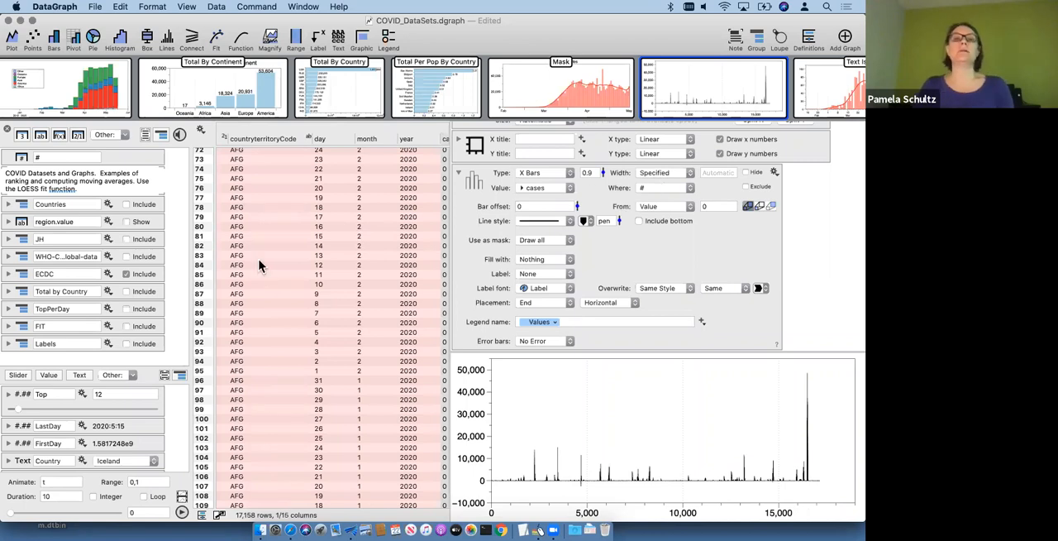
{"action": "scroll", "coordinate": [259, 264], "scroll_direction": "left", "scroll_amount": 2}
{"action": "scroll", "coordinate": [258, 265], "scroll_direction": "up", "scroll_amount": 2}
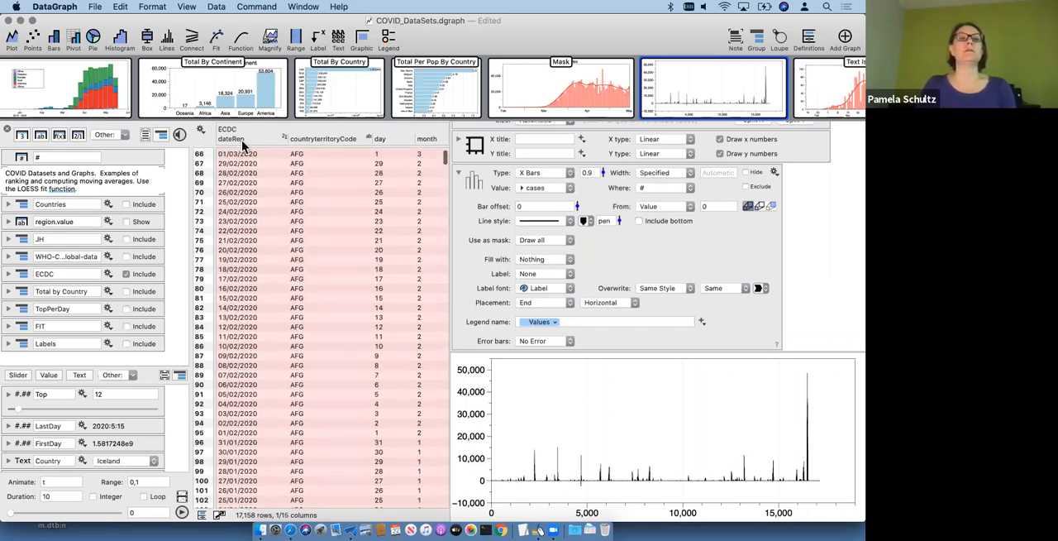
{"action": "mouse_move", "coordinate": [232, 142]}
{"action": "left_mouse_down"}
{"action": "mouse_move", "coordinate": [533, 230]}
{"action": "mouse_move", "coordinate": [665, 199]}
{"action": "mouse_move", "coordinate": [661, 189]}
{"action": "mouse_move", "coordinate": [314, 169]}
{"action": "mouse_move", "coordinate": [247, 145]}
{"action": "left_mouse_up"}
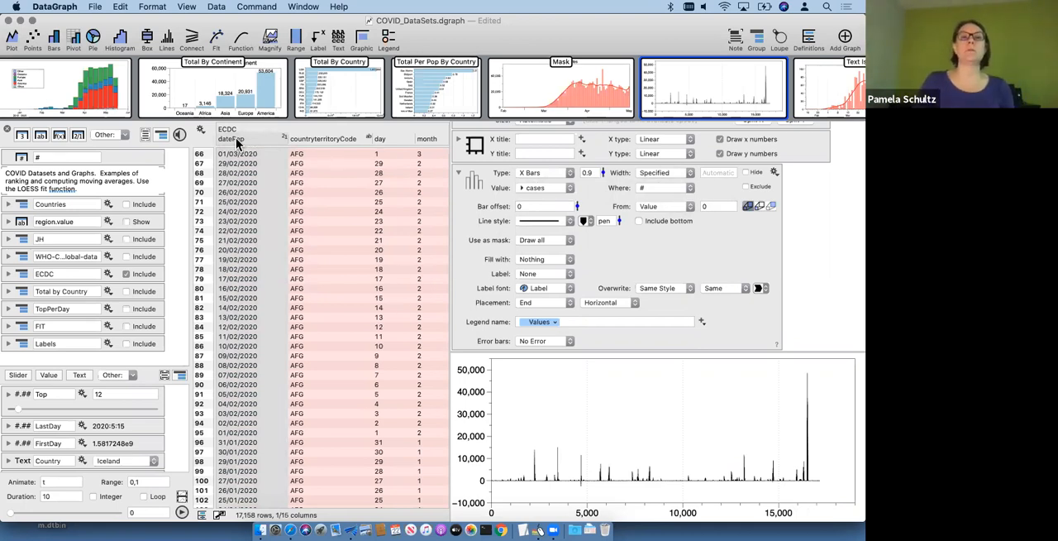
{"action": "left_click_drag", "start_coordinate": [237, 143], "coordinate": [658, 190]}
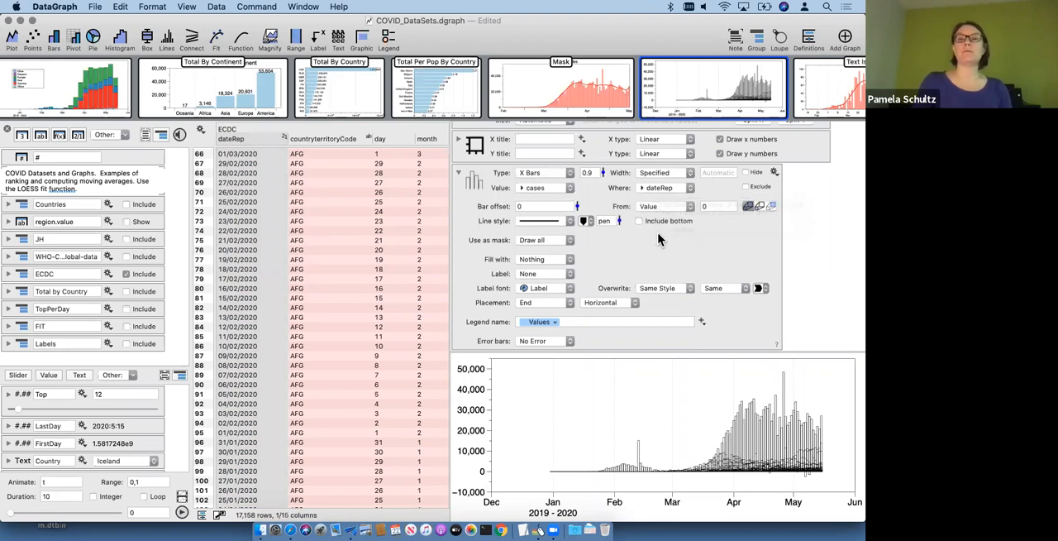
Step: Mask the bars by countryterritoryCode, including only values that match USA
{"action": "scroll", "coordinate": [736, 246], "scroll_direction": "down", "scroll_amount": 1}
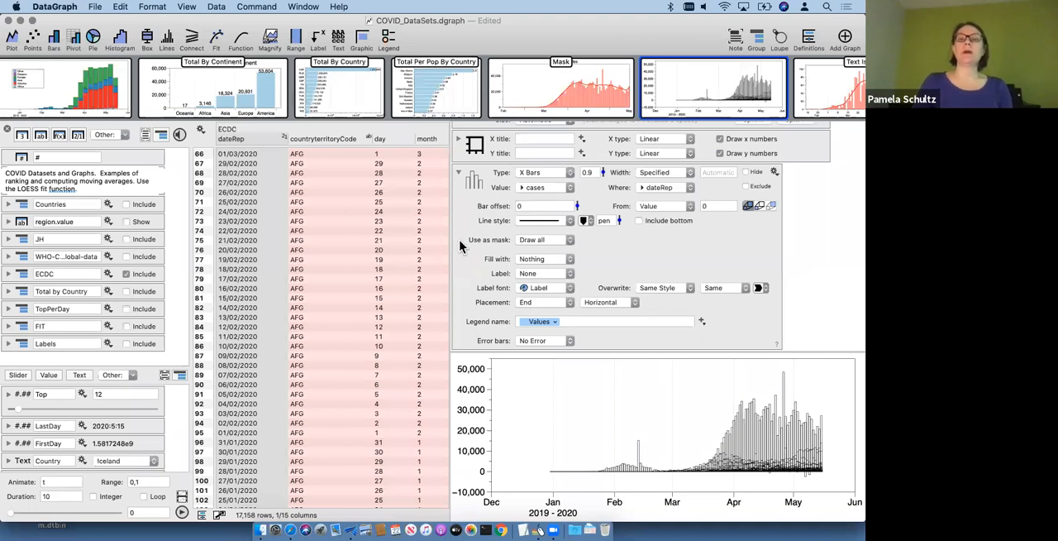
{"action": "left_click", "coordinate": [328, 141]}
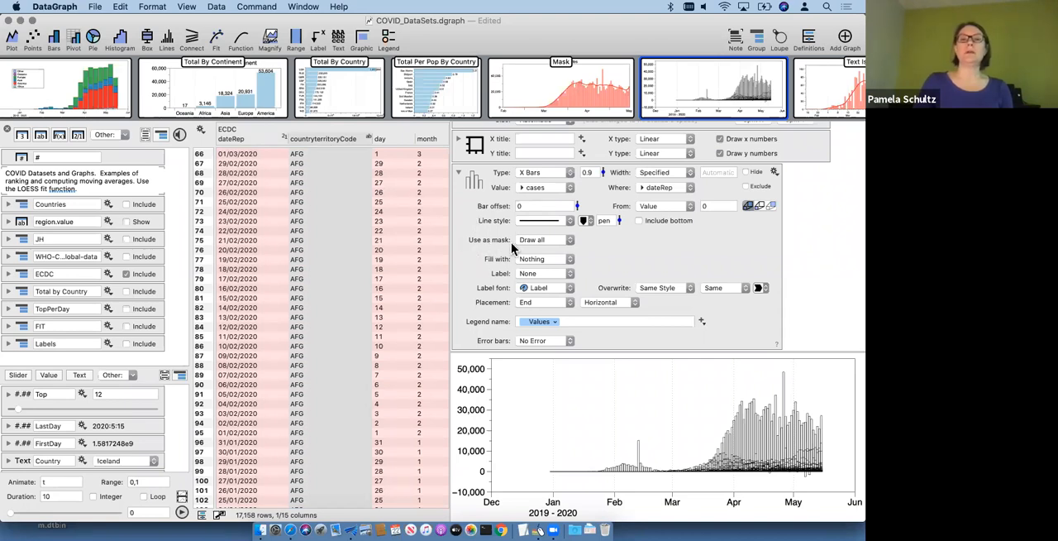
{"action": "left_click_drag", "start_coordinate": [318, 136], "coordinate": [537, 237]}
{"action": "left_click", "coordinate": [657, 240]}
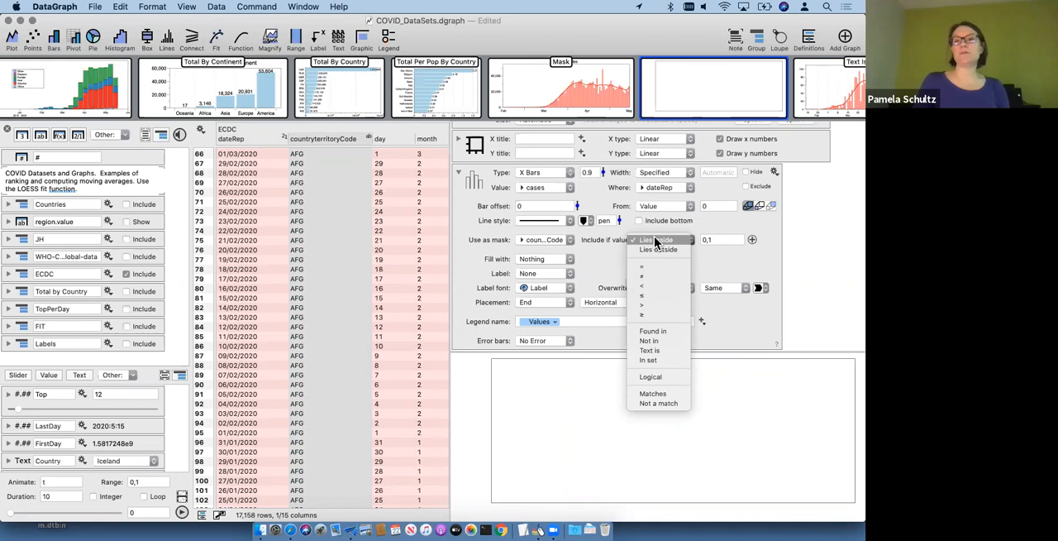
{"action": "left_click", "coordinate": [656, 240]}
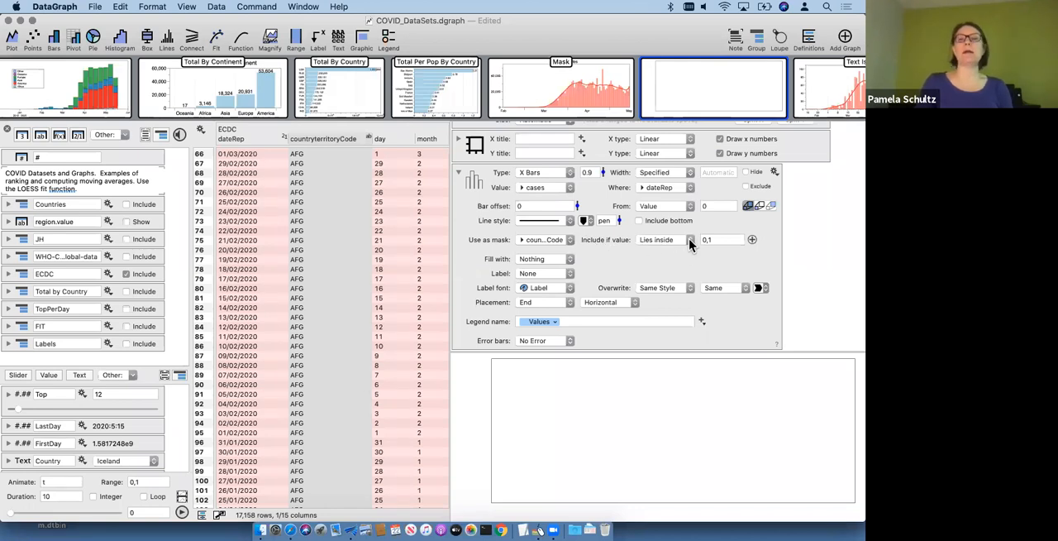
{"action": "left_click", "coordinate": [662, 240]}
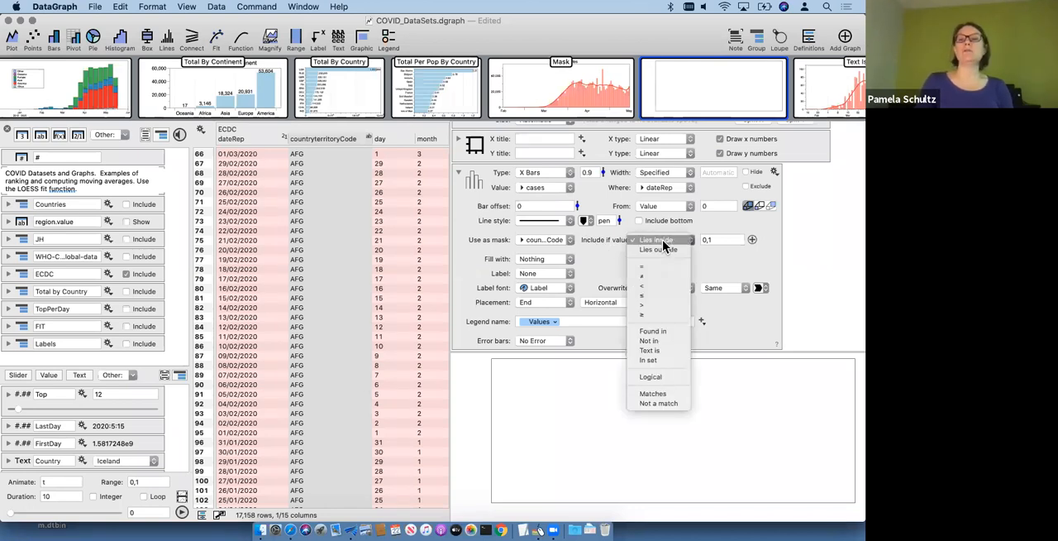
{"action": "left_click", "coordinate": [661, 395]}
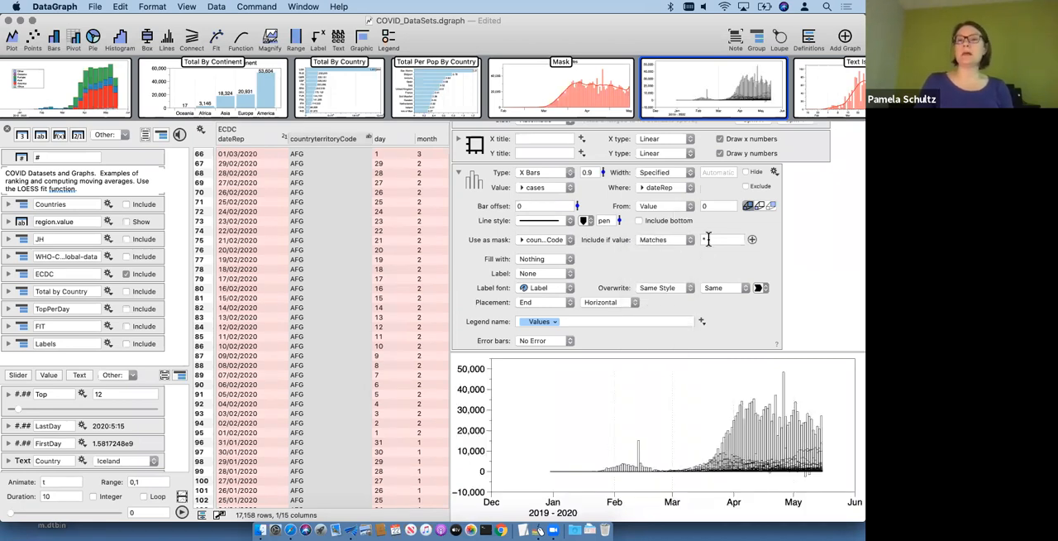
{"action": "left_click_drag", "start_coordinate": [715, 239], "coordinate": [635, 250]}
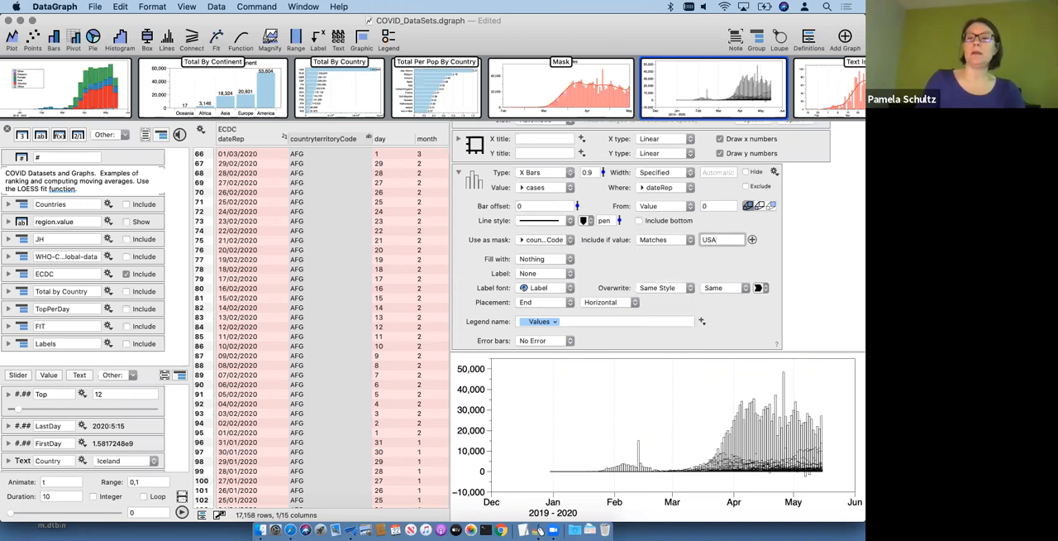
{"action": "key", "text": "Return"}
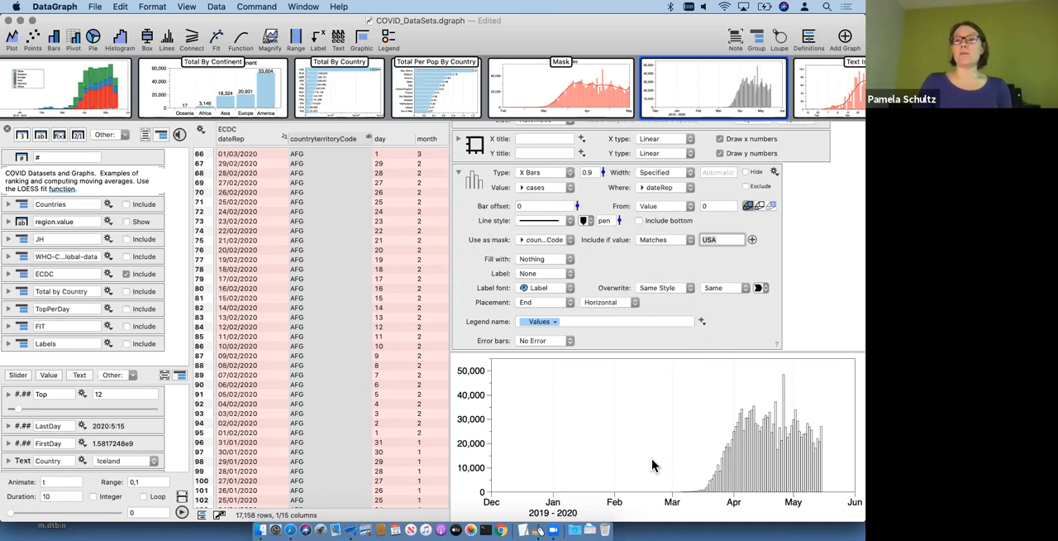
Step: Try changing the visible date range, undo it, and widen the graph area across the data table
{"action": "left_click_drag", "start_coordinate": [771, 472], "coordinate": [660, 469]}
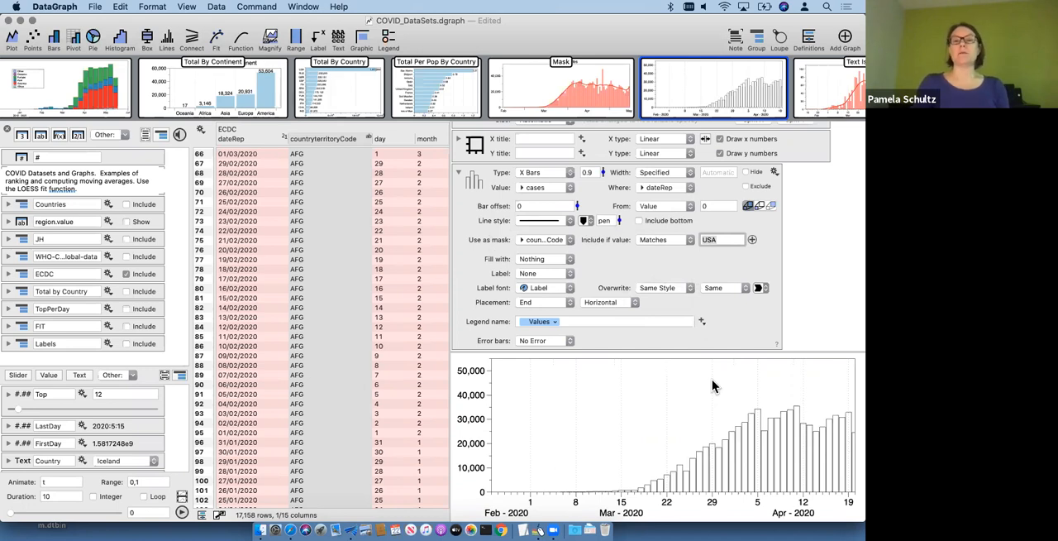
{"action": "key", "text": "super+z"}
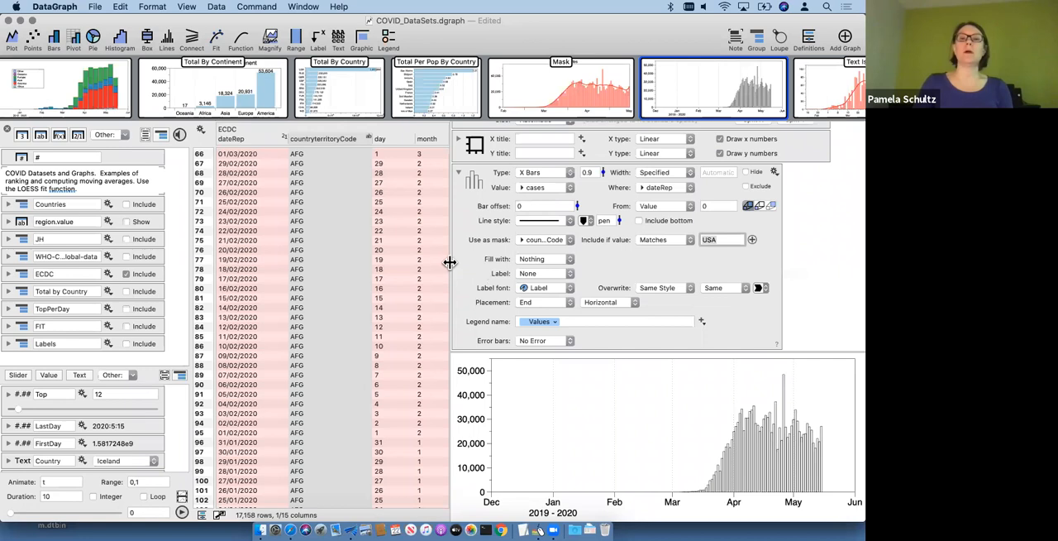
{"action": "left_click_drag", "start_coordinate": [449, 262], "coordinate": [211, 239]}
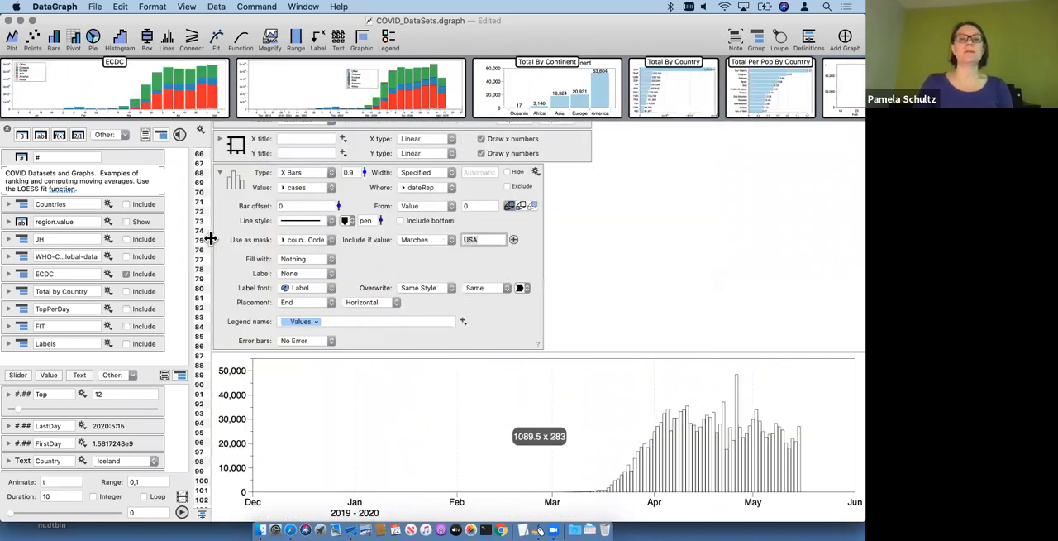
Step: Fill the bars with a solid color using Line Color 1
{"action": "left_click", "coordinate": [315, 258]}
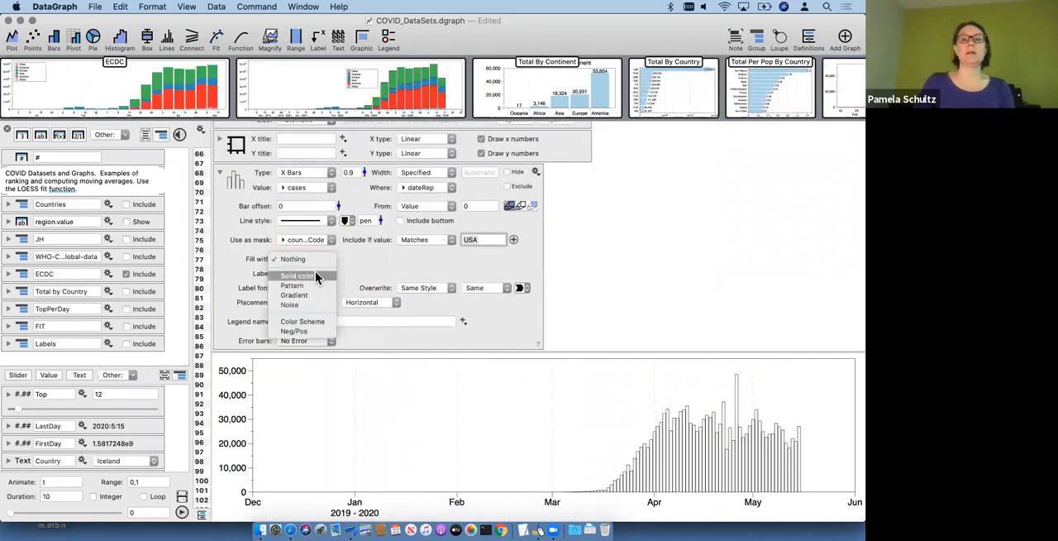
{"action": "left_click", "coordinate": [315, 271]}
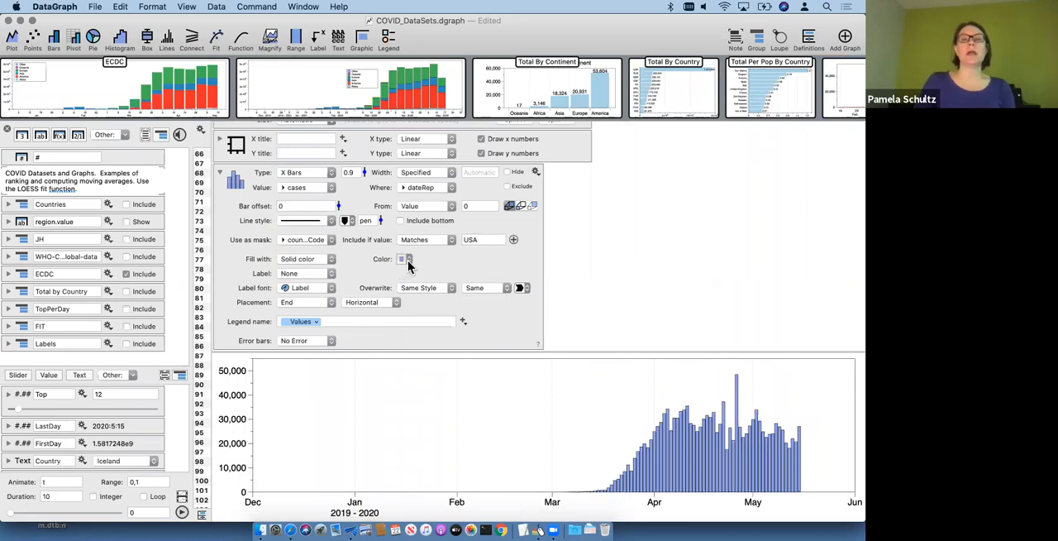
{"action": "left_click", "coordinate": [405, 260]}
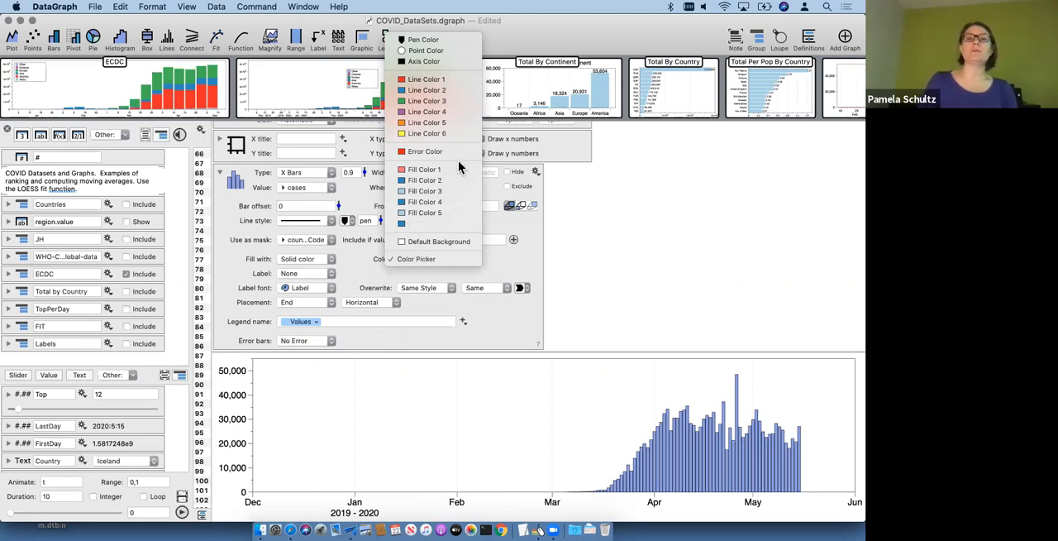
{"action": "left_click", "coordinate": [441, 80]}
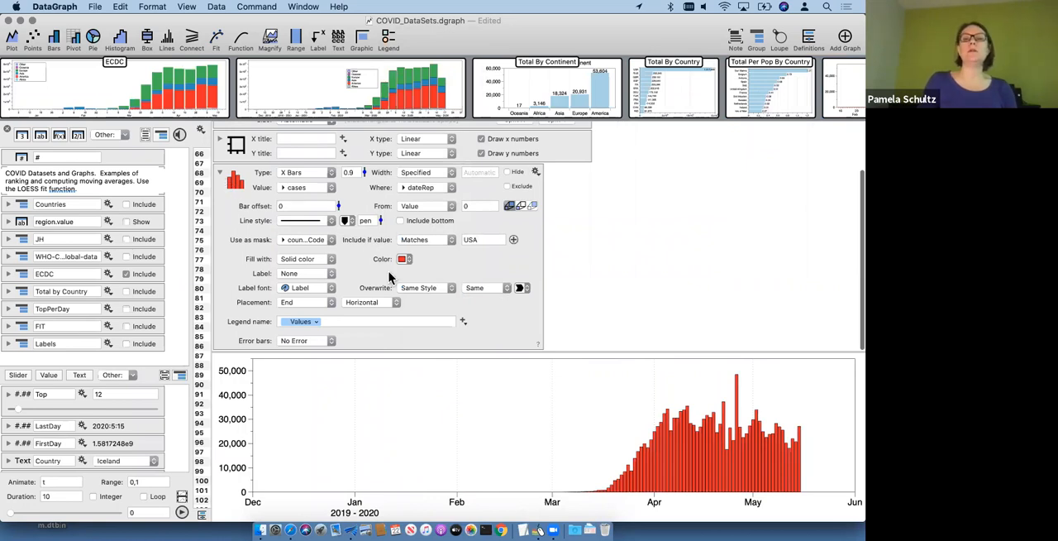
Step: Examine the color schemes and line styles in the graph's common style settings, then collapse them again
{"action": "scroll", "coordinate": [337, 237], "scroll_direction": "up", "scroll_amount": 3}
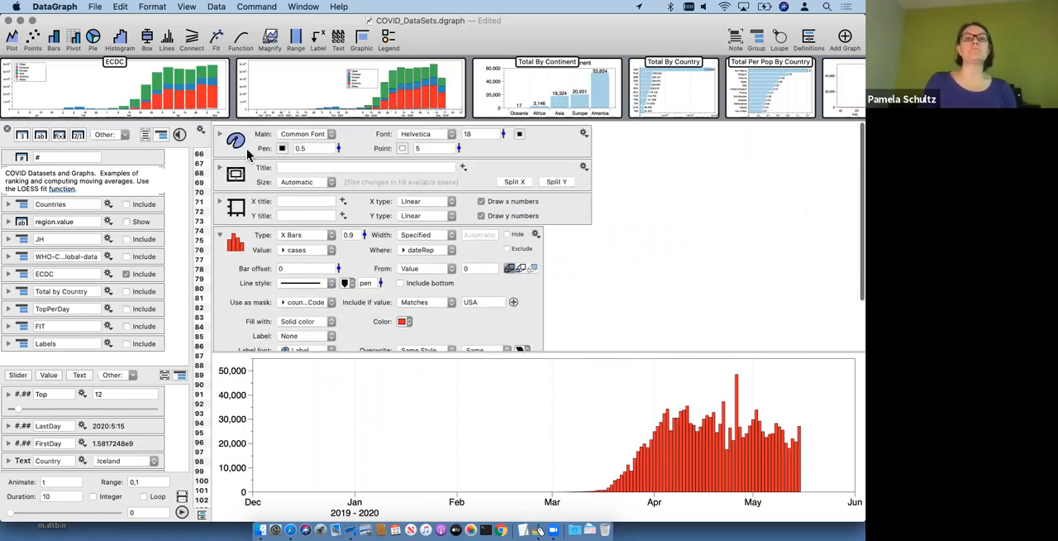
{"action": "left_click", "coordinate": [221, 132]}
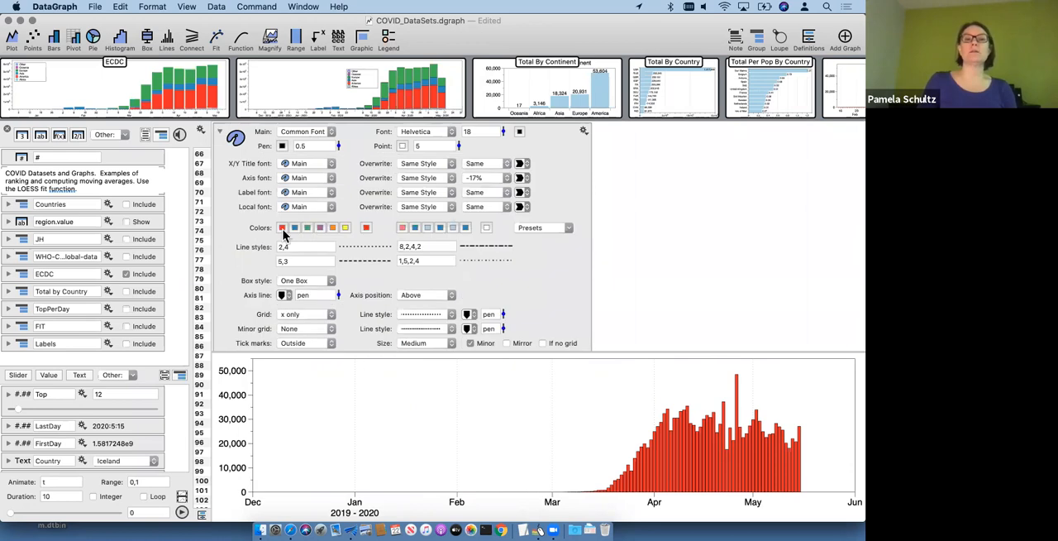
{"action": "left_click", "coordinate": [221, 132]}
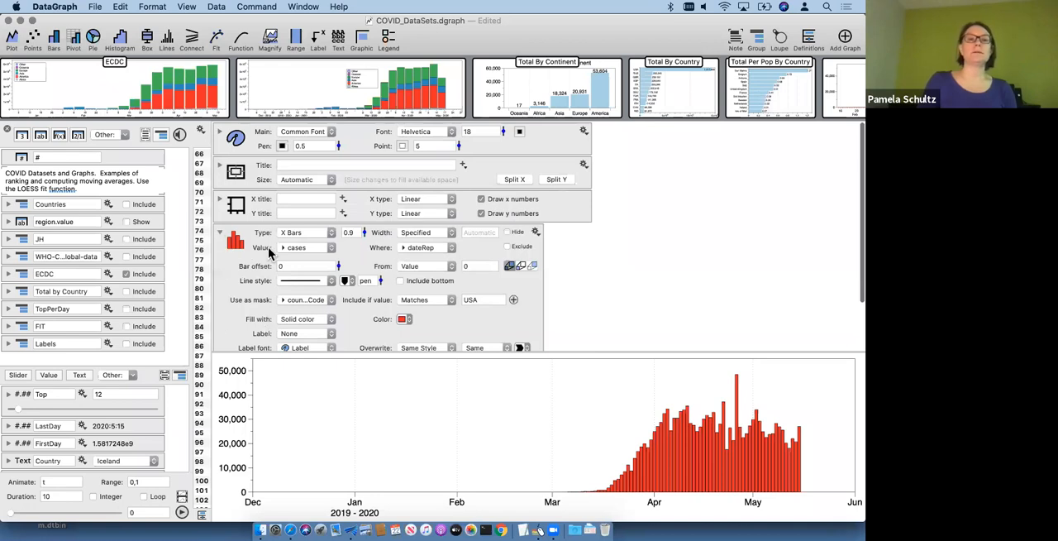
Step: Collapse the bar settings and narrow the graph area so the data table's date and country columns show
{"action": "left_click", "coordinate": [220, 235]}
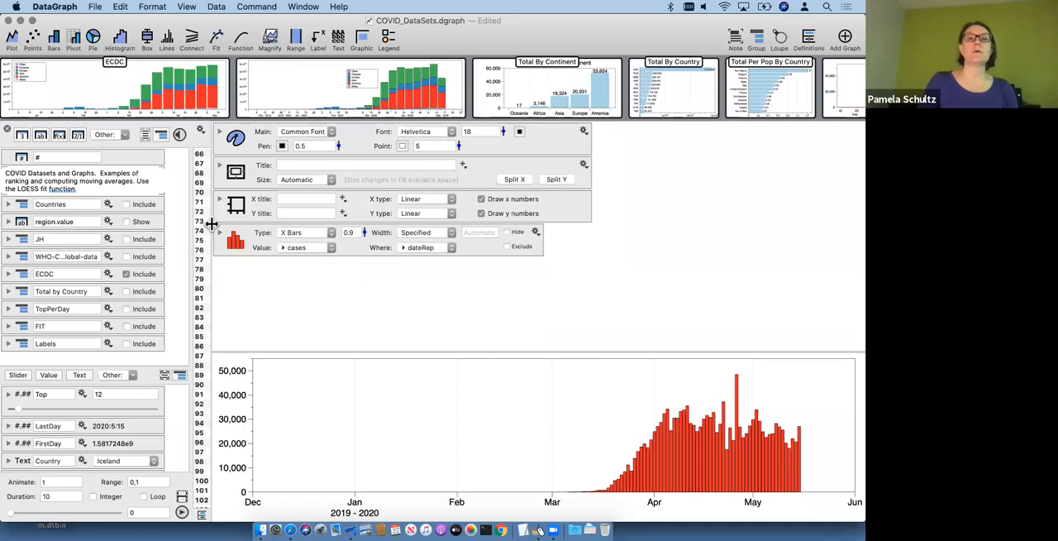
{"action": "left_click_drag", "start_coordinate": [214, 224], "coordinate": [343, 227]}
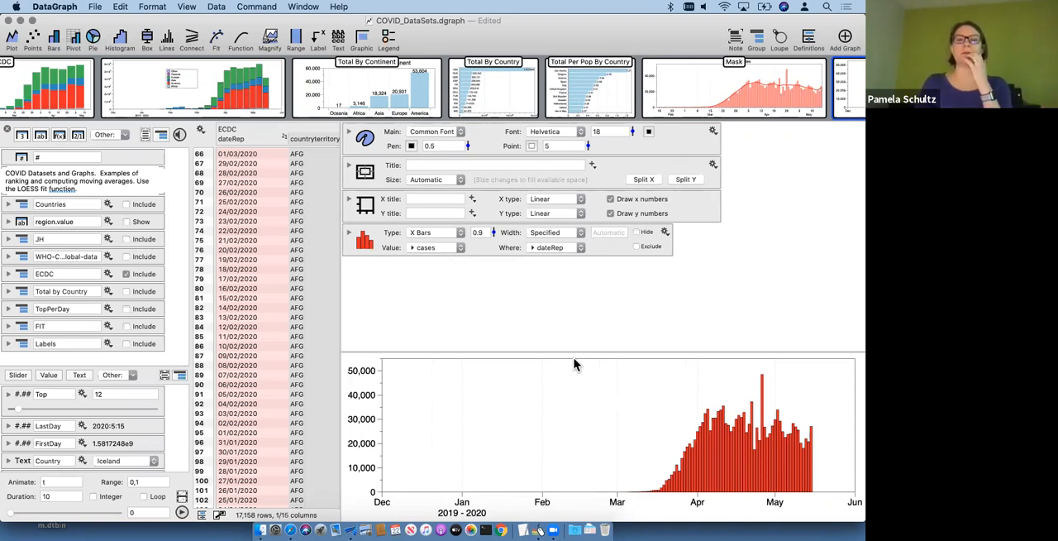
{"action": "left_click", "coordinate": [349, 234]}
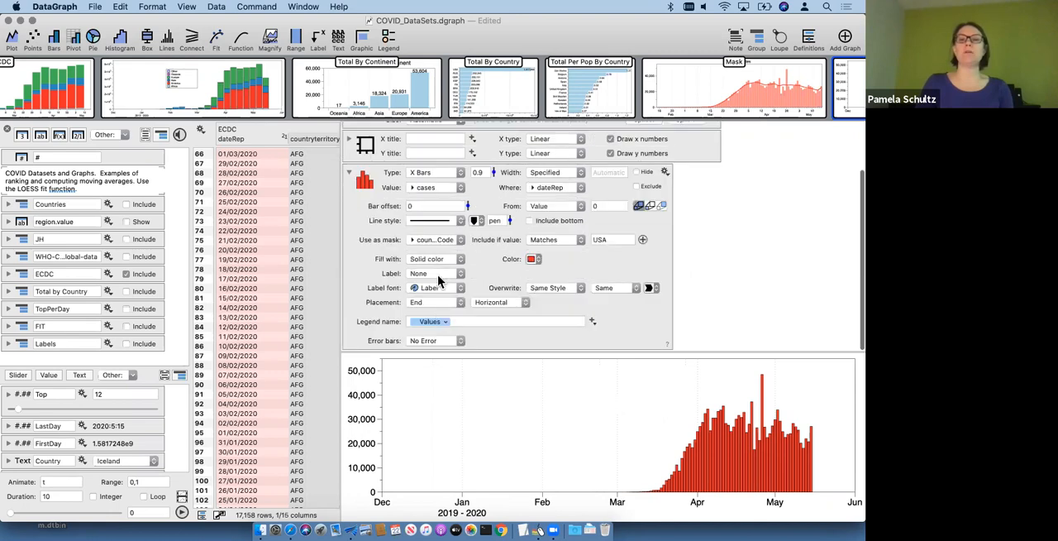
{"action": "left_click", "coordinate": [350, 174]}
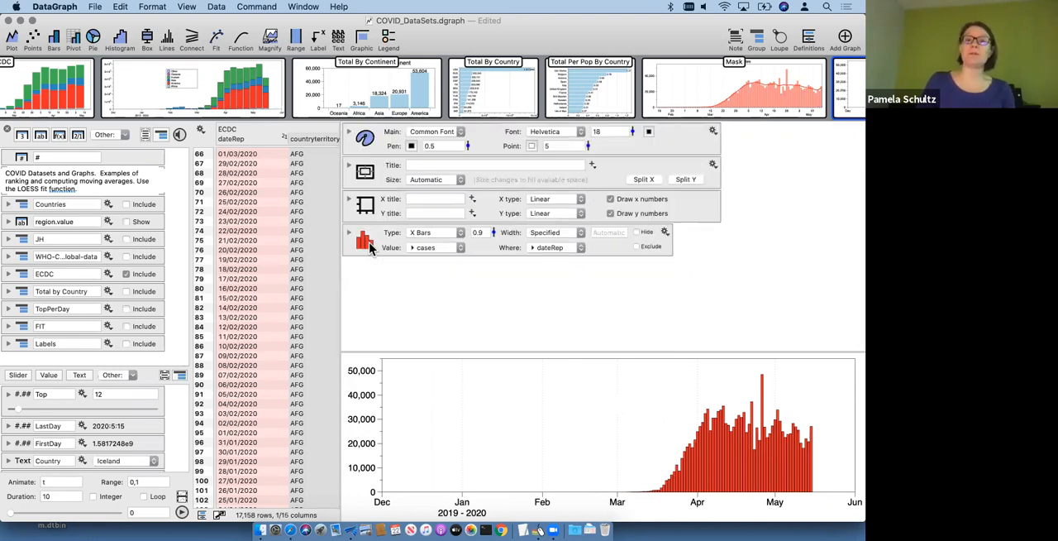
Step: Add a Fit below the bars, using dateRep as X and cases as Y
{"action": "left_click", "coordinate": [370, 246]}
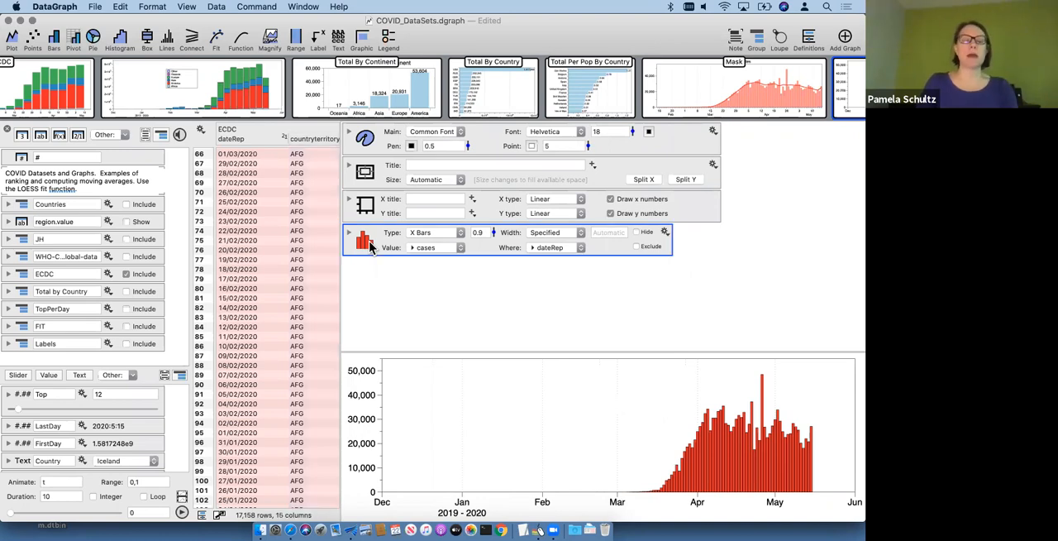
{"action": "left_click", "coordinate": [217, 39]}
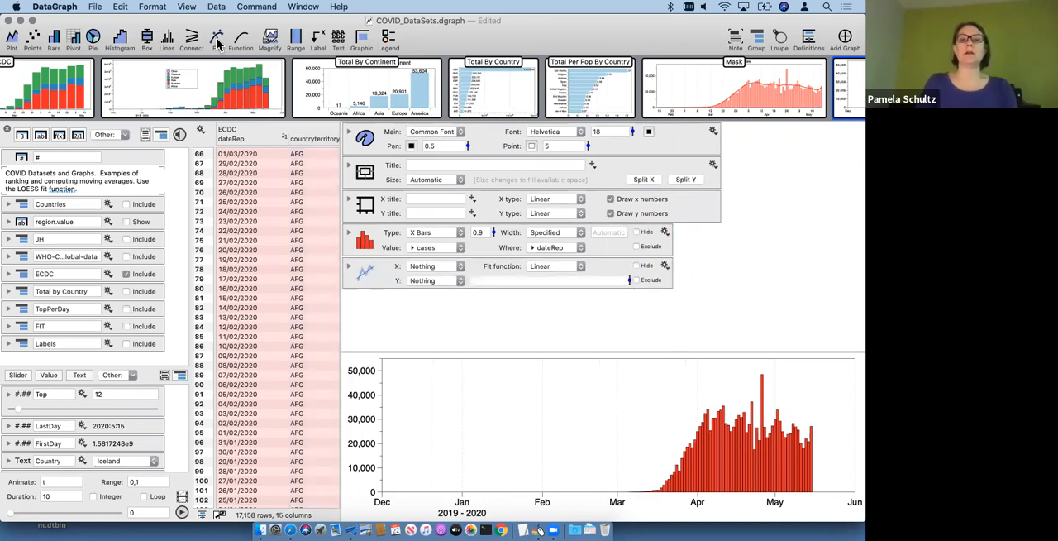
{"action": "left_click", "coordinate": [423, 267]}
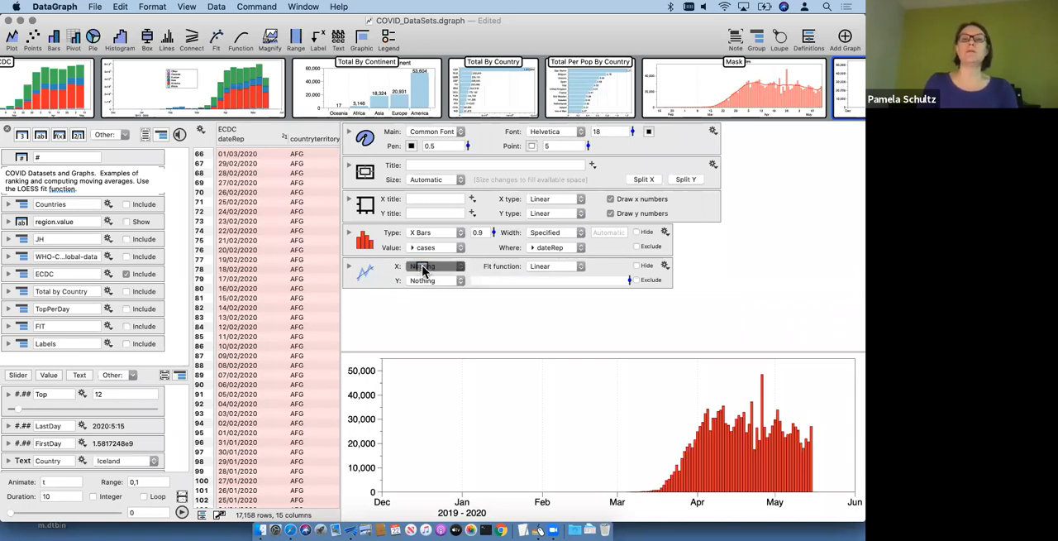
{"action": "left_click_drag", "start_coordinate": [422, 267], "coordinate": [429, 280]}
{"action": "left_click_drag", "start_coordinate": [547, 248], "coordinate": [430, 267]}
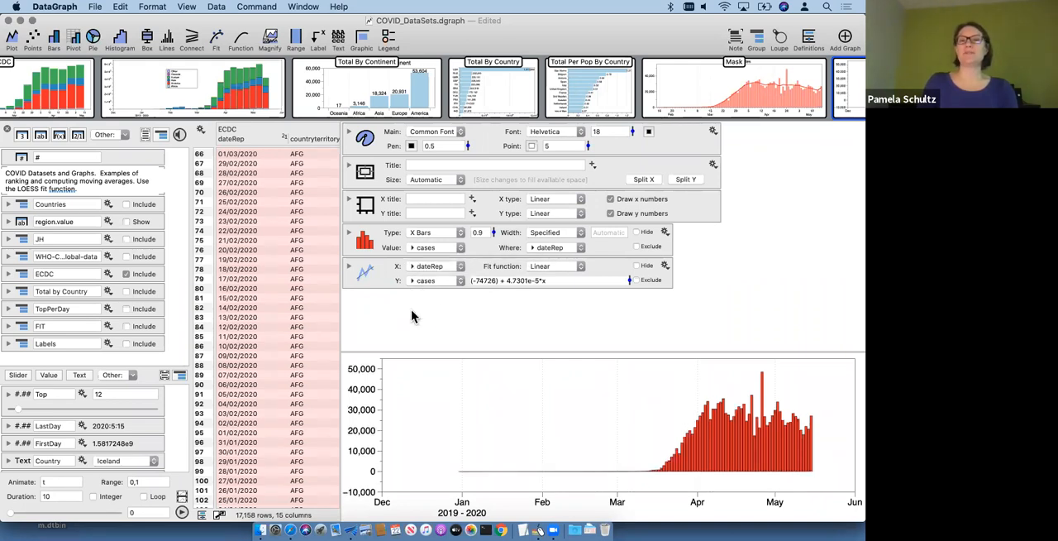
{"action": "left_click", "coordinate": [436, 268]}
{"action": "left_click", "coordinate": [444, 269]}
{"action": "left_click", "coordinate": [440, 282]}
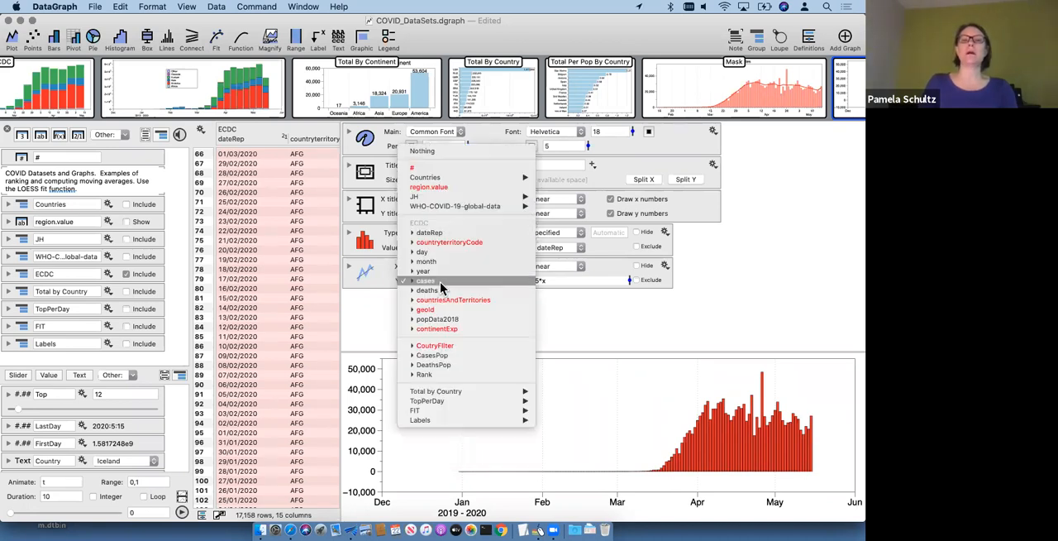
{"action": "left_click", "coordinate": [439, 281]}
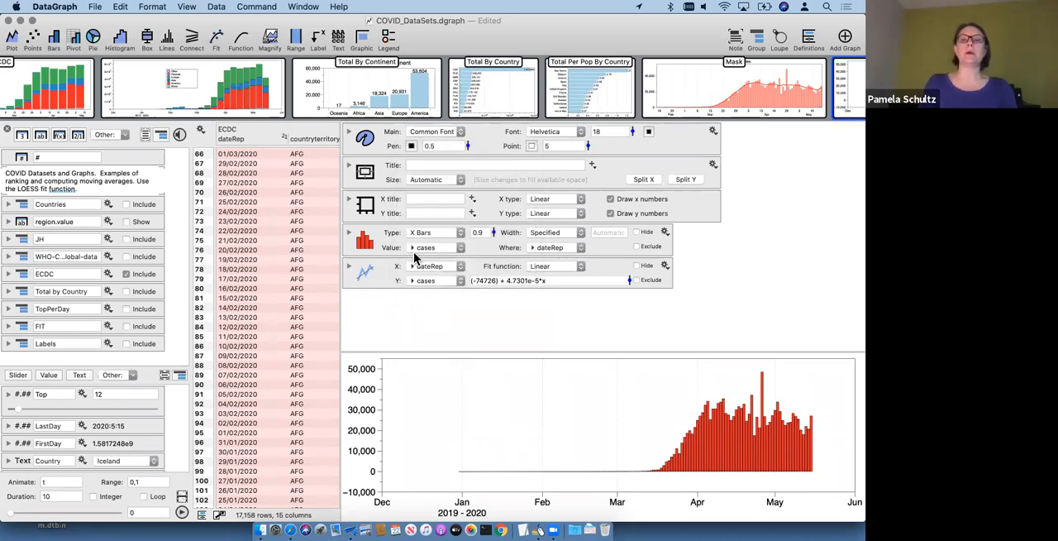
Step: Change the fit function to LOESS, expand its settings, and use 2nd-radius smoothing
{"action": "left_click", "coordinate": [555, 265]}
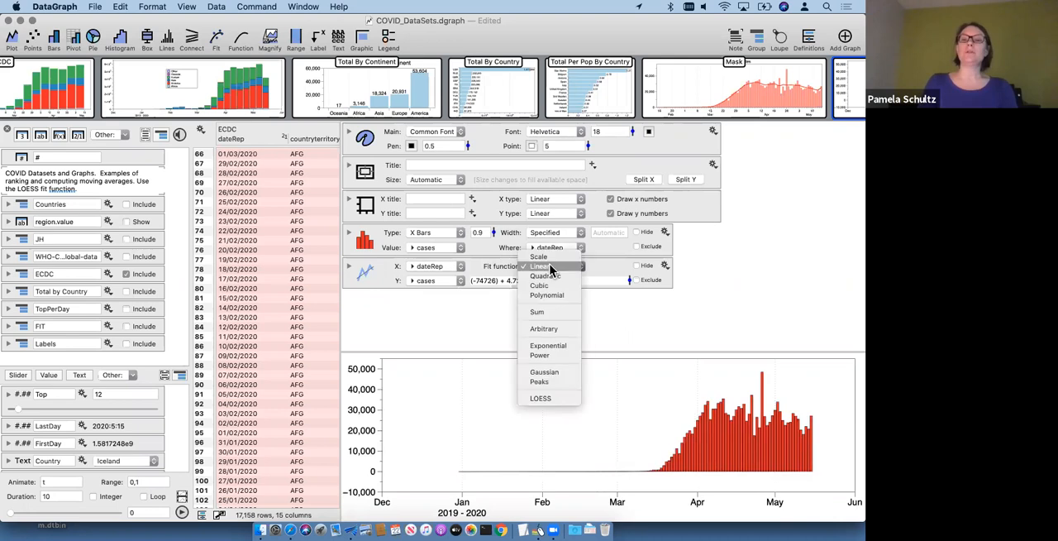
{"action": "left_click", "coordinate": [541, 400]}
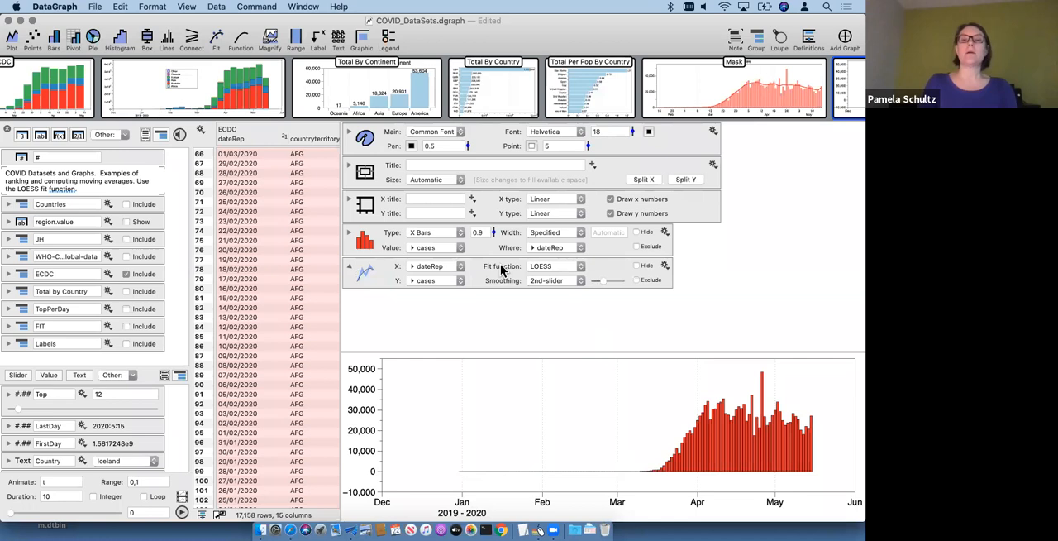
{"action": "scroll", "coordinate": [486, 303], "scroll_direction": "up", "scroll_amount": 2}
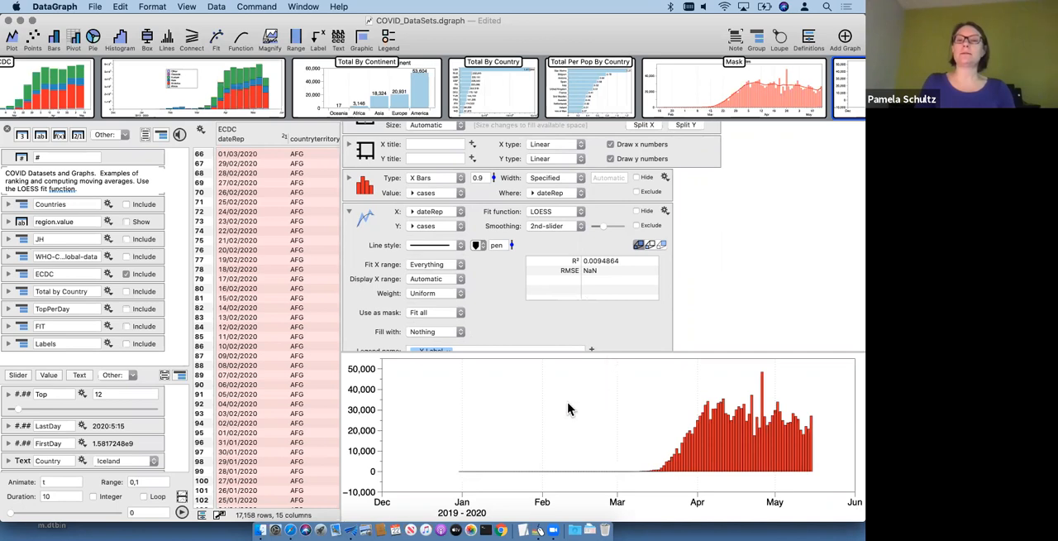
{"action": "left_click", "coordinate": [564, 229]}
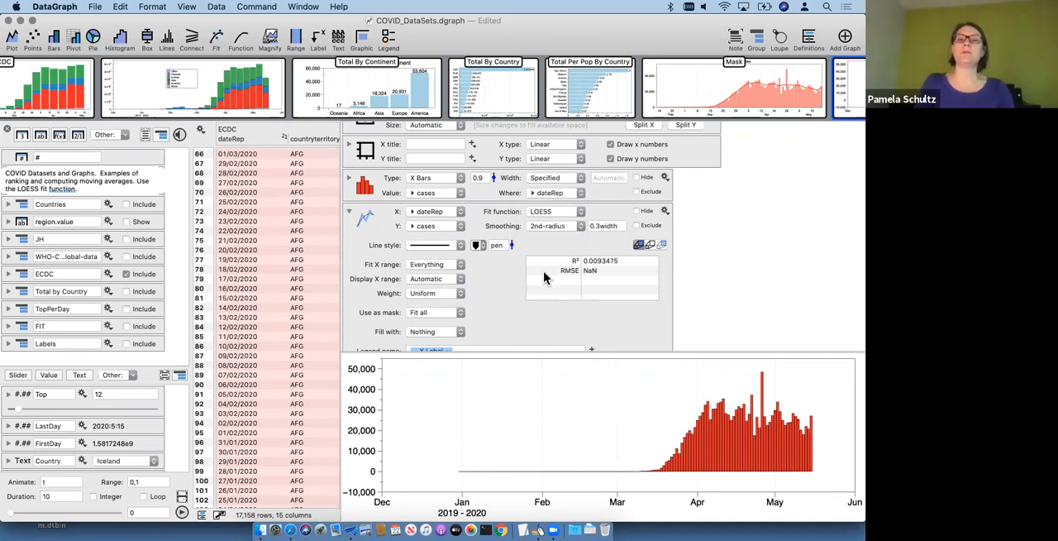
{"action": "scroll", "coordinate": [499, 304], "scroll_direction": "down", "scroll_amount": 2}
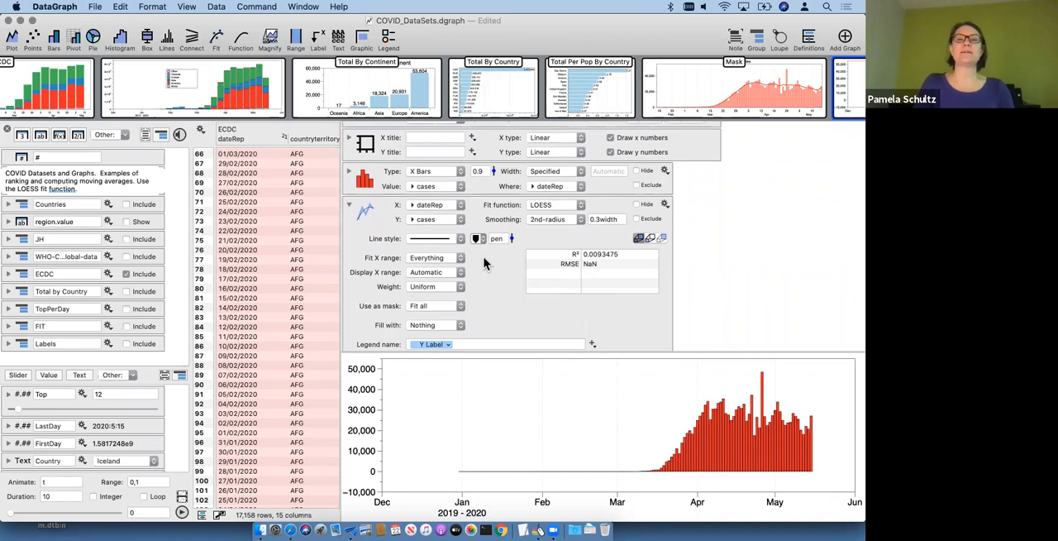
Step: Copy the bars' USA mask onto the LOESS fit and set its line thickness to 6
{"action": "scroll", "coordinate": [486, 264], "scroll_direction": "up", "scroll_amount": 2}
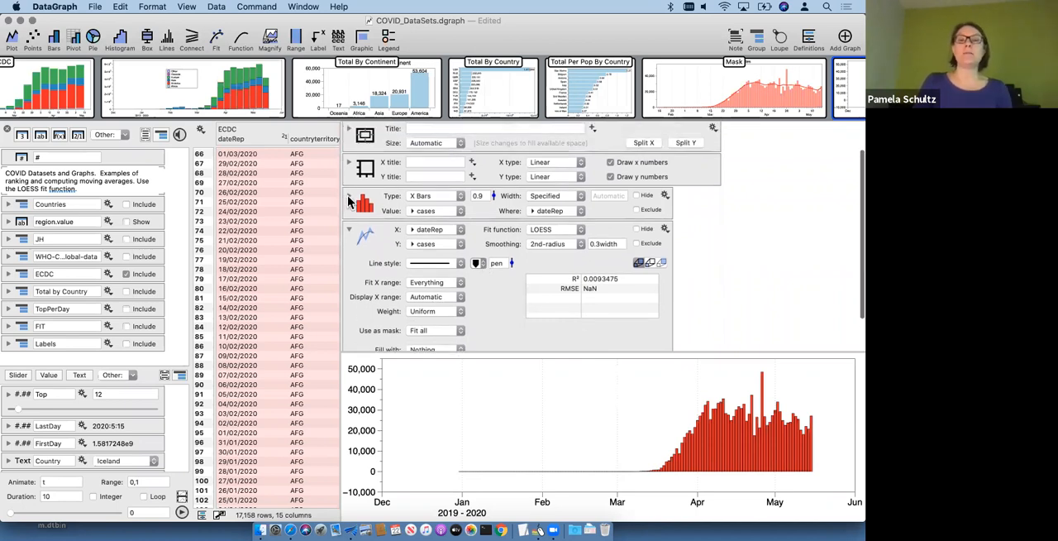
{"action": "left_click", "coordinate": [349, 198]}
{"action": "left_click", "coordinate": [349, 173]}
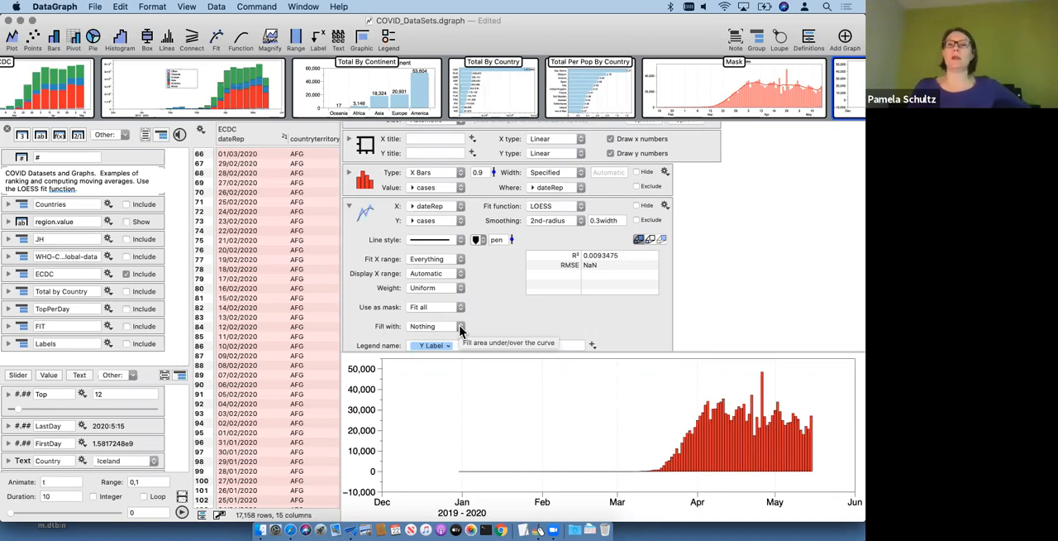
{"action": "left_click", "coordinate": [664, 173]}
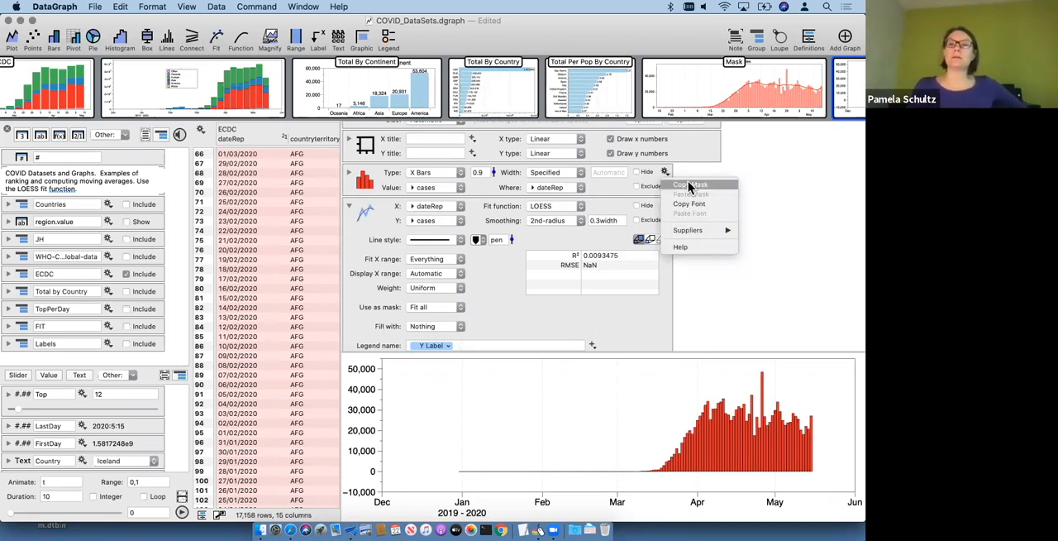
{"action": "left_click", "coordinate": [687, 267]}
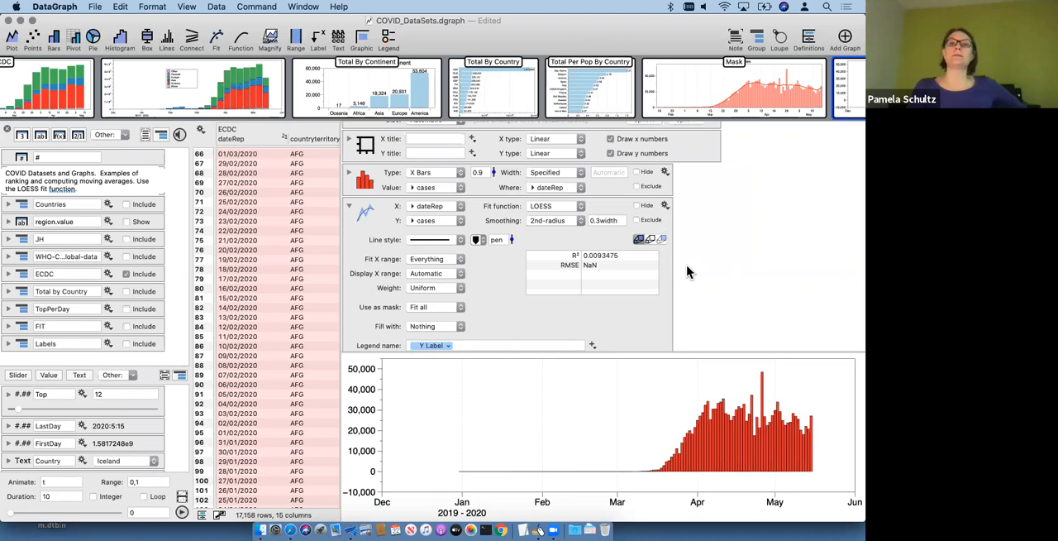
{"action": "left_click", "coordinate": [664, 206]}
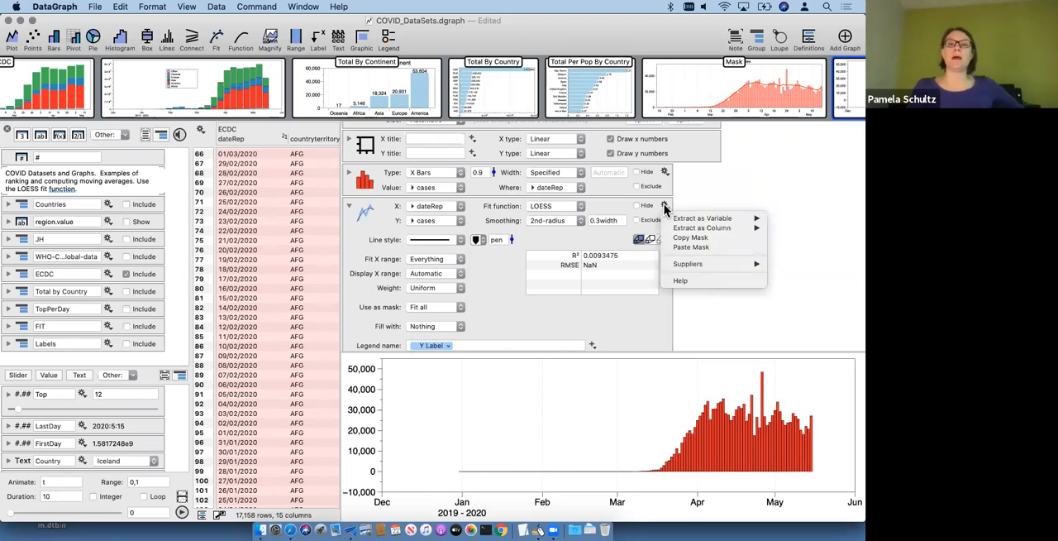
{"action": "left_click", "coordinate": [680, 248]}
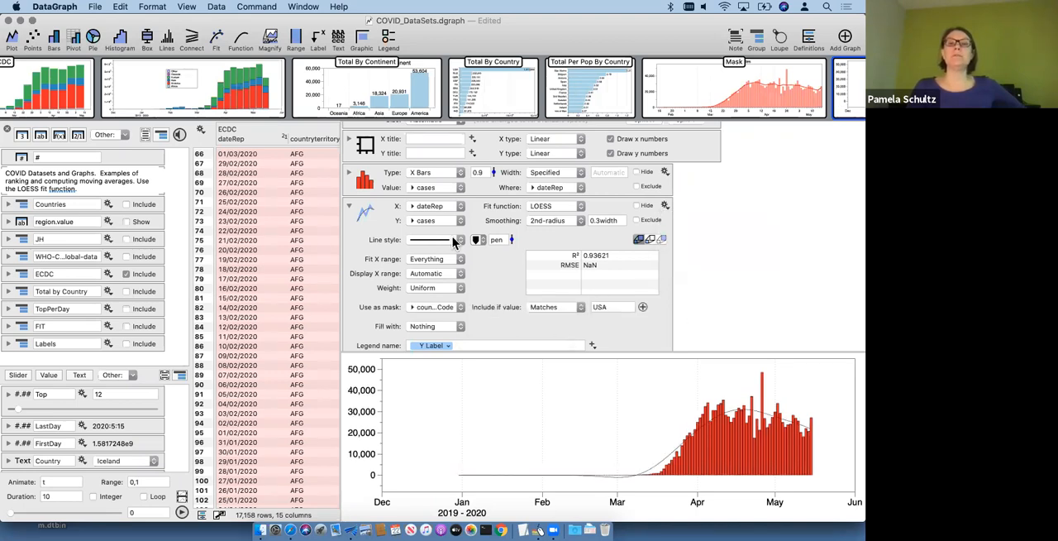
{"action": "left_click_drag", "start_coordinate": [511, 239], "coordinate": [510, 216]}
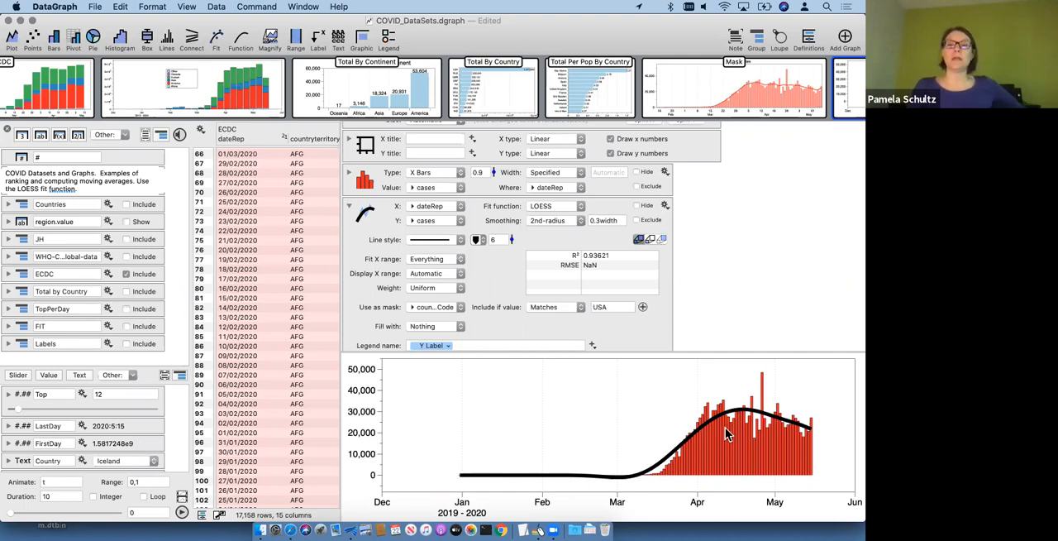
Step: Try 2nd-slider smoothing on the LOESS fit with the slider at its minimum
{"action": "left_click", "coordinate": [552, 223]}
{"action": "left_click", "coordinate": [546, 211]}
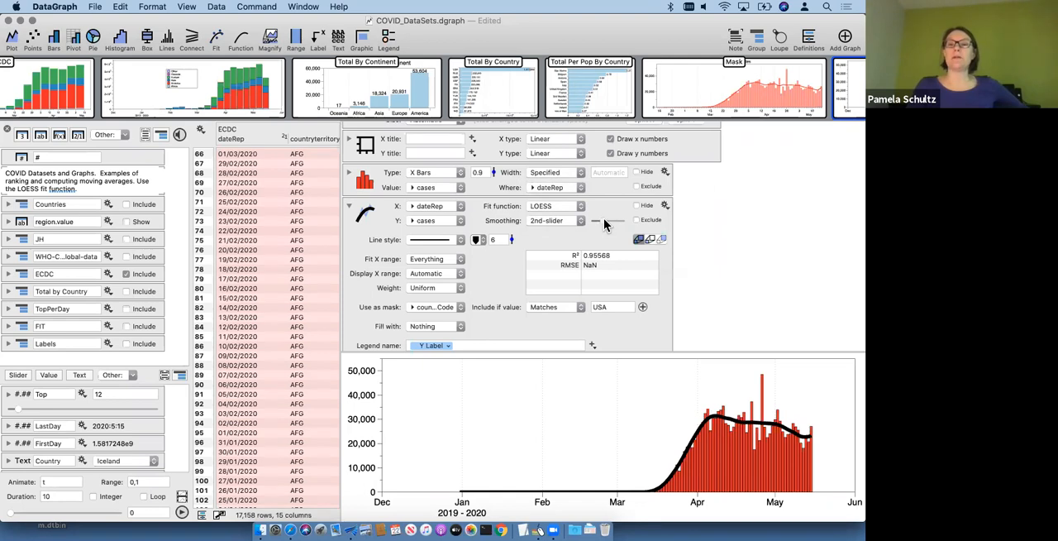
{"action": "left_click_drag", "start_coordinate": [625, 222], "coordinate": [595, 221]}
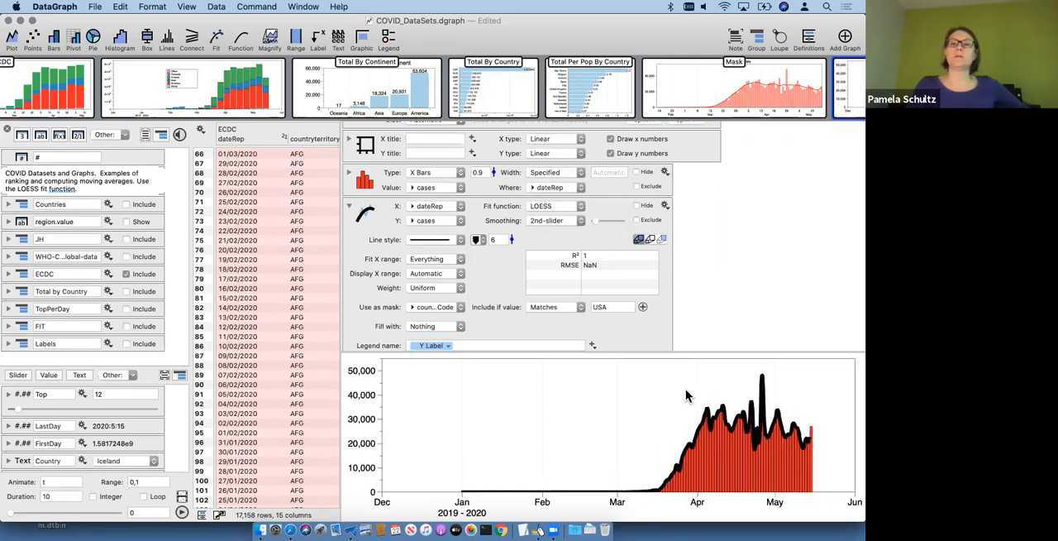
Step: Zoom the date axis to about late February through late May 2020 and make the graph area slightly taller
{"action": "left_click_drag", "start_coordinate": [604, 426], "coordinate": [826, 420]}
{"action": "left_click_drag", "start_coordinate": [757, 352], "coordinate": [754, 333]}
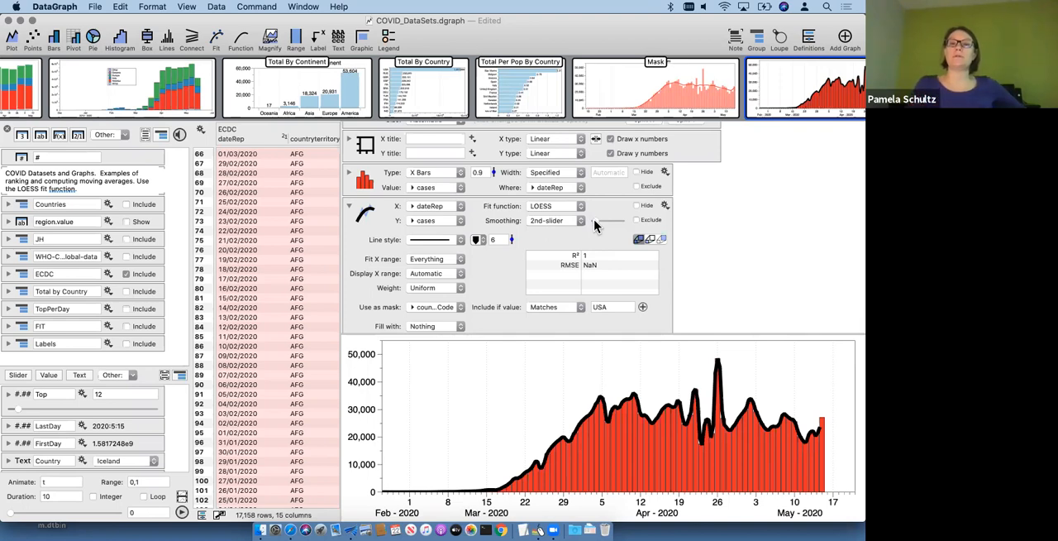
Step: Try the LOESS smoothing slider at its maximum, then at a middle setting
{"action": "left_click_drag", "start_coordinate": [595, 223], "coordinate": [641, 230]}
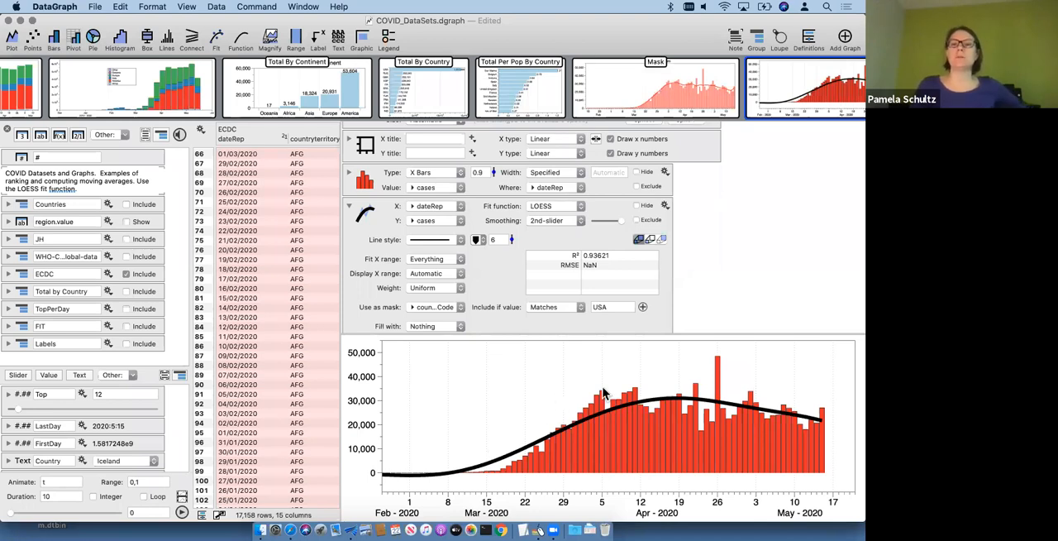
{"action": "left_click_drag", "start_coordinate": [619, 219], "coordinate": [609, 219]}
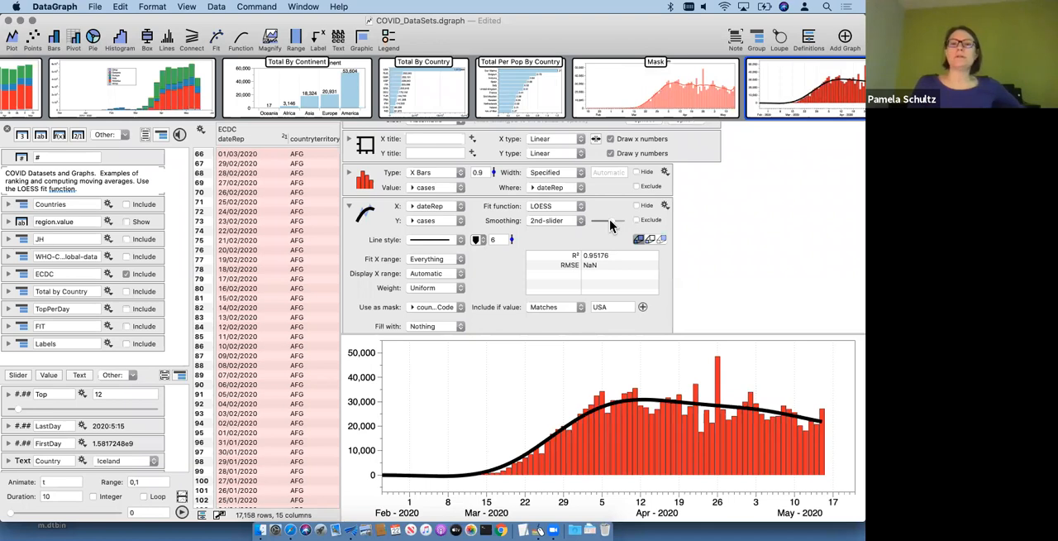
Step: Switch the LOESS smoothing to 2nd-radius and set its radius to week
{"action": "left_click", "coordinate": [554, 223]}
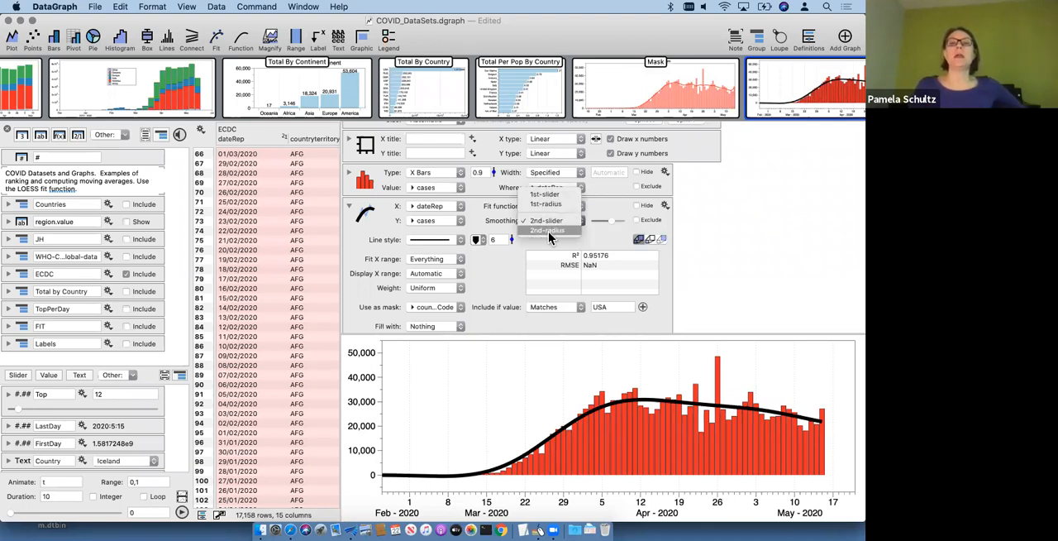
{"action": "left_click", "coordinate": [550, 237]}
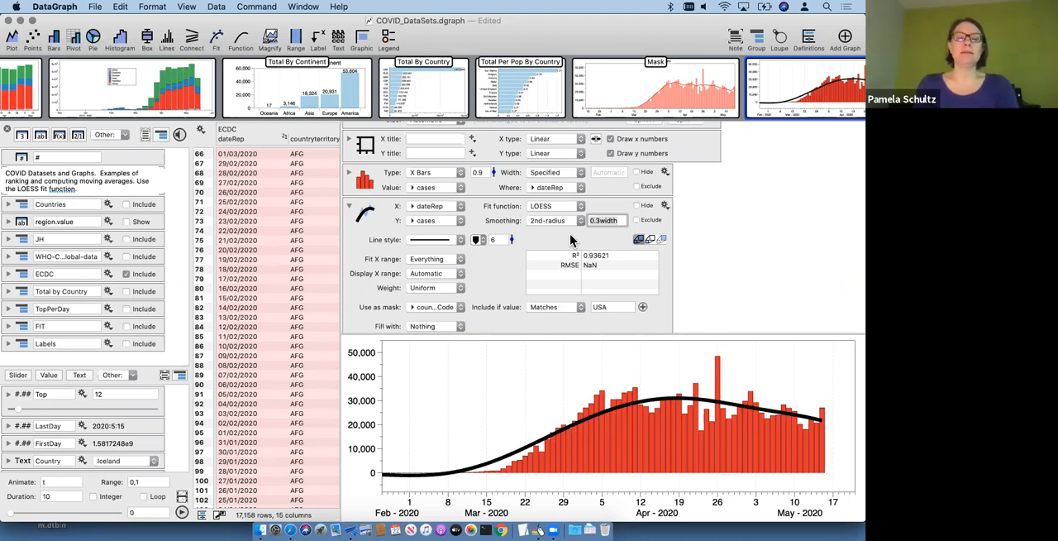
{"action": "type", "text": "da"}
{"action": "key", "text": "BackSpace"}
{"action": "key", "text": "BackSpace"}
{"action": "type", "text": "wee"}
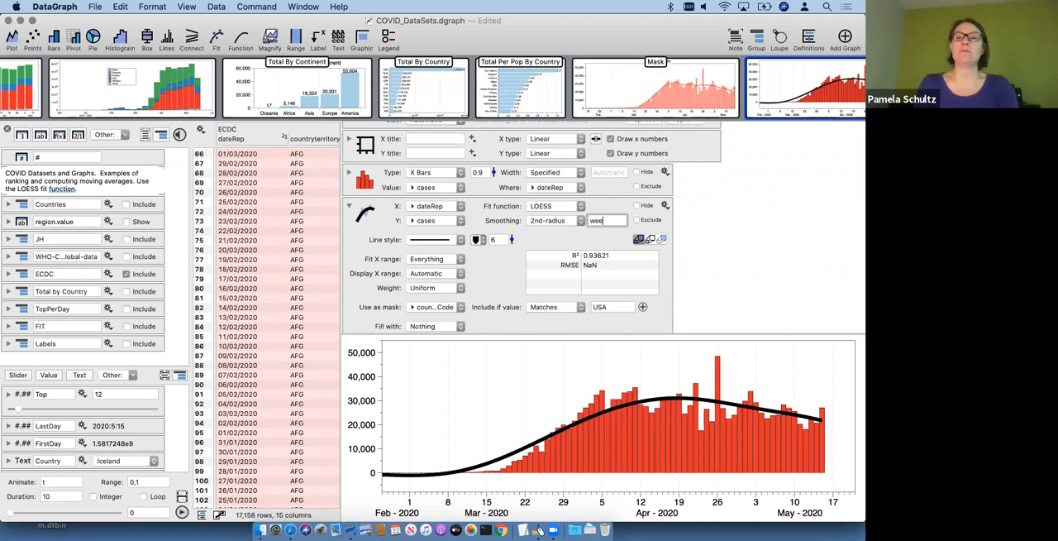
{"action": "type", "text": "k"}
{"action": "key", "text": "Return"}
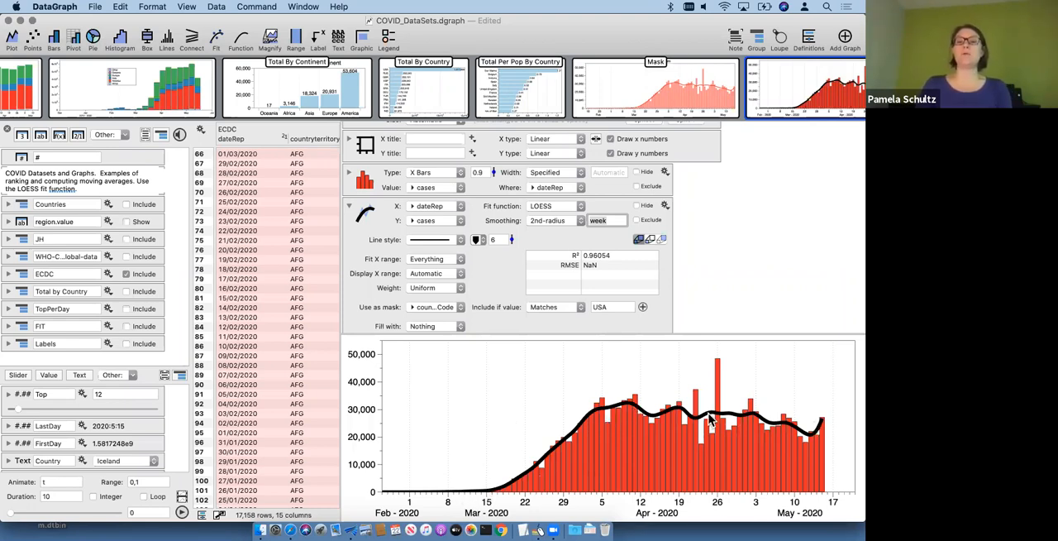
{"action": "key", "text": "Return"}
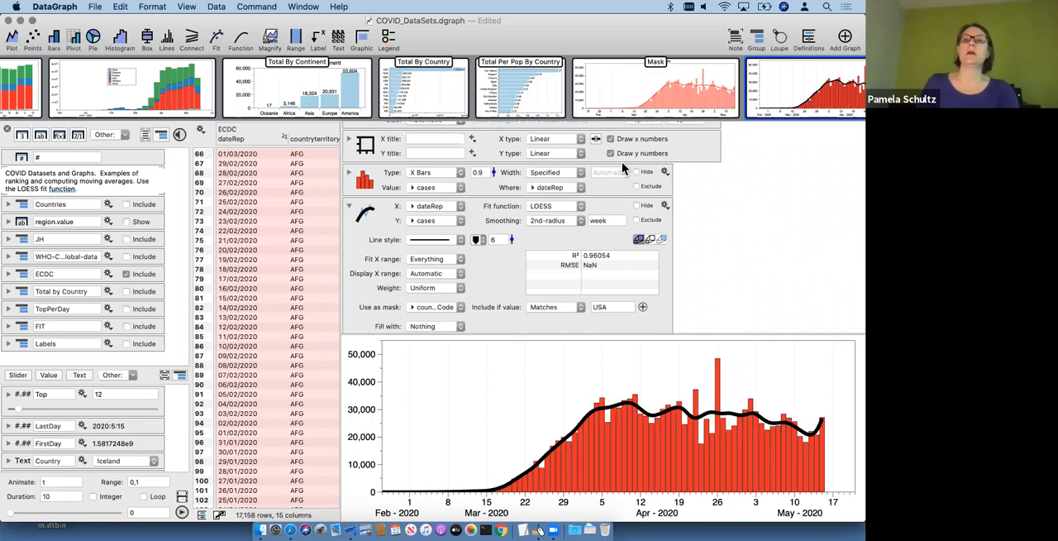
Step: Try a LOESS smoothing radius of 2week
{"action": "left_click", "coordinate": [593, 220]}
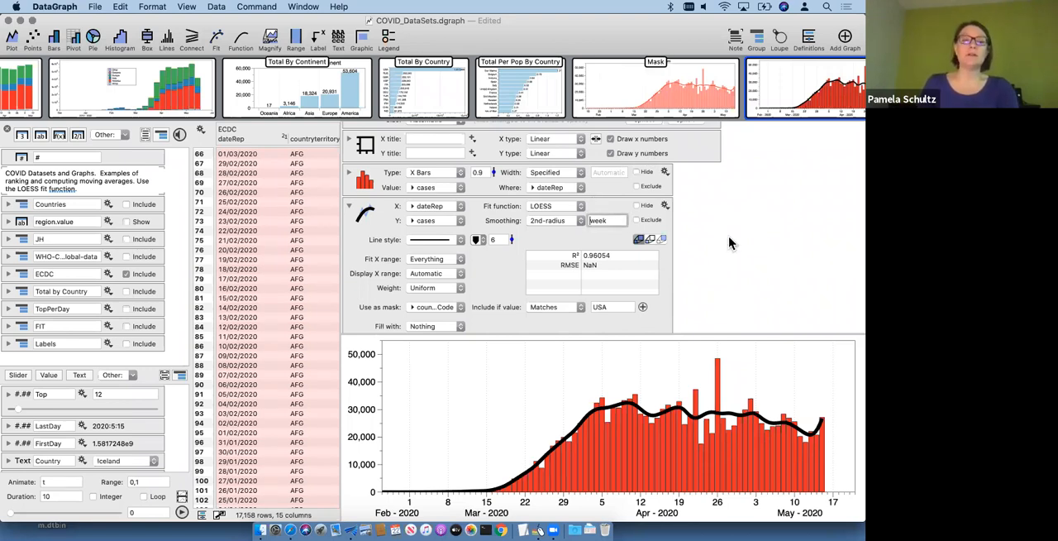
{"action": "type", "text": "2"}
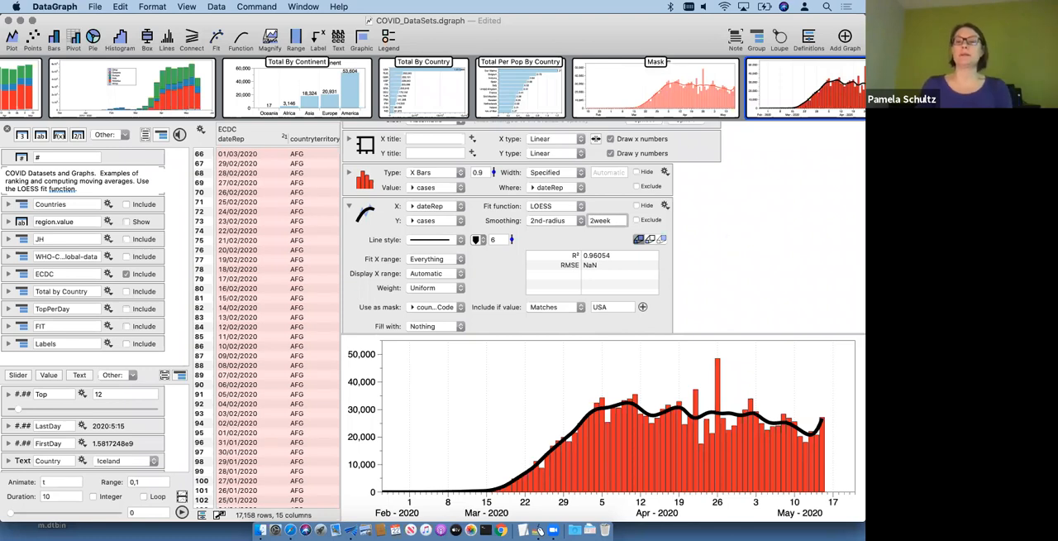
{"action": "key", "text": "Return"}
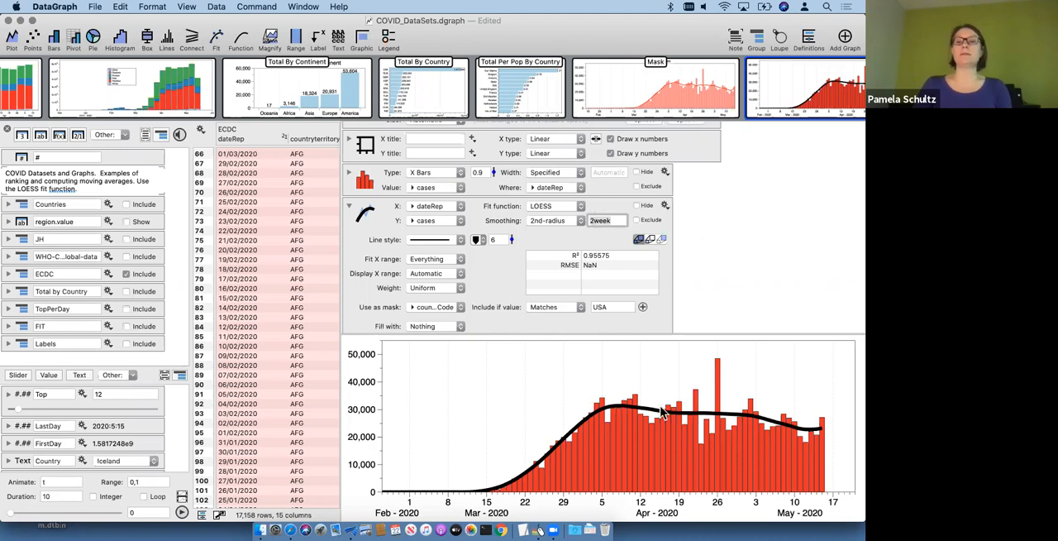
{"action": "left_click", "coordinate": [592, 220]}
{"action": "type", "text": "*"}
{"action": "key", "text": "BackSpace"}
{"action": "key", "text": "Return"}
{"action": "left_click", "coordinate": [779, 282]}
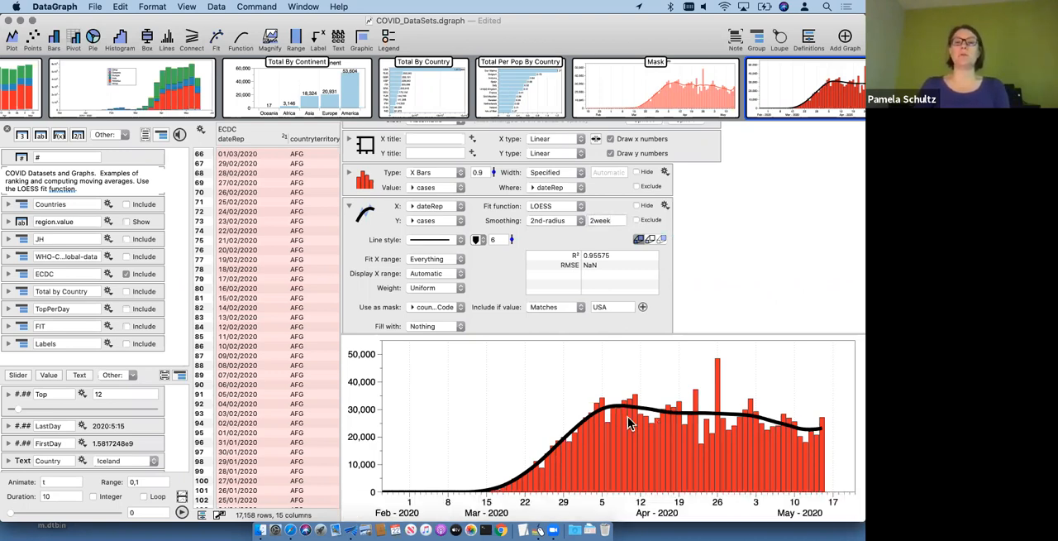
Step: Try a LOESS smoothing radius of day, then 5days
{"action": "left_click", "coordinate": [592, 220]}
{"action": "key", "text": "BackSpace"}
{"action": "left_click_drag", "start_coordinate": [618, 218], "coordinate": [561, 219]}
{"action": "type", "text": "day"}
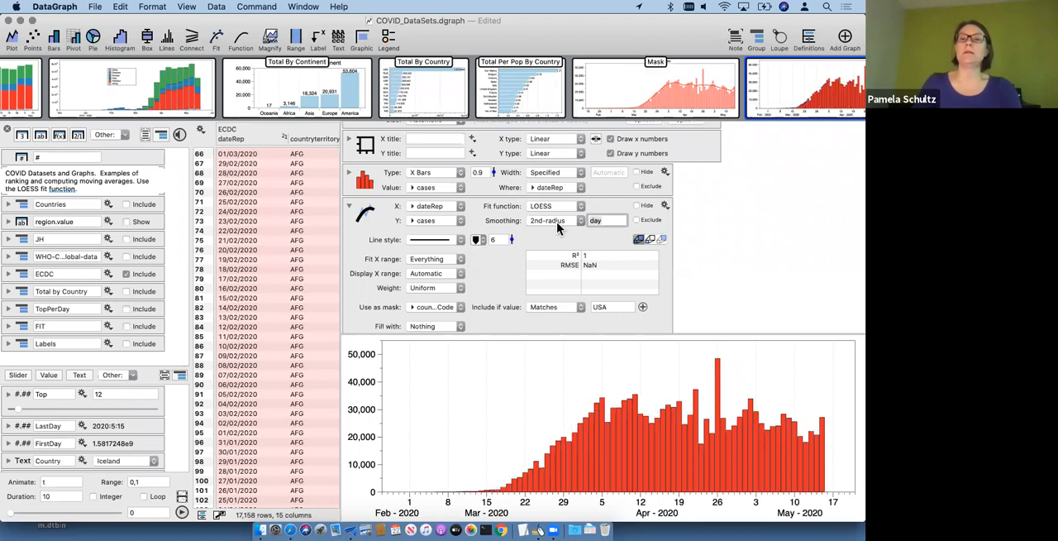
{"action": "type", "text": "5"}
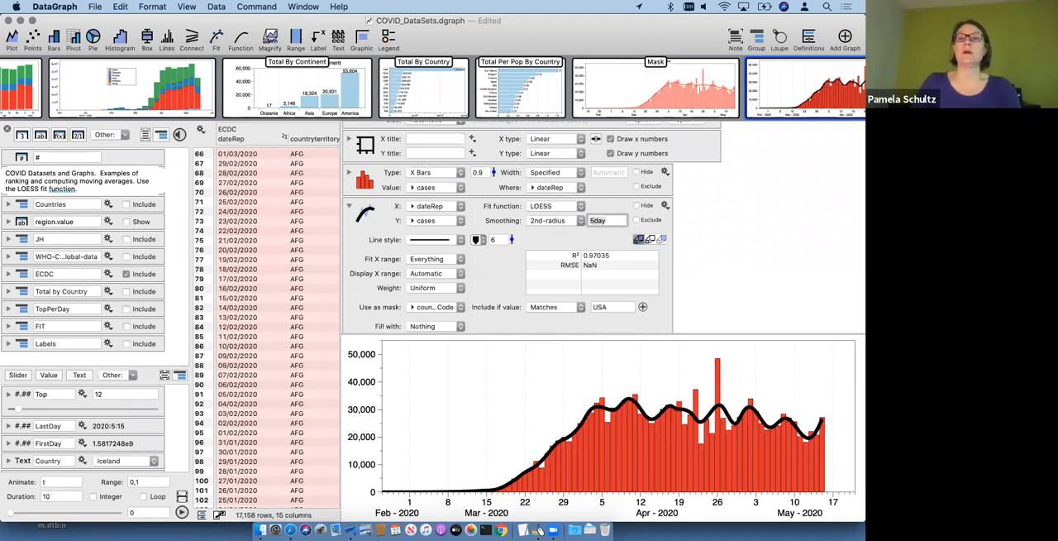
{"action": "type", "text": "s"}
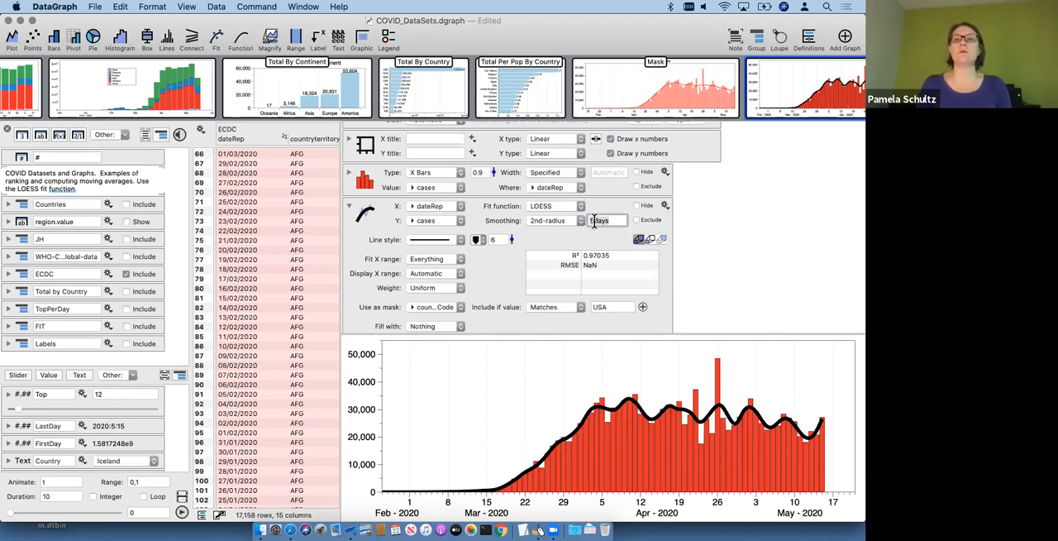
Step: Try a LOESS smoothing radius of 10days, then 7days
{"action": "key", "text": "BackSpace"}
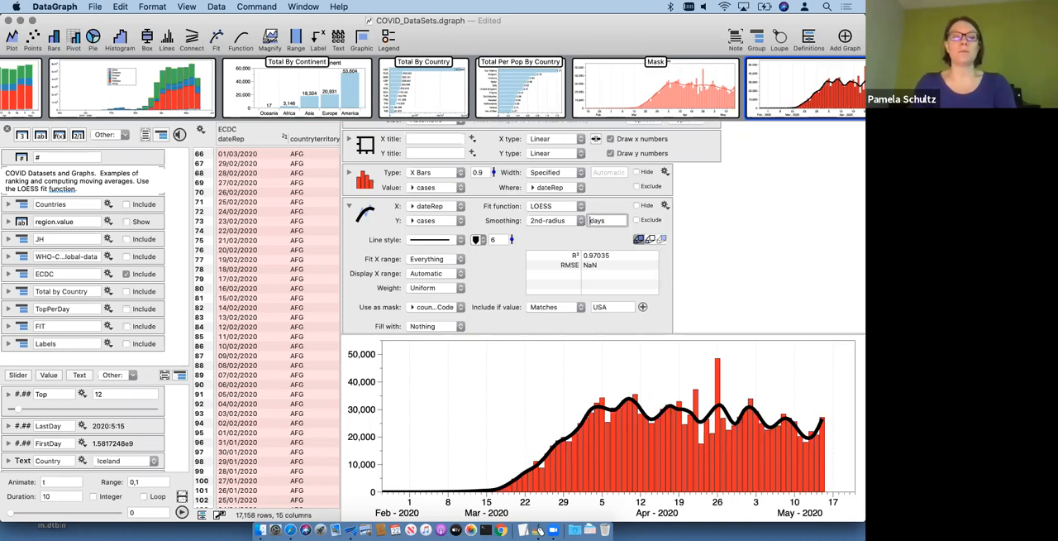
{"action": "type", "text": "10"}
{"action": "key", "text": "Return"}
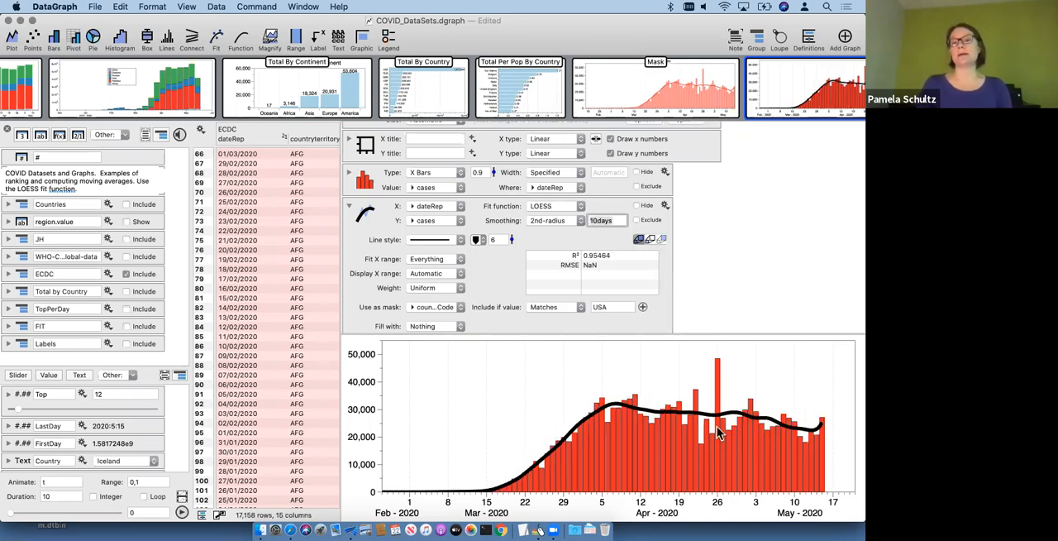
{"action": "left_click", "coordinate": [597, 216]}
{"action": "key", "text": "BackSpace"}
{"action": "key", "text": "BackSpace"}
{"action": "type", "text": "7"}
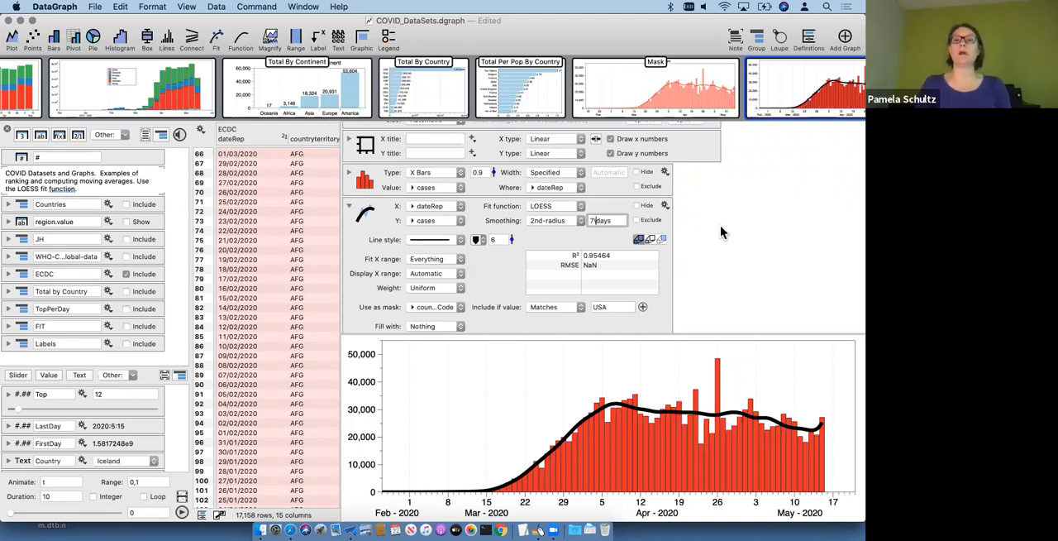
{"action": "left_click", "coordinate": [714, 291]}
Step: Try 1st-radius smoothing on the LOESS fit with a radius of 5days
{"action": "left_click", "coordinate": [558, 219]}
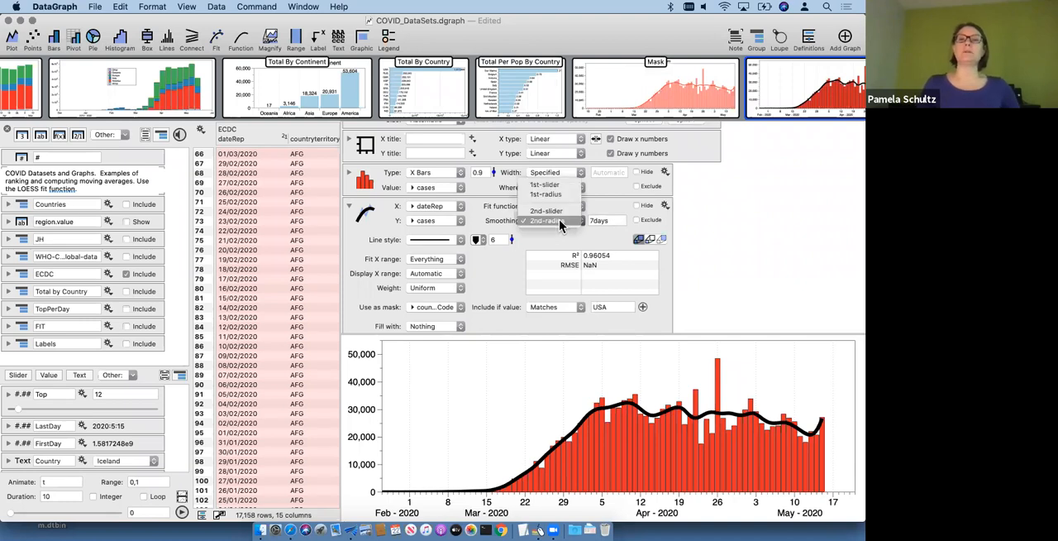
{"action": "left_click", "coordinate": [542, 198]}
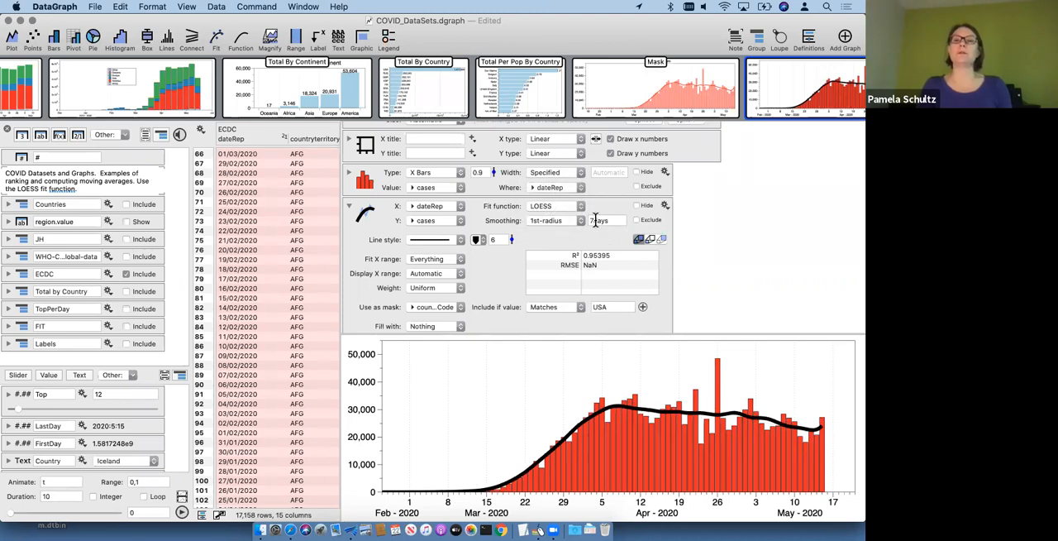
{"action": "left_click_drag", "start_coordinate": [595, 220], "coordinate": [583, 219]}
{"action": "type", "text": "5"}
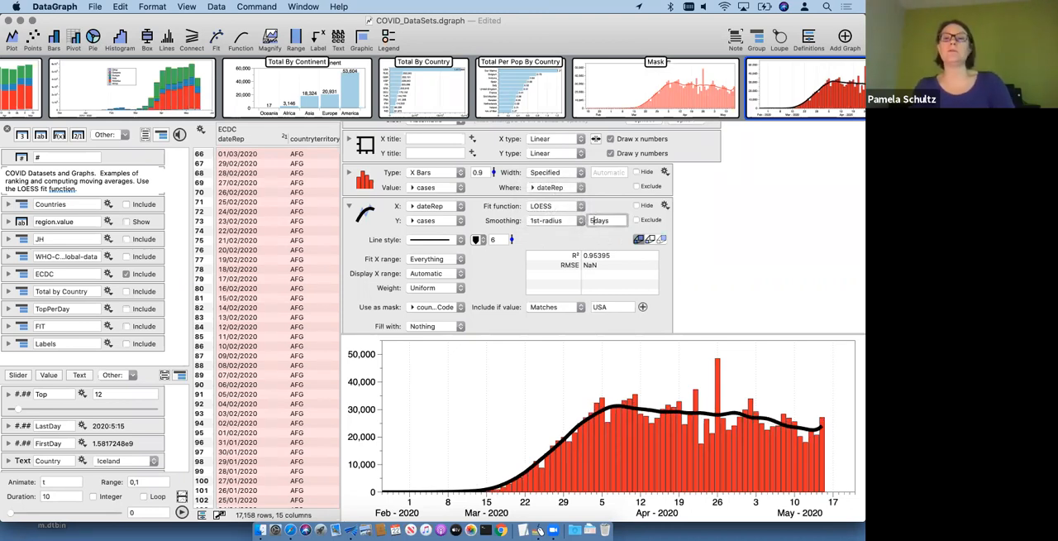
{"action": "key", "text": "Return"}
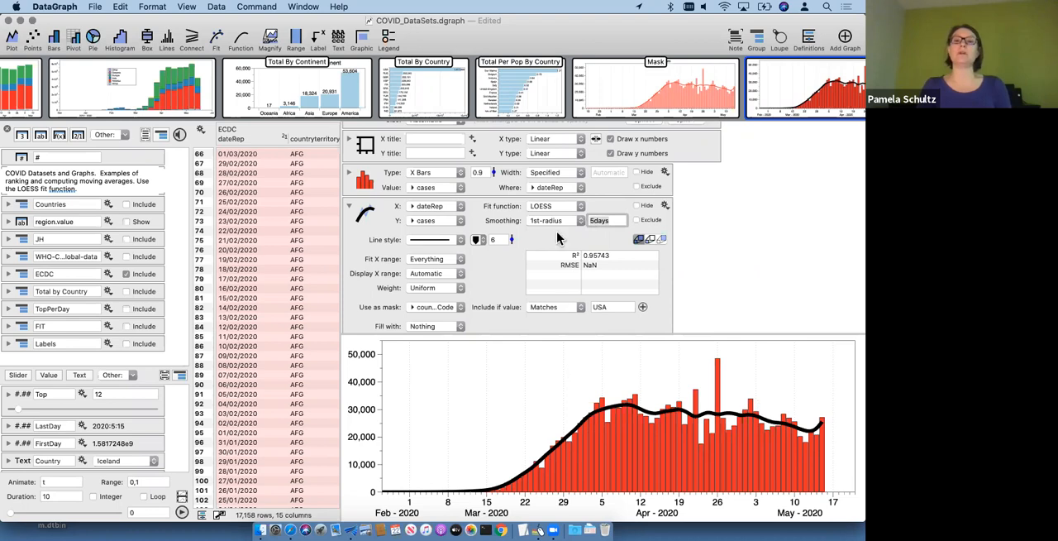
{"action": "left_click", "coordinate": [557, 271]}
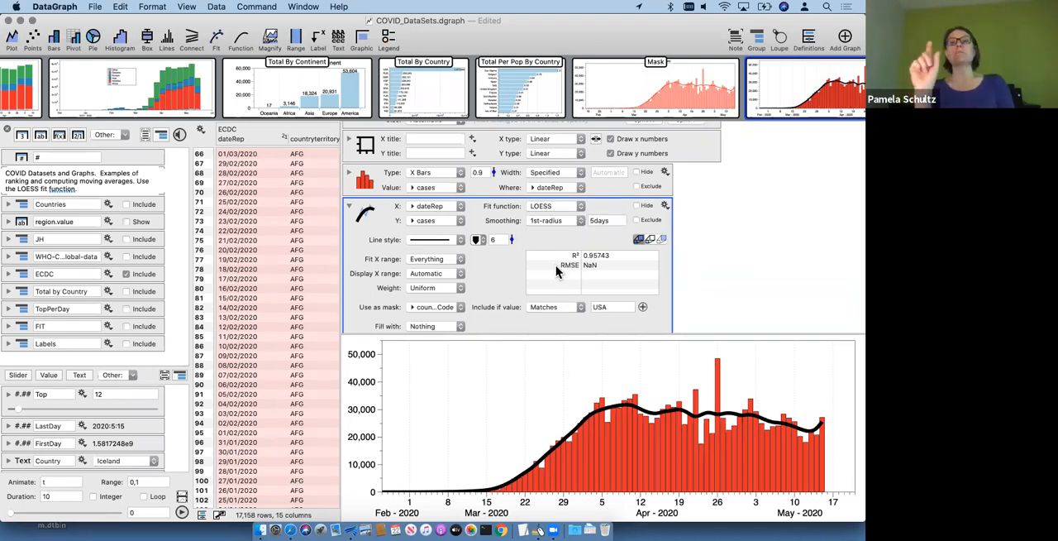
Step: Try 2nd-radius smoothing on the LOESS fit with a radius of 10days for comparison
{"action": "left_click", "coordinate": [544, 222]}
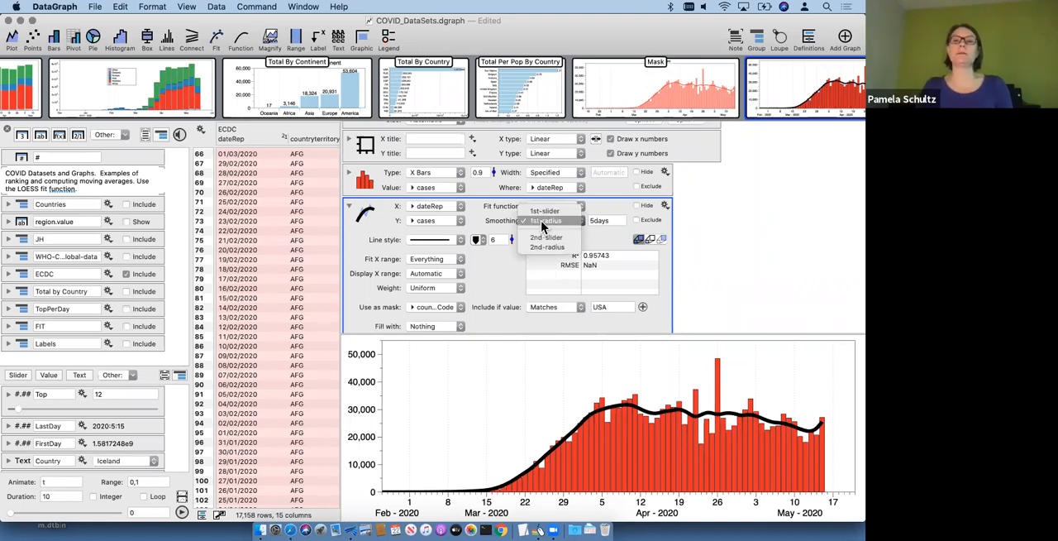
{"action": "left_click", "coordinate": [558, 247]}
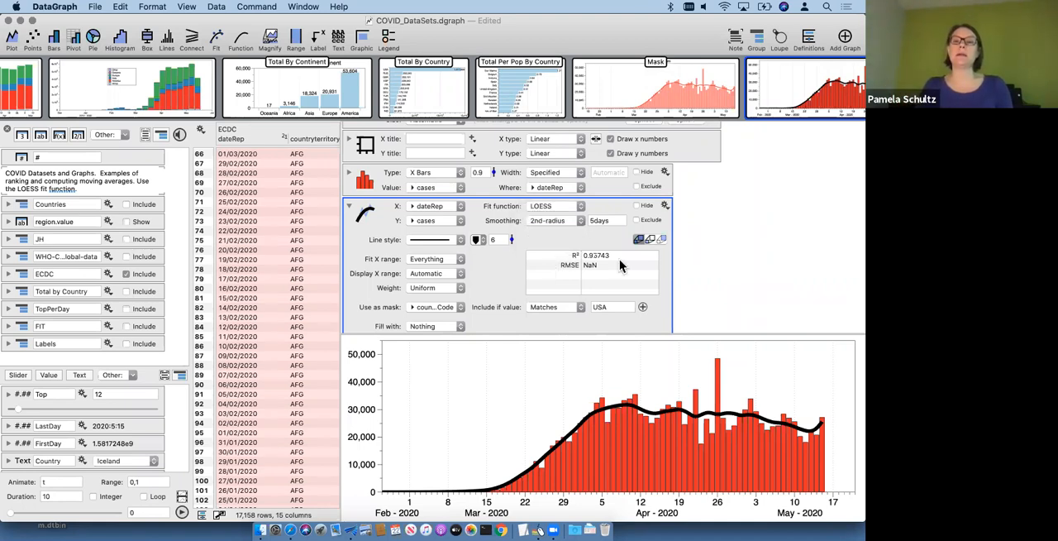
{"action": "left_click", "coordinate": [591, 220]}
{"action": "type", "text": "10"}
{"action": "key", "text": "Return"}
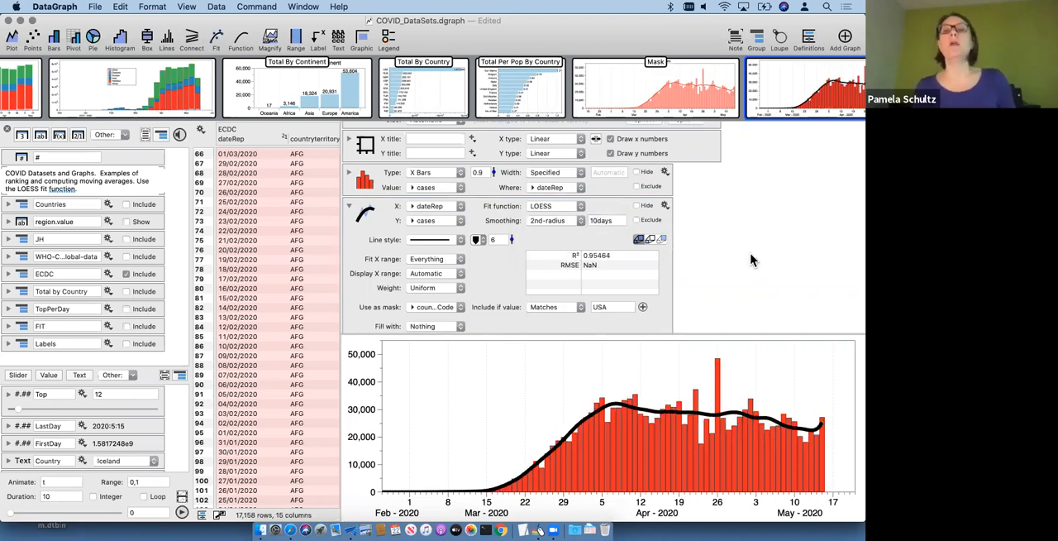
Step: Switch the LOESS smoothing back to 1st-radius and set its radius to 5days
{"action": "left_click", "coordinate": [551, 220]}
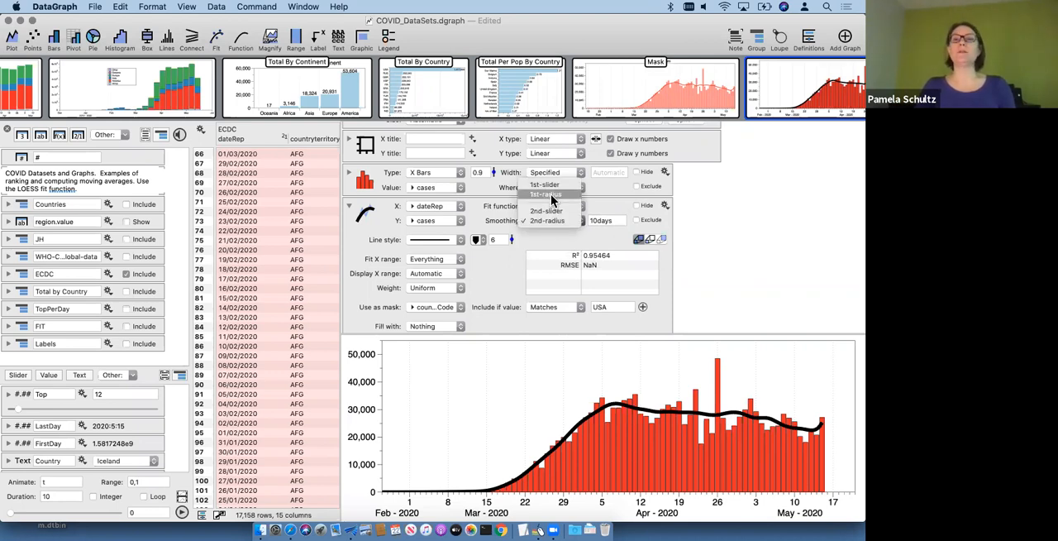
{"action": "left_click", "coordinate": [551, 198]}
{"action": "left_click", "coordinate": [594, 220]}
{"action": "key", "text": "BackSpace"}
{"action": "type", "text": "5"}
{"action": "key", "text": "Return"}
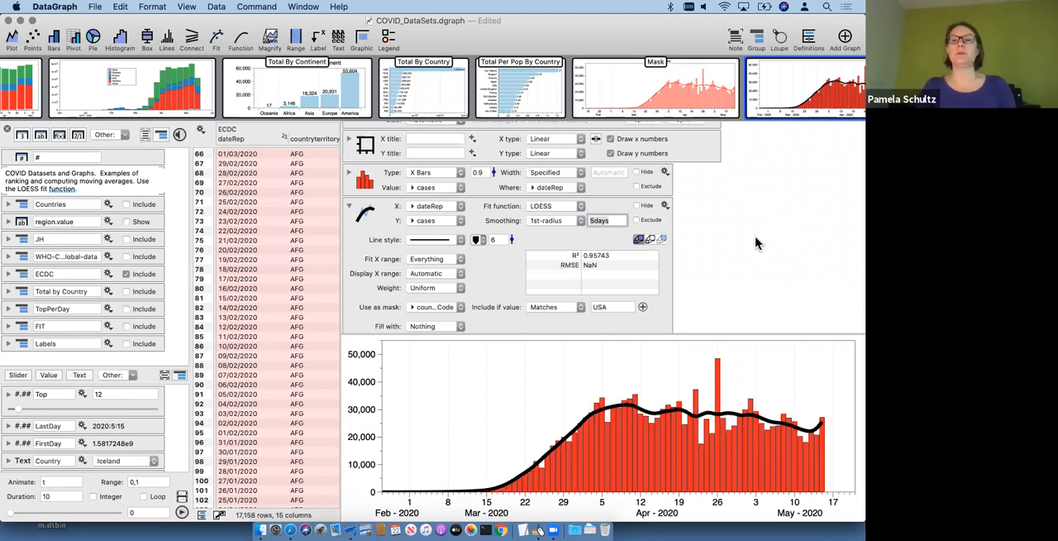
{"action": "left_click", "coordinate": [587, 229]}
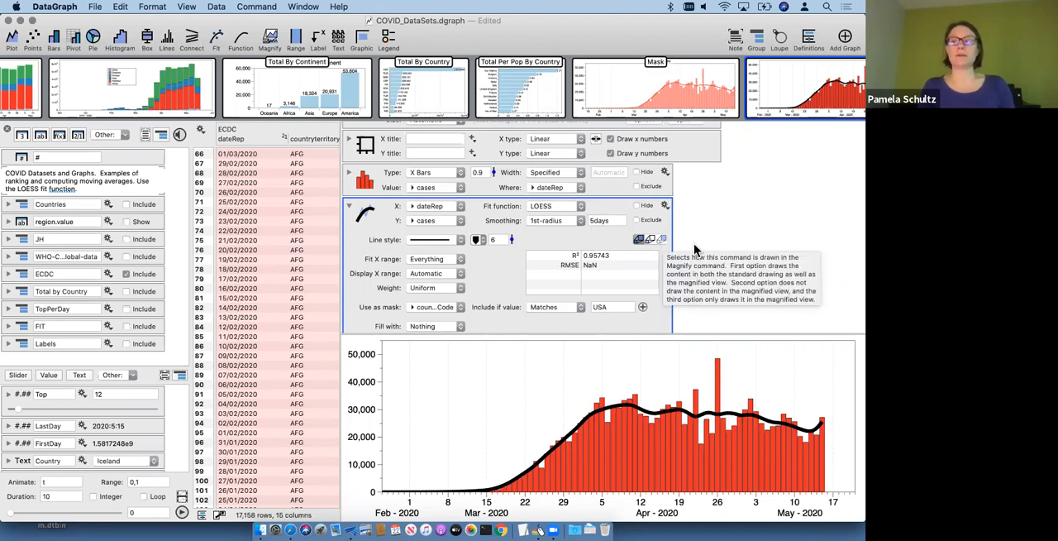
{"action": "left_click", "coordinate": [751, 244]}
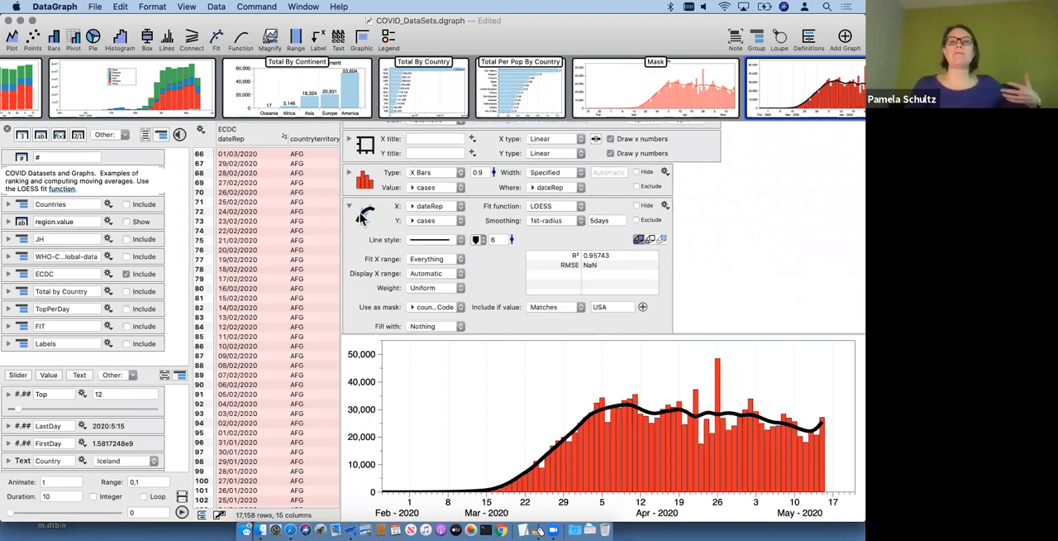
Step: View the Mask graph for the United States, temporarily enlarging its drawing area to examine the bars and fit line
{"action": "left_click", "coordinate": [667, 93]}
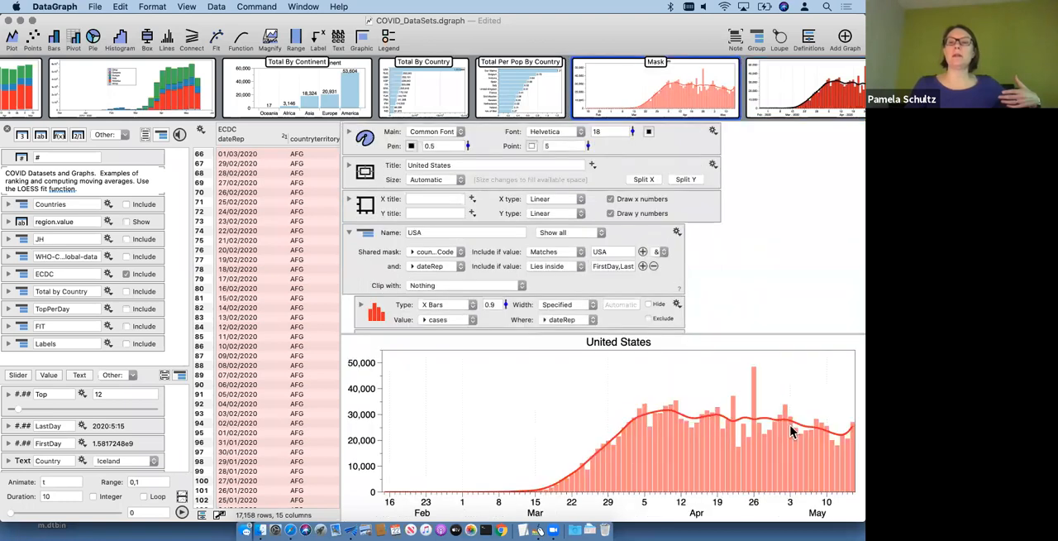
{"action": "left_click_drag", "start_coordinate": [723, 333], "coordinate": [735, 195]}
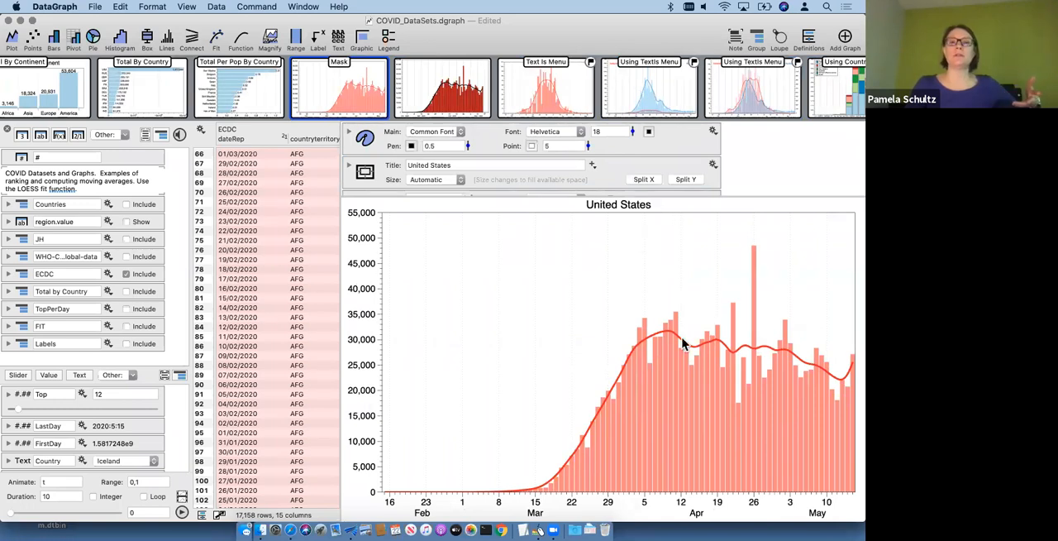
{"action": "left_click_drag", "start_coordinate": [761, 196], "coordinate": [758, 349]}
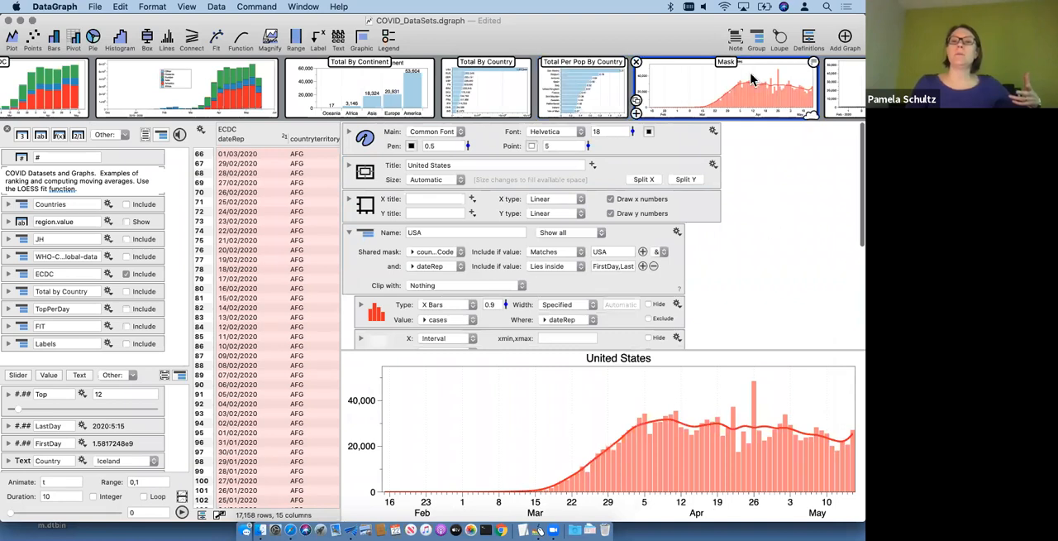
{"action": "scroll", "coordinate": [607, 90], "scroll_direction": "right", "scroll_amount": 5}
Step: Return to the untitled USA graph with the LOESS fit and set the bars' line style to No Line
{"action": "left_click", "coordinate": [606, 89]}
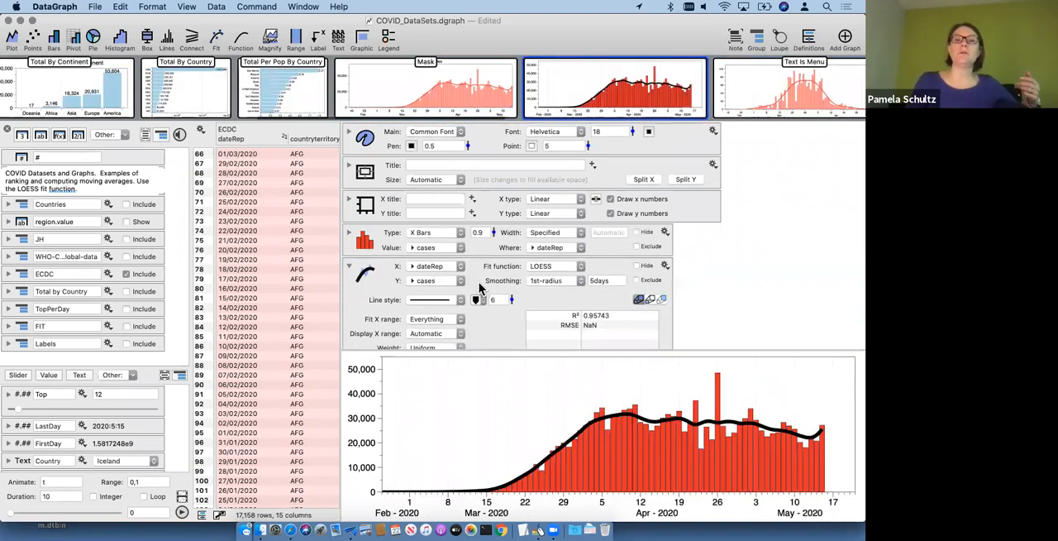
{"action": "scroll", "coordinate": [479, 287], "scroll_direction": "down", "scroll_amount": 5}
{"action": "scroll", "coordinate": [447, 248], "scroll_direction": "up", "scroll_amount": 4}
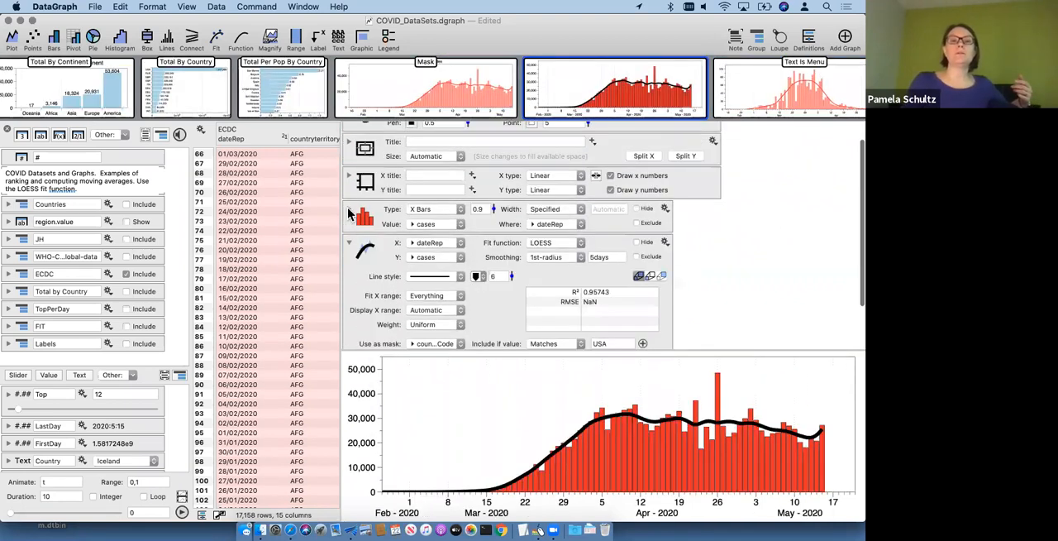
{"action": "left_click", "coordinate": [442, 218]}
{"action": "left_click", "coordinate": [437, 202]}
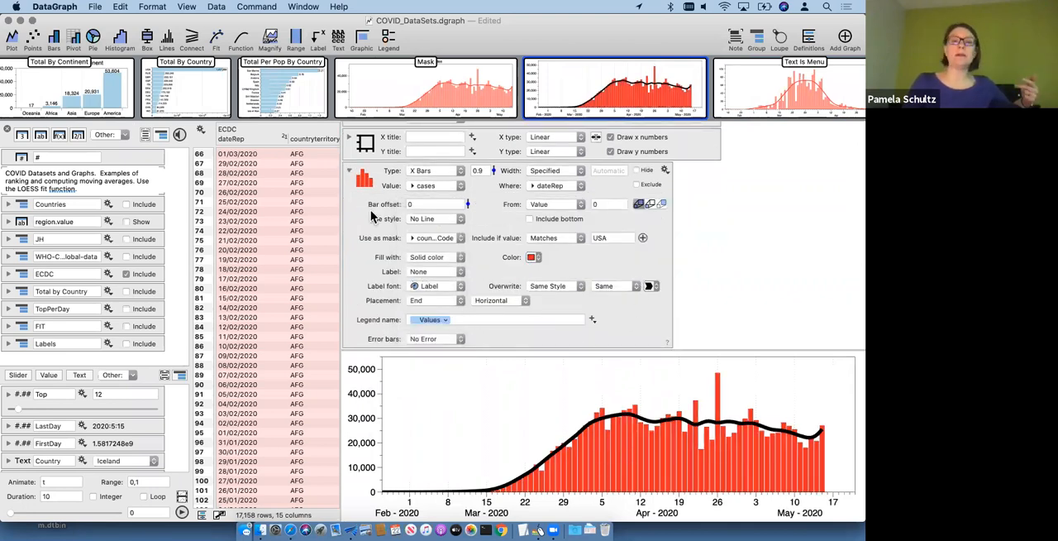
Step: Change the LOESS fit line's color to Line Color 1 and collapse the bar and fit settings
{"action": "scroll", "coordinate": [529, 289], "scroll_direction": "down", "scroll_amount": 5}
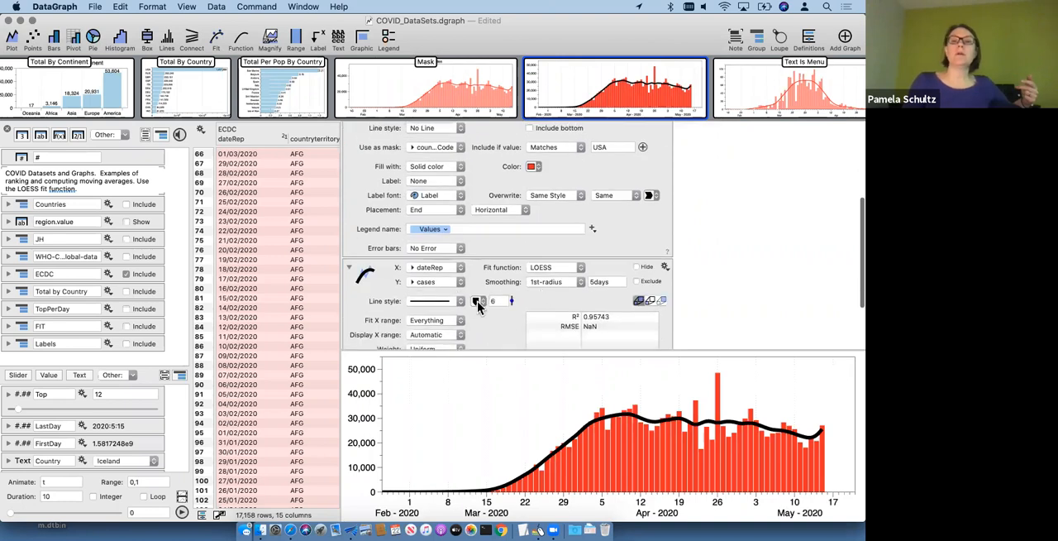
{"action": "left_click", "coordinate": [476, 302]}
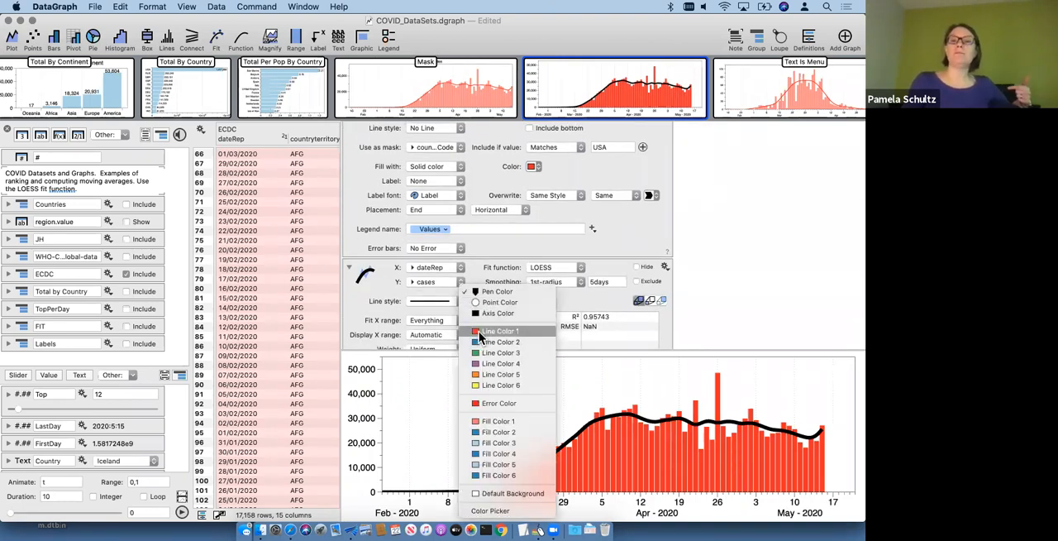
{"action": "left_click", "coordinate": [499, 331]}
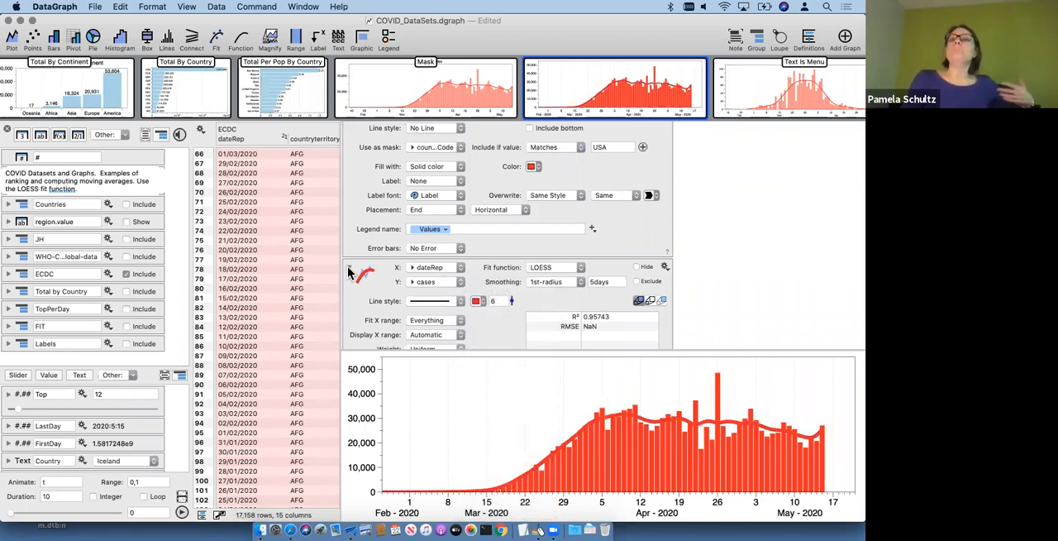
{"action": "scroll", "coordinate": [348, 271], "scroll_direction": "up", "scroll_amount": 5}
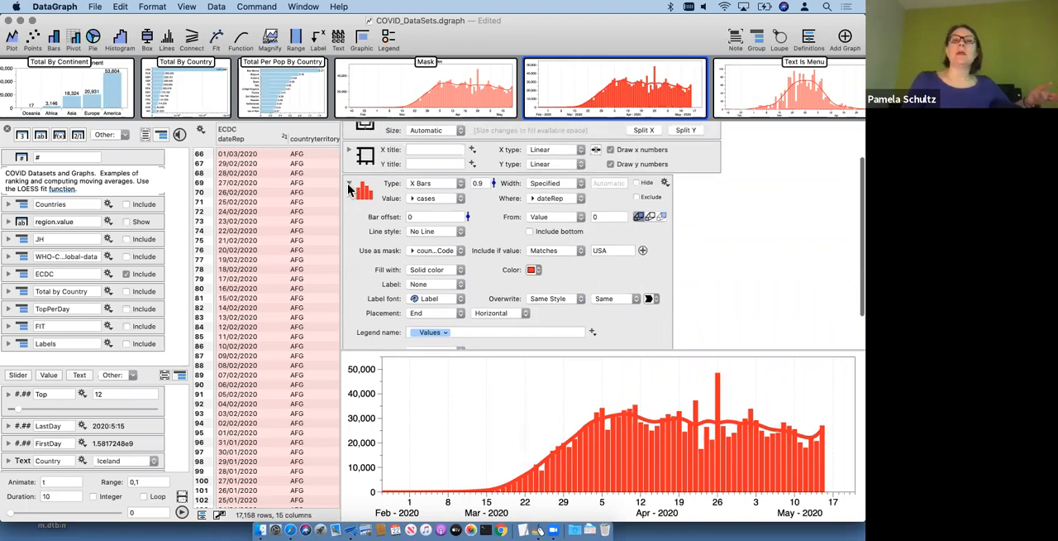
{"action": "left_click", "coordinate": [349, 185]}
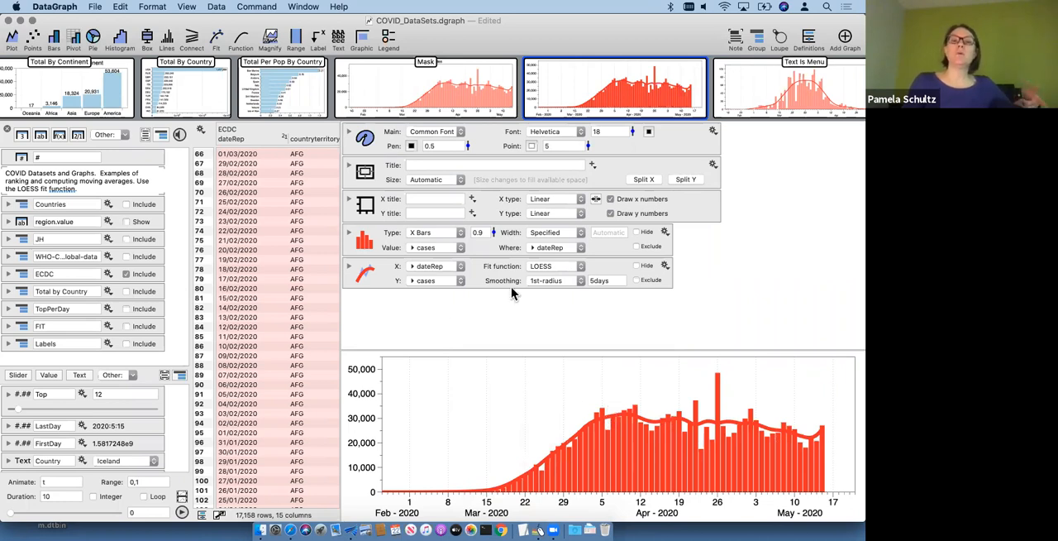
Step: Reopen the Mask graph to view its shared USA mask settings
{"action": "mouse_move", "coordinate": [465, 97]}
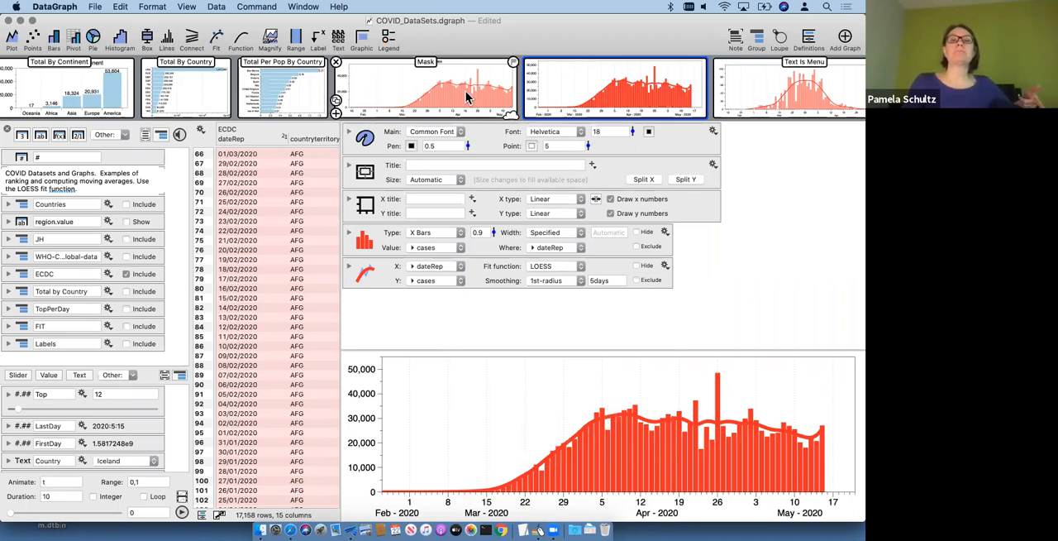
{"action": "left_click", "coordinate": [446, 89]}
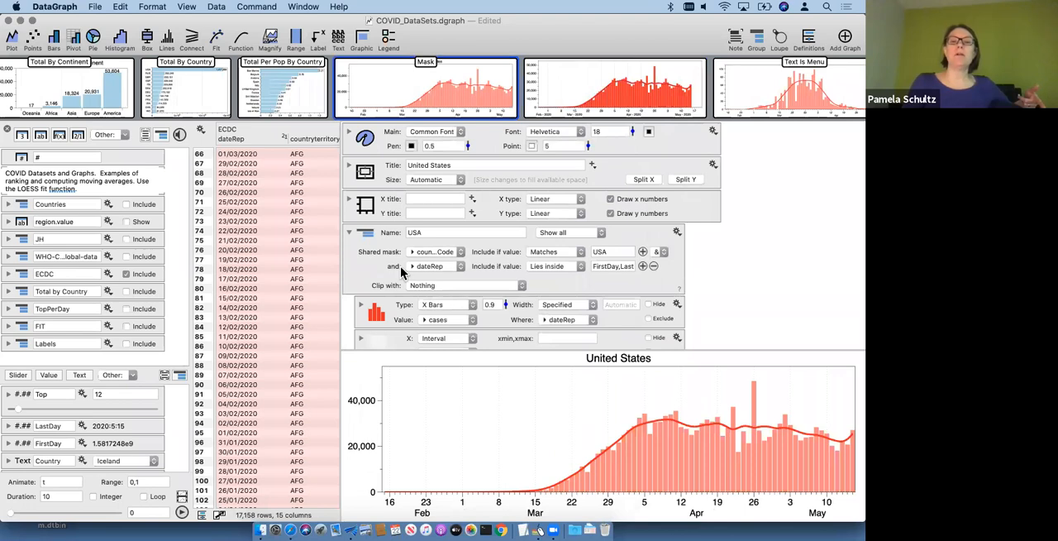
Step: Examine the order of the bars, interval range and LOESS fit commands inside the Mask graph's USA group
{"action": "scroll", "coordinate": [385, 283], "scroll_direction": "down", "scroll_amount": 4}
{"action": "left_click", "coordinate": [385, 288]}
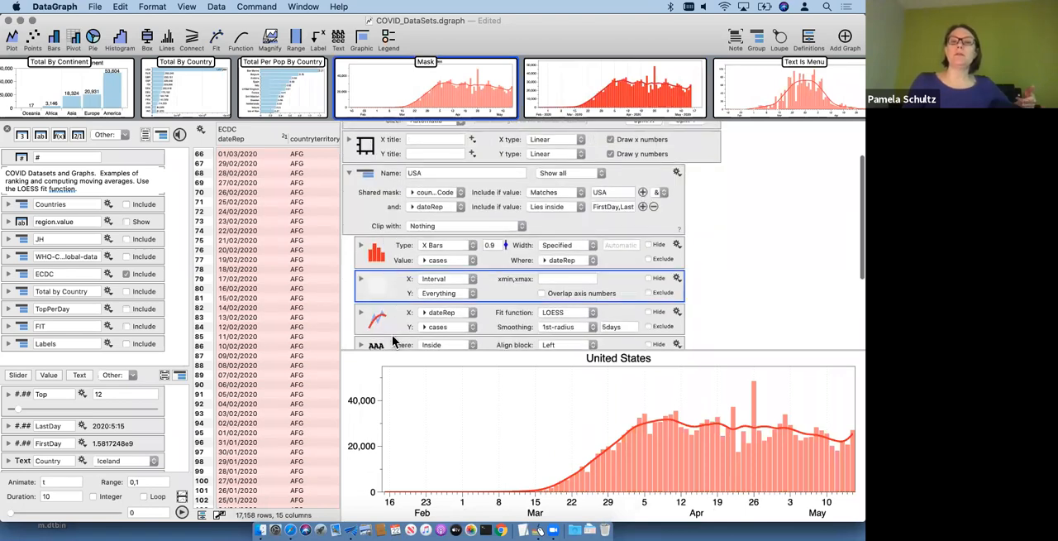
{"action": "left_click", "coordinate": [392, 325]}
{"action": "left_click", "coordinate": [390, 254]}
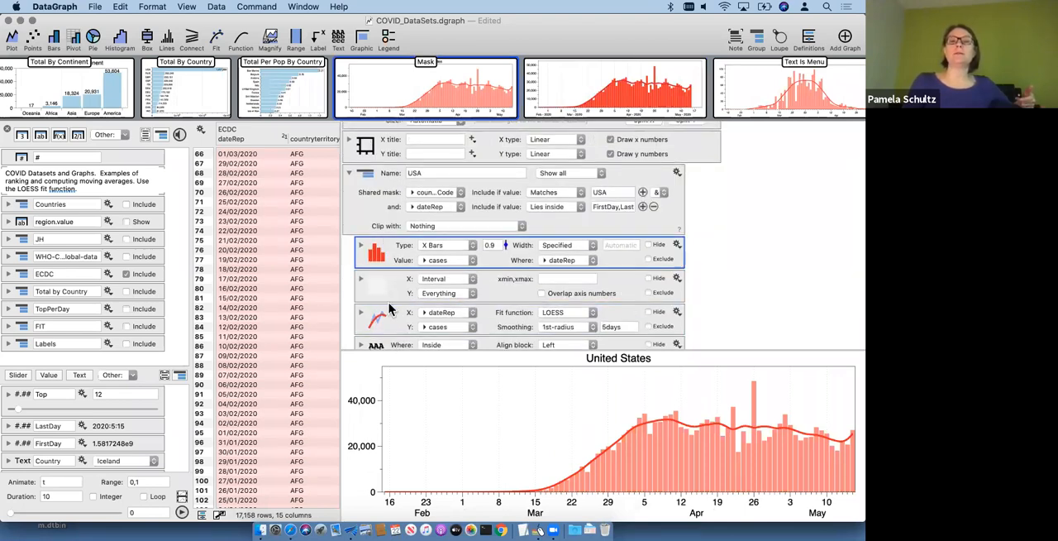
{"action": "left_click", "coordinate": [392, 290]}
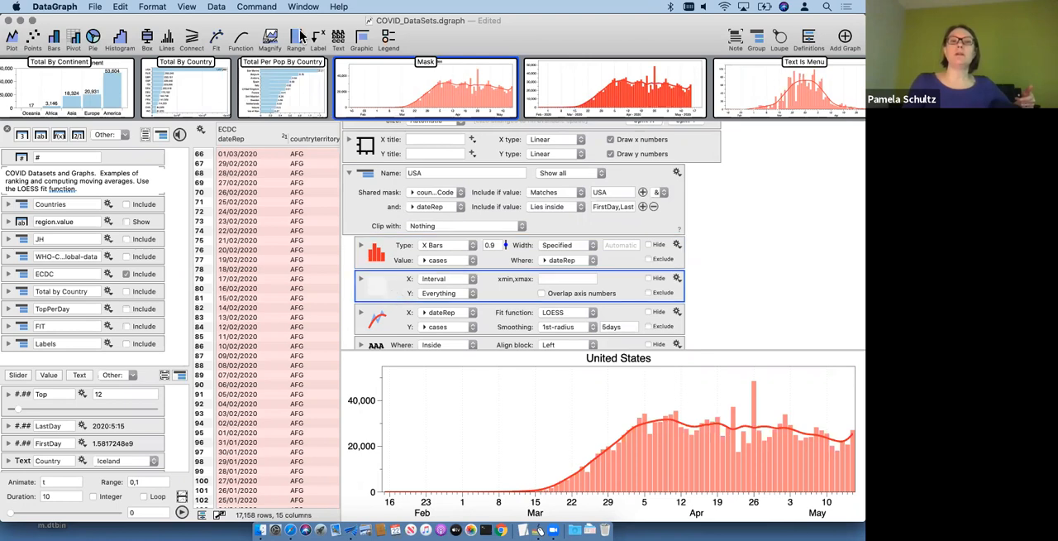
{"action": "left_click", "coordinate": [543, 277]}
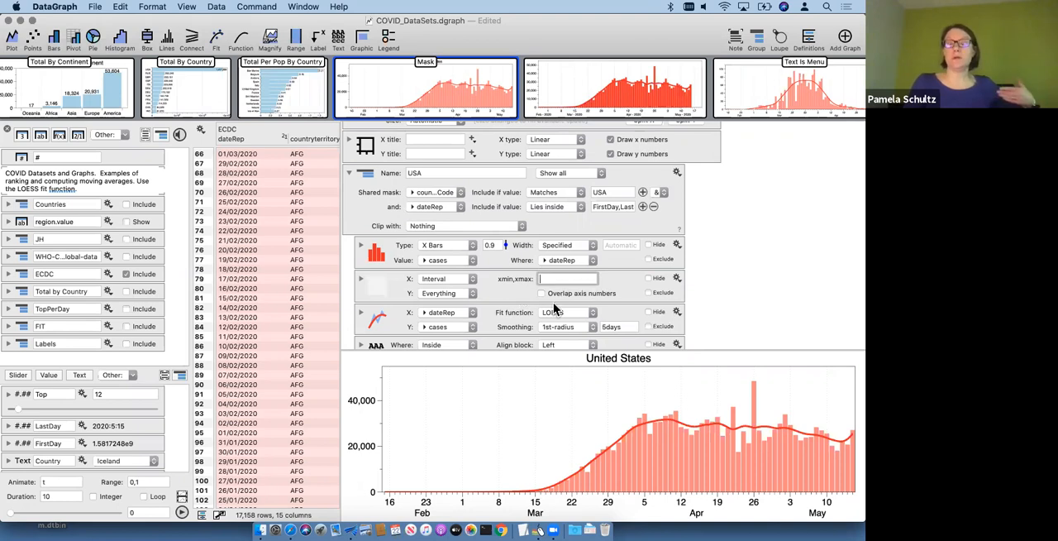
{"action": "left_click", "coordinate": [371, 285]}
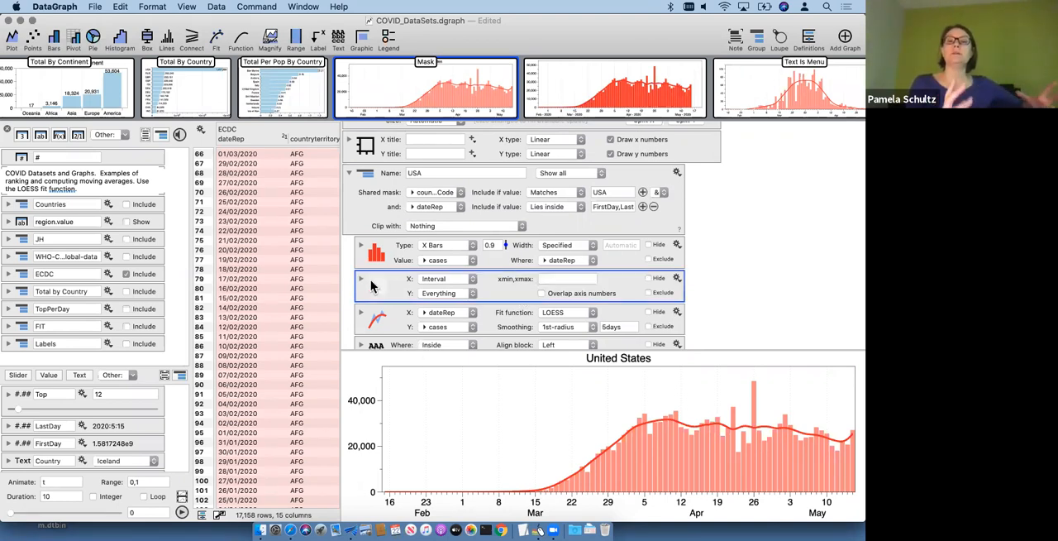
{"action": "left_click", "coordinate": [378, 253]}
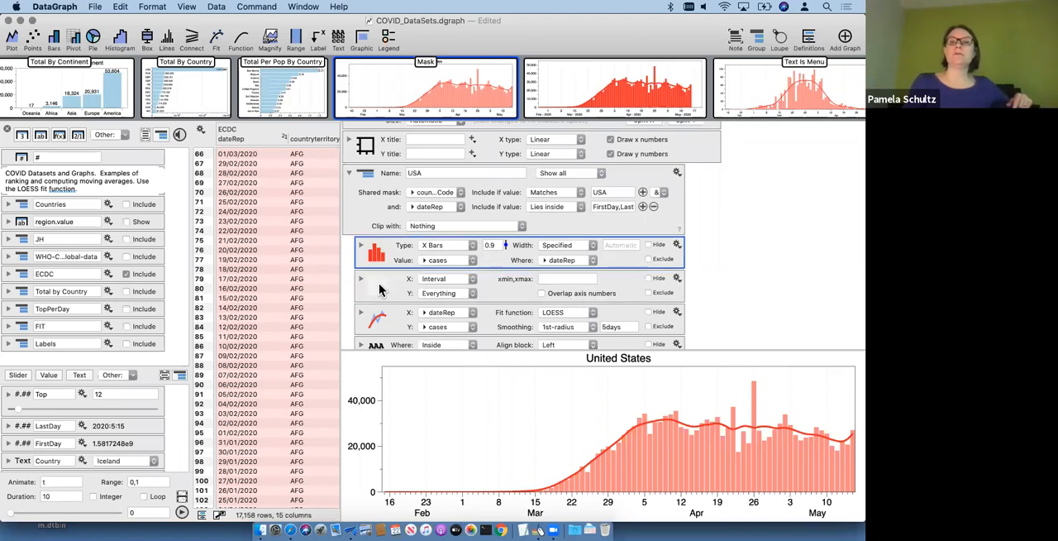
{"action": "left_click", "coordinate": [379, 324]}
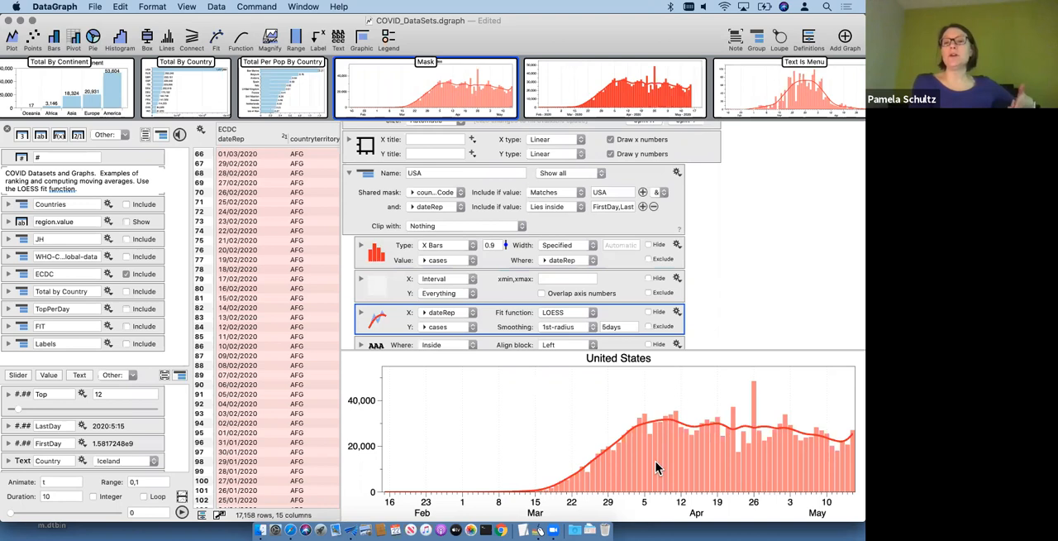
Step: Copy the Mask graph's interval range command into the untitled USA graph and place it between the bars and the LOESS fit
{"action": "left_click", "coordinate": [382, 291]}
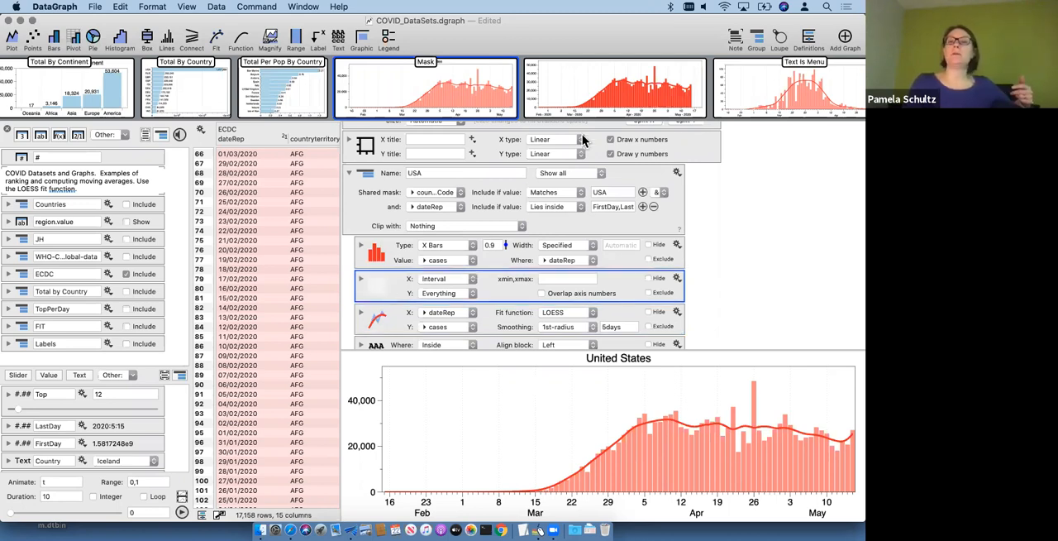
{"action": "left_click", "coordinate": [608, 87]}
{"action": "key", "text": "super+v"}
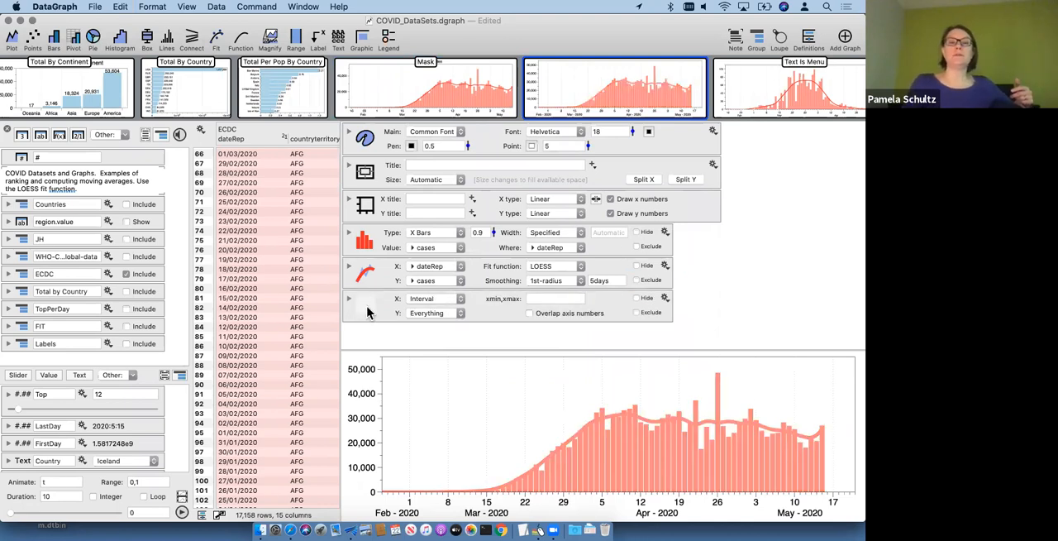
{"action": "left_click_drag", "start_coordinate": [372, 313], "coordinate": [374, 271]}
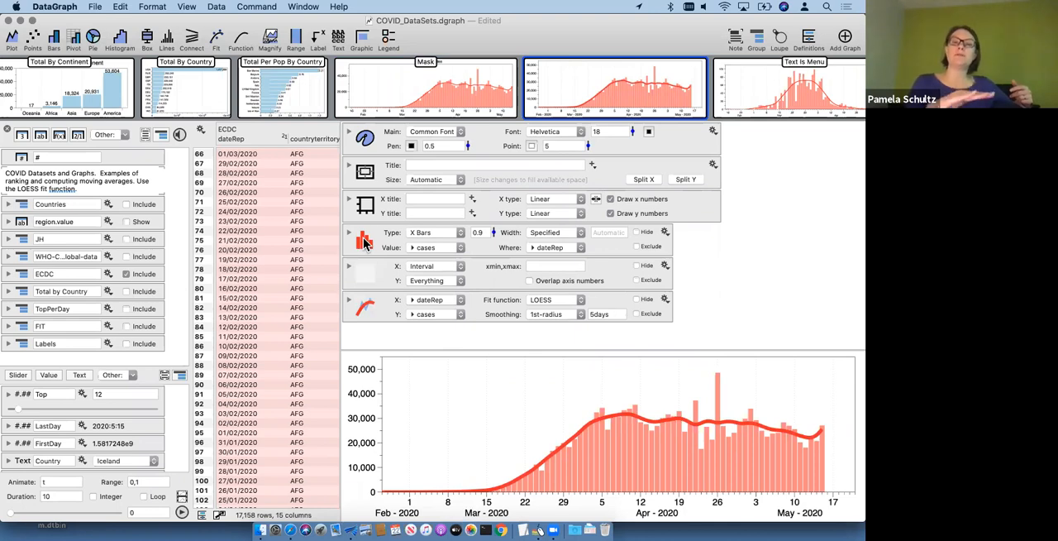
{"action": "left_click", "coordinate": [365, 241]}
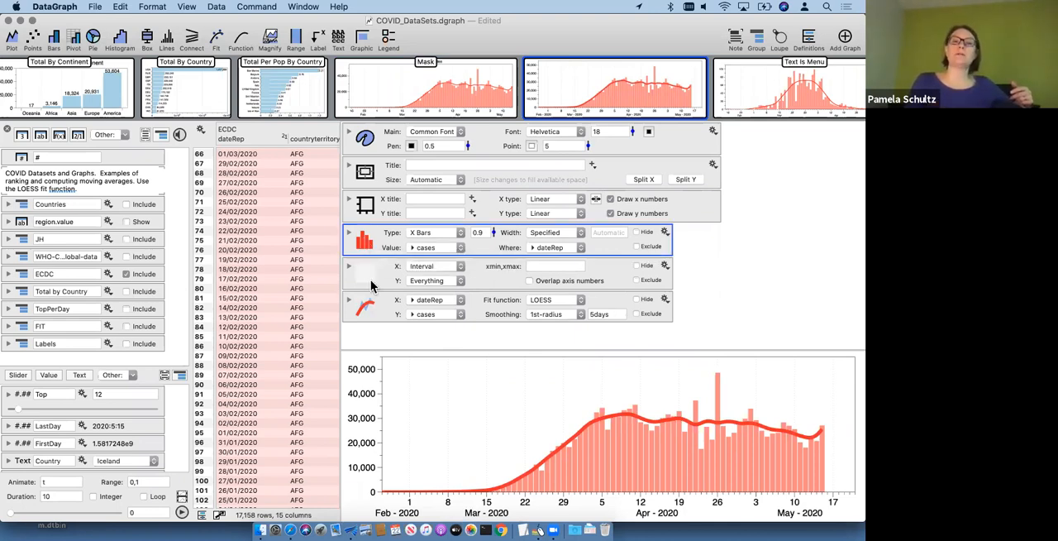
{"action": "left_click", "coordinate": [367, 276]}
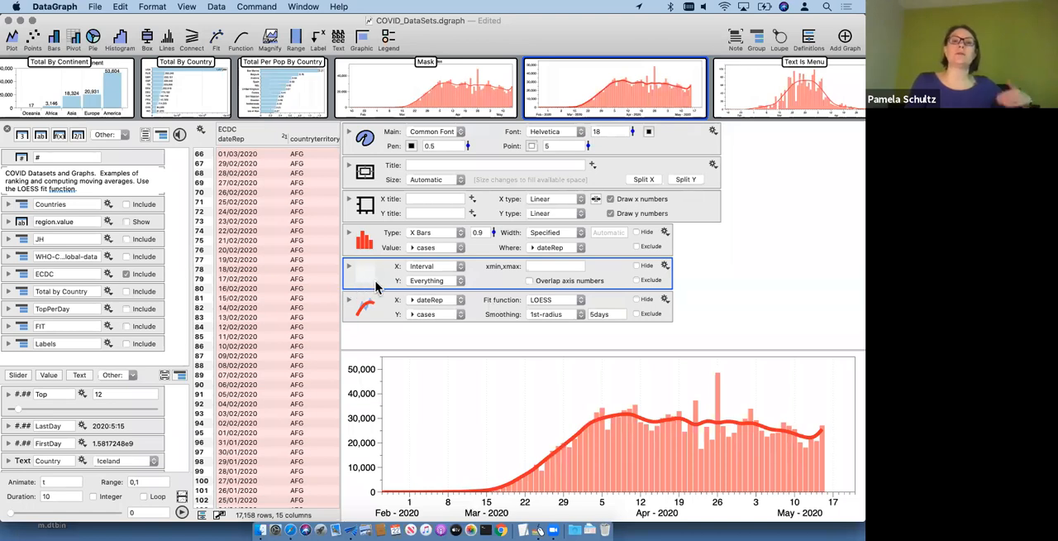
{"action": "left_click", "coordinate": [366, 309]}
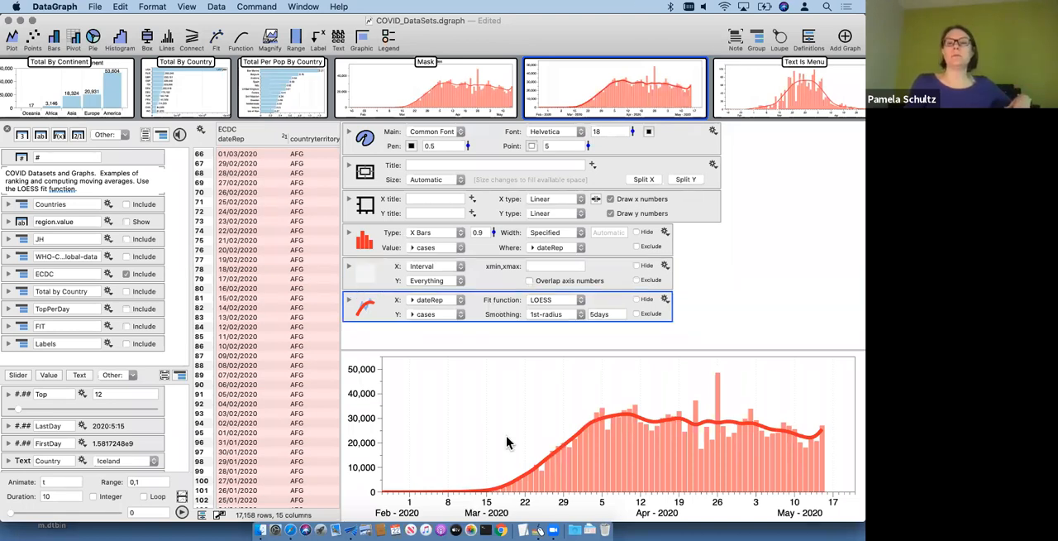
{"action": "left_click", "coordinate": [698, 255]}
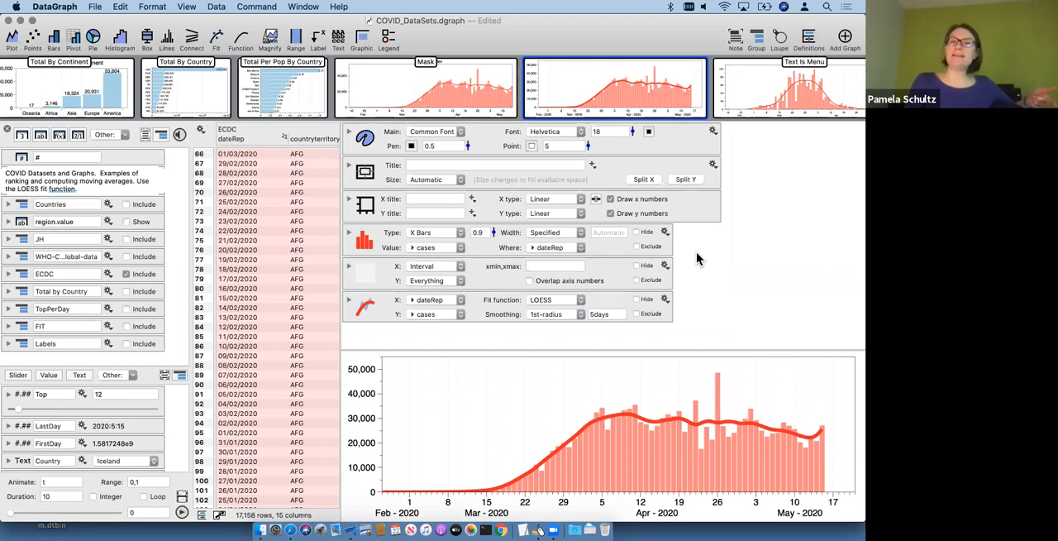
Step: Expand the untitled graph's style settings and check which palette color the bars use as their fill
{"action": "left_click", "coordinate": [350, 132]}
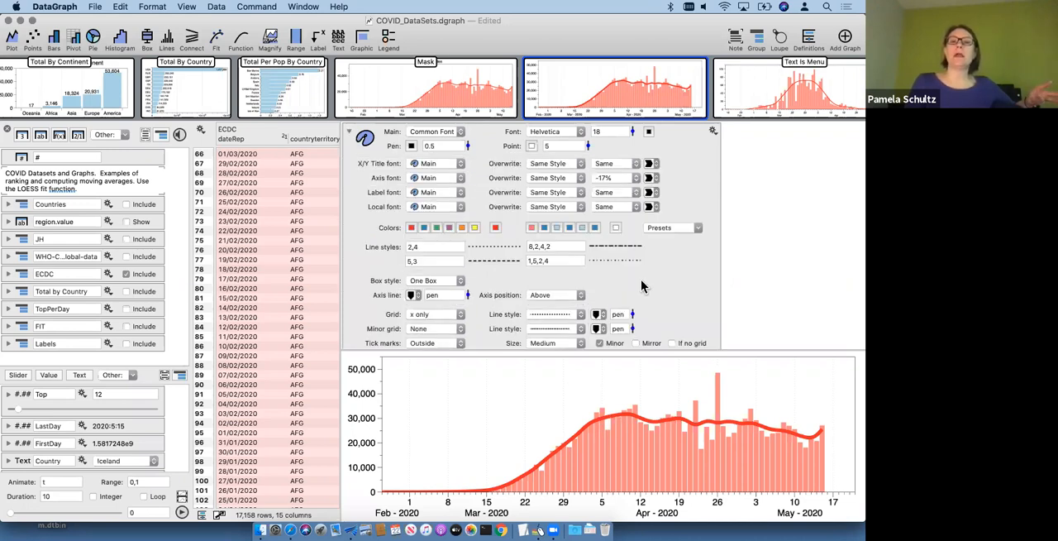
{"action": "scroll", "coordinate": [643, 286], "scroll_direction": "down", "scroll_amount": 5}
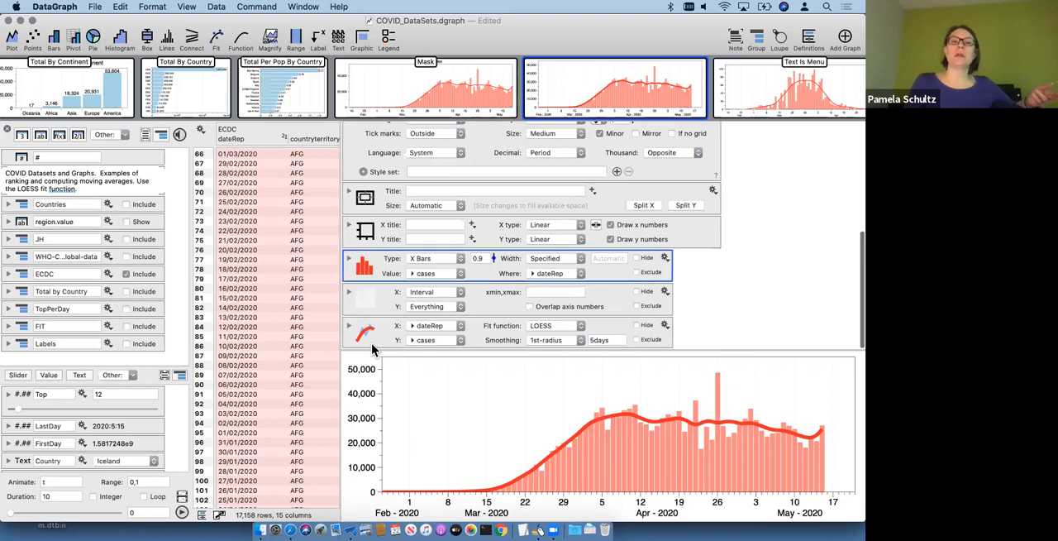
{"action": "left_click", "coordinate": [372, 339]}
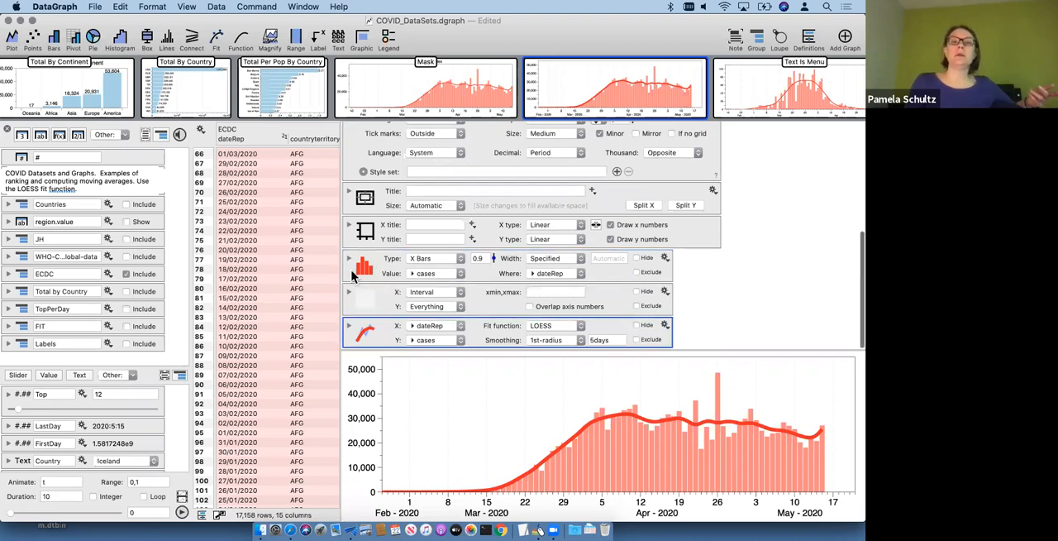
{"action": "left_click", "coordinate": [350, 259]}
{"action": "left_click", "coordinate": [539, 260]}
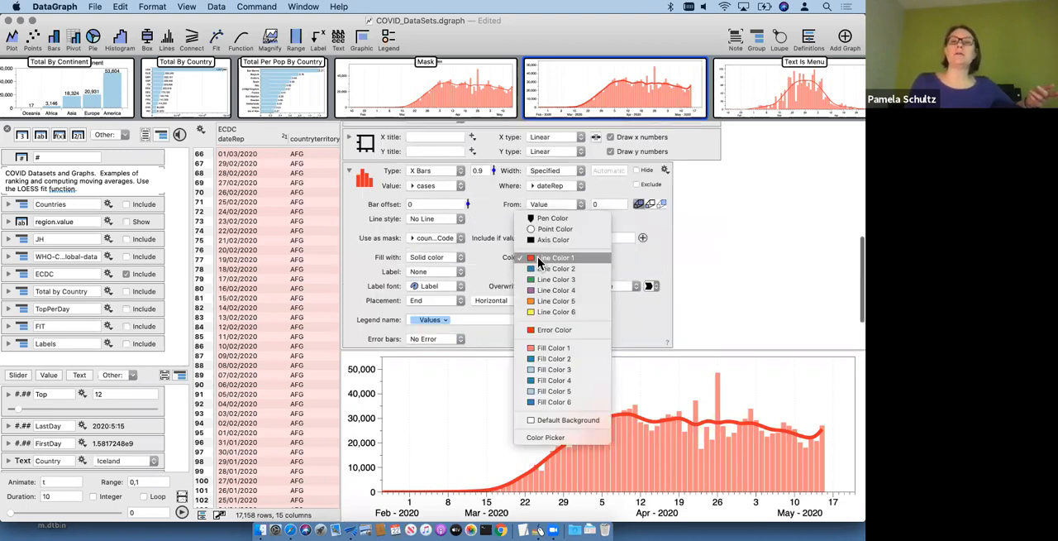
{"action": "left_click", "coordinate": [704, 262]}
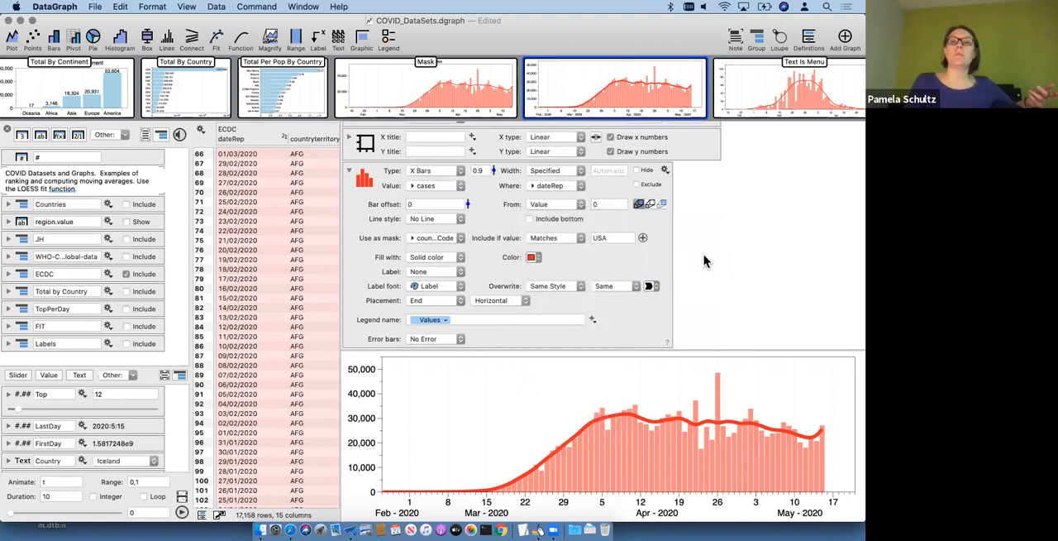
{"action": "left_click", "coordinate": [349, 170]}
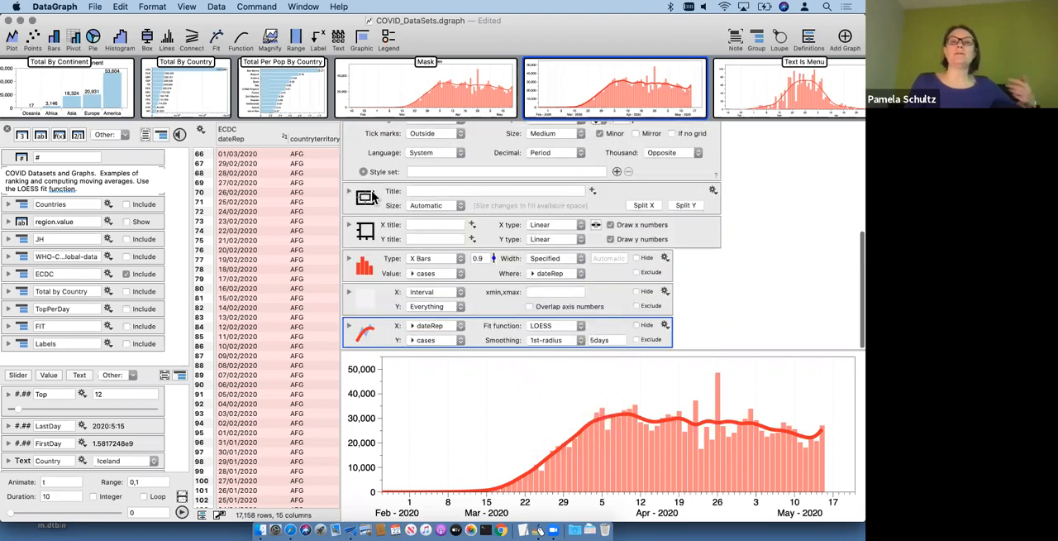
{"action": "scroll", "coordinate": [388, 232], "scroll_direction": "up", "scroll_amount": 8}
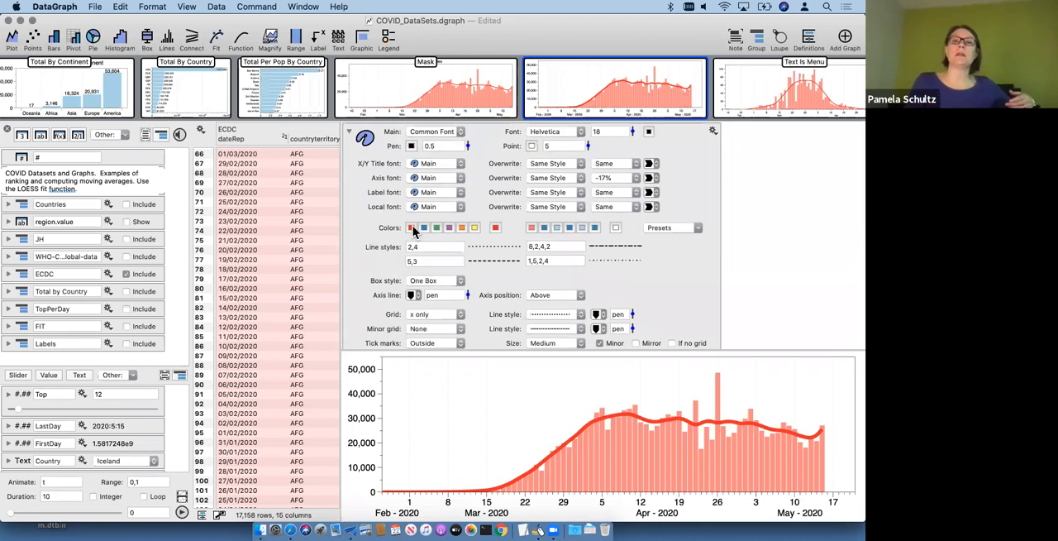
Step: Change the first line color in the untitled graph's style palette to Teal and close the color picker
{"action": "left_click", "coordinate": [412, 228]}
{"action": "left_click", "coordinate": [173, 241]}
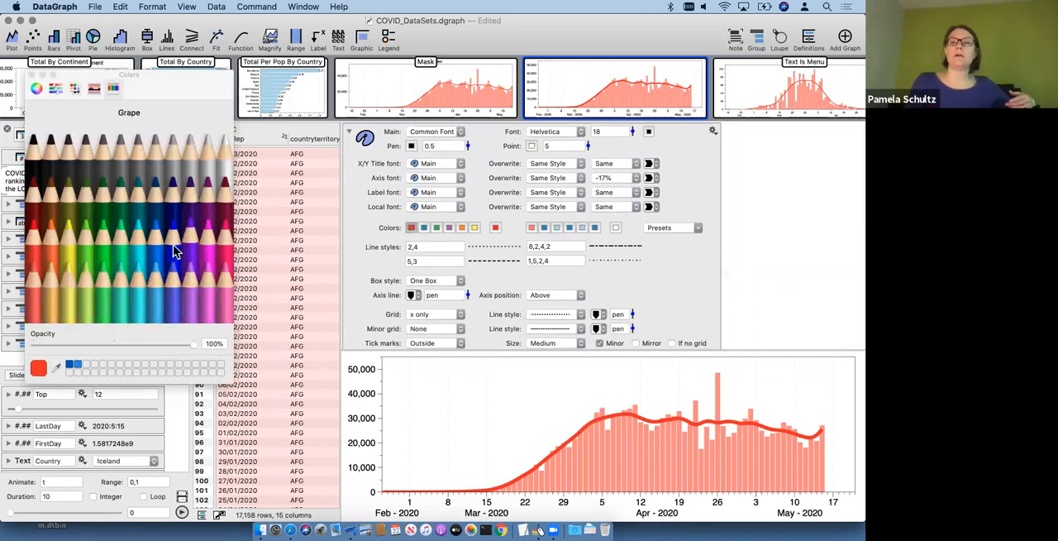
{"action": "left_click", "coordinate": [139, 189]}
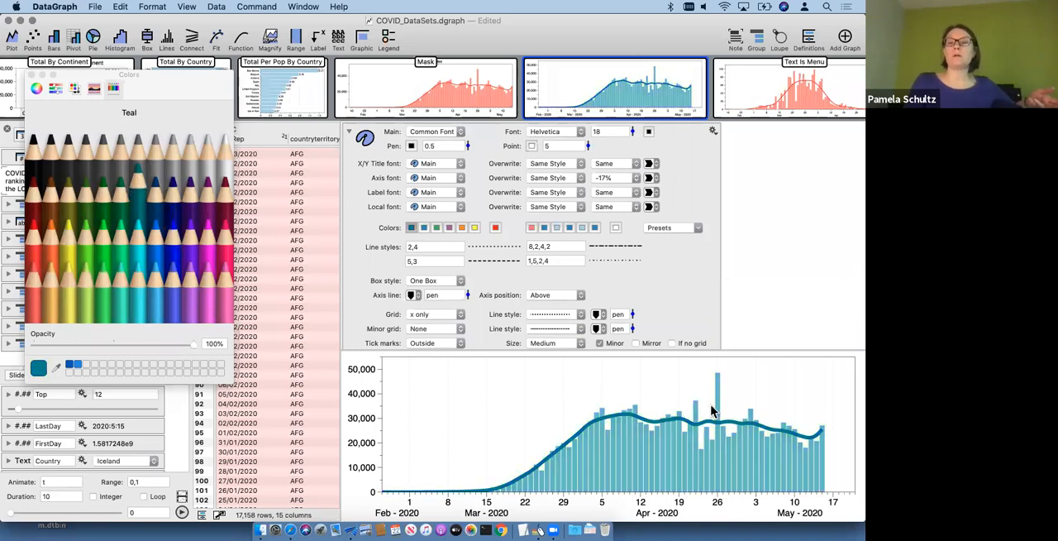
{"action": "left_click", "coordinate": [31, 75]}
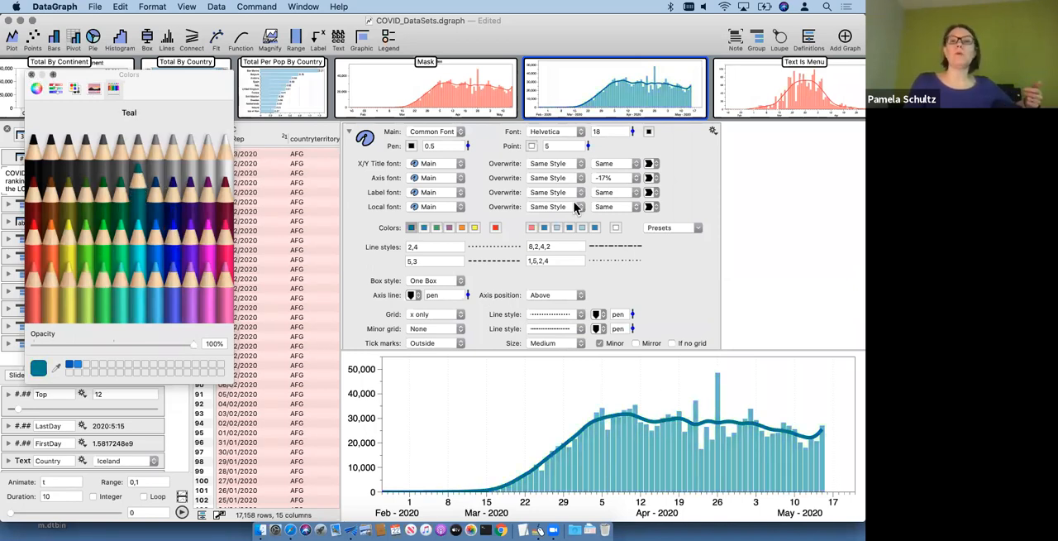
Step: Review the bars' settings, keep their fill on Line Color 1, and collapse them again
{"action": "scroll", "coordinate": [639, 255], "scroll_direction": "down", "scroll_amount": 2}
{"action": "scroll", "coordinate": [638, 255], "scroll_direction": "down", "scroll_amount": 2}
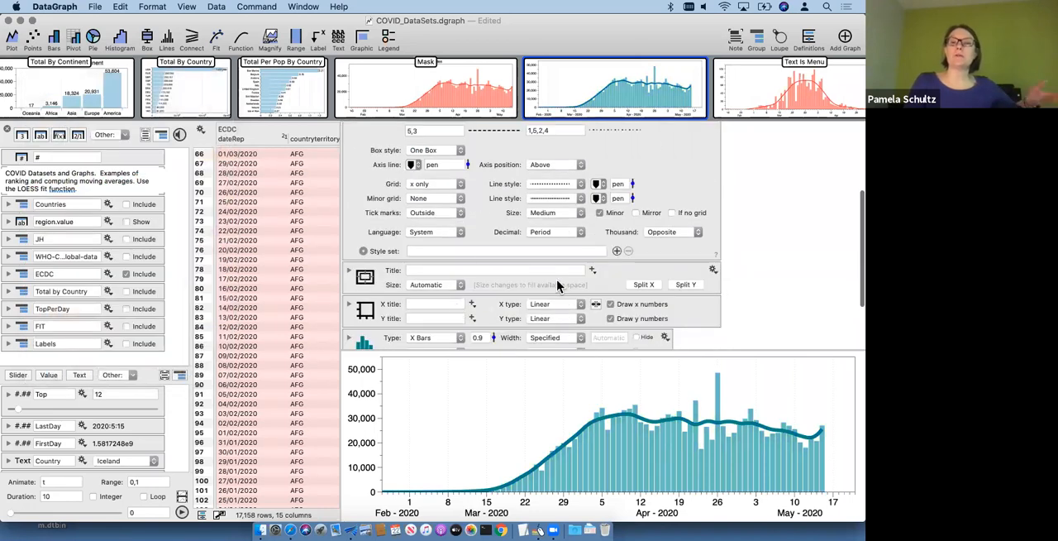
{"action": "scroll", "coordinate": [352, 263], "scroll_direction": "down", "scroll_amount": 4}
{"action": "left_click", "coordinate": [351, 261]}
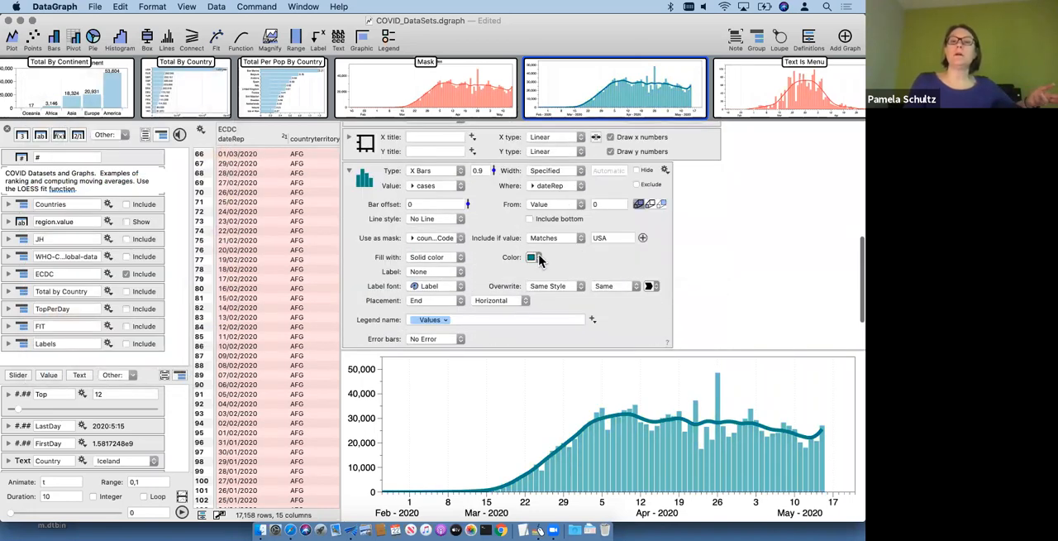
{"action": "left_click", "coordinate": [538, 260]}
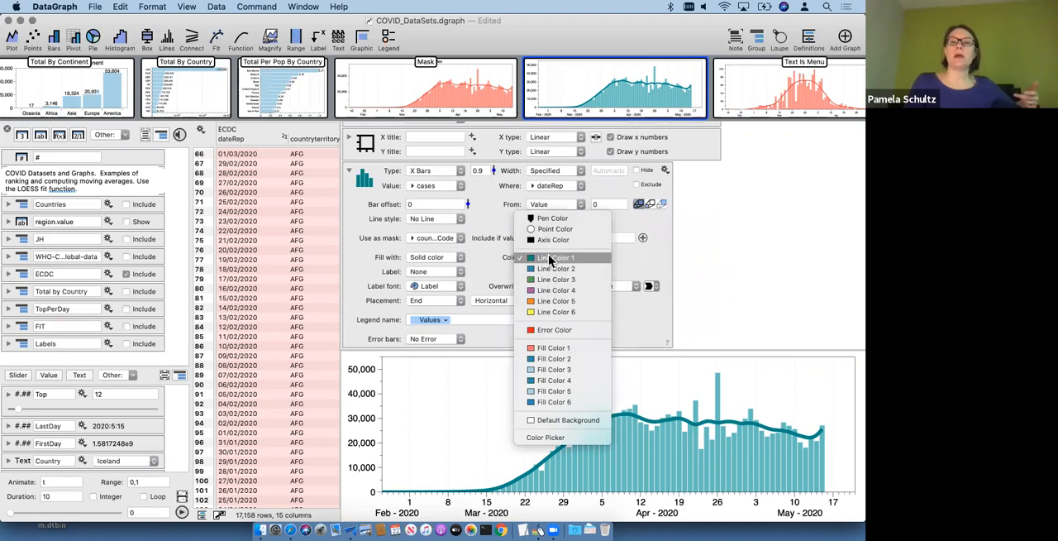
{"action": "left_click", "coordinate": [554, 257]}
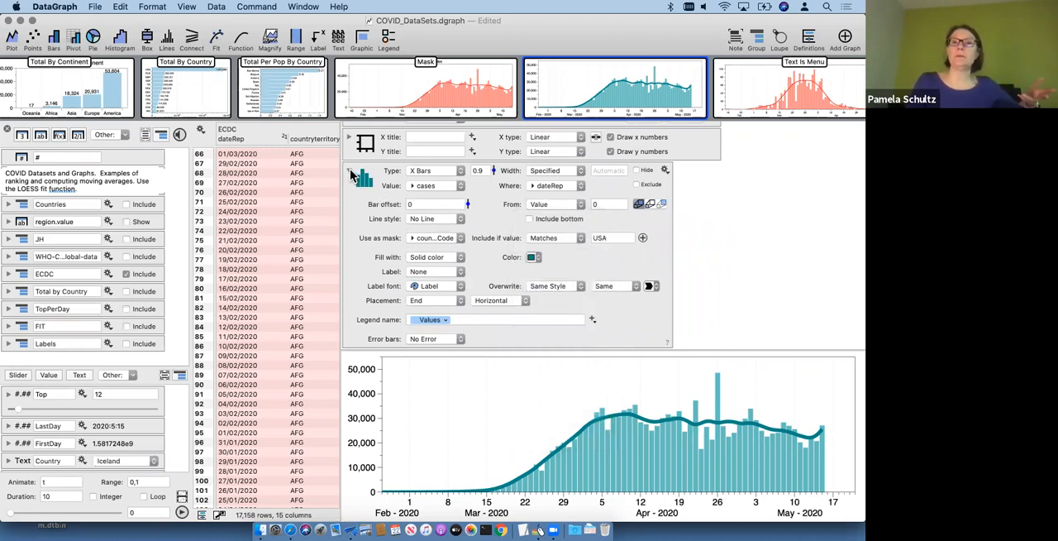
{"action": "left_click", "coordinate": [348, 170]}
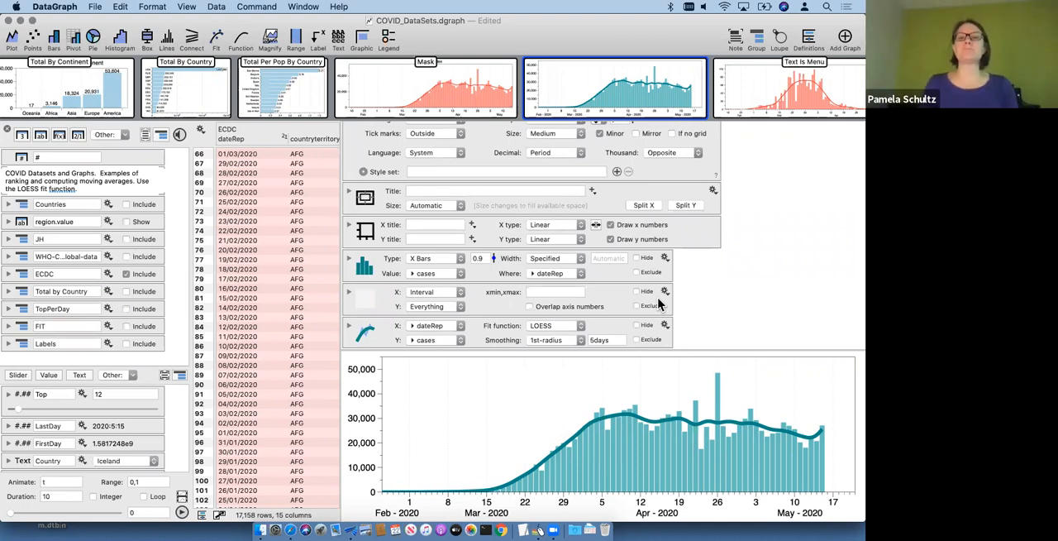
{"action": "left_click", "coordinate": [349, 259]}
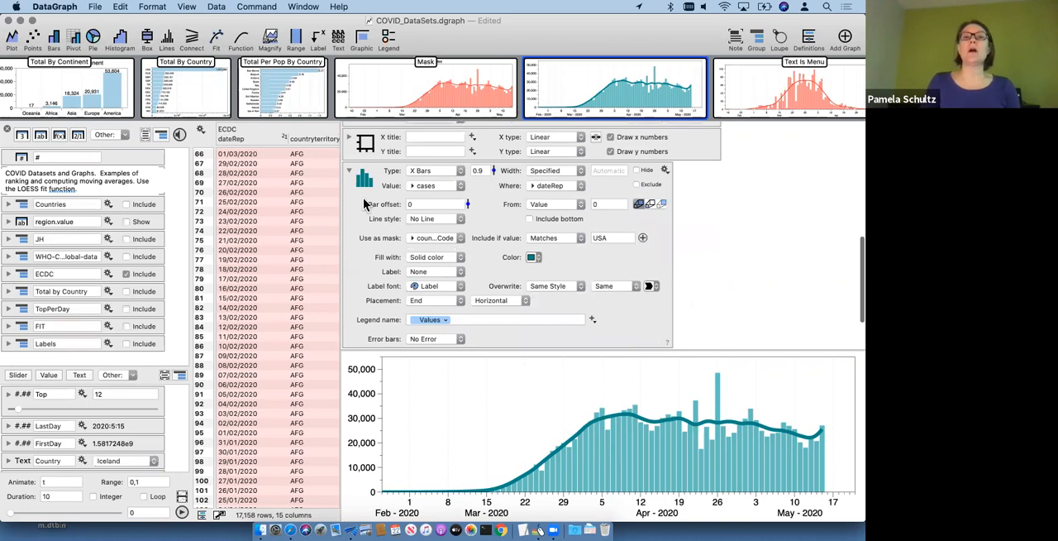
{"action": "left_click", "coordinate": [349, 171]}
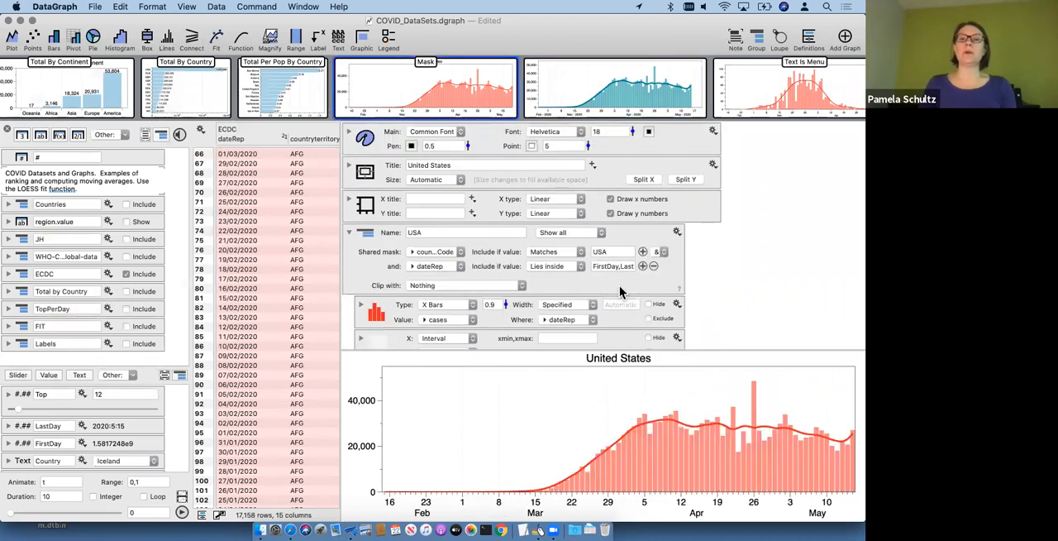
Step: Review the Mask graph's USA group and its shared mask, collapsing and re-expanding the group
{"action": "scroll", "coordinate": [372, 192], "scroll_direction": "down", "scroll_amount": 3}
{"action": "left_click", "coordinate": [366, 187]}
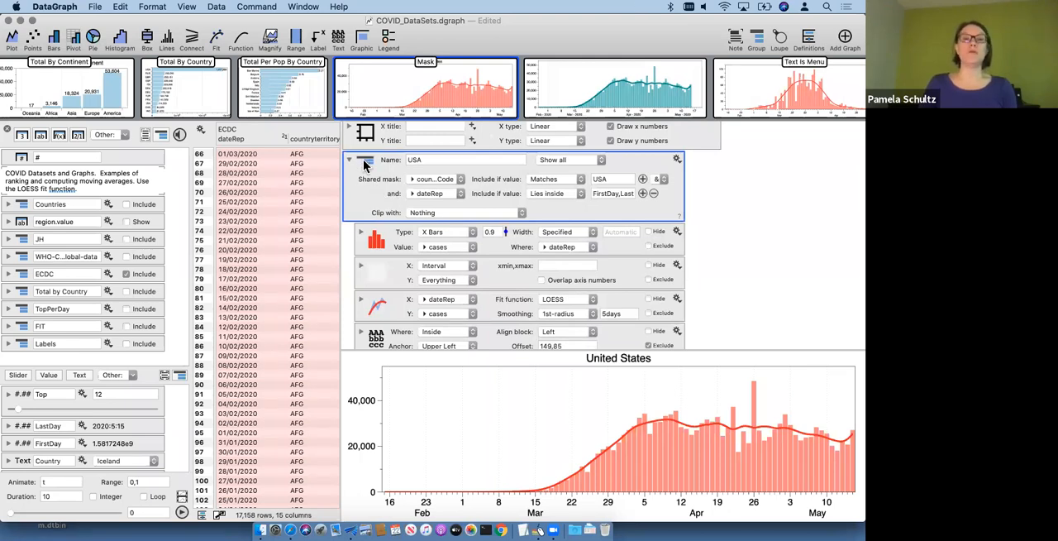
{"action": "left_click", "coordinate": [350, 160]}
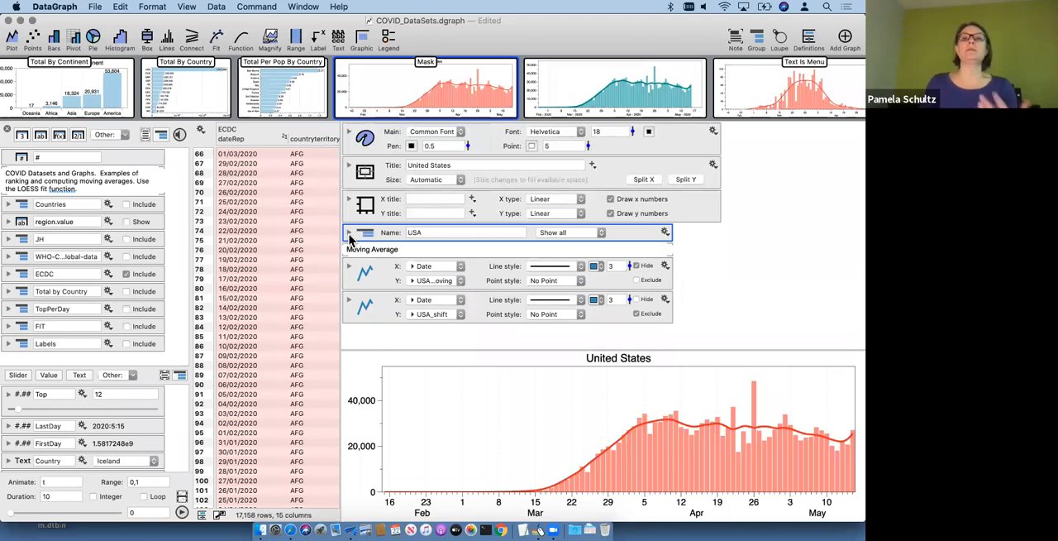
{"action": "left_click", "coordinate": [349, 234]}
{"action": "scroll", "coordinate": [434, 259], "scroll_direction": "down", "scroll_amount": 3}
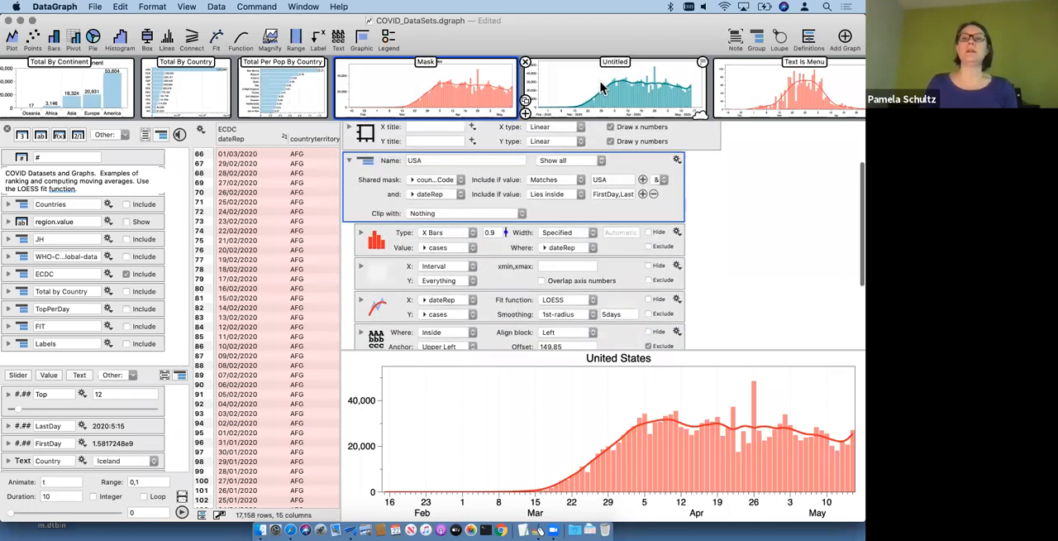
Step: Return to the untitled USA graph and collapse its style settings
{"action": "left_click", "coordinate": [615, 88]}
{"action": "scroll", "coordinate": [433, 200], "scroll_direction": "down", "scroll_amount": 2}
{"action": "scroll", "coordinate": [433, 201], "scroll_direction": "up", "scroll_amount": 2}
{"action": "left_click", "coordinate": [349, 133]}
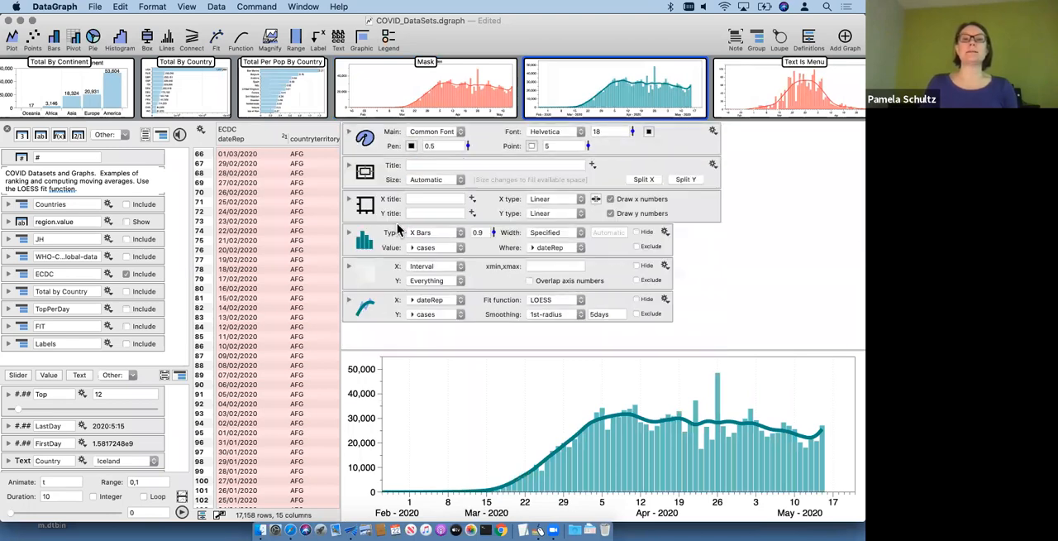
Step: Add a group to the untitled USA graph and move its bars, region and LOESS fit commands into it
{"action": "left_click", "coordinate": [367, 311]}
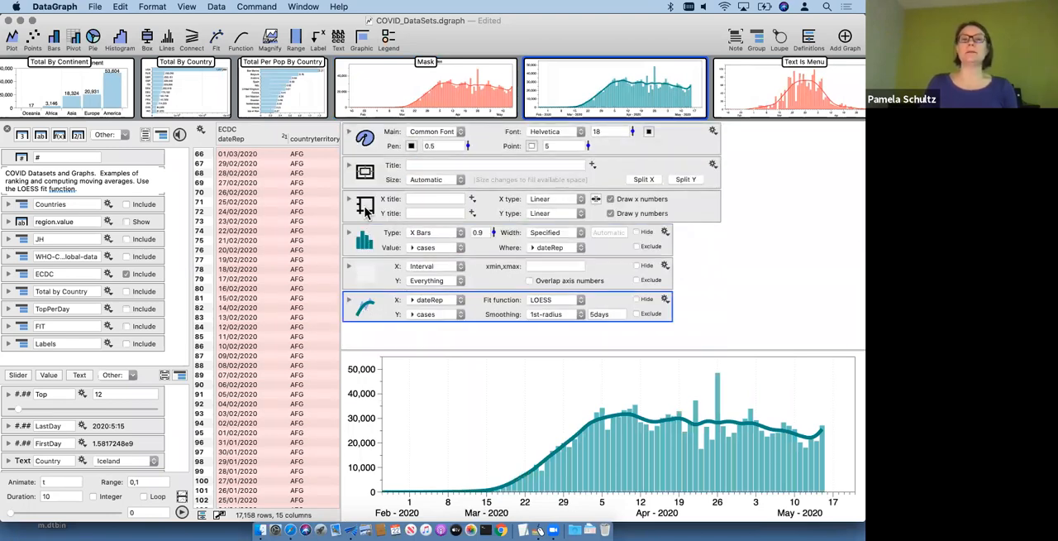
{"action": "left_click", "coordinate": [368, 210]}
{"action": "left_click", "coordinate": [757, 39]}
{"action": "left_click_drag", "start_coordinate": [700, 279], "coordinate": [570, 206]}
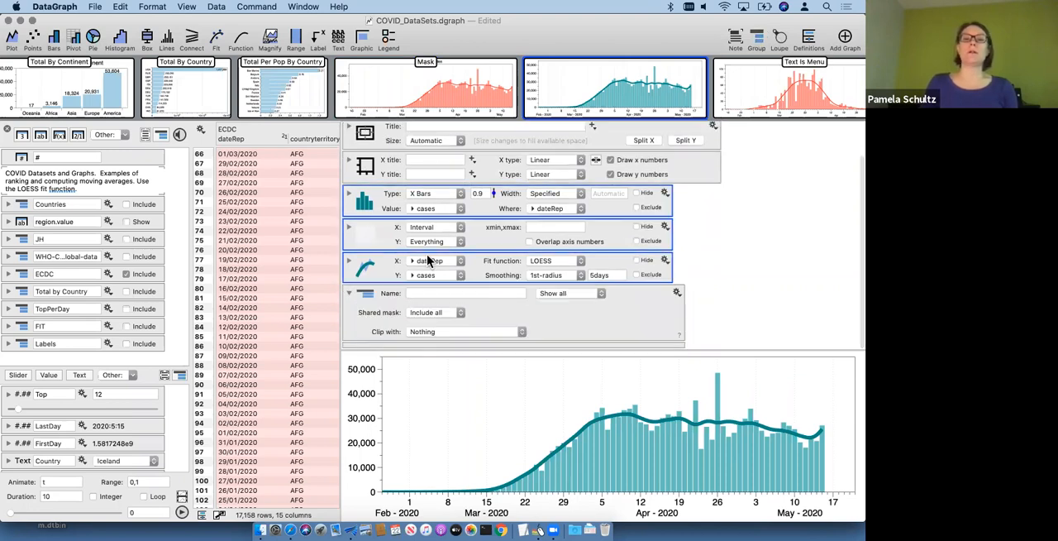
{"action": "left_click_drag", "start_coordinate": [379, 264], "coordinate": [382, 324]}
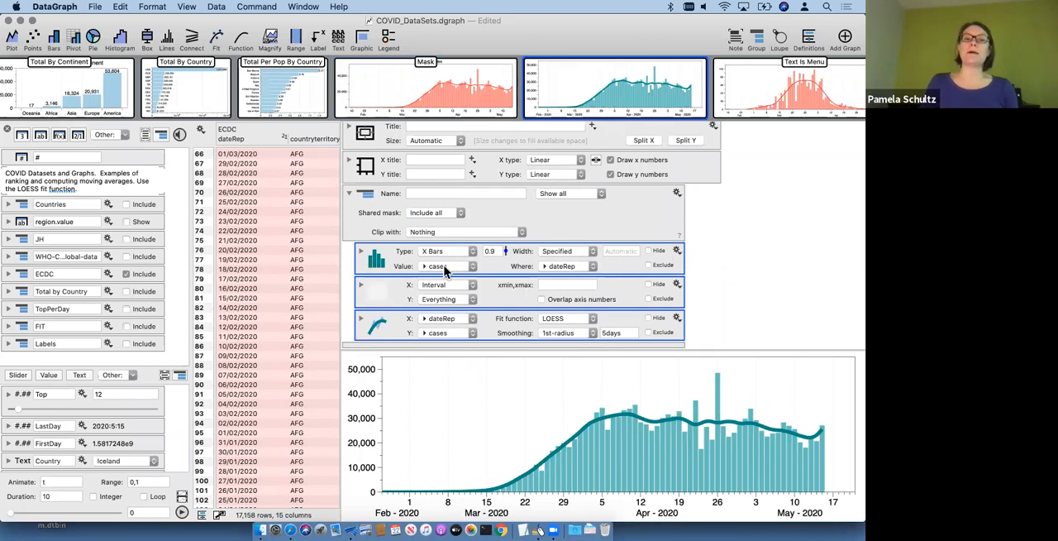
Step: Copy the USA country-code mask from the bars and paste it as the new group's shared mask
{"action": "left_click", "coordinate": [361, 251]}
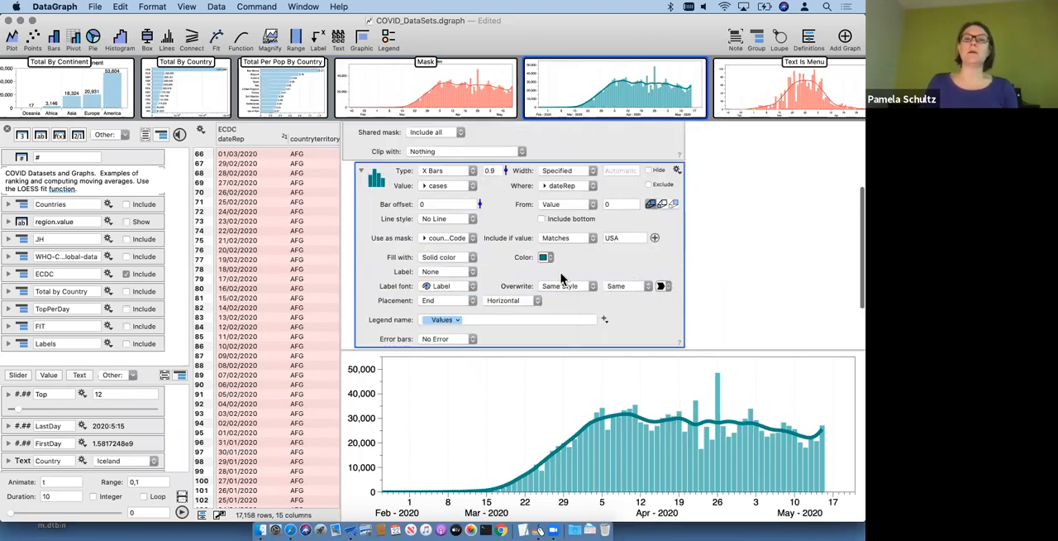
{"action": "left_click", "coordinate": [678, 172]}
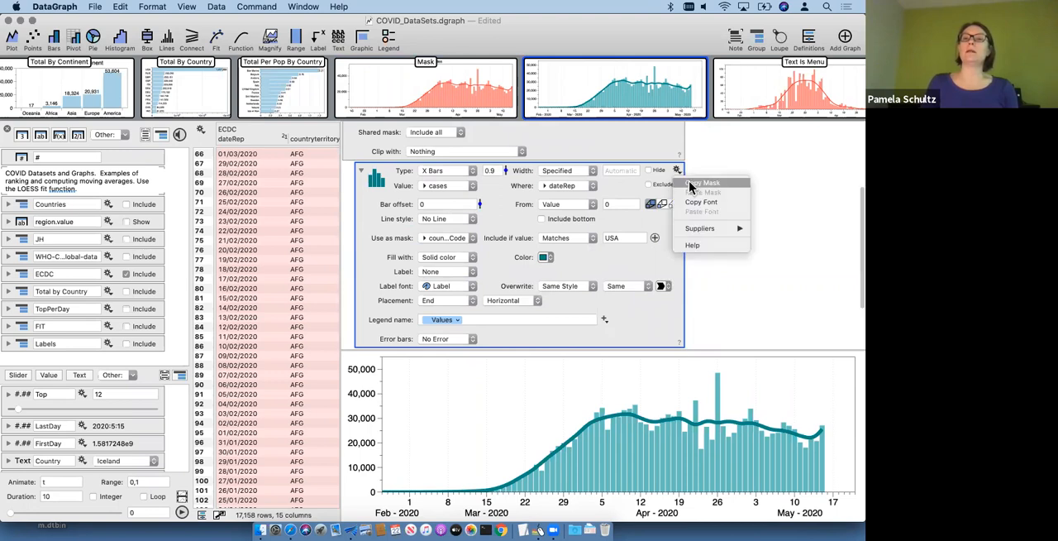
{"action": "left_click", "coordinate": [614, 230]}
{"action": "scroll", "coordinate": [683, 217], "scroll_direction": "up", "scroll_amount": 4}
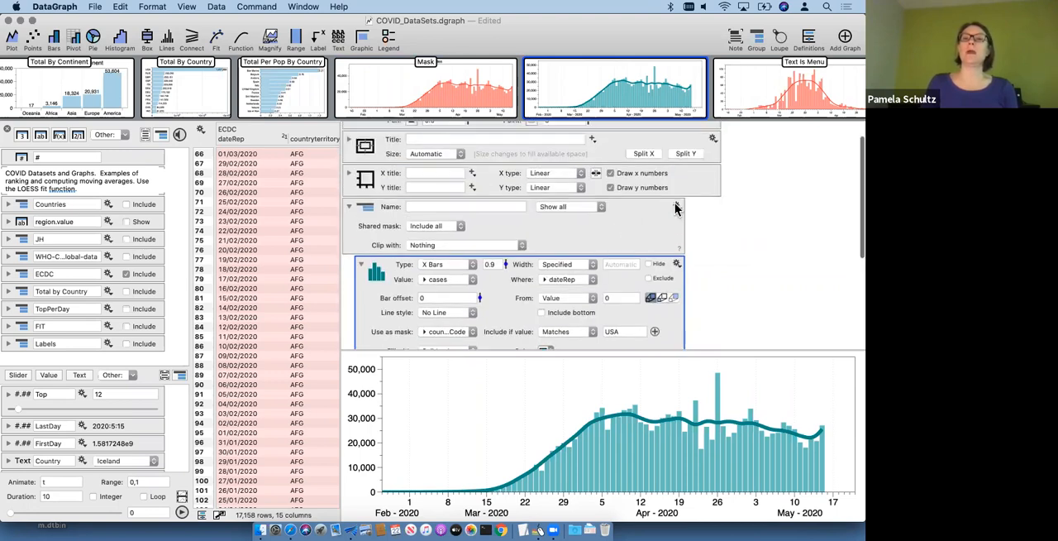
{"action": "left_click", "coordinate": [677, 206]}
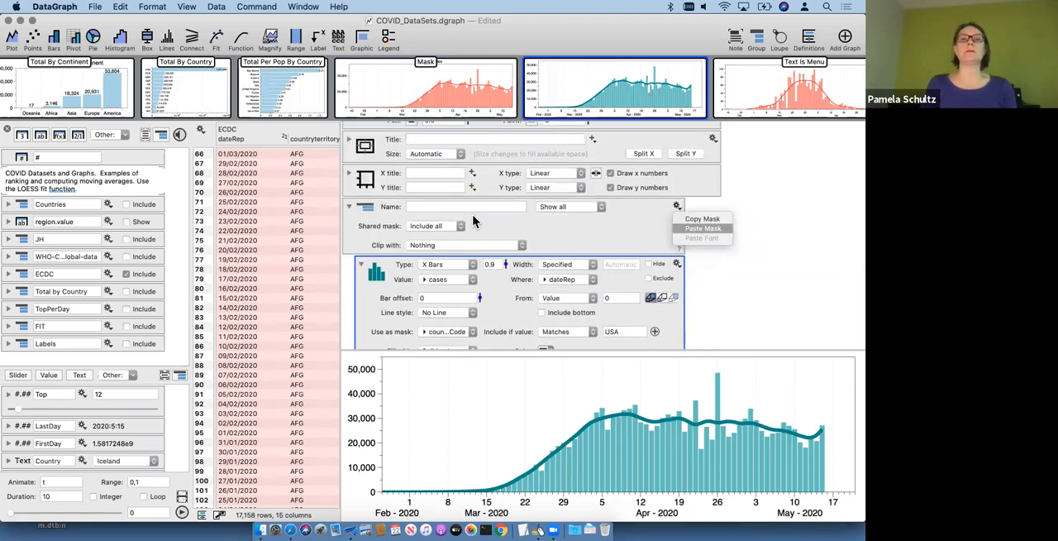
{"action": "left_click", "coordinate": [694, 228]}
Step: Remove the bars' individual mask by setting it to Draw all
{"action": "scroll", "coordinate": [380, 230], "scroll_direction": "down", "scroll_amount": 2}
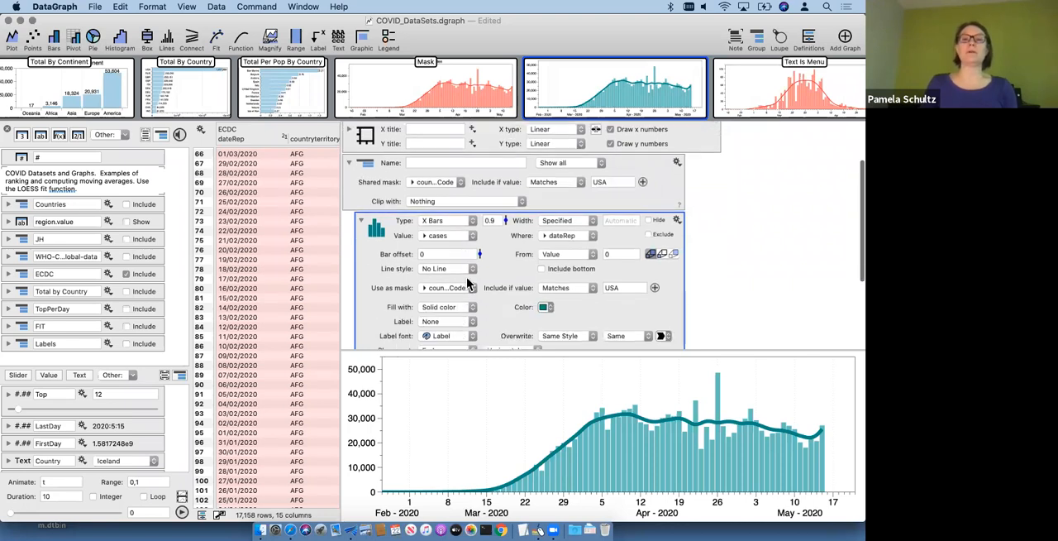
{"action": "left_click", "coordinate": [446, 183]}
{"action": "left_click", "coordinate": [455, 199]}
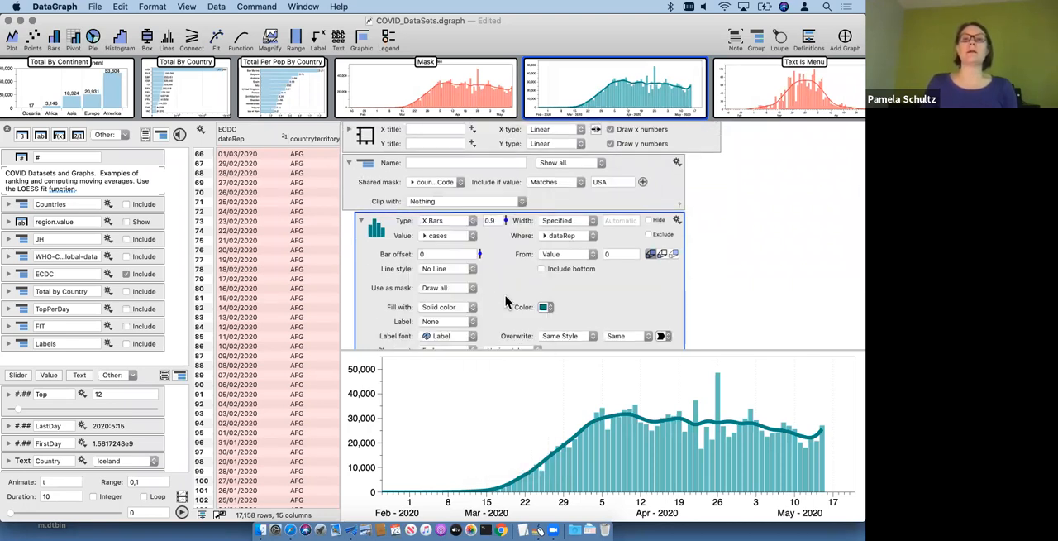
Step: Set the LOESS fit's own mask to Fit all and collapse the settings of the commands in the group
{"action": "scroll", "coordinate": [506, 300], "scroll_direction": "down", "scroll_amount": 5}
{"action": "left_click", "coordinate": [360, 324]}
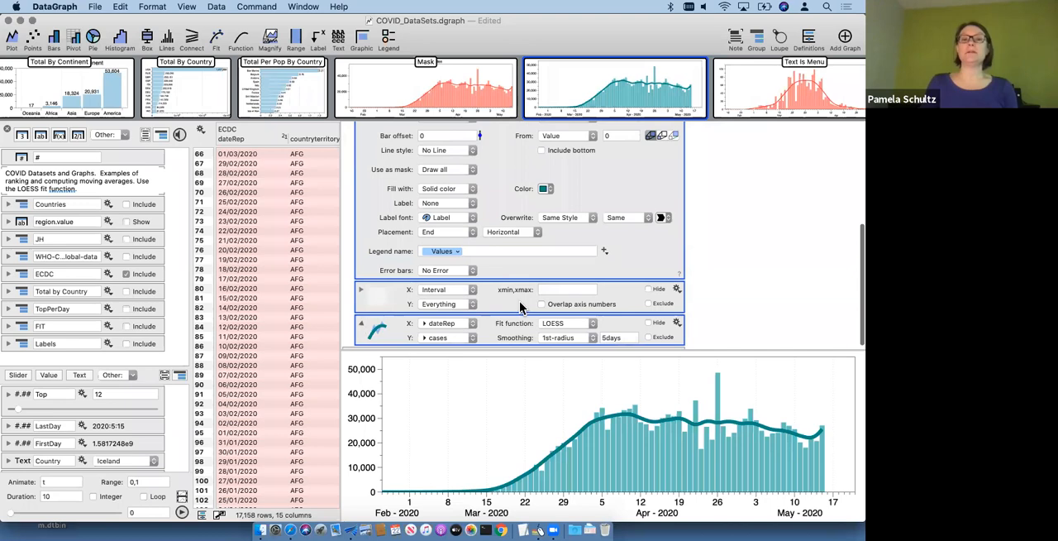
{"action": "scroll", "coordinate": [463, 259], "scroll_direction": "down", "scroll_amount": 5}
{"action": "left_click", "coordinate": [456, 278]}
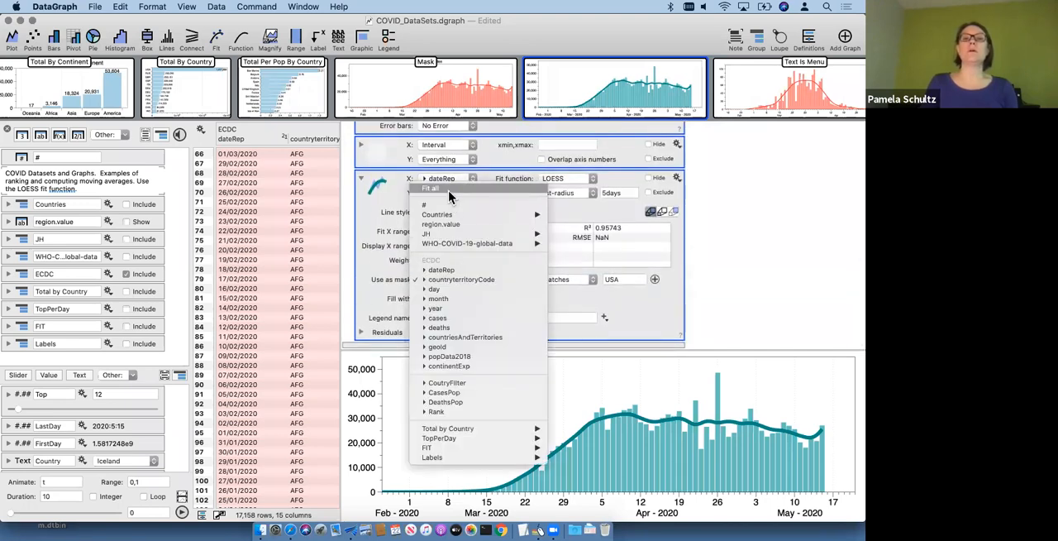
{"action": "left_click", "coordinate": [373, 305]}
{"action": "left_click", "coordinate": [442, 279]}
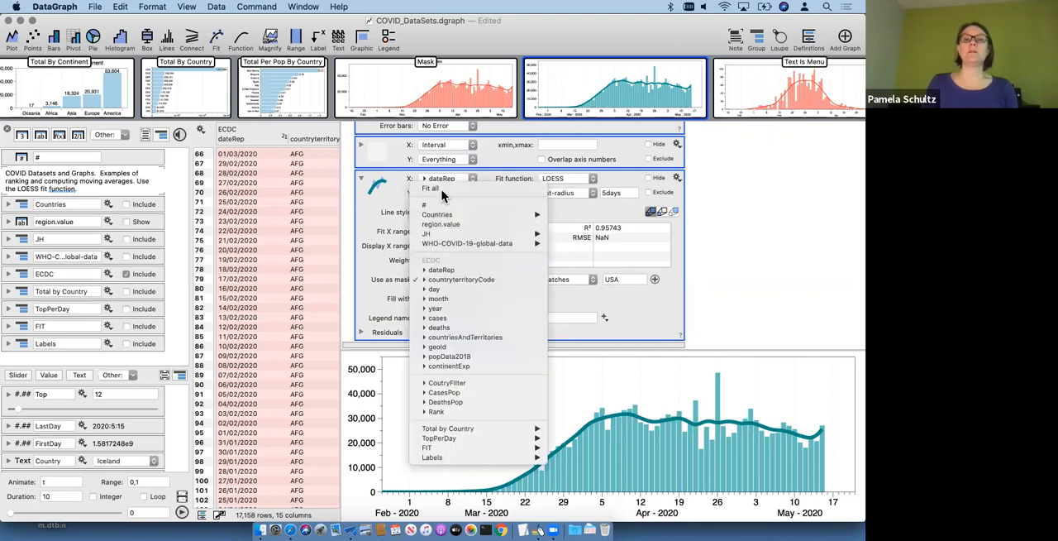
{"action": "left_click", "coordinate": [441, 189]}
{"action": "scroll", "coordinate": [546, 235], "scroll_direction": "up", "scroll_amount": 5}
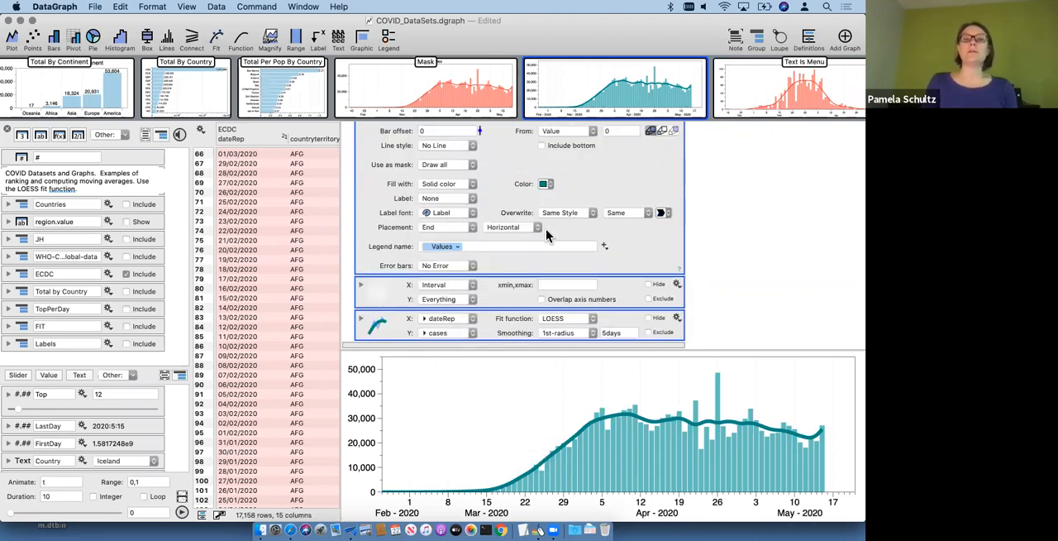
{"action": "left_click", "coordinate": [363, 212]}
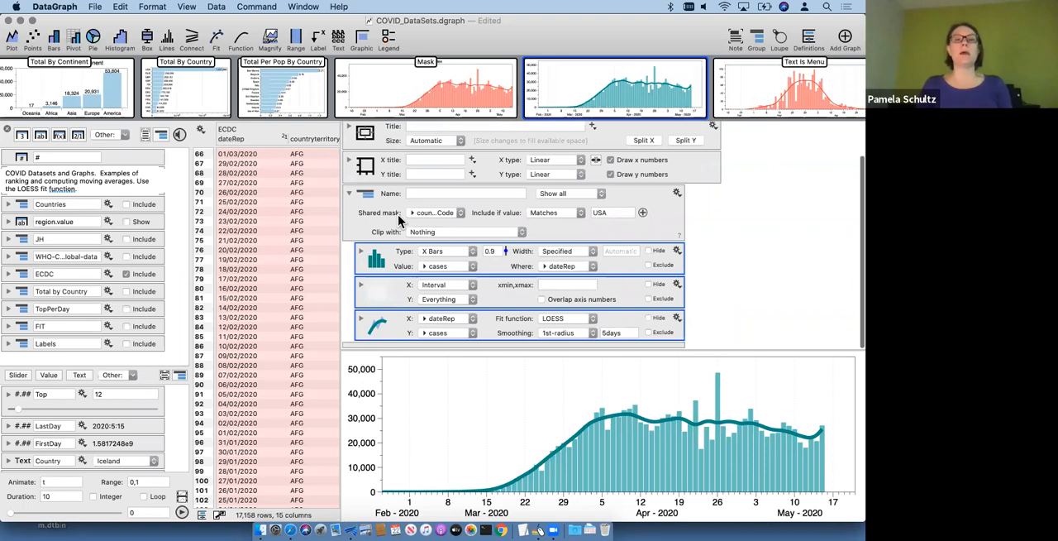
Step: Change the group's shared mask to match the country code AFG, keeping countryterritoryCode as the mask column
{"action": "left_click", "coordinate": [377, 216]}
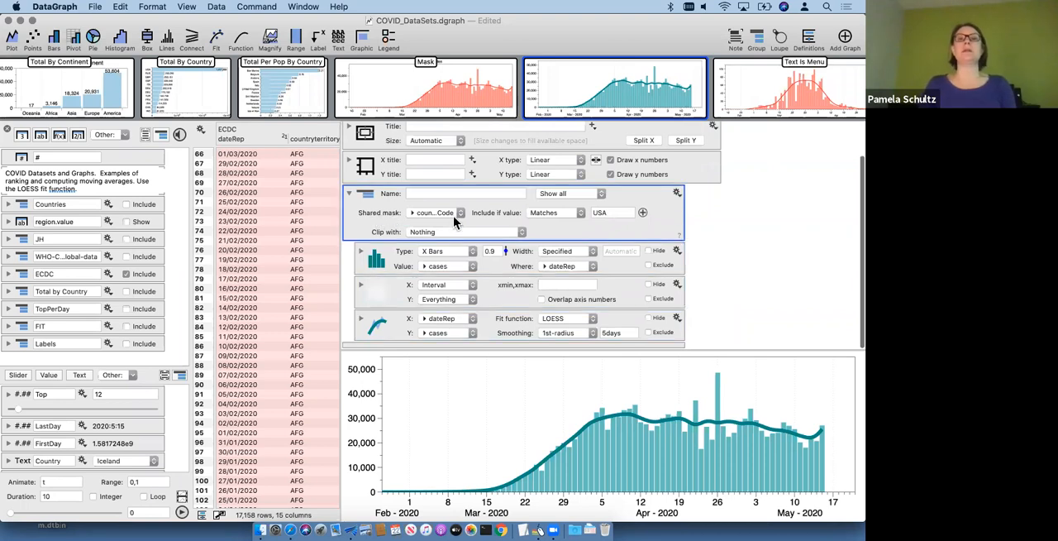
{"action": "left_click", "coordinate": [381, 259]}
{"action": "left_click", "coordinate": [382, 325]}
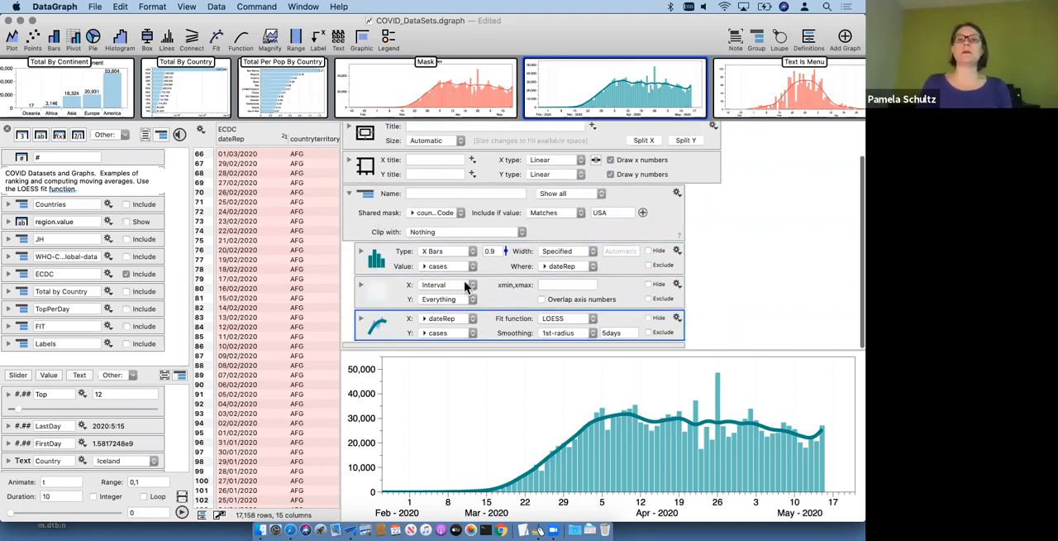
{"action": "left_click", "coordinate": [440, 214]}
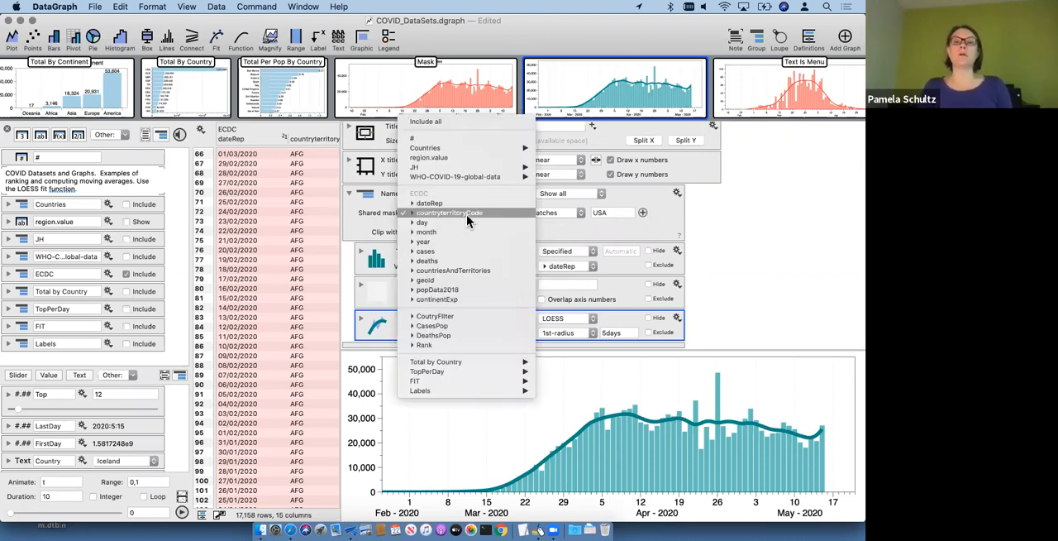
{"action": "left_click", "coordinate": [610, 215]}
{"action": "left_click", "coordinate": [617, 212]}
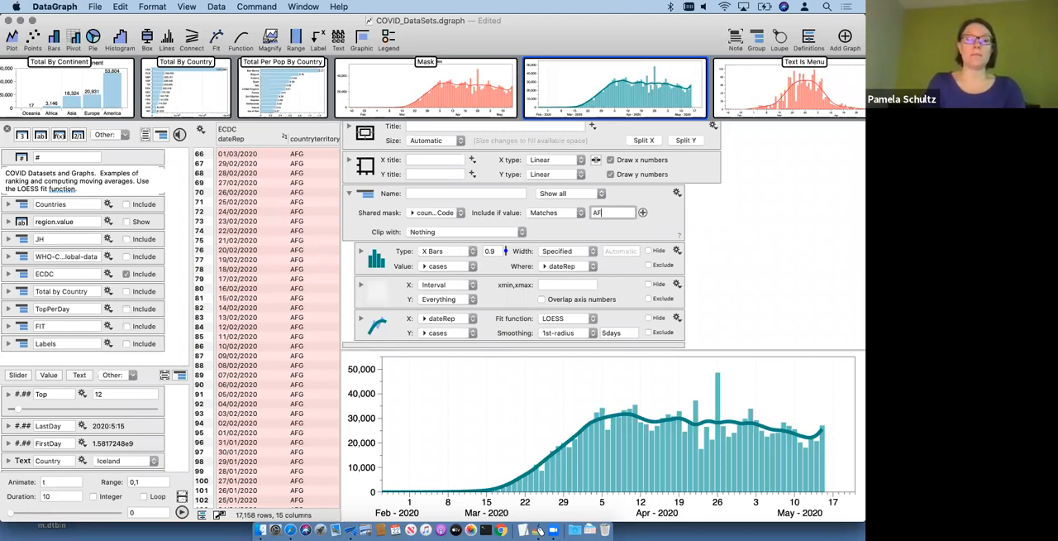
{"action": "key", "text": "Return"}
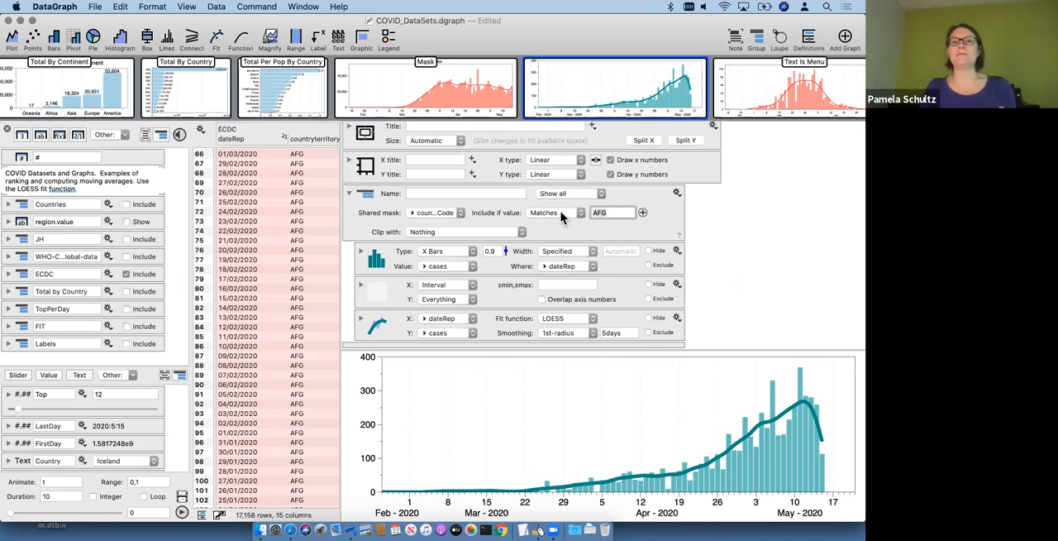
Step: Examine the country code values in the ECDC data table
{"action": "scroll", "coordinate": [279, 311], "scroll_direction": "down", "scroll_amount": 10}
{"action": "scroll", "coordinate": [278, 312], "scroll_direction": "right", "scroll_amount": 2}
{"action": "scroll", "coordinate": [281, 319], "scroll_direction": "down", "scroll_amount": 3}
{"action": "scroll", "coordinate": [281, 318], "scroll_direction": "right", "scroll_amount": 1}
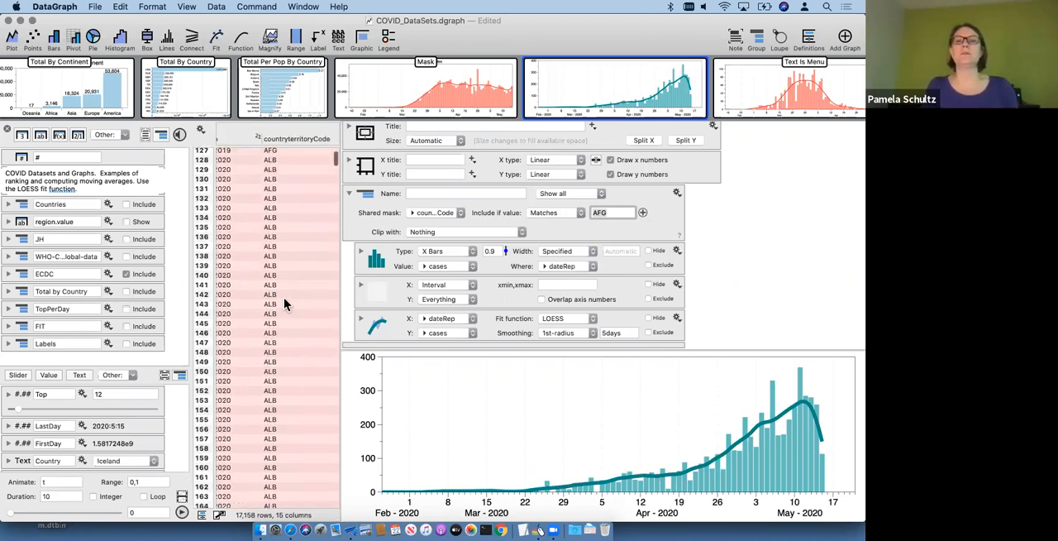
{"action": "scroll", "coordinate": [283, 305], "scroll_direction": "up", "scroll_amount": 2}
{"action": "scroll", "coordinate": [283, 305], "scroll_direction": "left", "scroll_amount": 1}
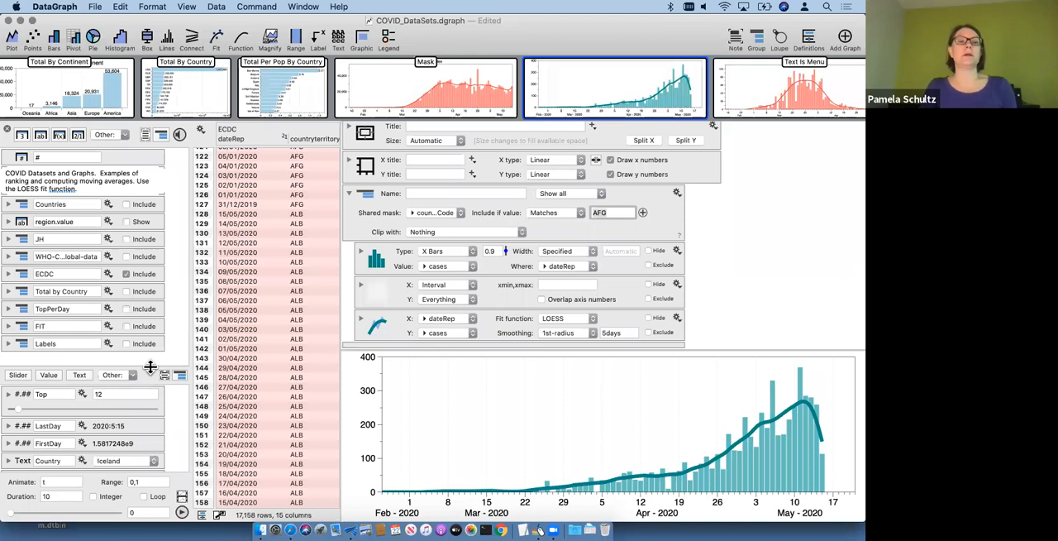
Step: Enlarge the variables list, select the Country variable and switch to the Text Is Menu graph
{"action": "left_click_drag", "start_coordinate": [150, 366], "coordinate": [157, 205]}
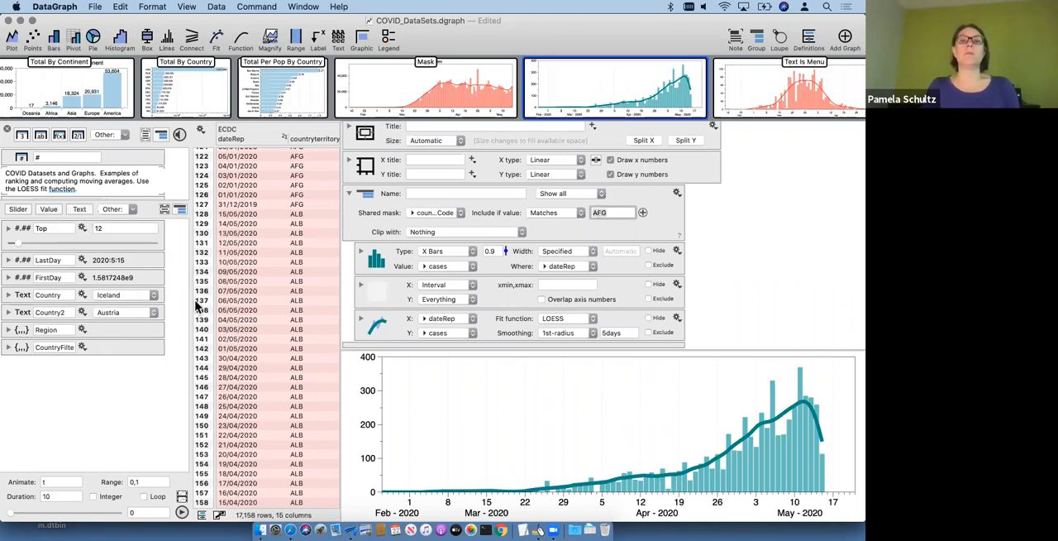
{"action": "left_click", "coordinate": [82, 297]}
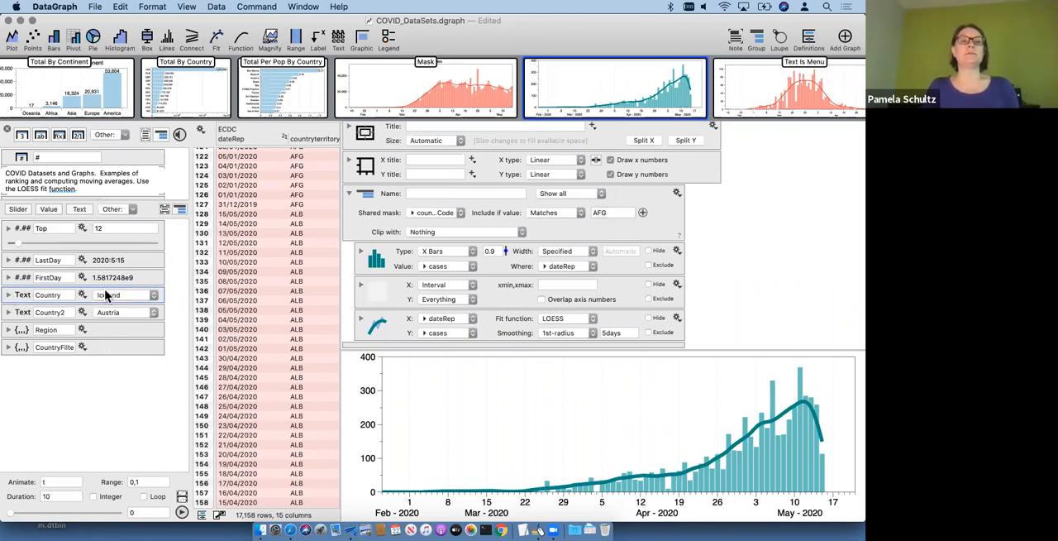
{"action": "left_click", "coordinate": [799, 90]}
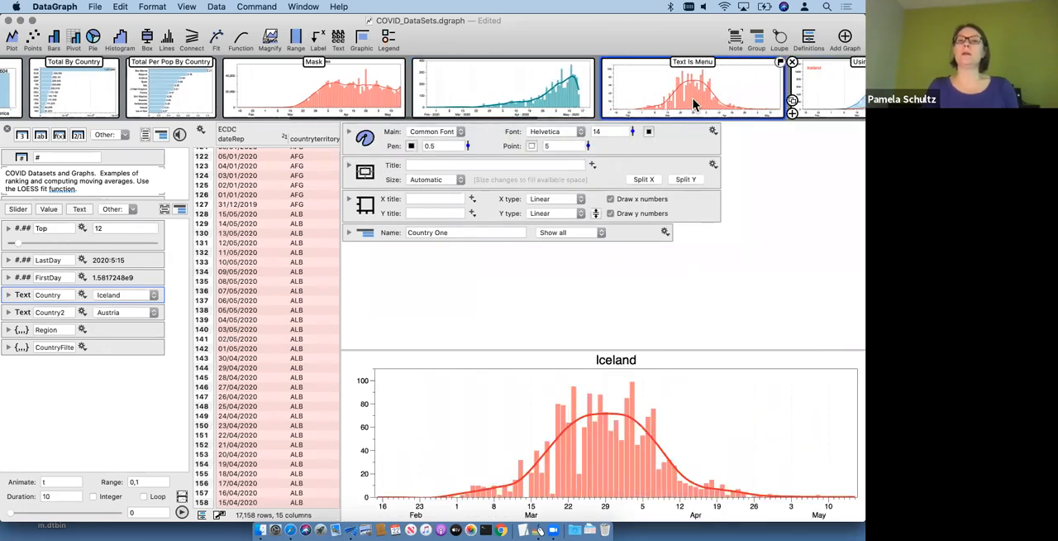
Step: Try Georgia and Guinea Bissau as values of the Country variable
{"action": "left_click", "coordinate": [116, 295]}
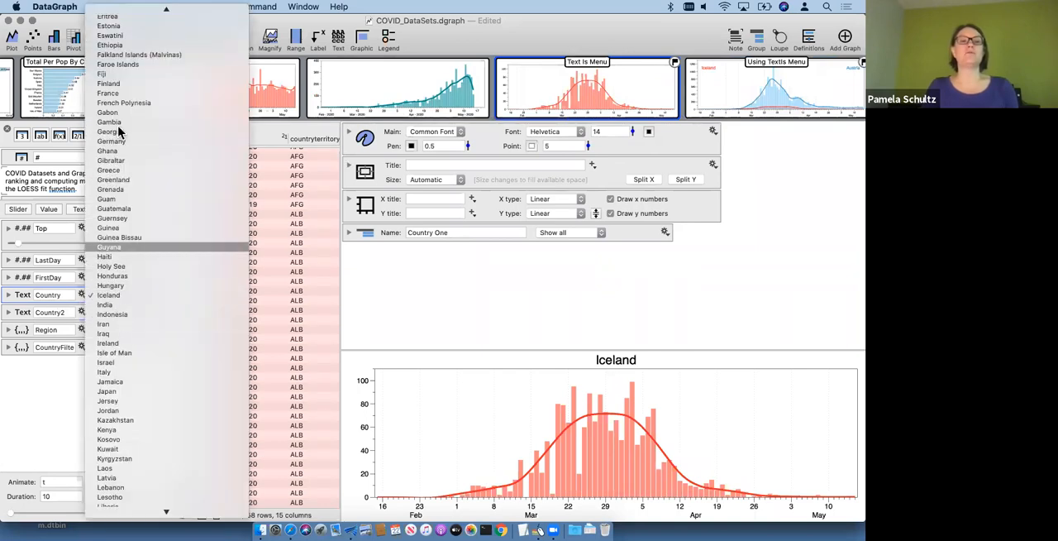
{"action": "left_click", "coordinate": [118, 132]}
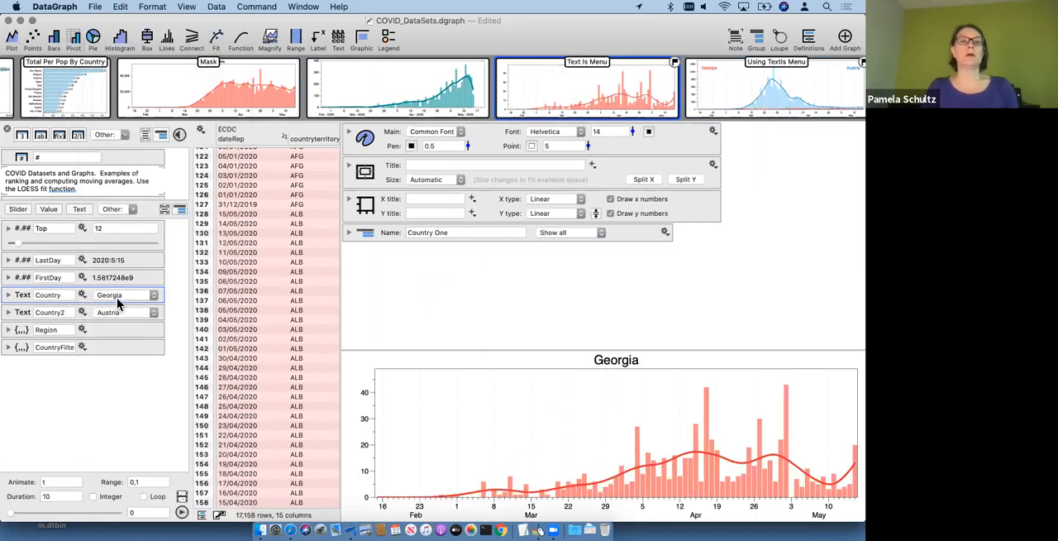
{"action": "left_click", "coordinate": [117, 297]}
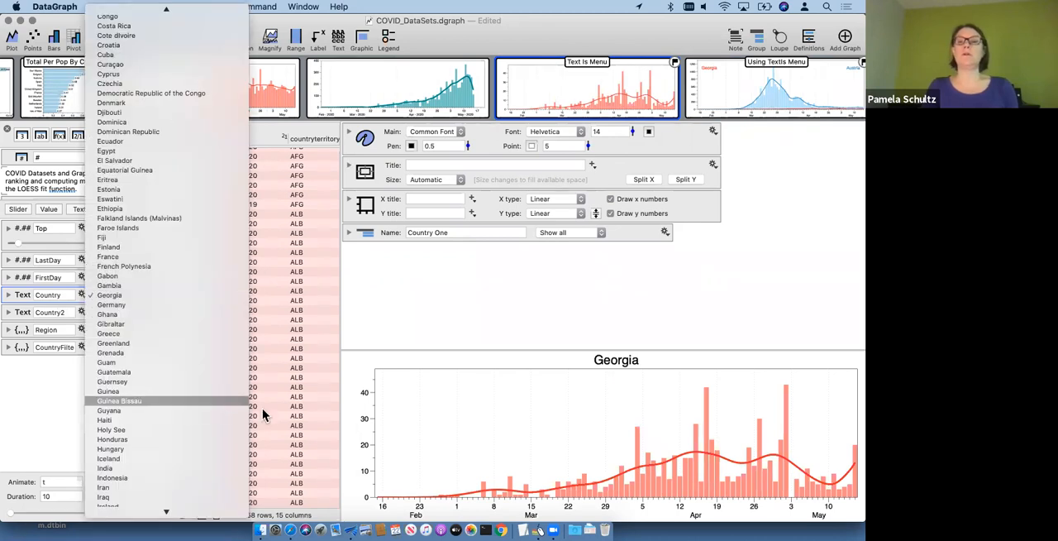
{"action": "left_click", "coordinate": [122, 402]}
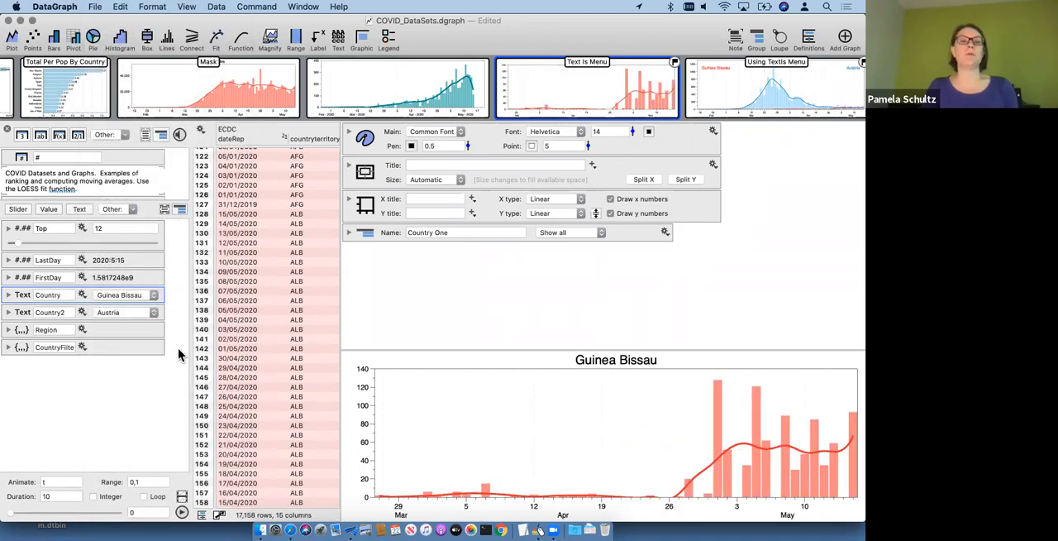
Step: Review the Country One group's shared mask and the title text linked to the Country variable, and collapse them again
{"action": "left_click", "coordinate": [348, 232]}
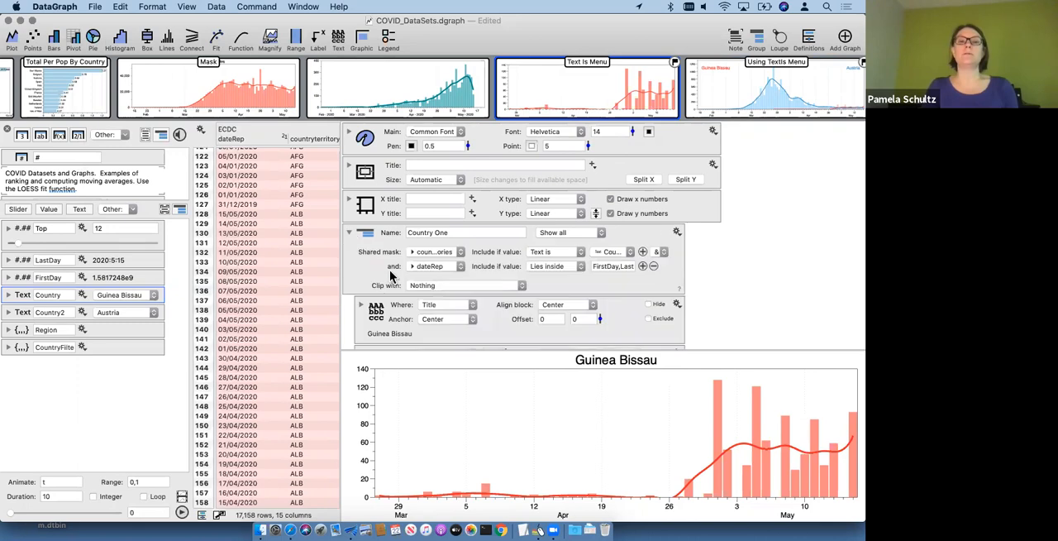
{"action": "scroll", "coordinate": [385, 271], "scroll_direction": "down", "scroll_amount": 3}
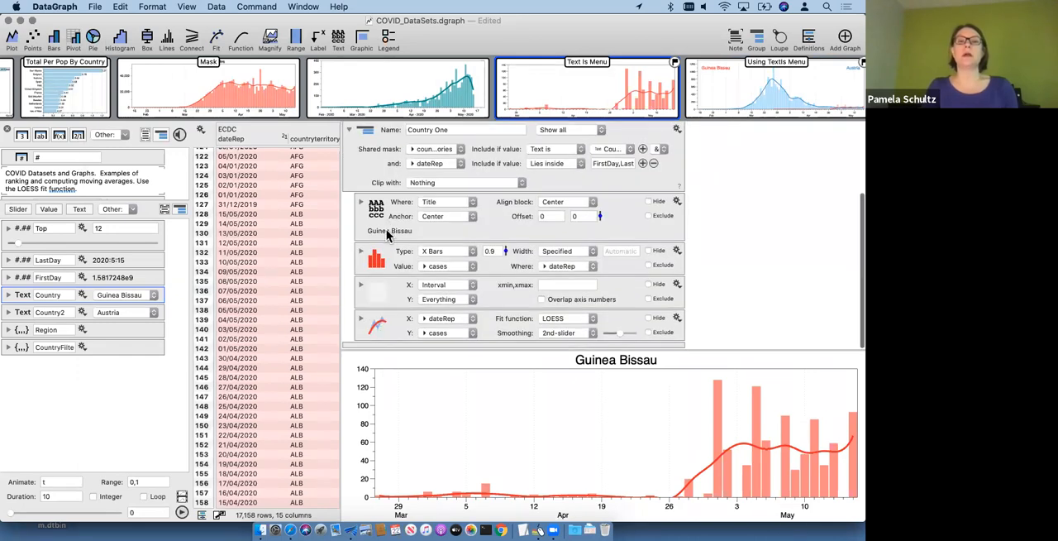
{"action": "left_click", "coordinate": [386, 227]}
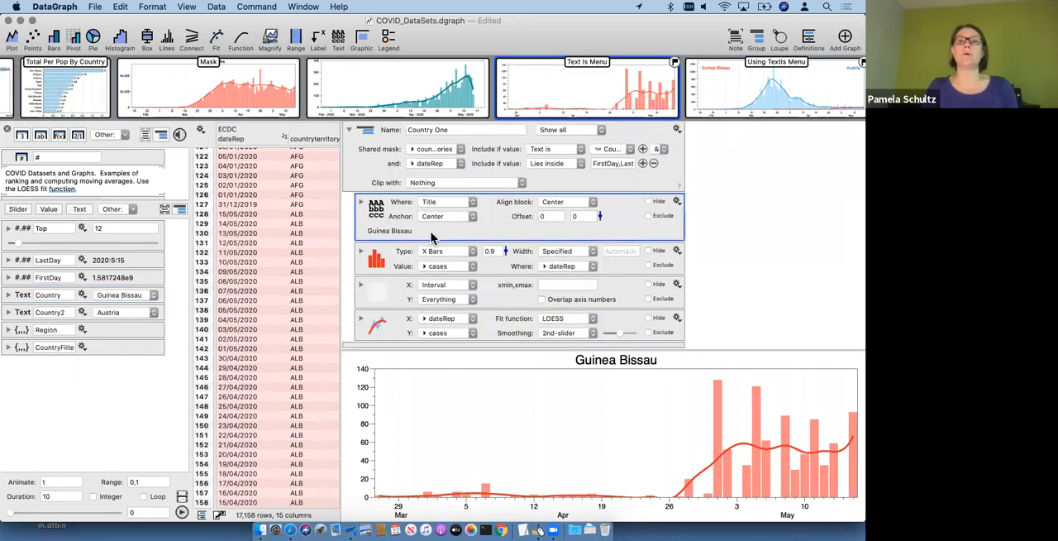
{"action": "left_click", "coordinate": [360, 202]}
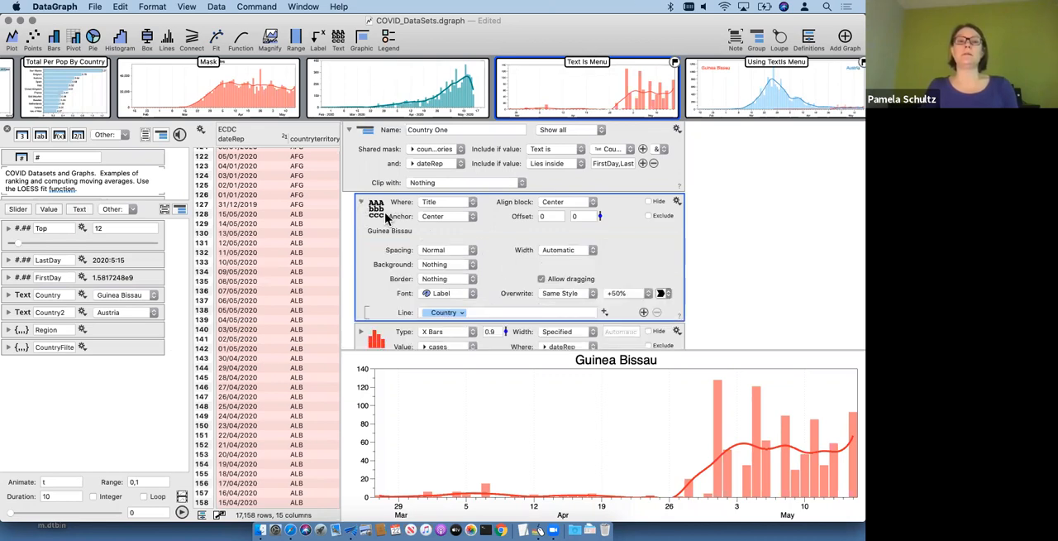
{"action": "left_click", "coordinate": [360, 203]}
{"action": "left_click", "coordinate": [351, 174]}
Step: Set the Country variable to India and then to Iceland in the Text Is Menu graph
{"action": "left_click", "coordinate": [130, 295]}
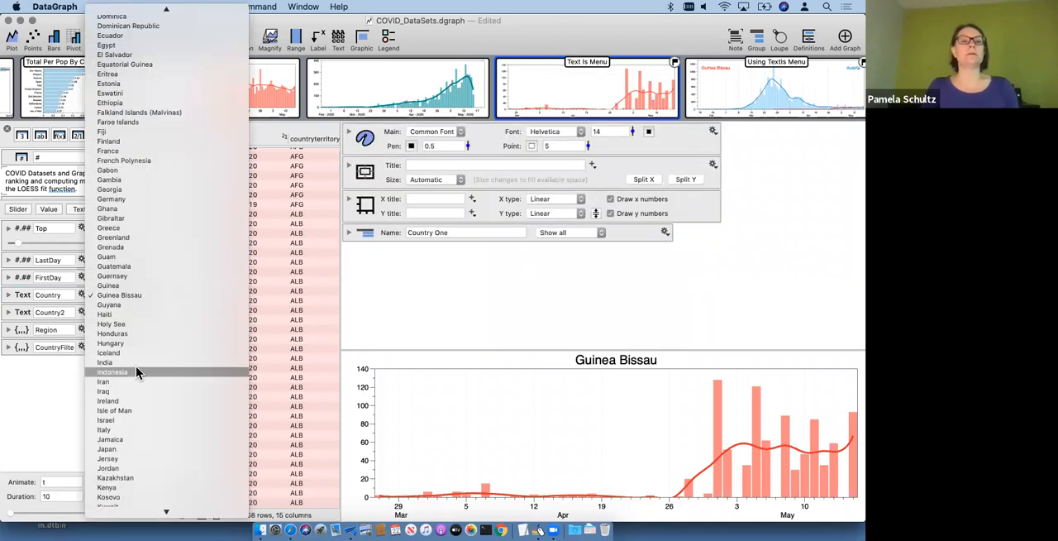
{"action": "left_click", "coordinate": [136, 361]}
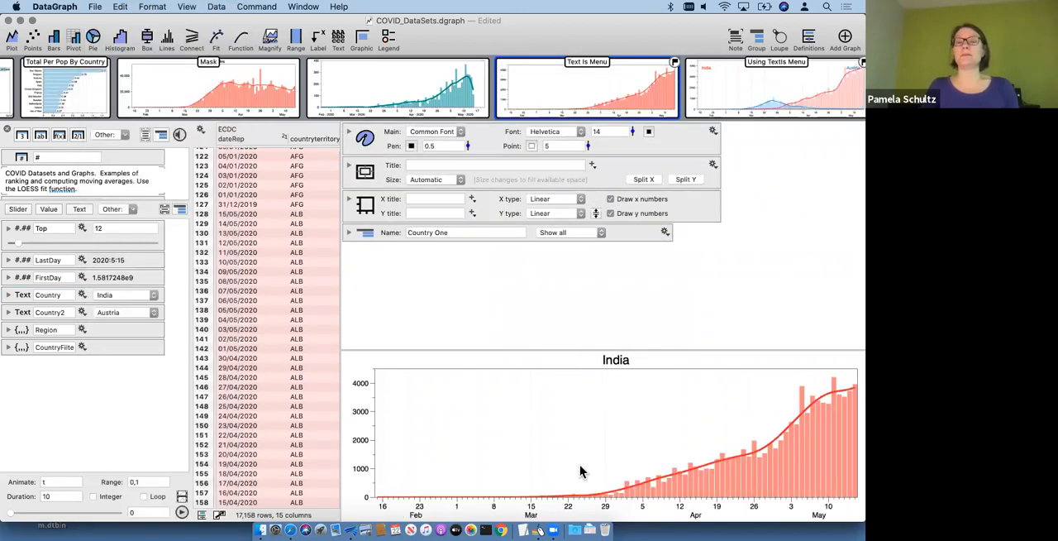
{"action": "left_click", "coordinate": [138, 296]}
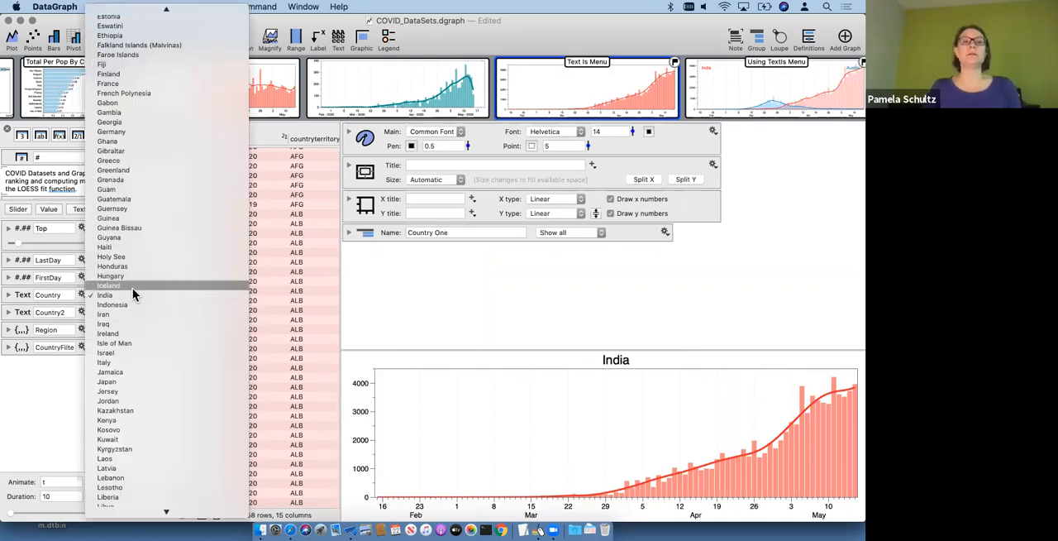
{"action": "left_click", "coordinate": [576, 440]}
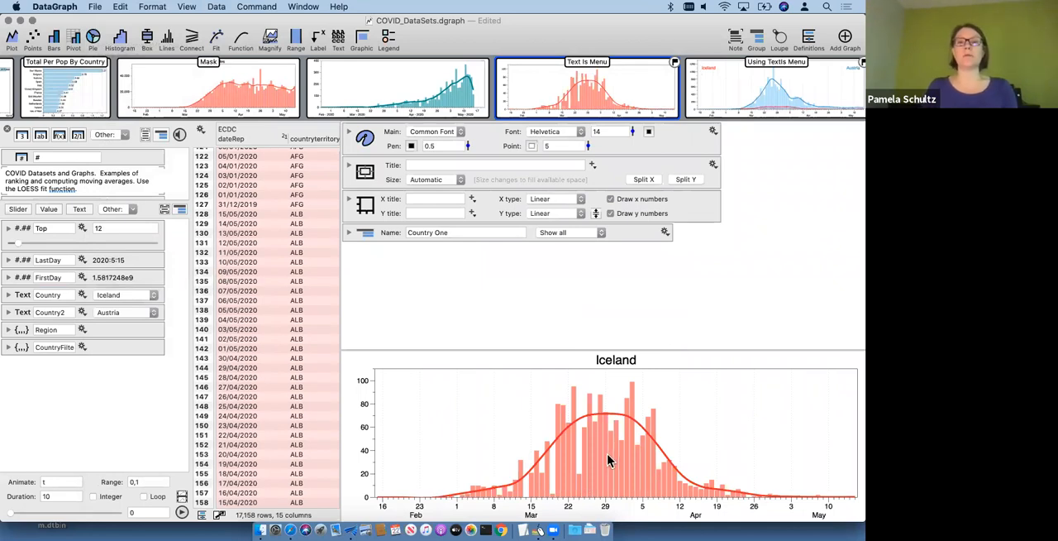
Step: Open the single-axis Using TextIs Menu graph comparing two countries and set the Country2 variable to Belgium
{"action": "mouse_move", "coordinate": [802, 89]}
{"action": "left_click", "coordinate": [686, 100]}
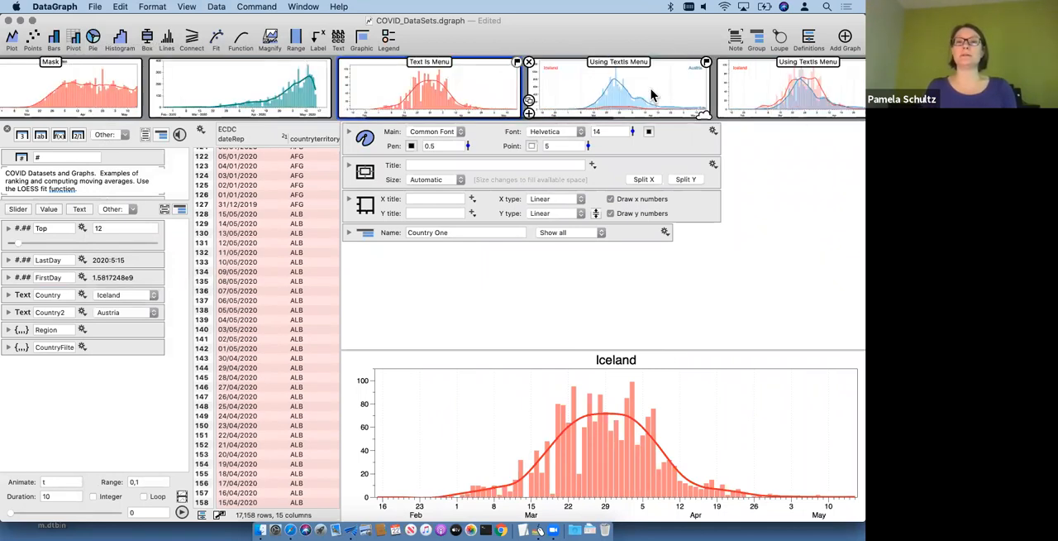
{"action": "left_click", "coordinate": [595, 81]}
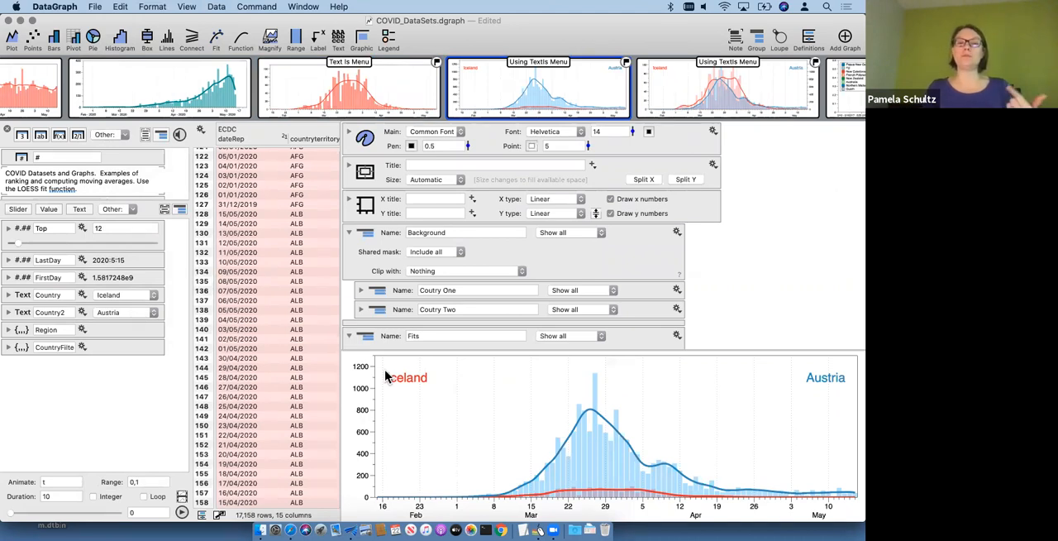
{"action": "left_click", "coordinate": [349, 335]}
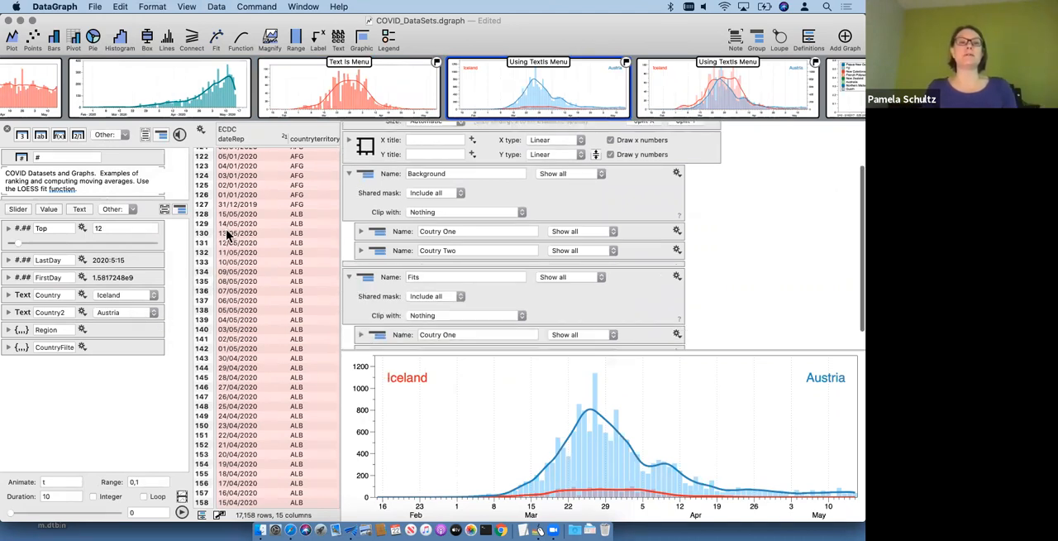
{"action": "left_click", "coordinate": [135, 310]}
{"action": "left_click", "coordinate": [129, 378]}
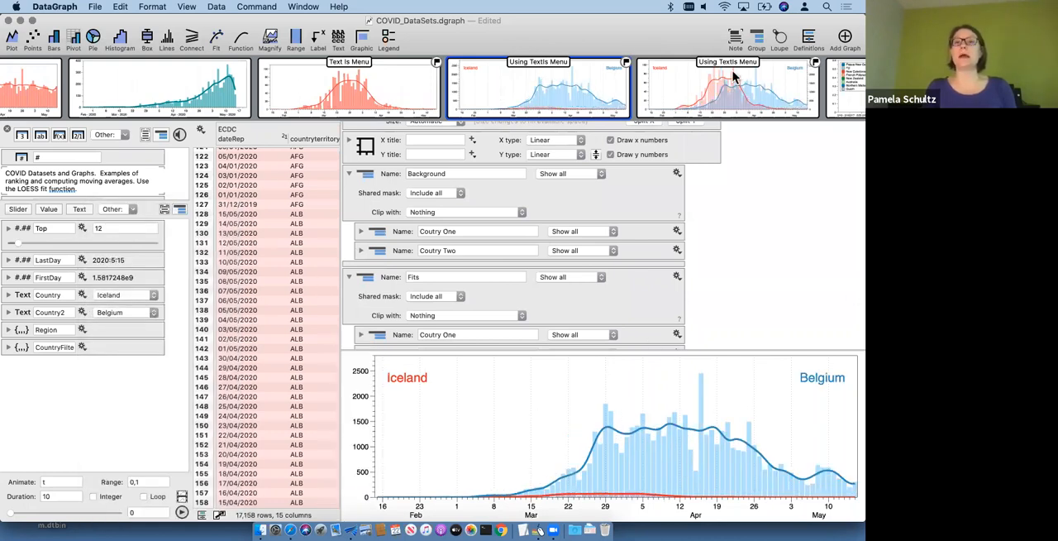
Step: View the two-axis comparison graph, open the teal AFG graph, and review its shared mask's column and comparison options
{"action": "mouse_move", "coordinate": [732, 78]}
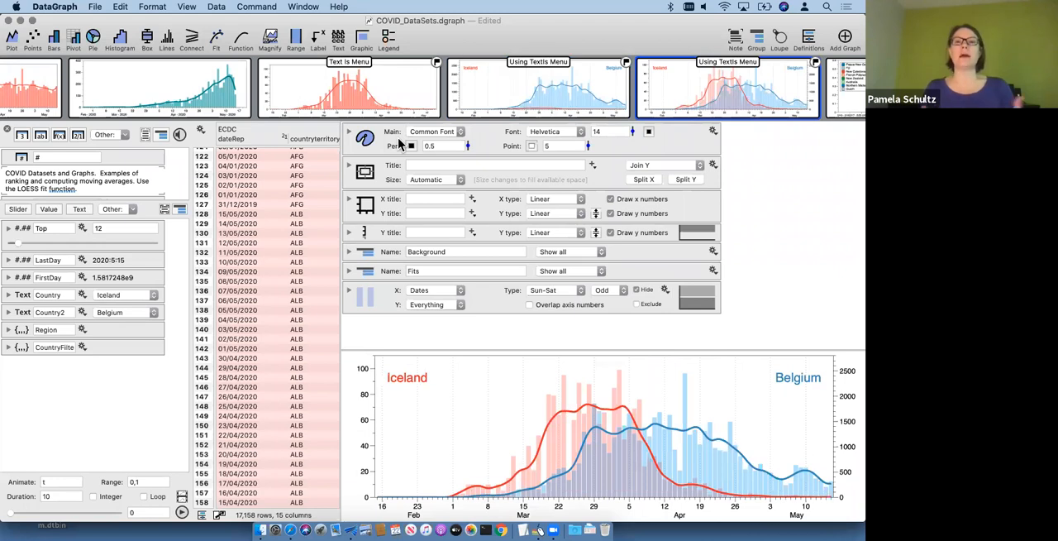
{"action": "mouse_move", "coordinate": [139, 86]}
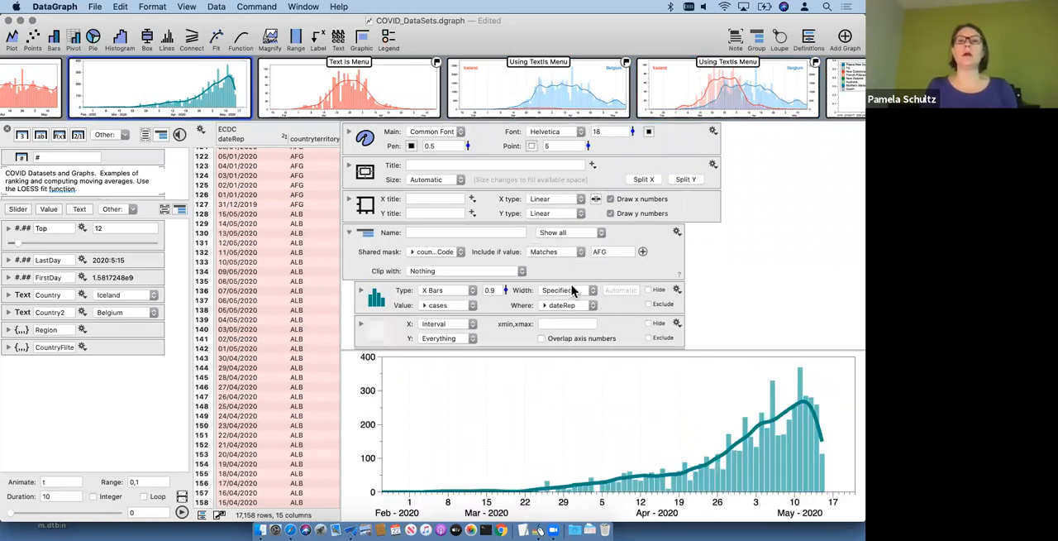
{"action": "scroll", "coordinate": [571, 284], "scroll_direction": "down", "scroll_amount": 2}
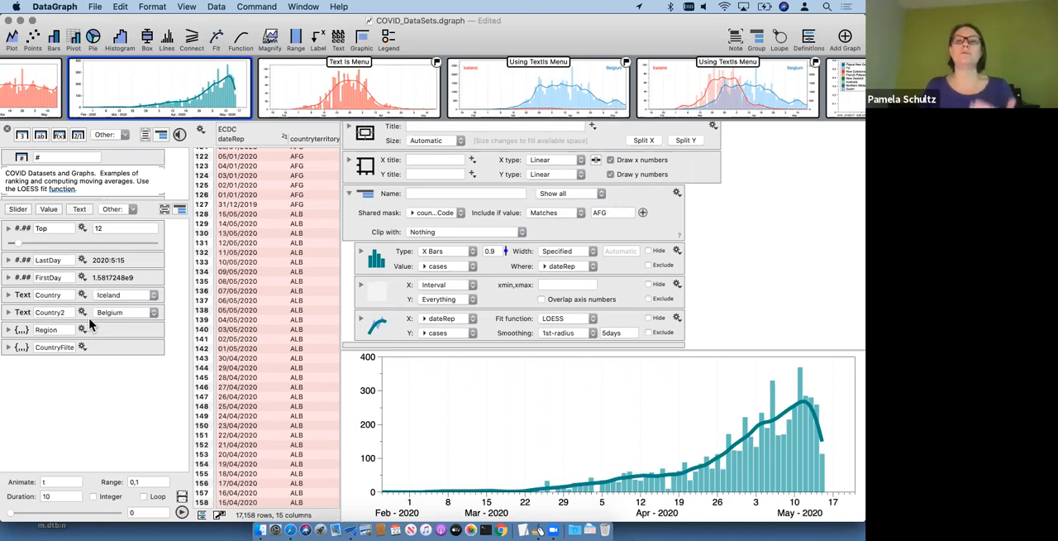
{"action": "left_click", "coordinate": [565, 217]}
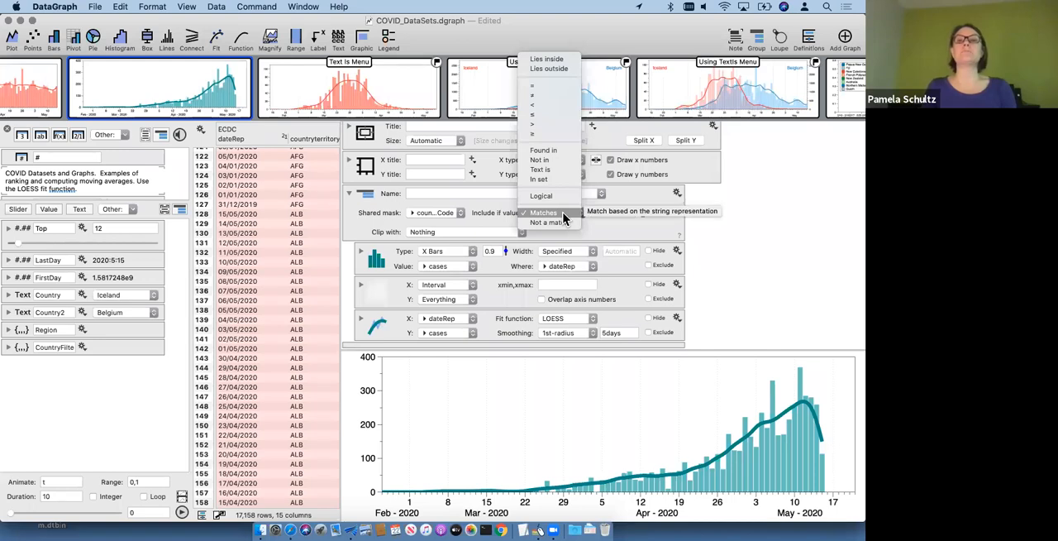
{"action": "left_click", "coordinate": [563, 216]}
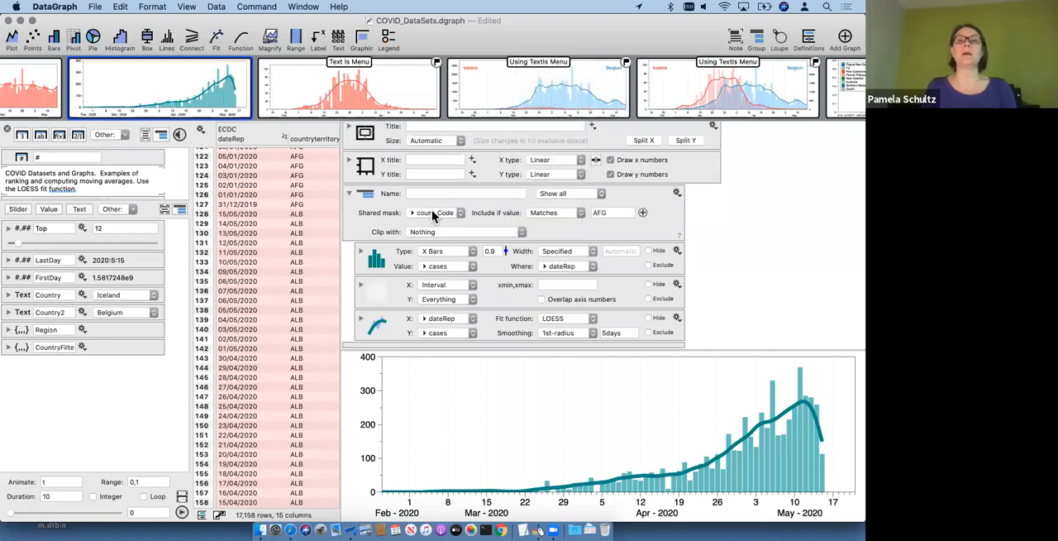
{"action": "left_click", "coordinate": [433, 213]}
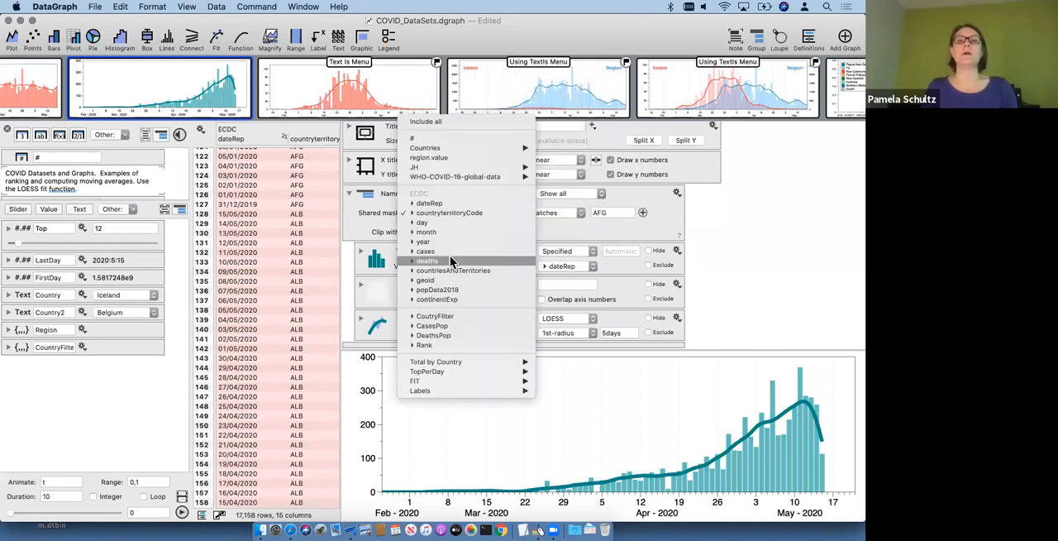
{"action": "left_click", "coordinate": [523, 214]}
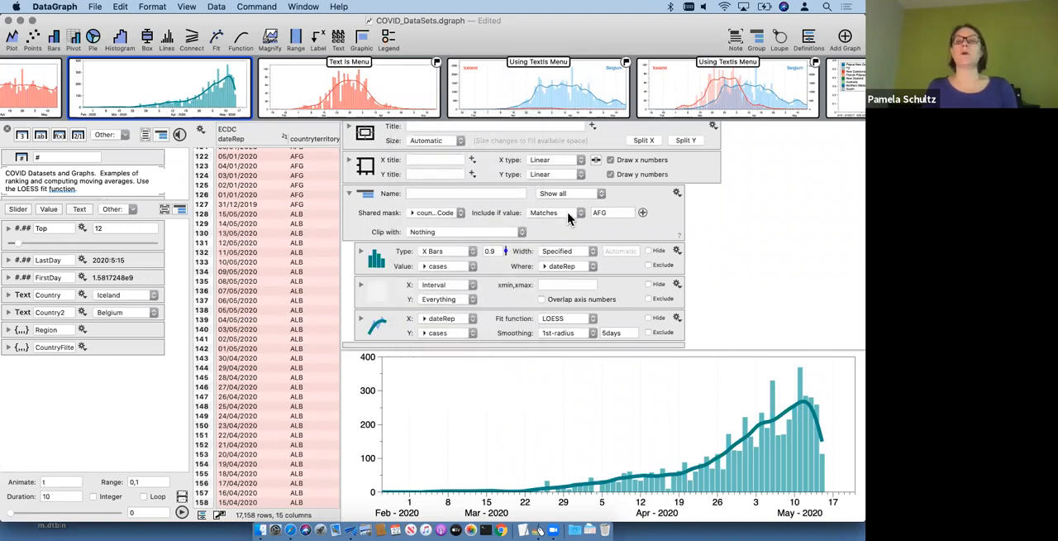
Step: Change the AFG graph's shared mask comparison to Text is and create a text menu for its value
{"action": "left_click", "coordinate": [566, 216]}
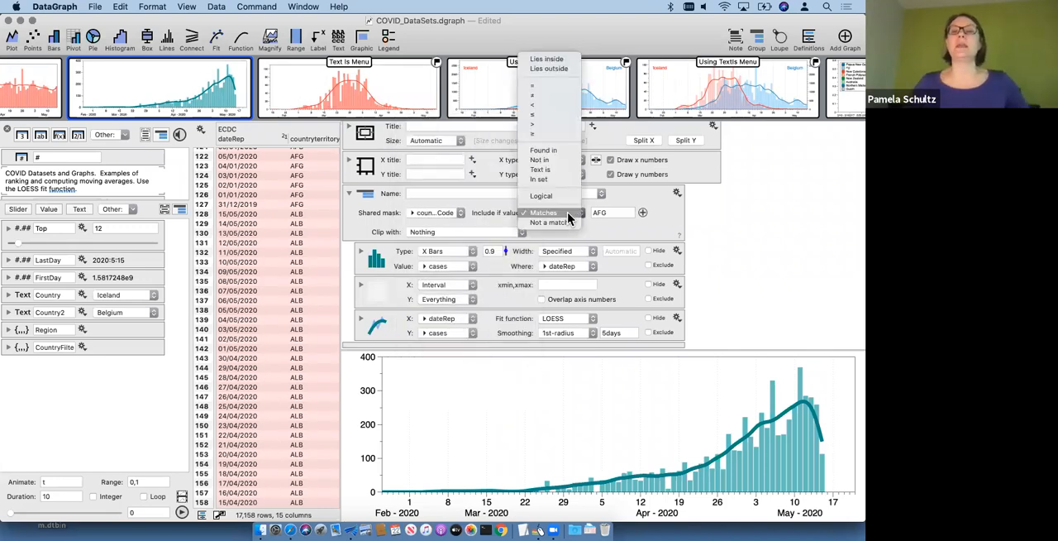
{"action": "left_click", "coordinate": [548, 171]}
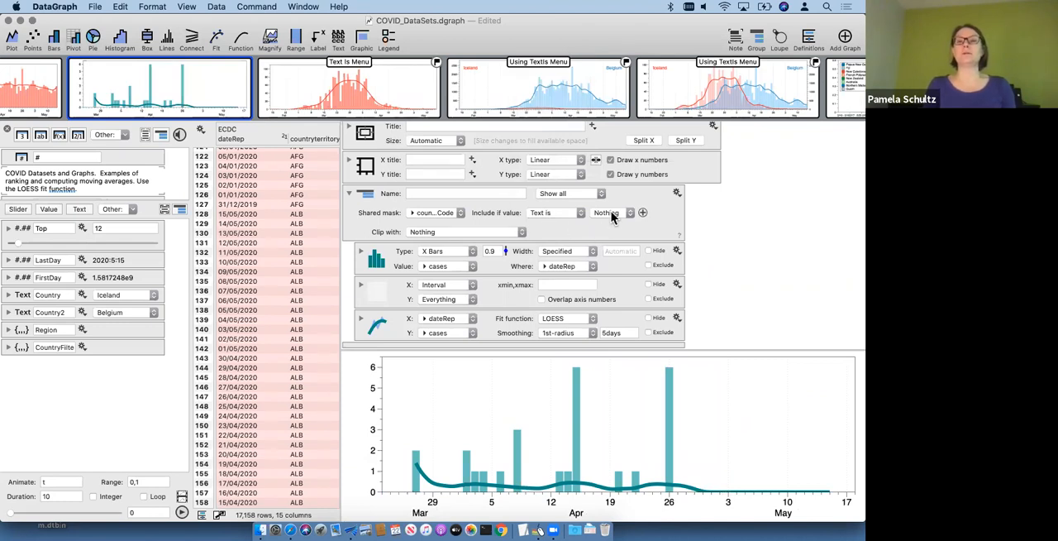
{"action": "left_click", "coordinate": [612, 214]}
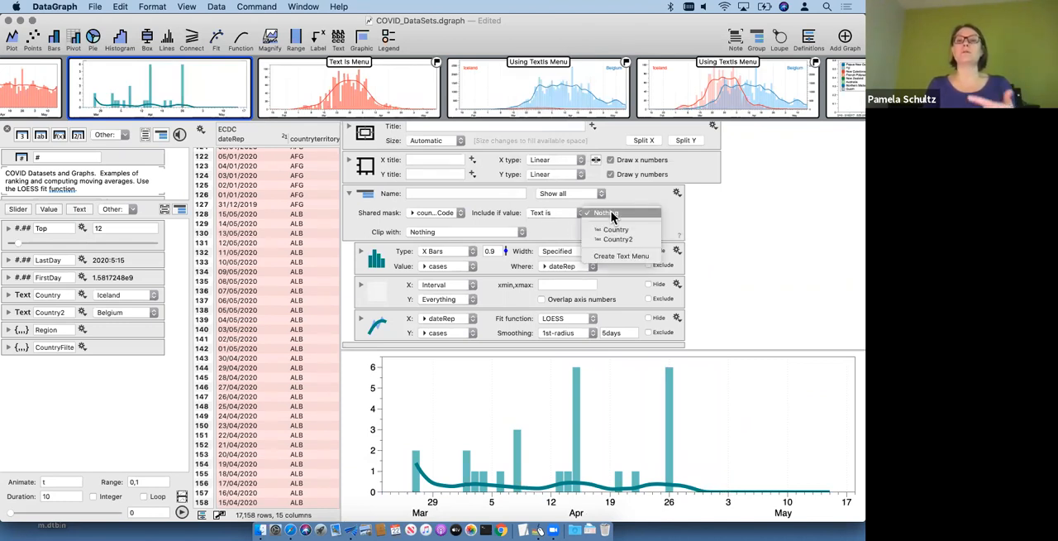
{"action": "left_click", "coordinate": [614, 256]}
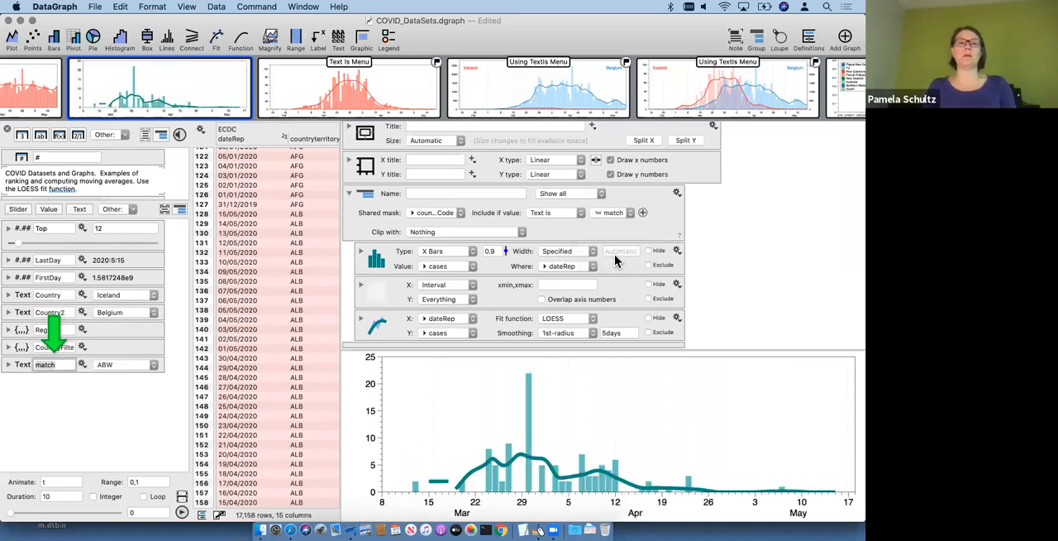
Step: Try ARM and BGR as values of the match text variable
{"action": "left_click", "coordinate": [124, 364]}
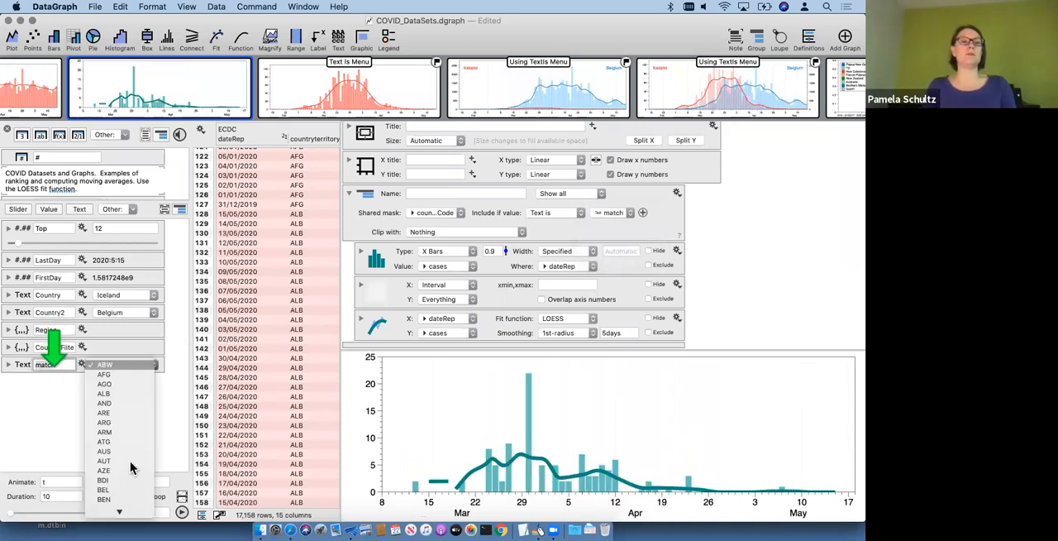
{"action": "left_click", "coordinate": [129, 432]}
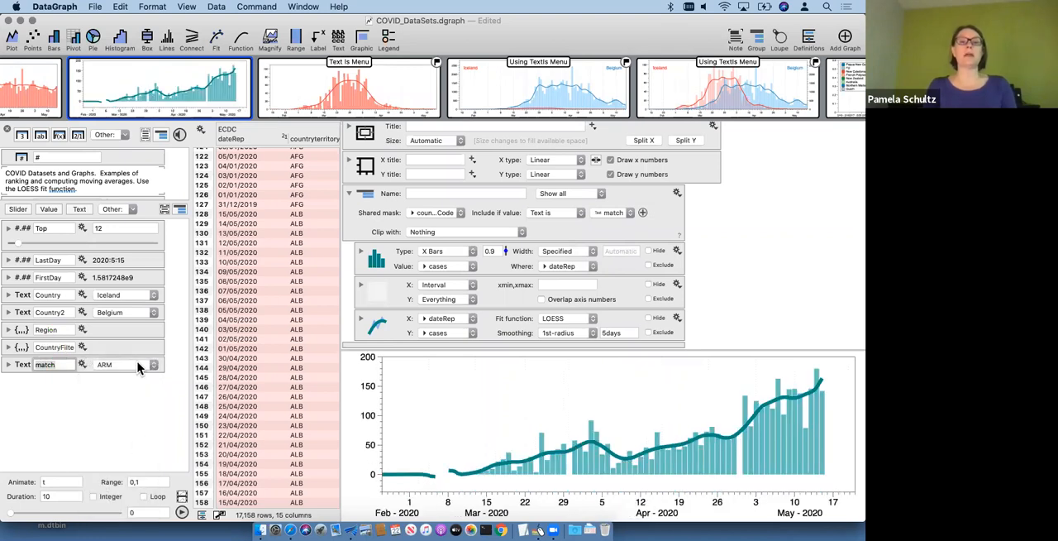
{"action": "left_click", "coordinate": [137, 368]}
{"action": "left_click", "coordinate": [143, 426]}
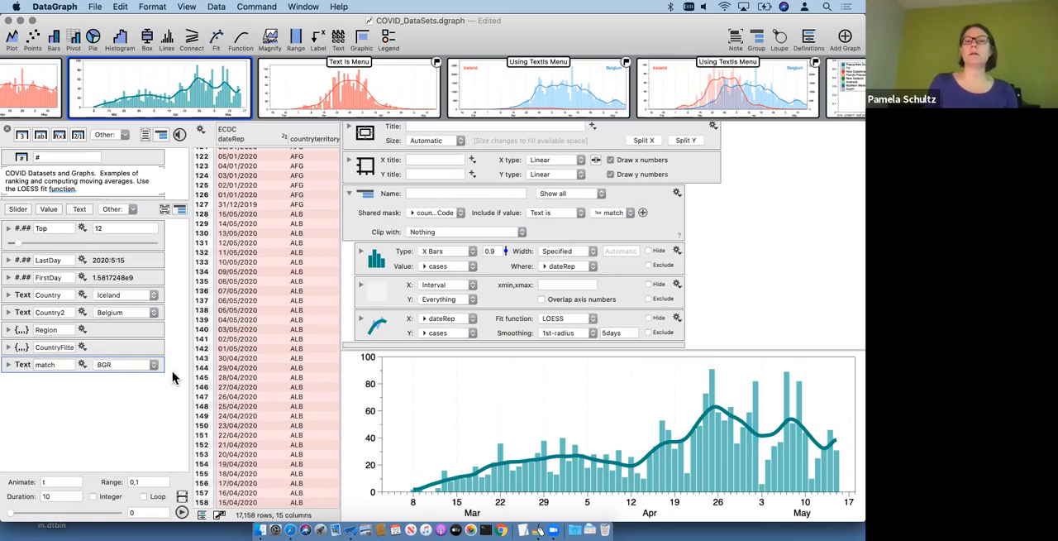
Step: Undo the match value changes, the created text menu and the shared mask's Text is comparison
{"action": "left_click", "coordinate": [37, 365]}
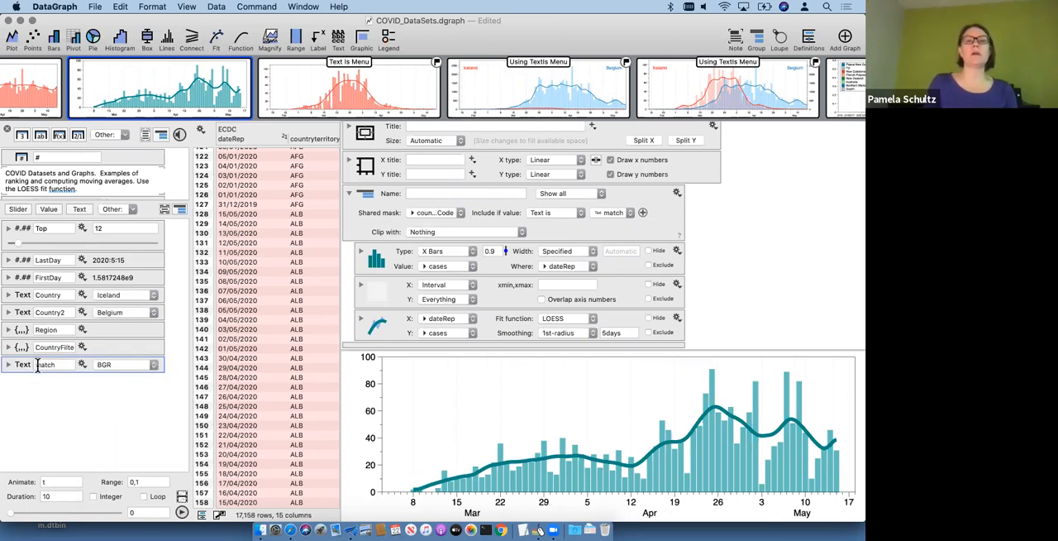
{"action": "key", "text": "Delete"}
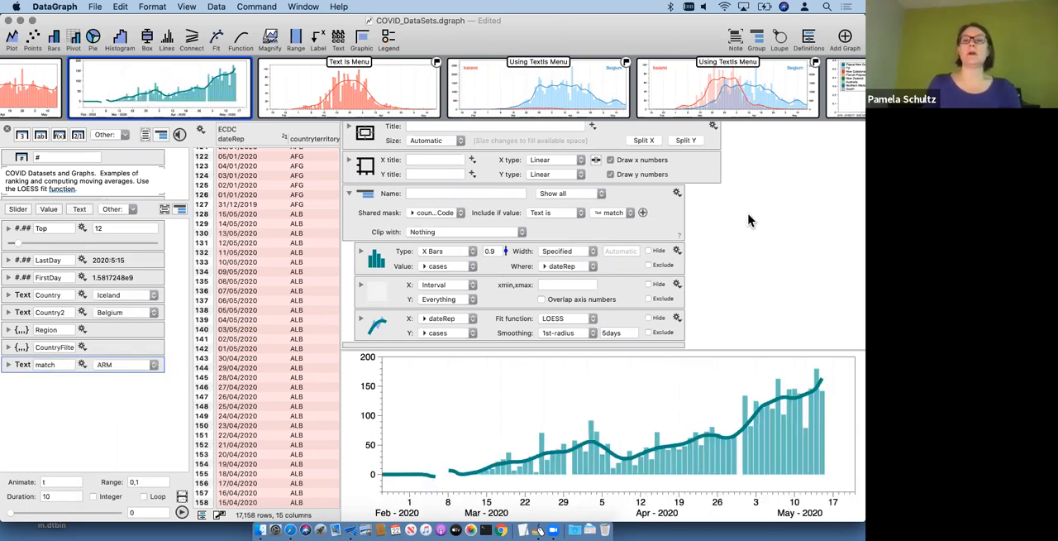
{"action": "key", "text": "super+z"}
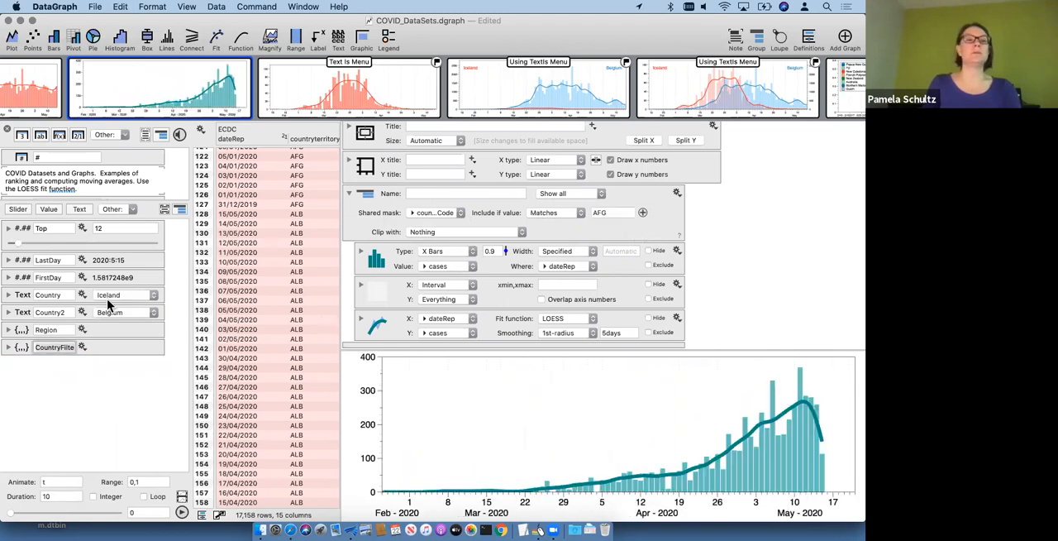
Step: Select the Country variable, view the two-axis Using TextIs Menu graph, and open the COVID-19 cases graph with the LOESS group
{"action": "left_click", "coordinate": [25, 296]}
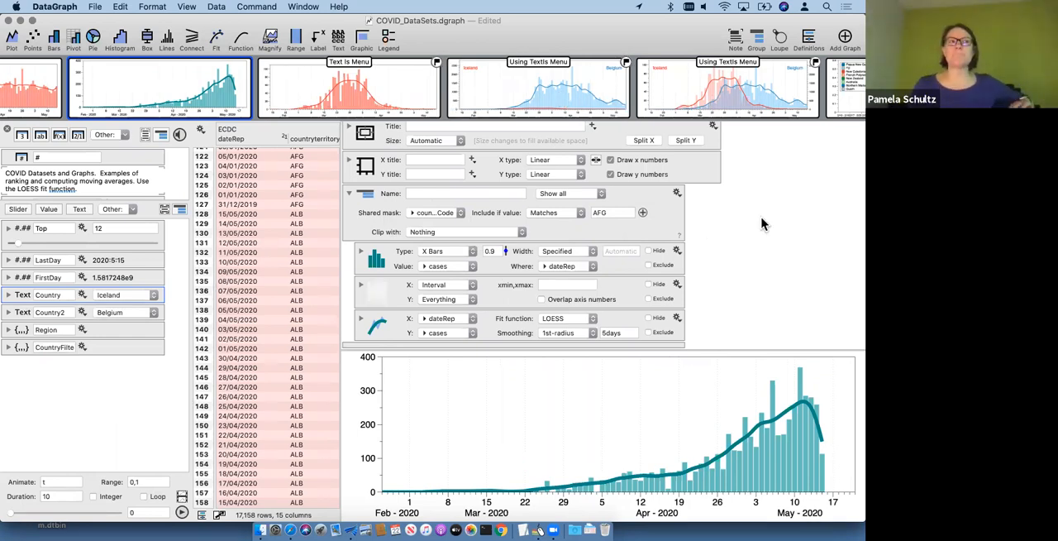
{"action": "left_click", "coordinate": [759, 90]}
{"action": "scroll", "coordinate": [744, 88], "scroll_direction": "right", "scroll_amount": 4}
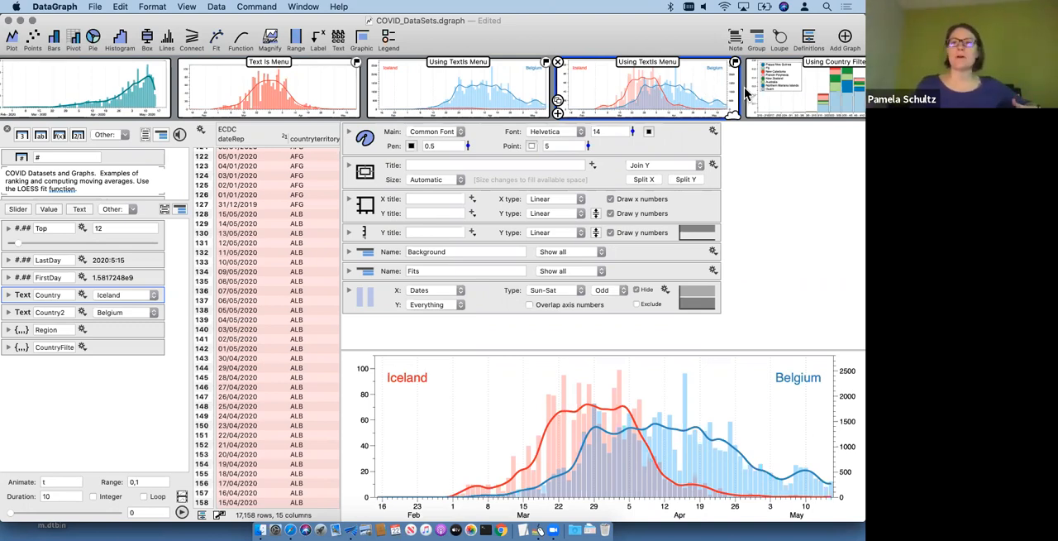
{"action": "scroll", "coordinate": [674, 86], "scroll_direction": "right", "scroll_amount": 3}
{"action": "scroll", "coordinate": [674, 86], "scroll_direction": "right", "scroll_amount": 3}
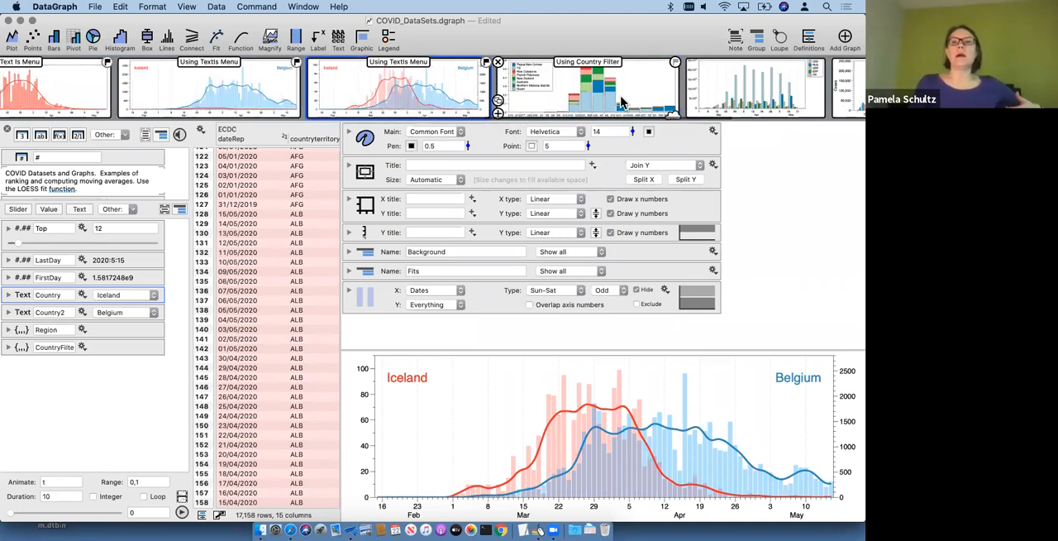
{"action": "scroll", "coordinate": [621, 100], "scroll_direction": "right", "scroll_amount": 10}
{"action": "left_click", "coordinate": [562, 97]}
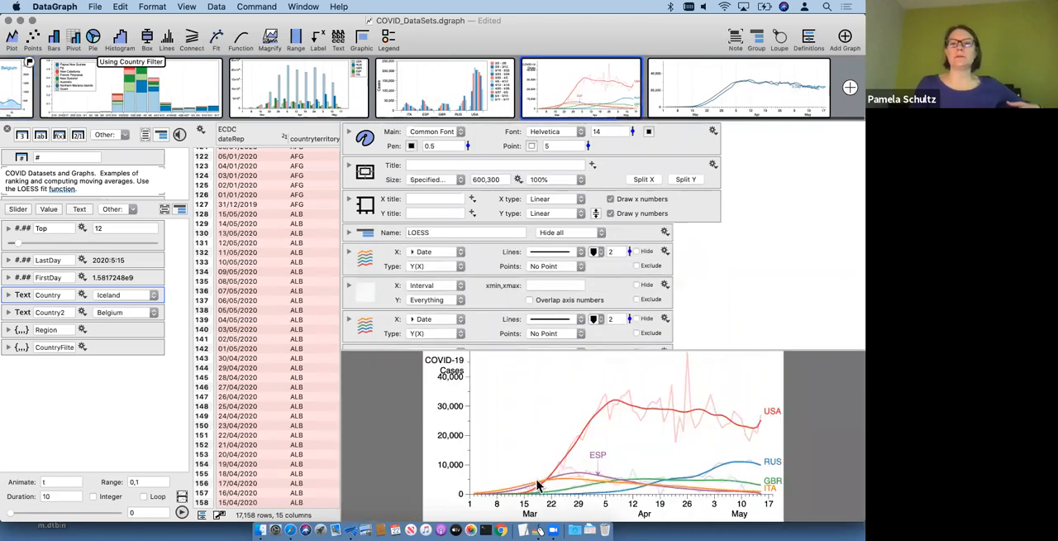
Step: Enlarge the graph drawing area and move the COVID-19 / Cases label up to an offset of -54, -1
{"action": "scroll", "coordinate": [514, 237], "scroll_direction": "down", "scroll_amount": 3}
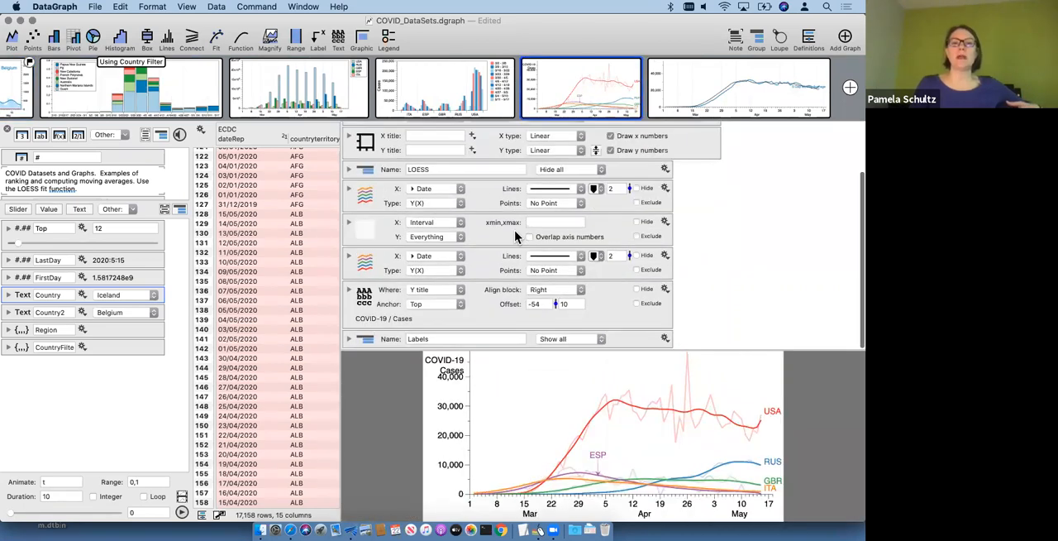
{"action": "scroll", "coordinate": [514, 230], "scroll_direction": "up", "scroll_amount": 2}
{"action": "left_click", "coordinate": [358, 242]}
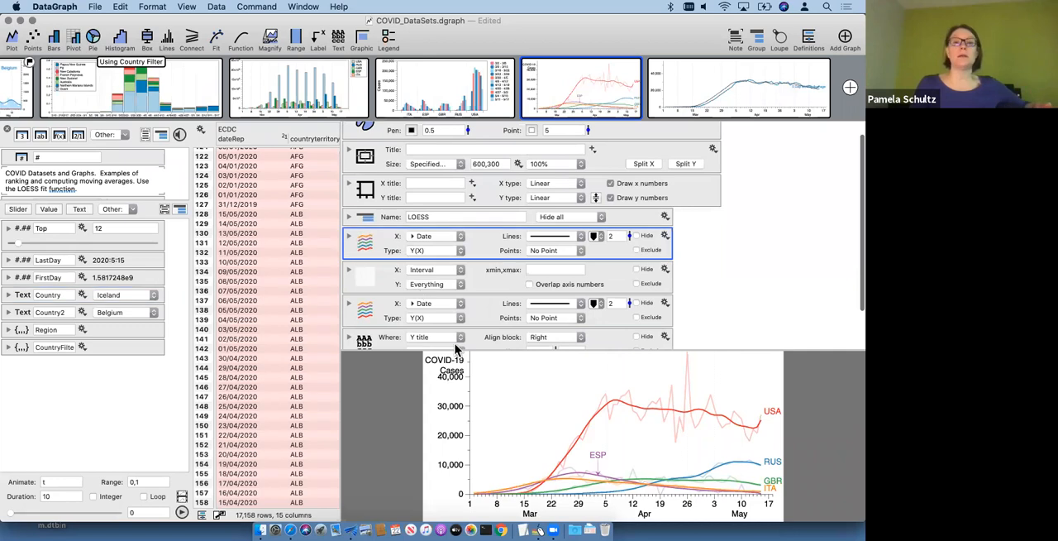
{"action": "left_click_drag", "start_coordinate": [453, 348], "coordinate": [461, 229]}
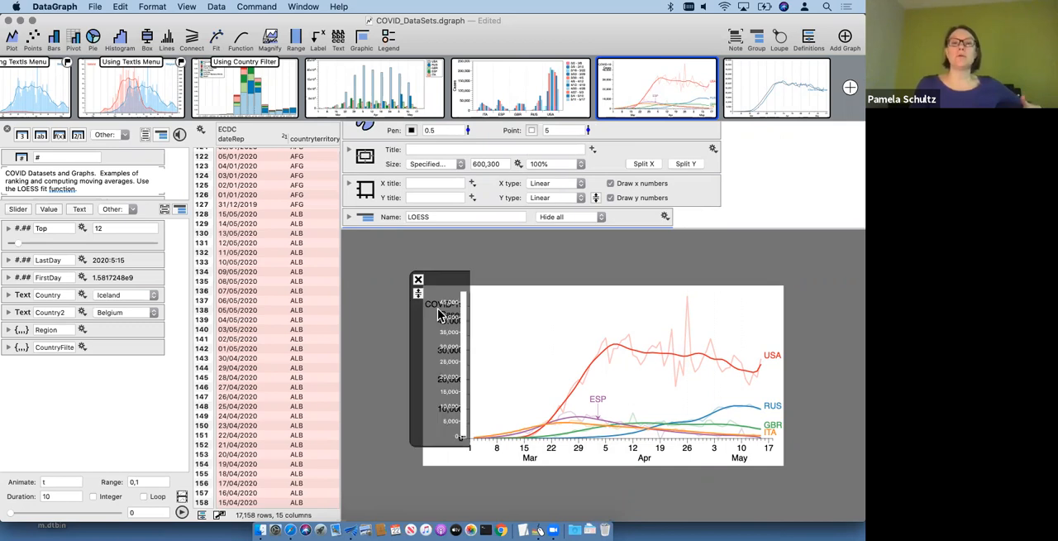
{"action": "left_click", "coordinate": [444, 306]}
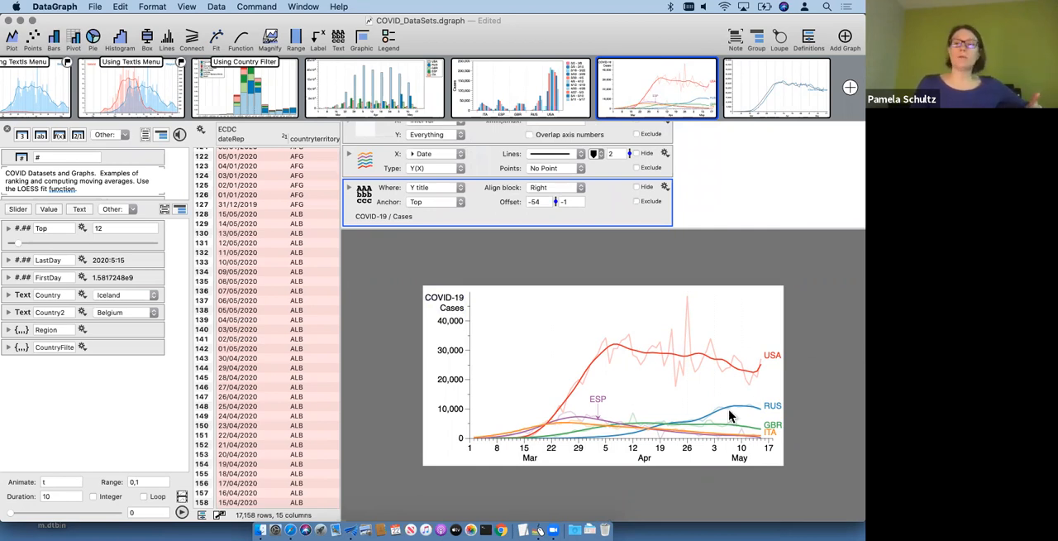
Step: Widen the ECDC data table to show the day and month columns beside the country codes
{"action": "left_click", "coordinate": [341, 190]}
{"action": "left_click_drag", "start_coordinate": [339, 182], "coordinate": [447, 189]}
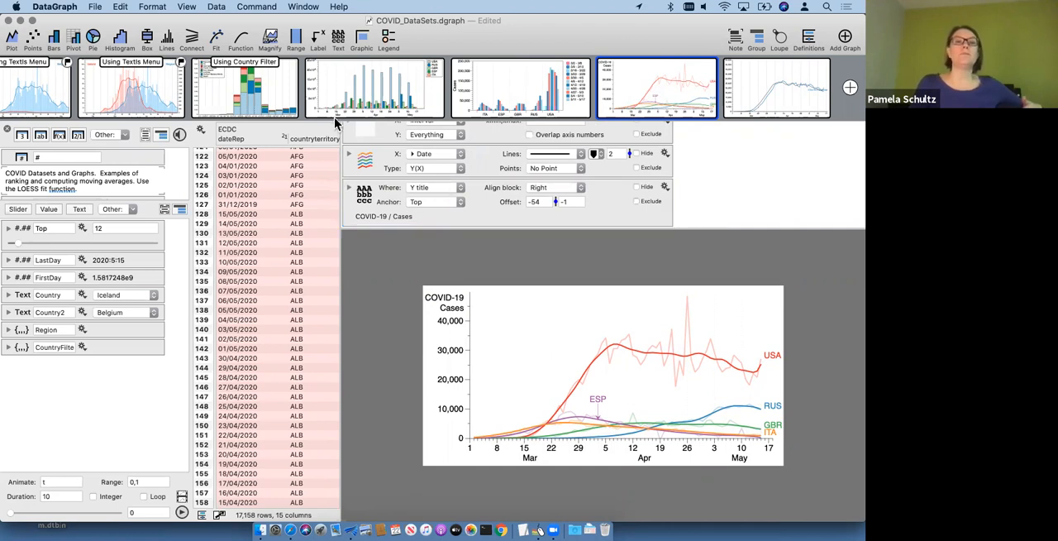
{"action": "scroll", "coordinate": [278, 85], "scroll_direction": "left", "scroll_amount": 10}
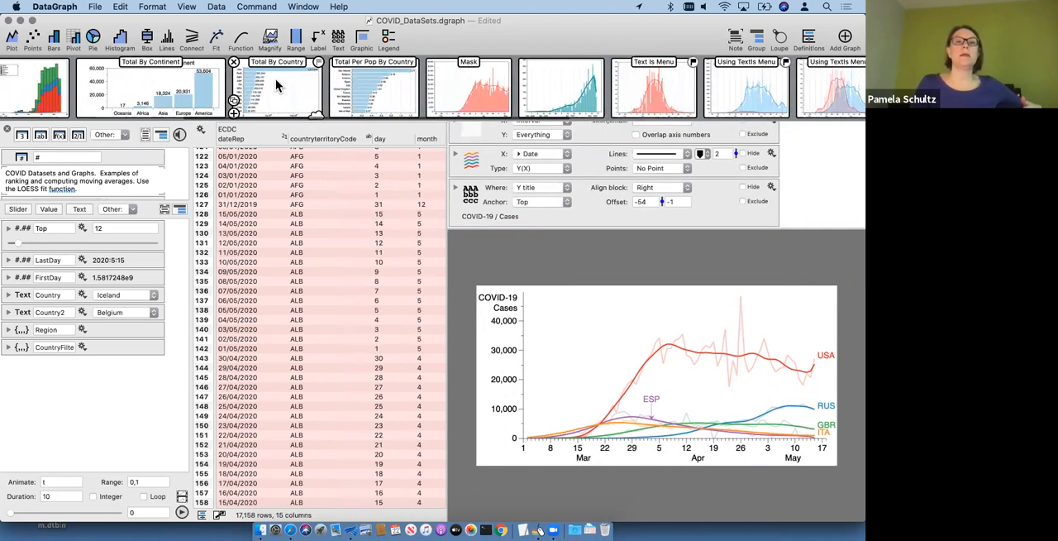
Step: Open the Total By Country graph, expand its pivot settings, and enlarge the command area above the drawing
{"action": "left_click", "coordinate": [492, 88]}
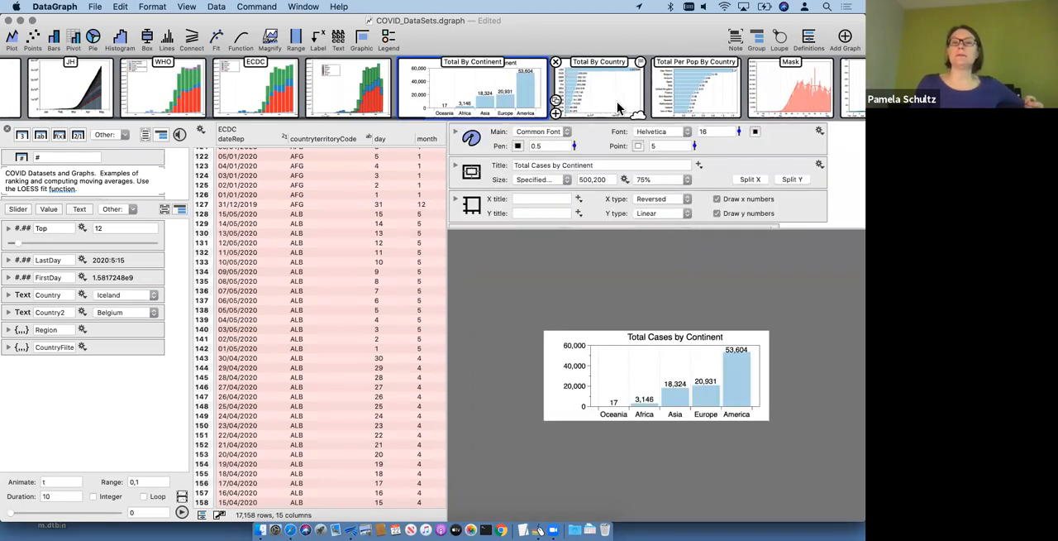
{"action": "left_click", "coordinate": [617, 107]}
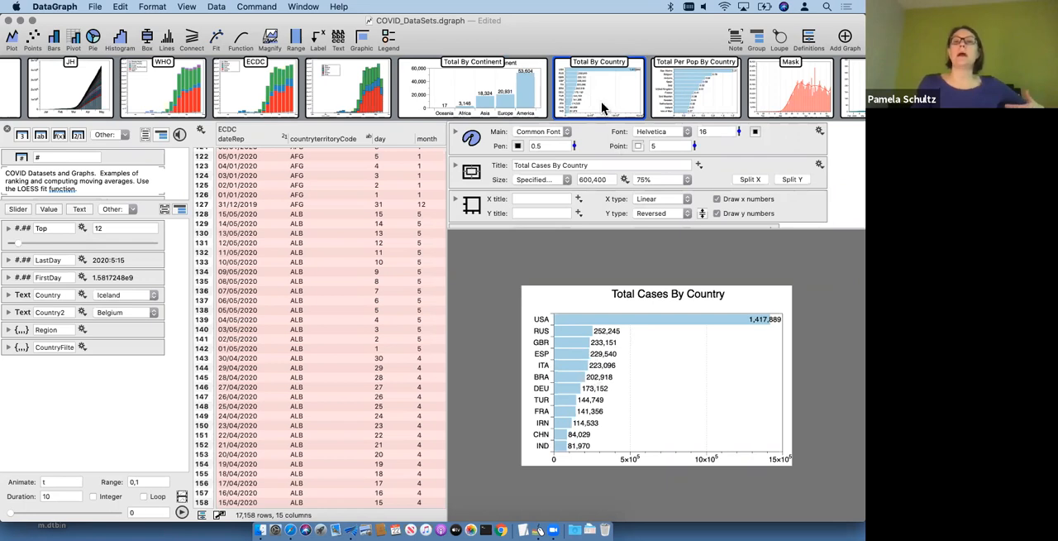
{"action": "scroll", "coordinate": [488, 205], "scroll_direction": "down", "scroll_amount": 3}
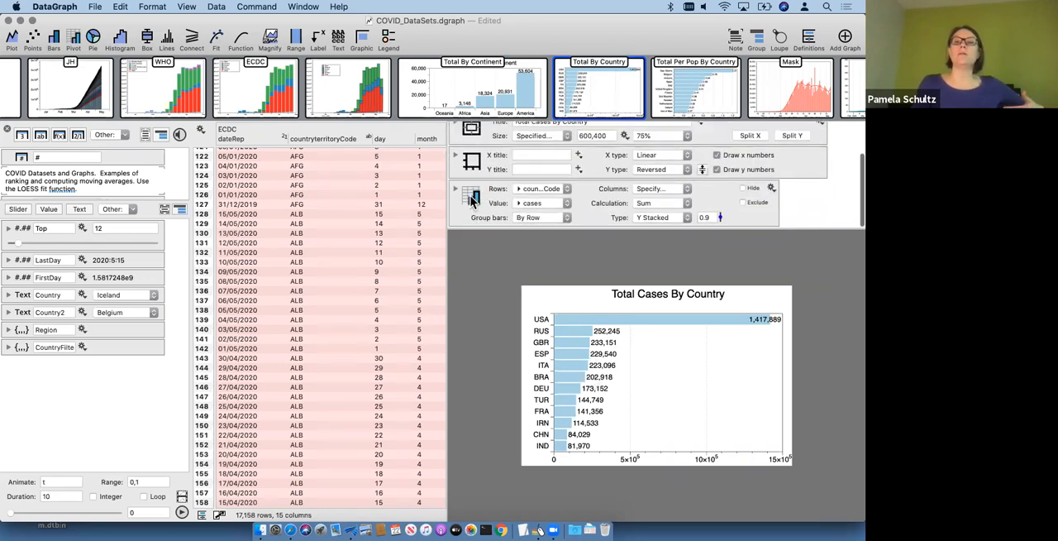
{"action": "scroll", "coordinate": [583, 213], "scroll_direction": "down", "scroll_amount": 4}
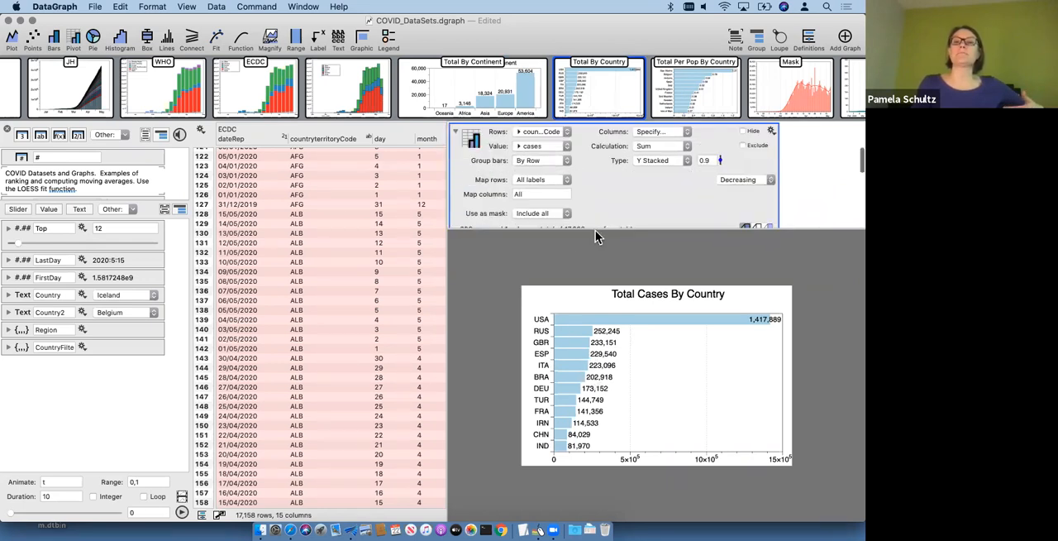
{"action": "scroll", "coordinate": [578, 198], "scroll_direction": "up", "scroll_amount": 2}
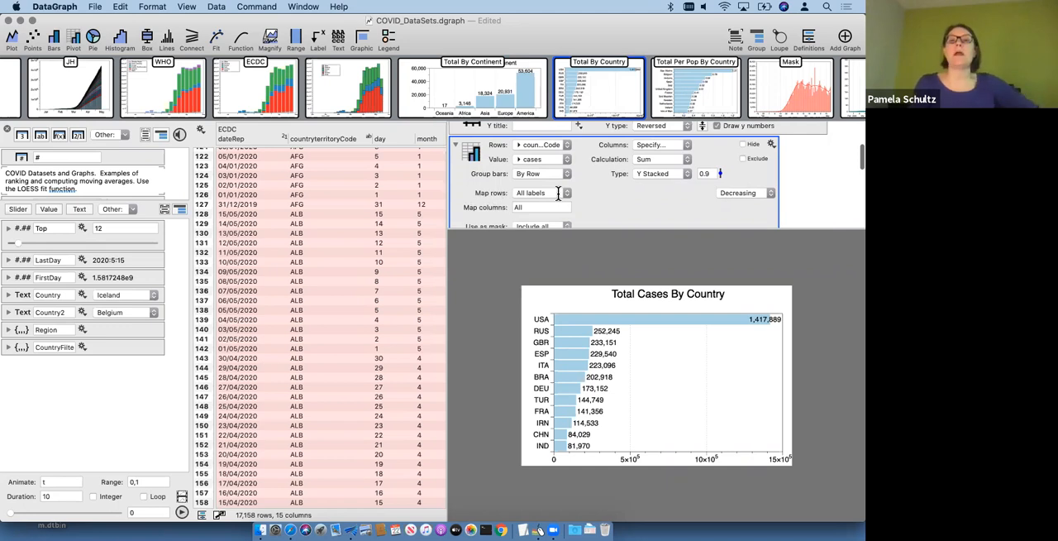
{"action": "left_click_drag", "start_coordinate": [561, 229], "coordinate": [567, 269]}
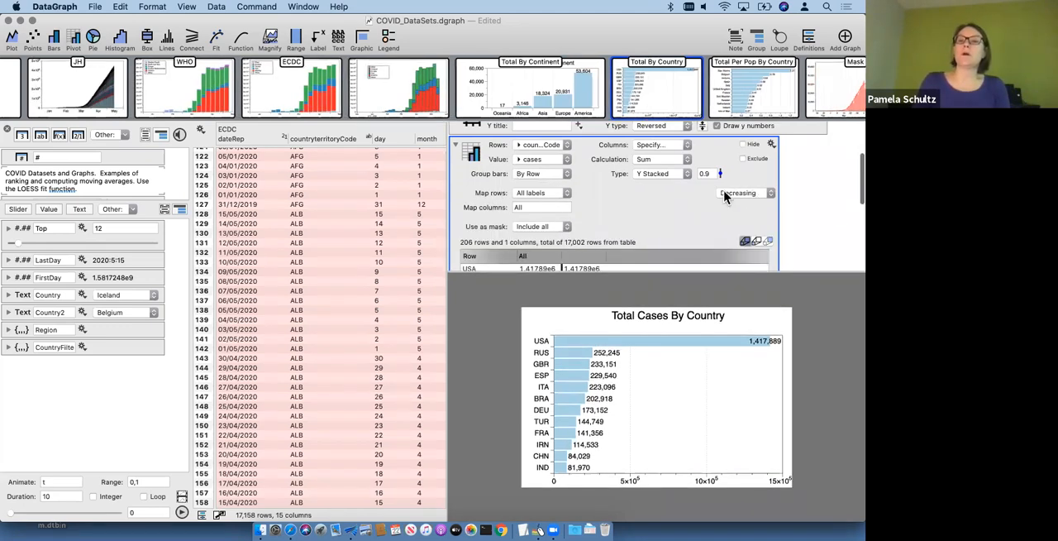
Step: Set the country pivot's sort order to Automatic and open the axis settings to inspect the y restriction
{"action": "left_click", "coordinate": [731, 192]}
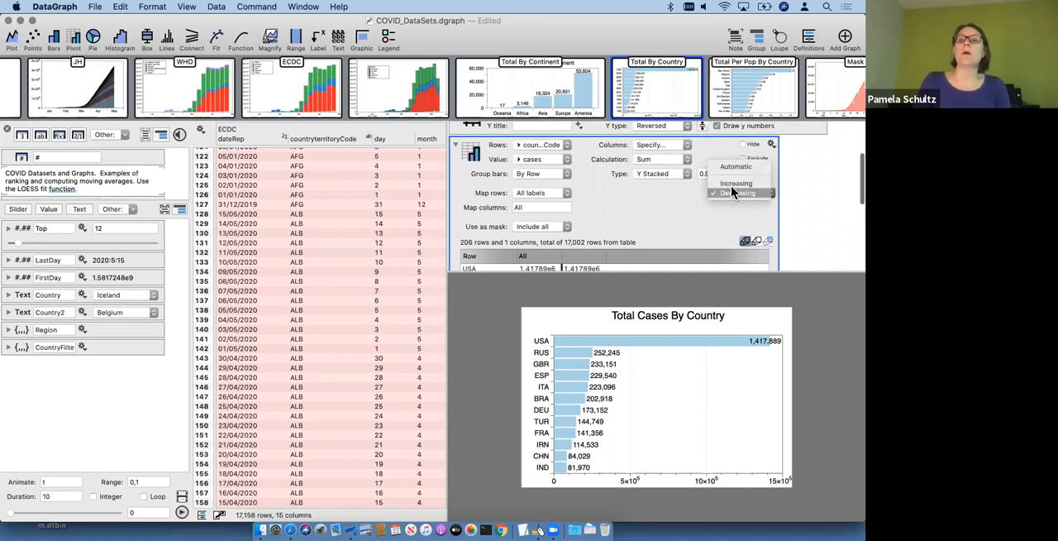
{"action": "left_click", "coordinate": [727, 167]}
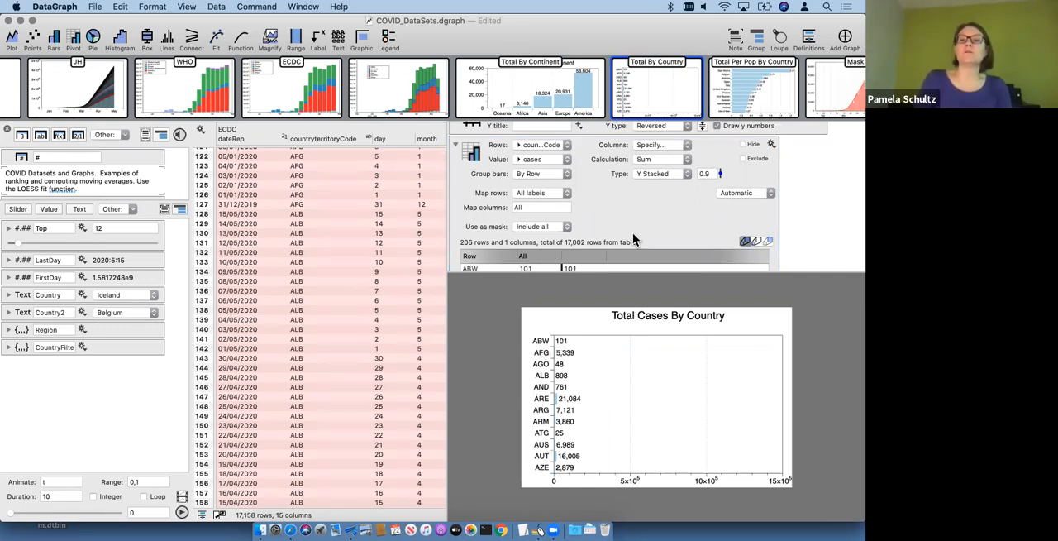
{"action": "scroll", "coordinate": [659, 214], "scroll_direction": "up", "scroll_amount": 3}
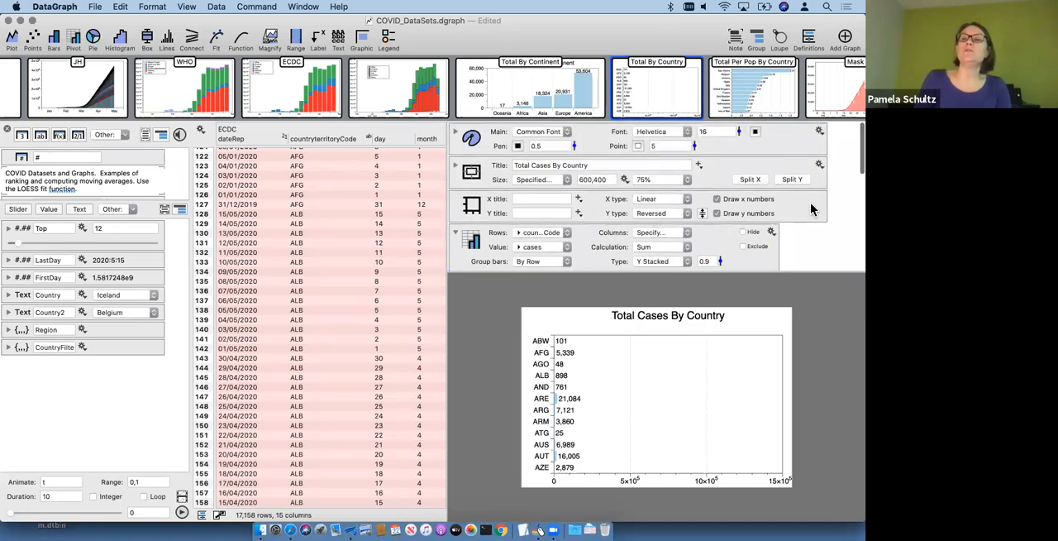
{"action": "scroll", "coordinate": [798, 198], "scroll_direction": "down", "scroll_amount": 2}
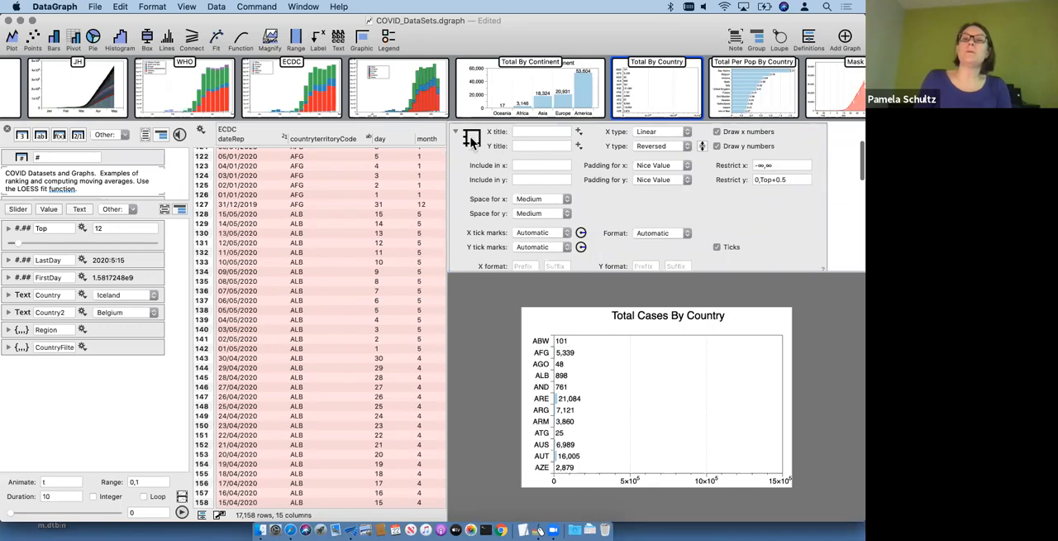
{"action": "left_click", "coordinate": [767, 179]}
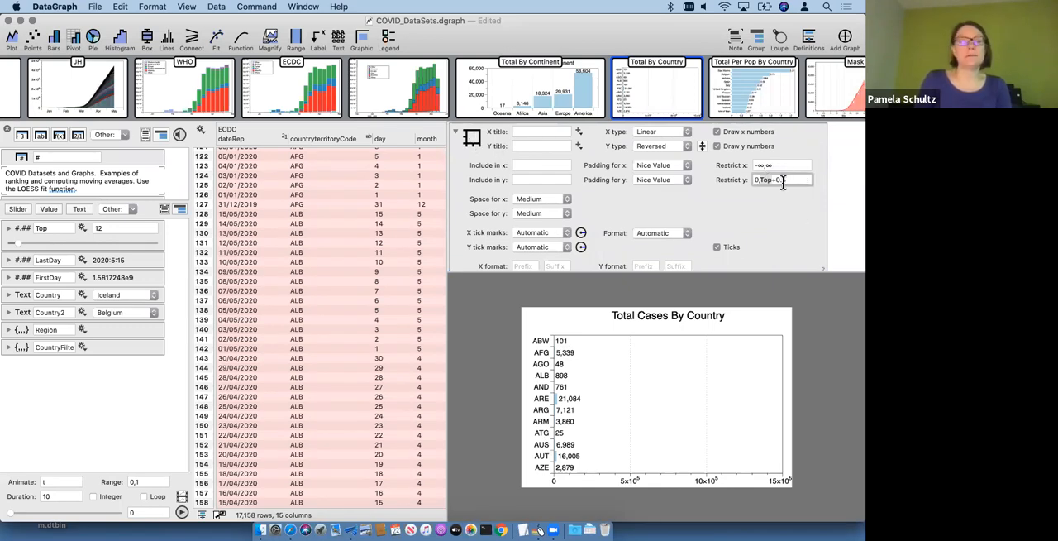
Step: Raise the Top variable to 50, reduce it to 25, and collapse the axis settings
{"action": "left_click_drag", "start_coordinate": [18, 246], "coordinate": [172, 248]}
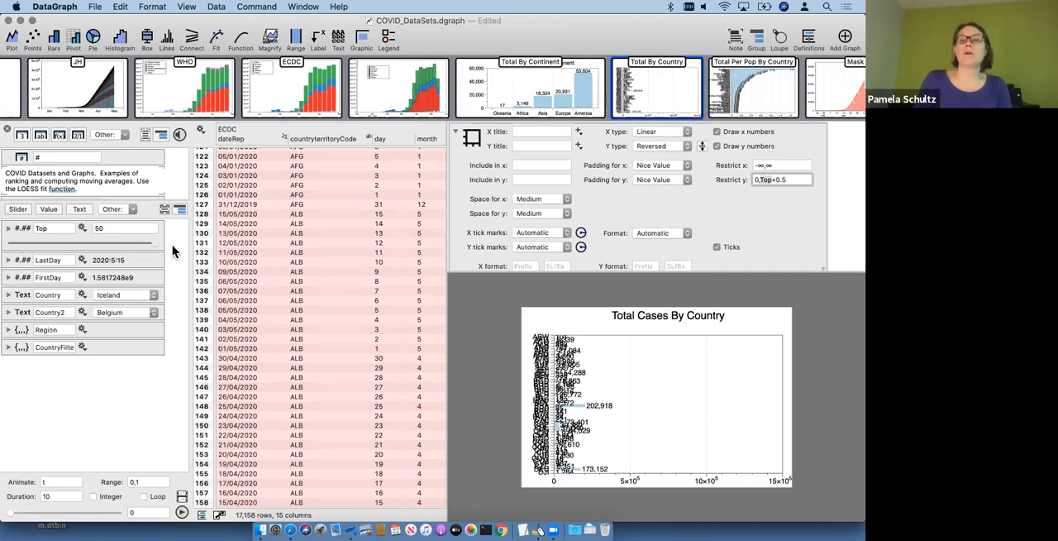
{"action": "left_click_drag", "start_coordinate": [37, 239], "coordinate": [171, 253]}
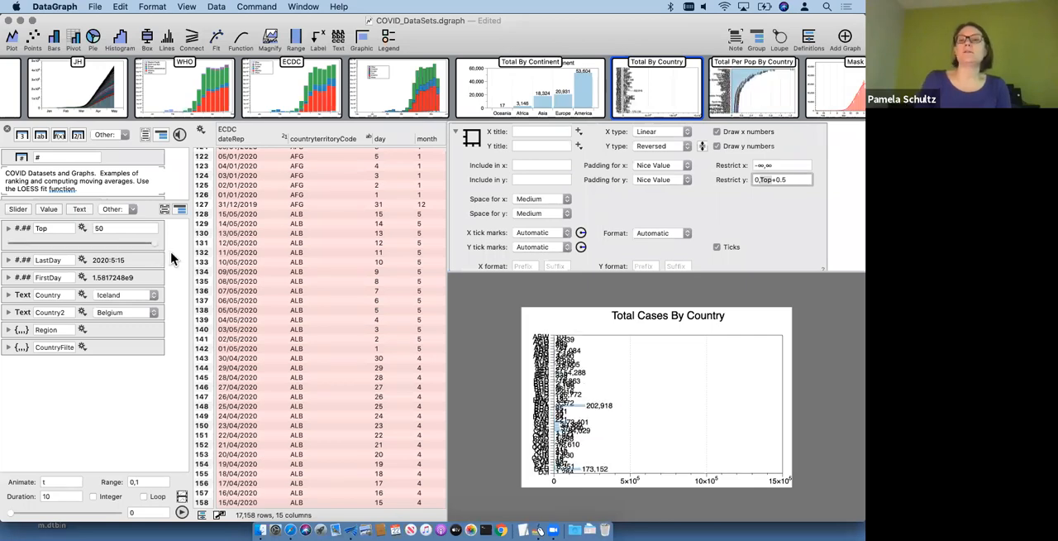
{"action": "left_click", "coordinate": [83, 242]}
{"action": "left_click", "coordinate": [457, 133]}
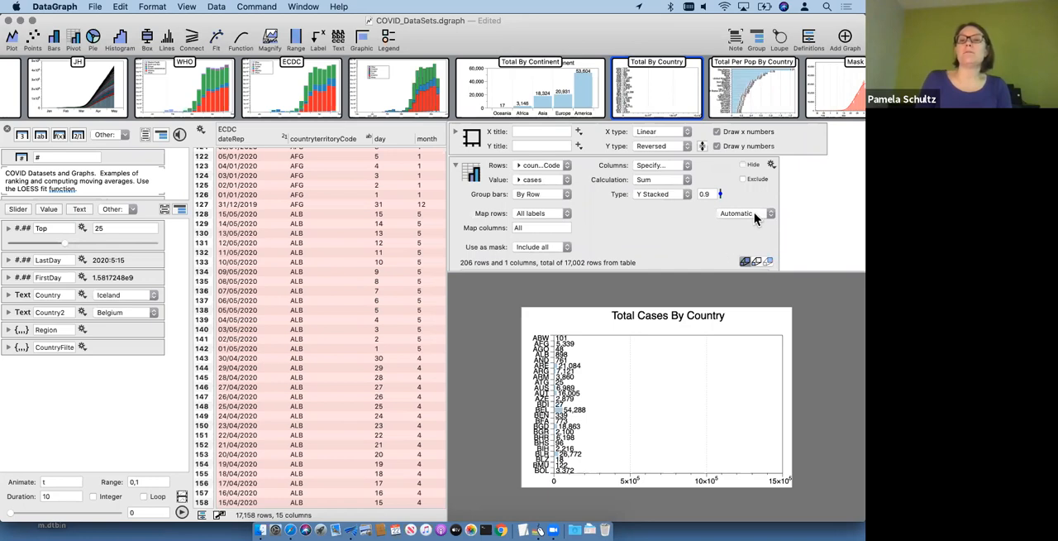
Step: Sort the country pivot in decreasing order and set the Top variable to 15
{"action": "left_click", "coordinate": [748, 215]}
{"action": "left_click", "coordinate": [746, 239]}
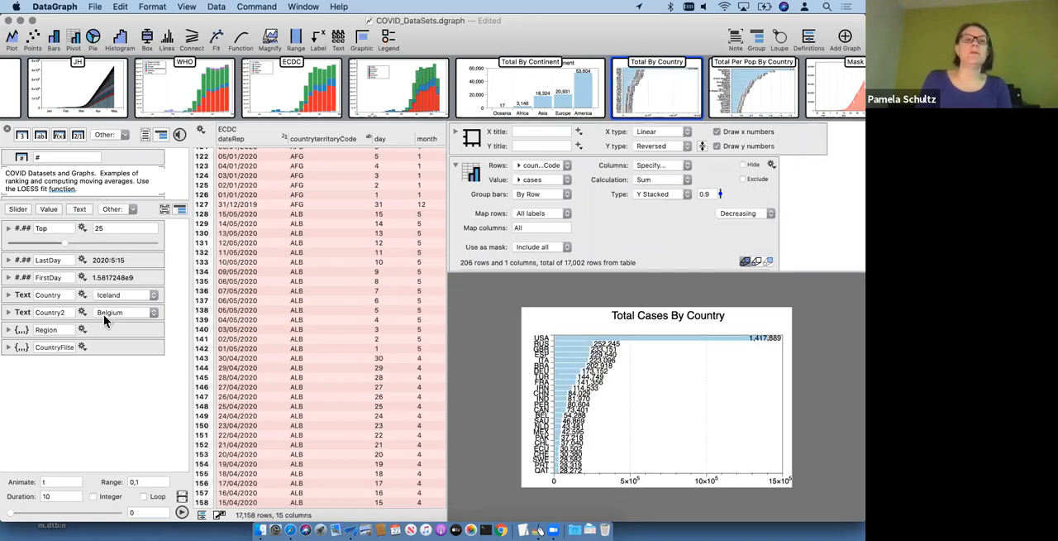
{"action": "left_click_drag", "start_coordinate": [64, 243], "coordinate": [29, 243]}
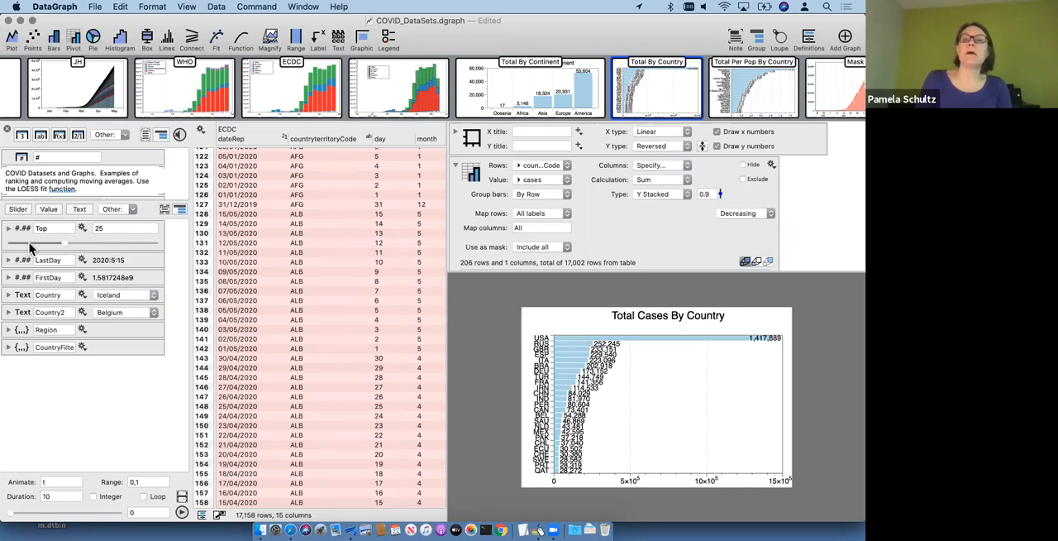
Step: Look through the pivot's table of case totals by country and check the y restriction in the axis settings
{"action": "scroll", "coordinate": [638, 249], "scroll_direction": "down", "scroll_amount": 5}
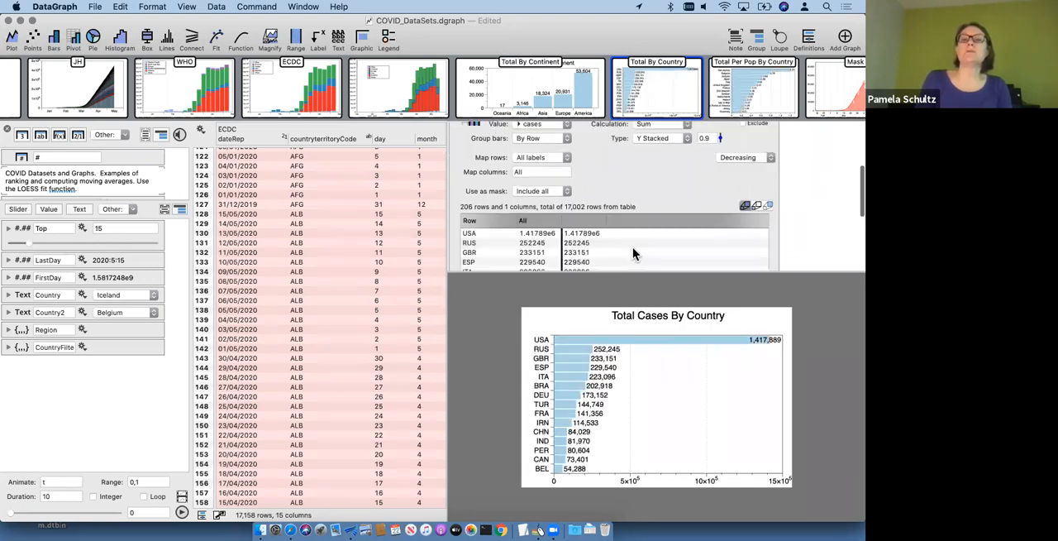
{"action": "scroll", "coordinate": [567, 207], "scroll_direction": "down", "scroll_amount": 6}
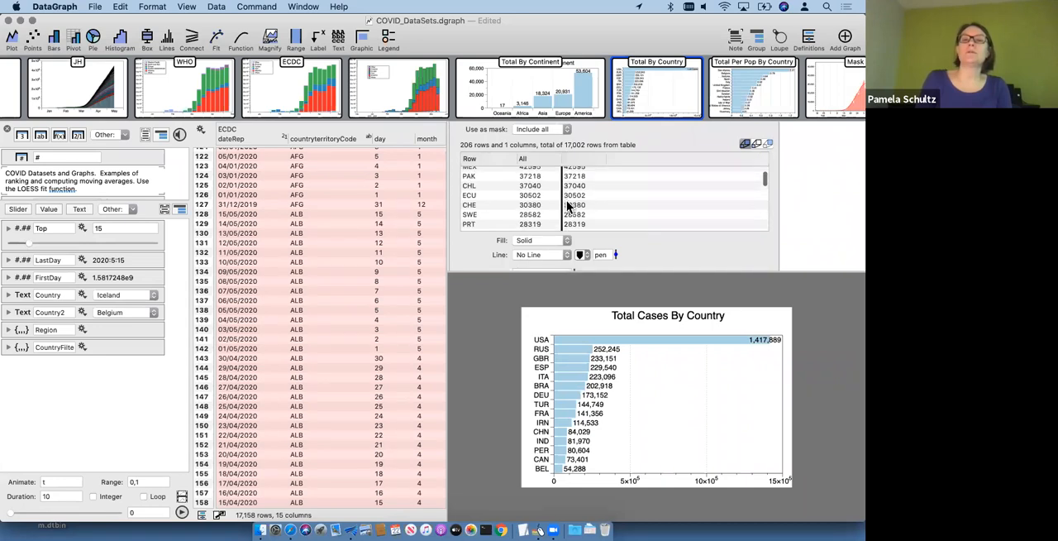
{"action": "scroll", "coordinate": [567, 207], "scroll_direction": "up", "scroll_amount": 7}
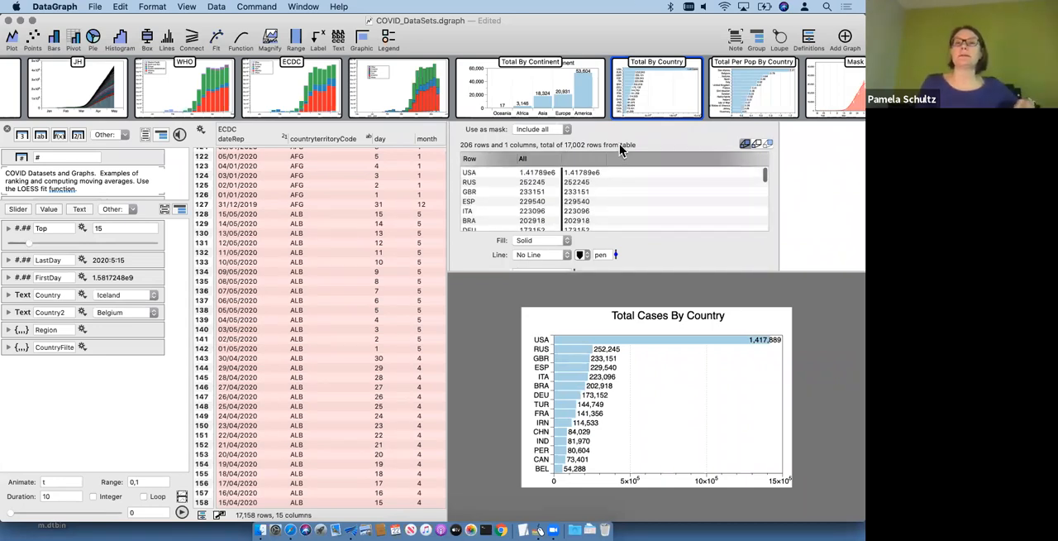
{"action": "scroll", "coordinate": [590, 231], "scroll_direction": "up", "scroll_amount": 4}
{"action": "scroll", "coordinate": [590, 237], "scroll_direction": "down", "scroll_amount": 4}
{"action": "scroll", "coordinate": [585, 191], "scroll_direction": "down", "scroll_amount": 5}
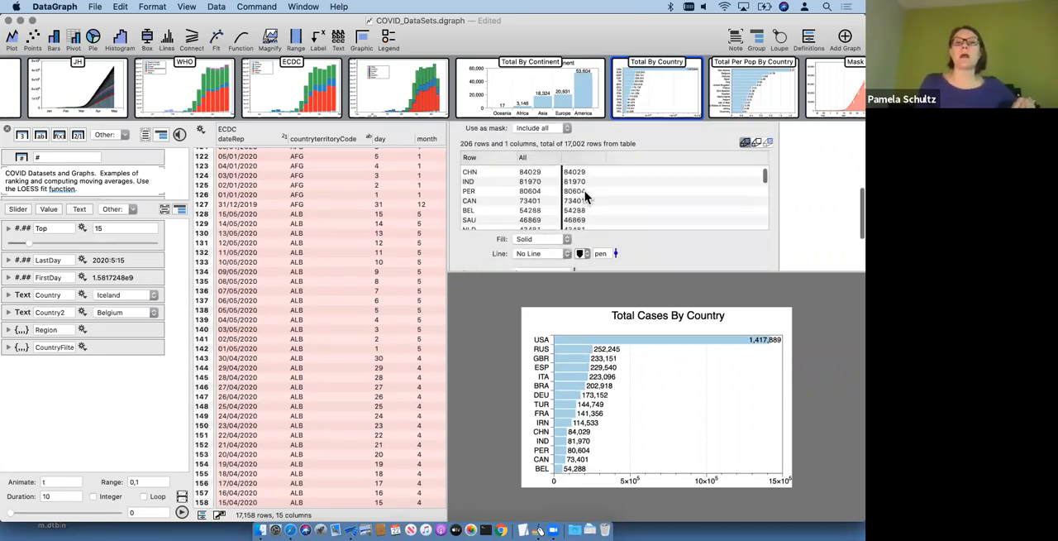
{"action": "scroll", "coordinate": [584, 190], "scroll_direction": "up", "scroll_amount": 6}
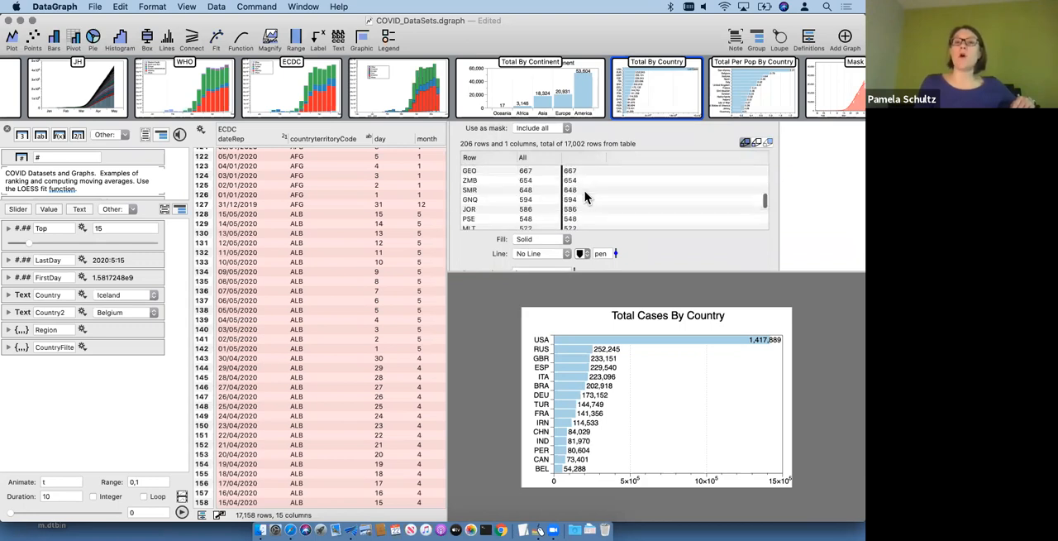
{"action": "scroll", "coordinate": [657, 143], "scroll_direction": "up", "scroll_amount": 10}
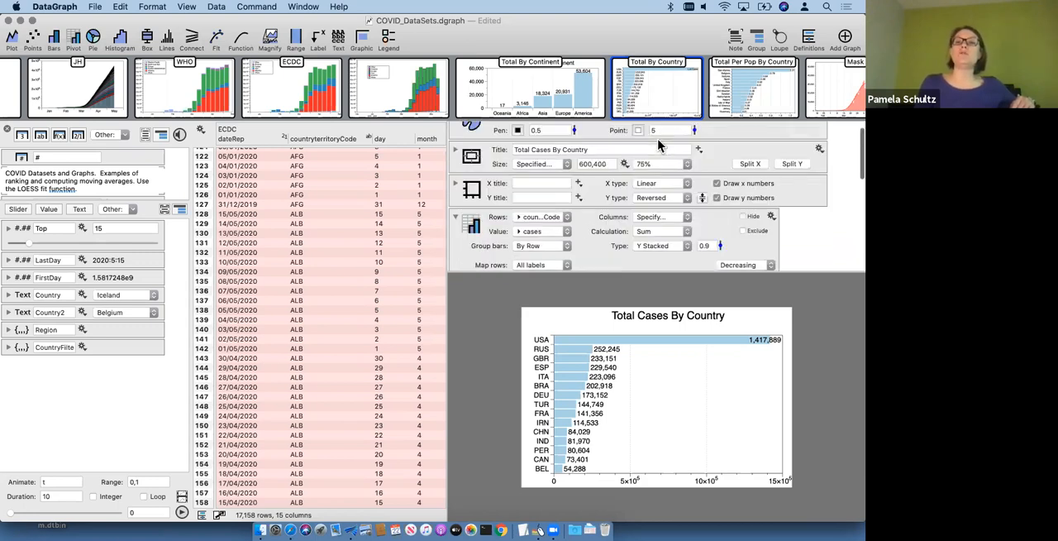
{"action": "left_click", "coordinate": [455, 203]}
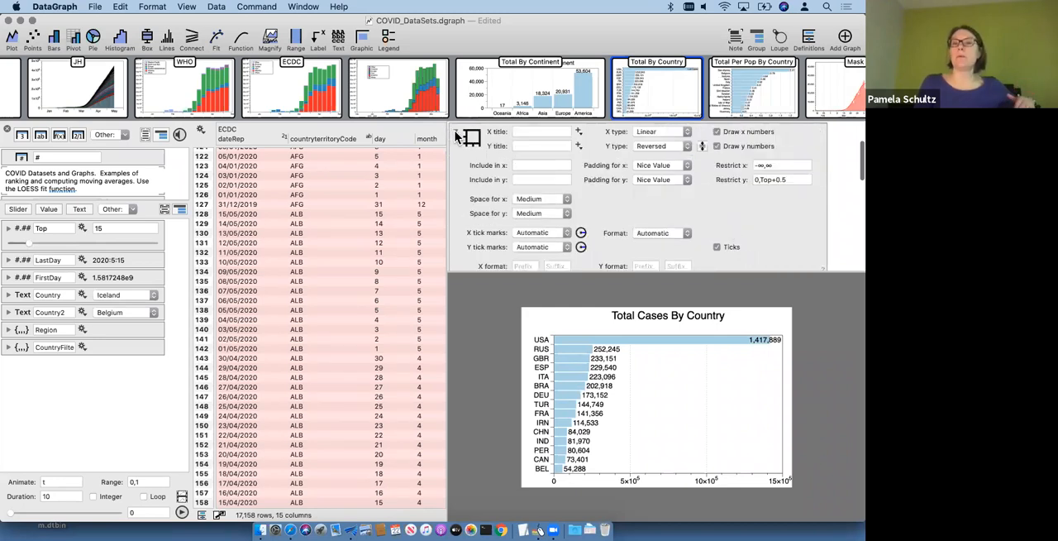
{"action": "left_click", "coordinate": [456, 133]}
Step: View the Total Per Pop By Country graph and add an empty graph directly after Total By Country
{"action": "mouse_move", "coordinate": [651, 94]}
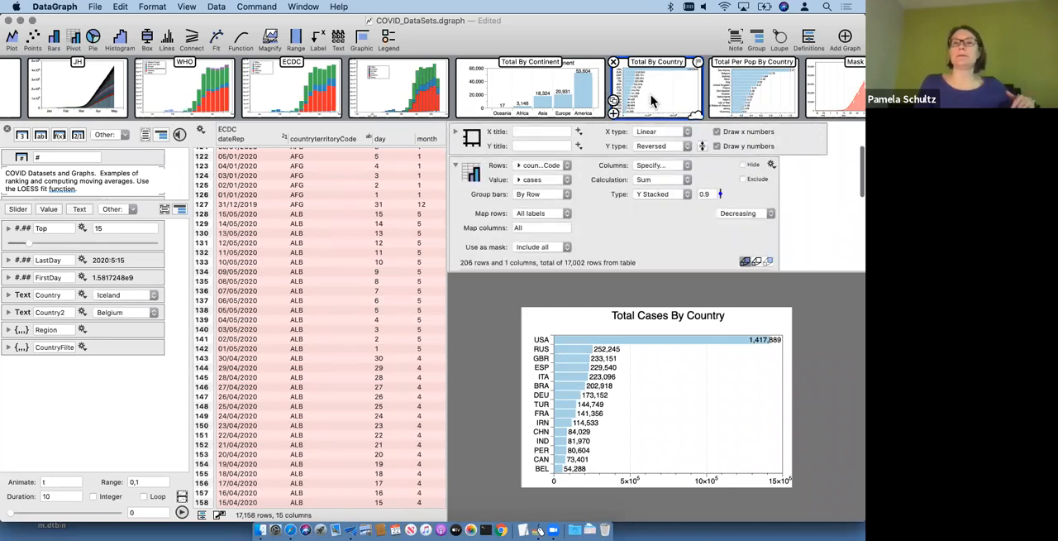
{"action": "left_click", "coordinate": [711, 61]}
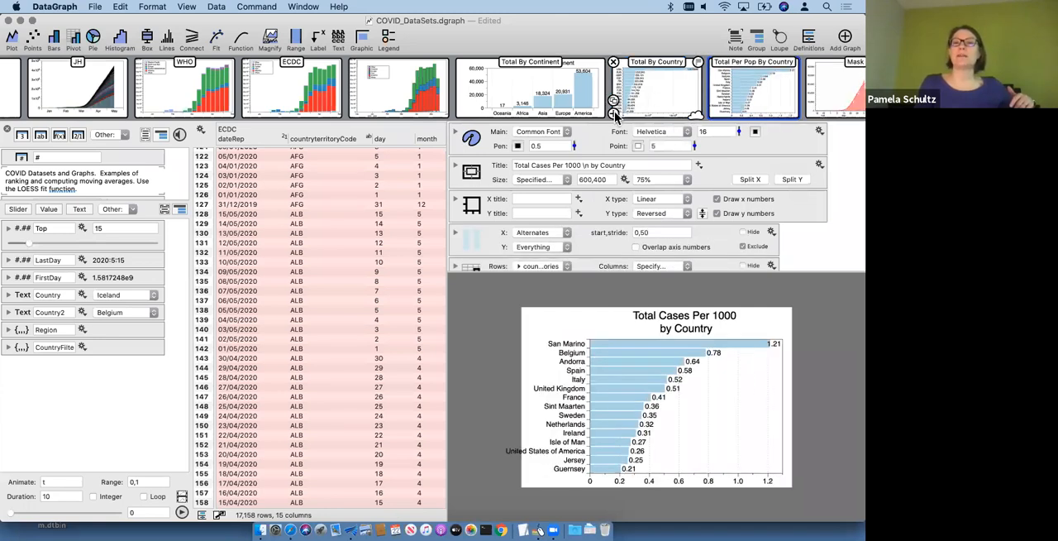
{"action": "left_click", "coordinate": [615, 114]}
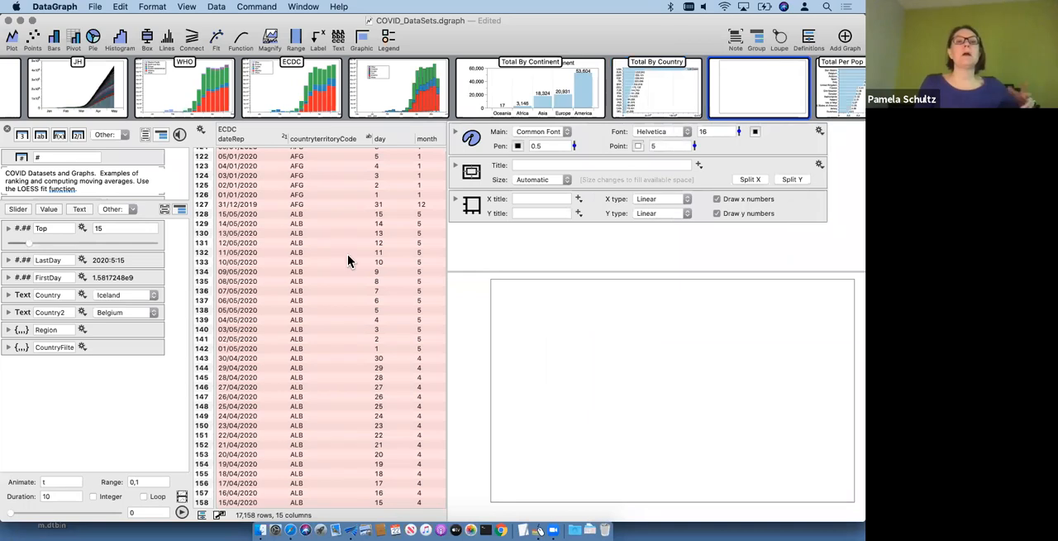
Step: Copy the pivot command from the untitled stacked continent graph into the new empty graph and open that graph
{"action": "scroll", "coordinate": [347, 261], "scroll_direction": "right", "scroll_amount": 2}
{"action": "mouse_move", "coordinate": [643, 93]}
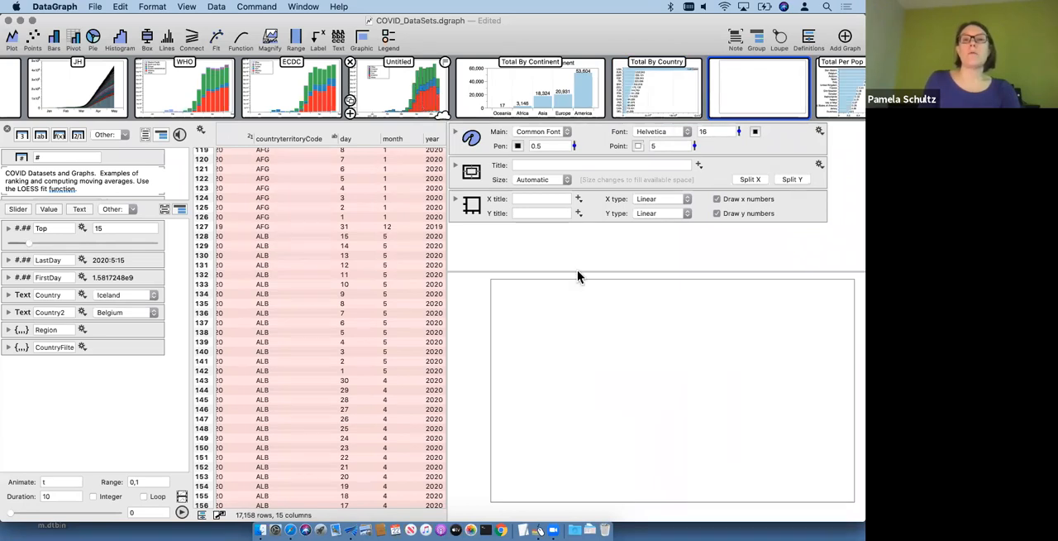
{"action": "scroll", "coordinate": [588, 218], "scroll_direction": "down", "scroll_amount": 2}
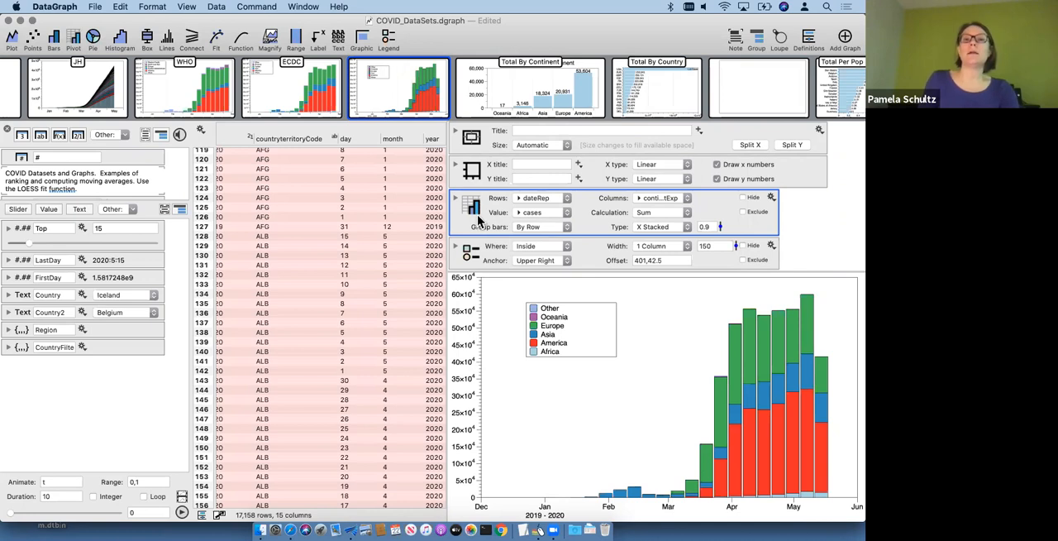
{"action": "left_click_drag", "start_coordinate": [481, 216], "coordinate": [747, 91]}
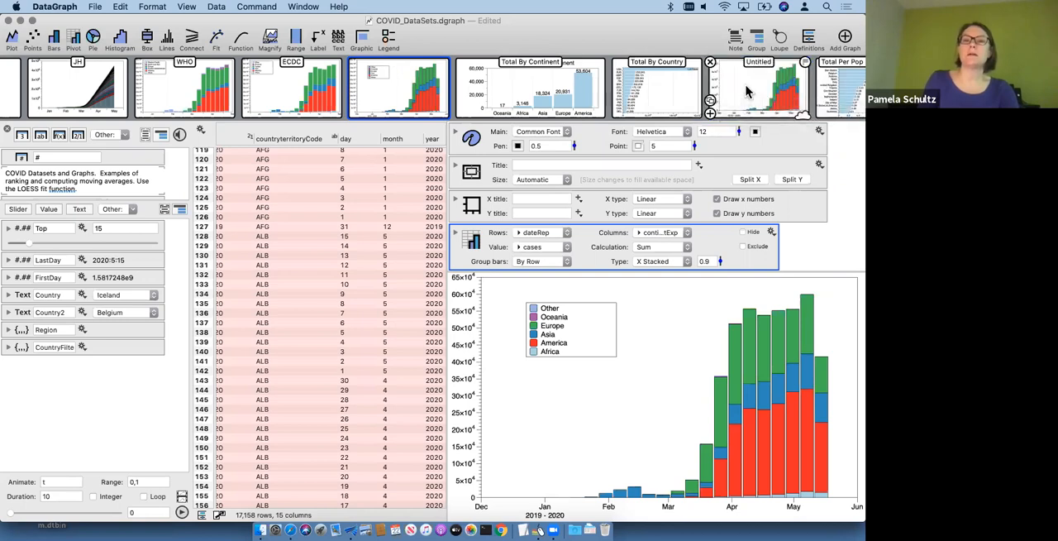
{"action": "left_click", "coordinate": [746, 91]}
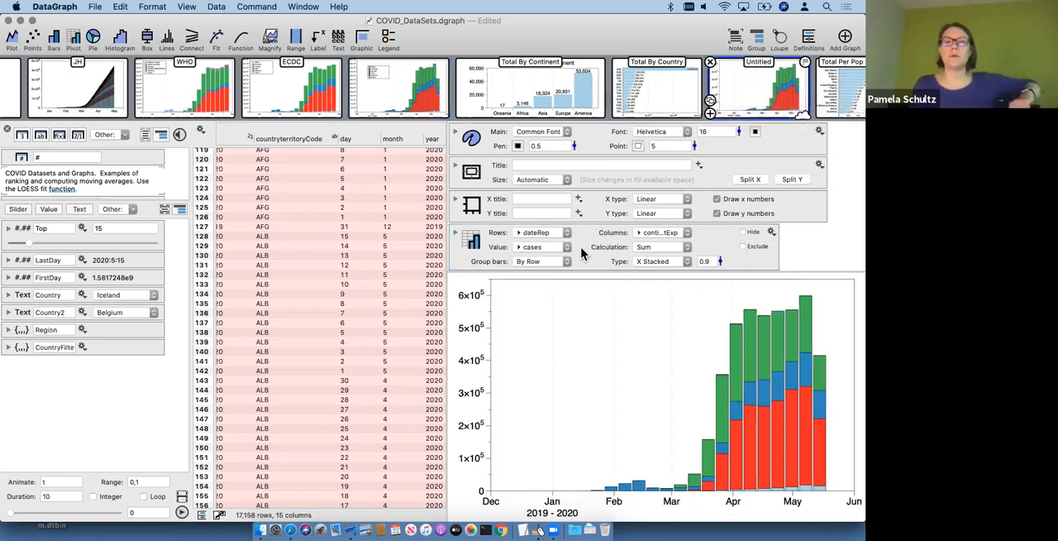
Step: Expand the copied pivot and set its columns to the ECDC countriesAndTerritories column
{"action": "left_click", "coordinate": [455, 232]}
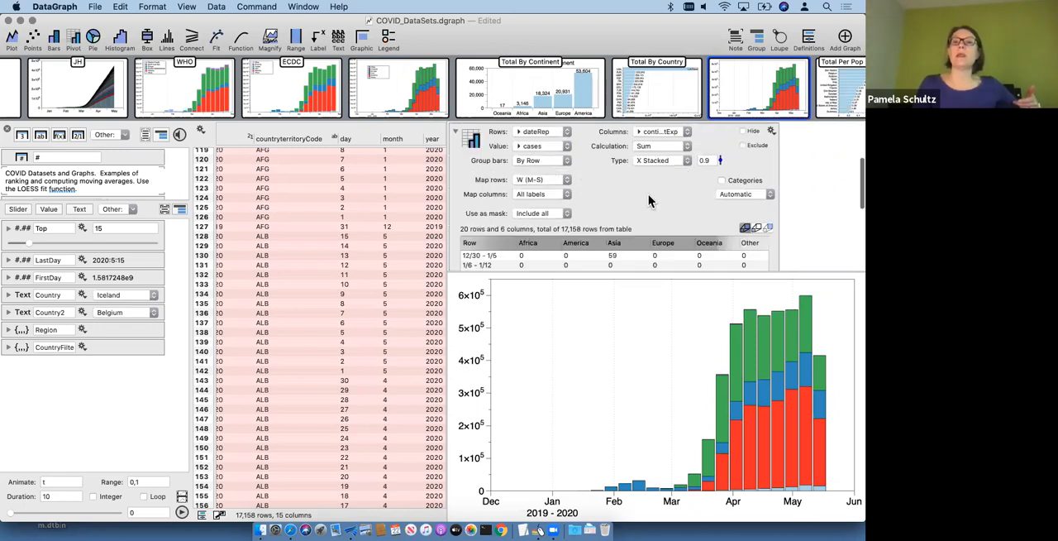
{"action": "scroll", "coordinate": [648, 194], "scroll_direction": "up", "scroll_amount": 3}
{"action": "left_click", "coordinate": [661, 182]}
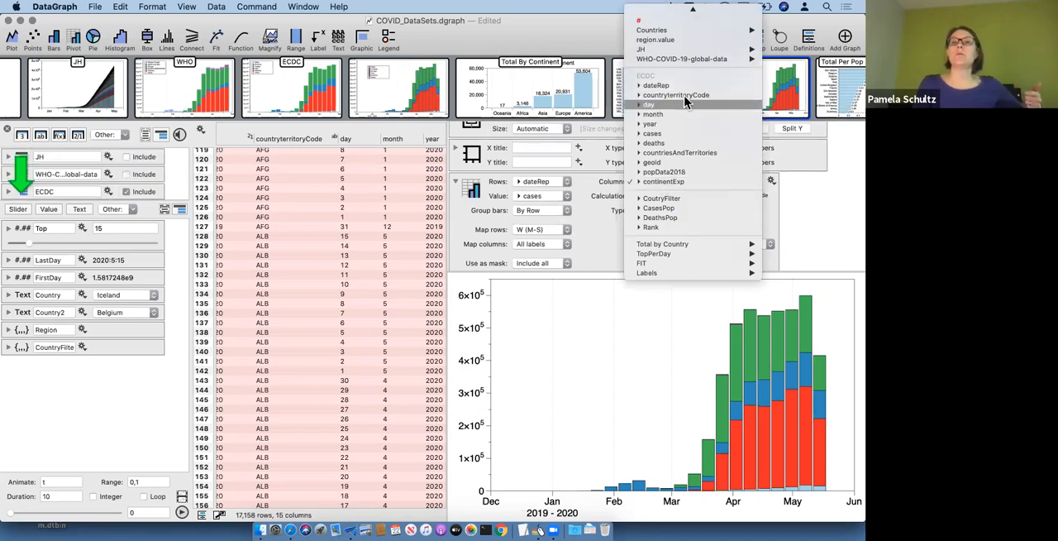
{"action": "left_click", "coordinate": [685, 154]}
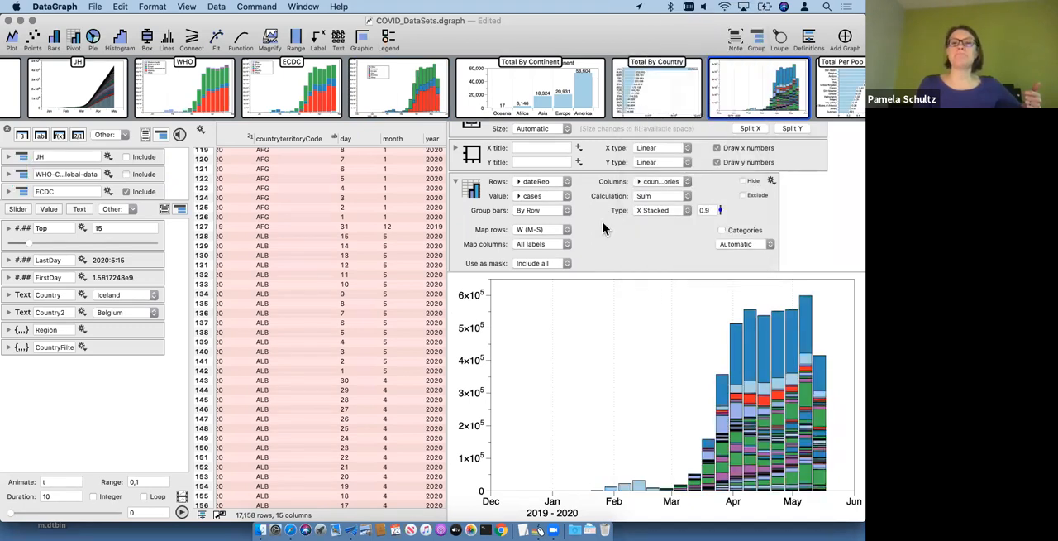
Step: Sort the pivot's columns in decreasing order and look through the country columns in its table
{"action": "scroll", "coordinate": [597, 220], "scroll_direction": "down", "scroll_amount": 3}
{"action": "scroll", "coordinate": [593, 219], "scroll_direction": "up", "scroll_amount": 1}
{"action": "left_click", "coordinate": [738, 205]}
{"action": "left_click", "coordinate": [737, 229]}
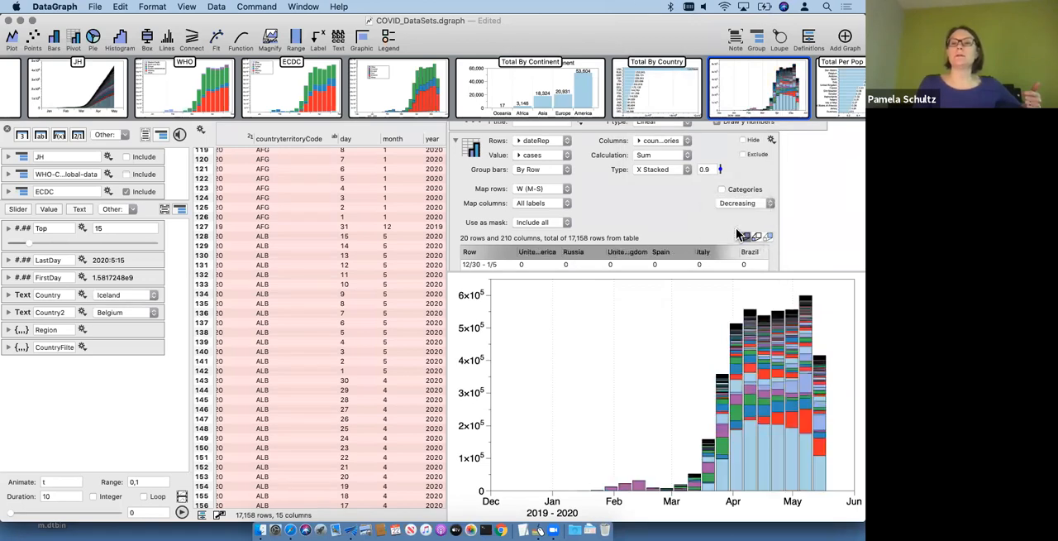
{"action": "scroll", "coordinate": [662, 207], "scroll_direction": "down", "scroll_amount": 3}
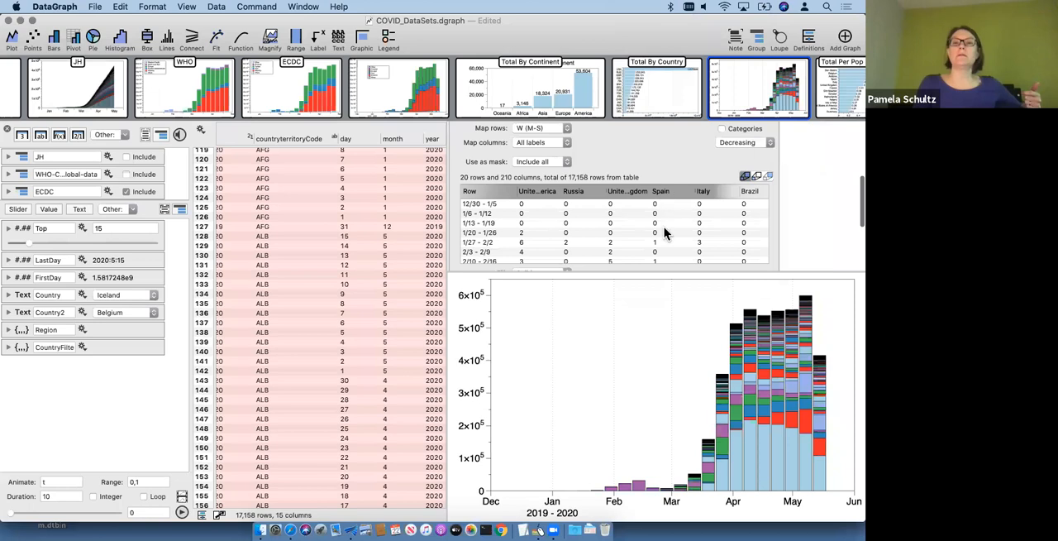
{"action": "scroll", "coordinate": [663, 226], "scroll_direction": "right", "scroll_amount": 5}
{"action": "scroll", "coordinate": [703, 241], "scroll_direction": "right", "scroll_amount": 10}
{"action": "scroll", "coordinate": [696, 227], "scroll_direction": "right", "scroll_amount": 8}
{"action": "scroll", "coordinate": [650, 170], "scroll_direction": "up", "scroll_amount": 1}
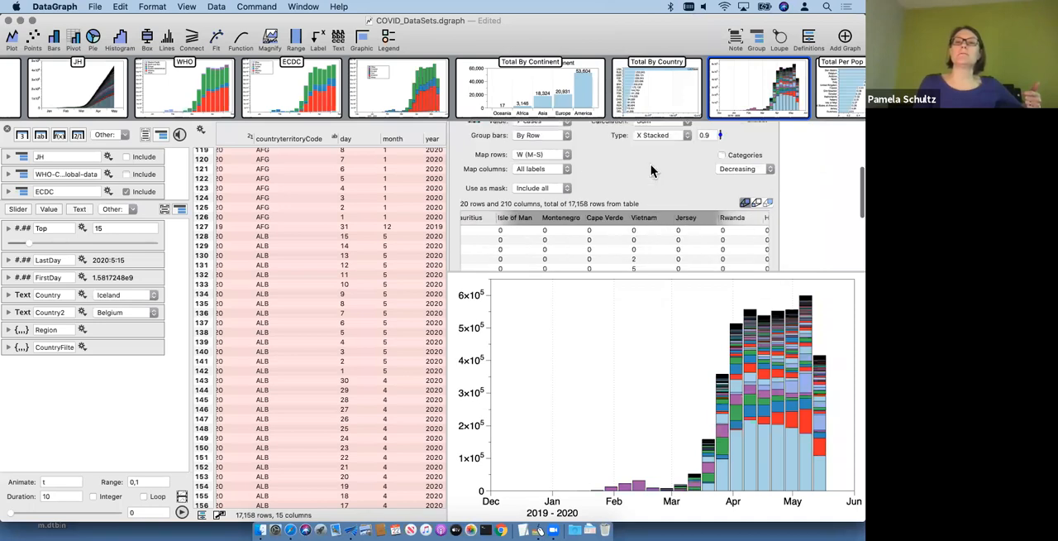
Step: Set the new graph's pivot rows to the ECDC countryterritoryCode column
{"action": "scroll", "coordinate": [650, 170], "scroll_direction": "up", "scroll_amount": 3}
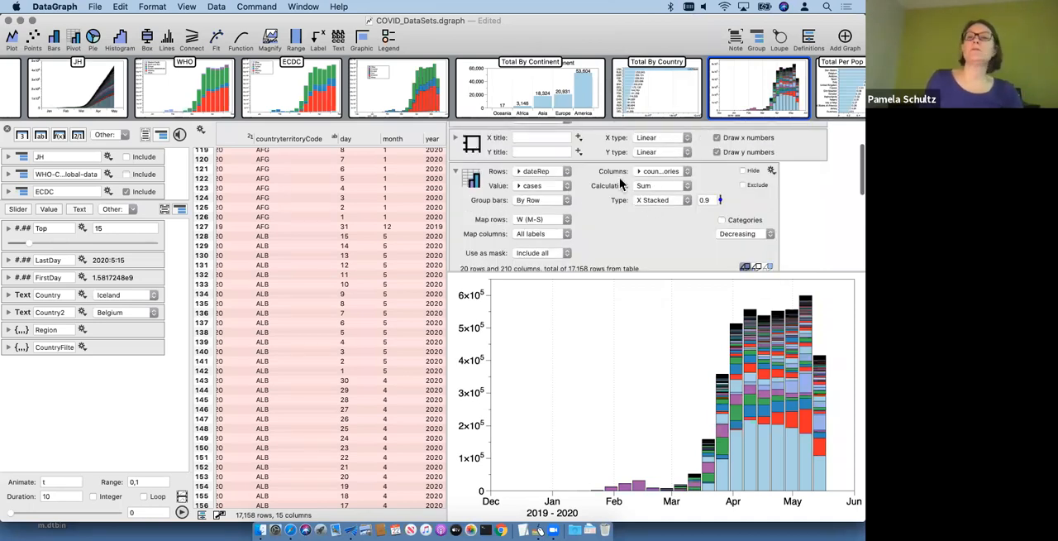
{"action": "left_click", "coordinate": [544, 171]}
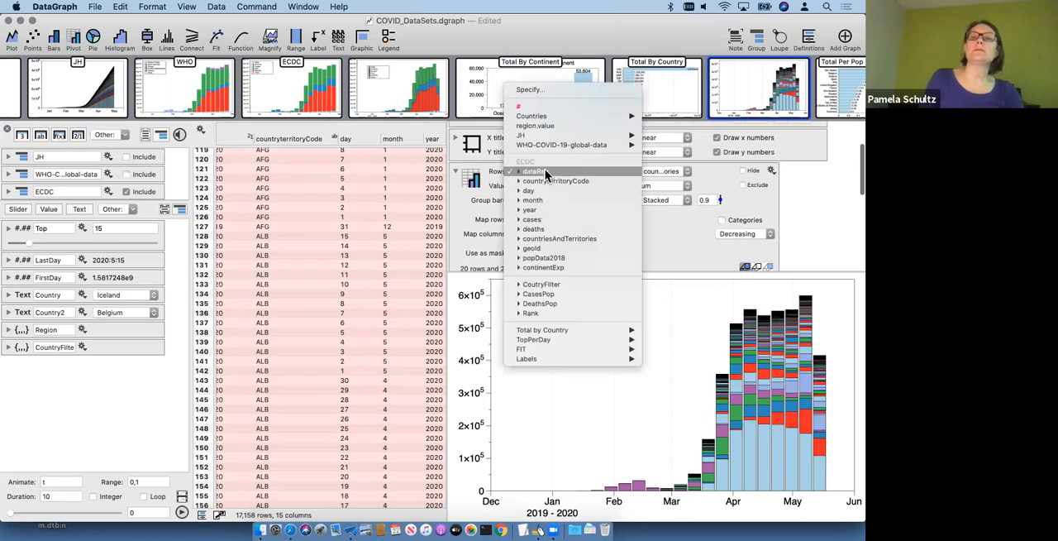
{"action": "left_click", "coordinate": [685, 248]}
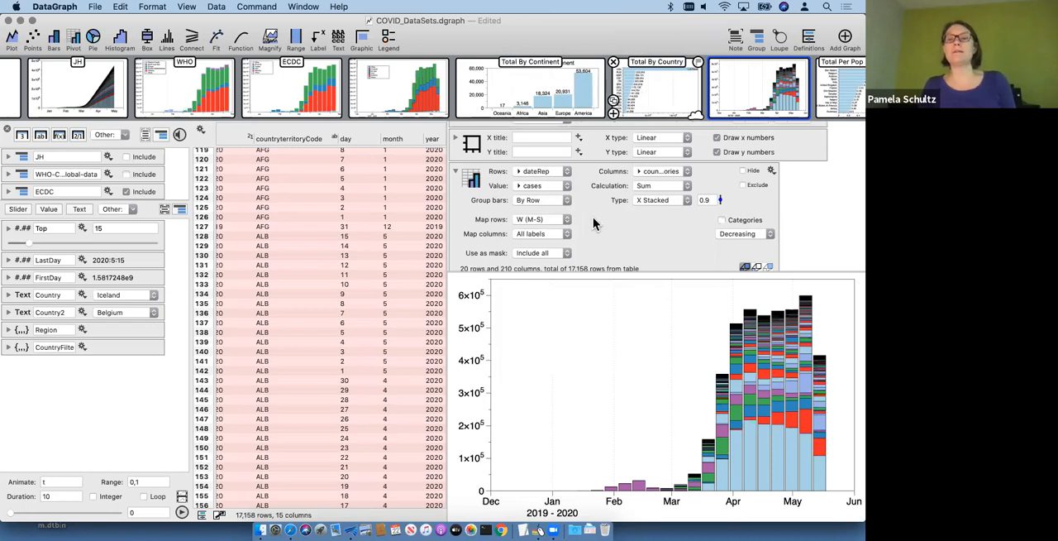
{"action": "left_click", "coordinate": [754, 83]}
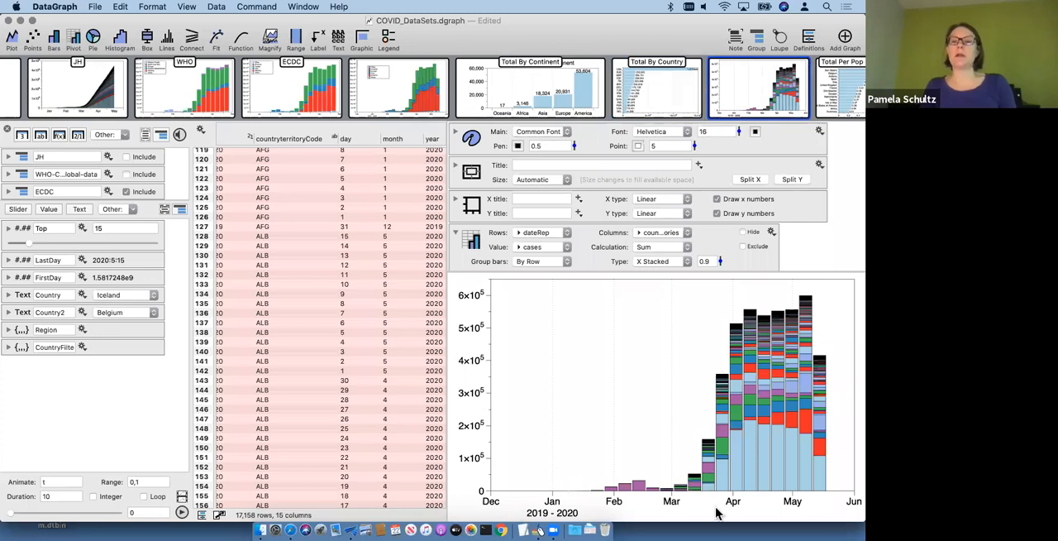
{"action": "left_click", "coordinate": [538, 234]}
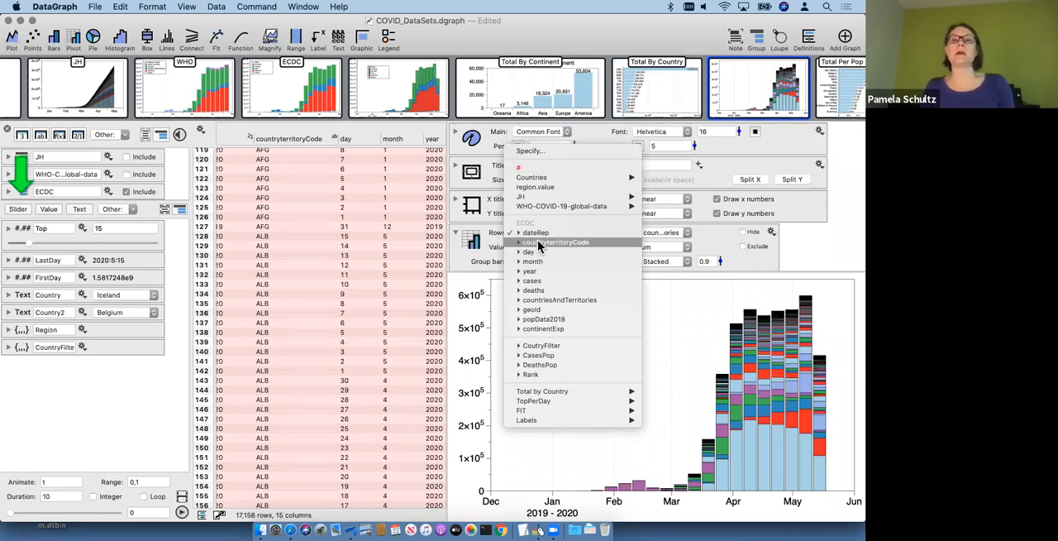
{"action": "left_click", "coordinate": [537, 239]}
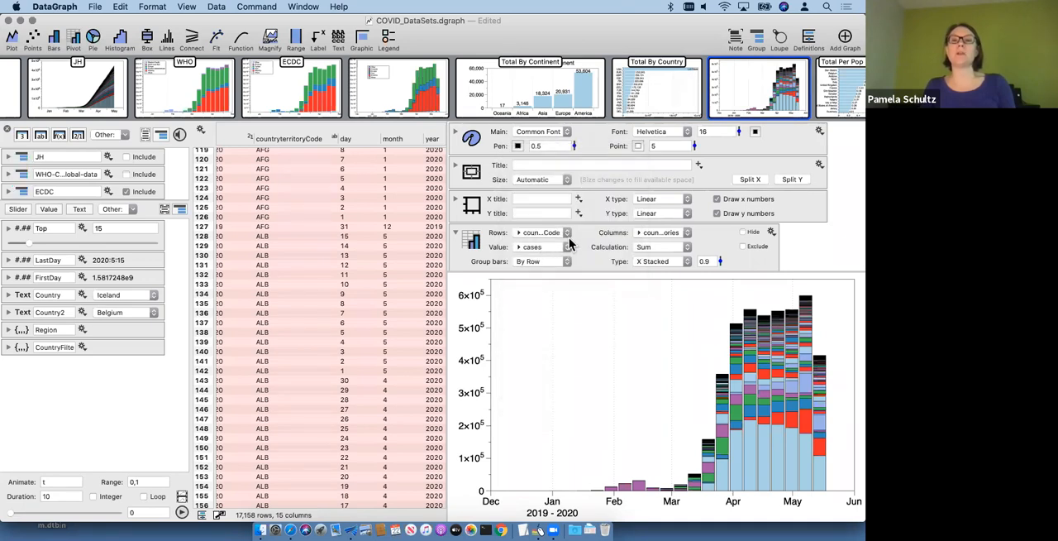
Step: Compare the pivot settings and table of the Total By Country graph with those of the new untitled graph
{"action": "left_click", "coordinate": [653, 94]}
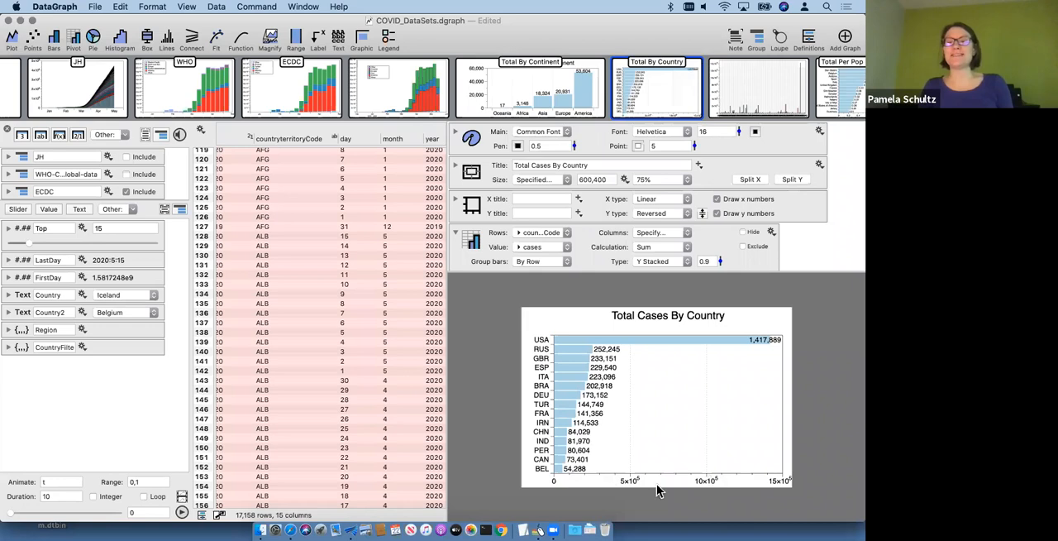
{"action": "scroll", "coordinate": [631, 201], "scroll_direction": "down", "scroll_amount": 5}
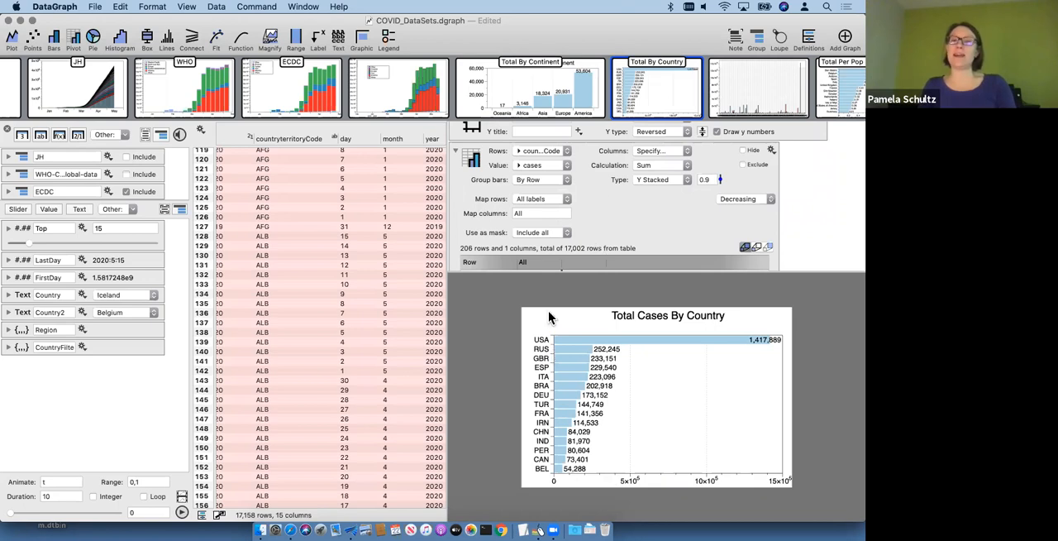
{"action": "scroll", "coordinate": [490, 196], "scroll_direction": "down", "scroll_amount": 3}
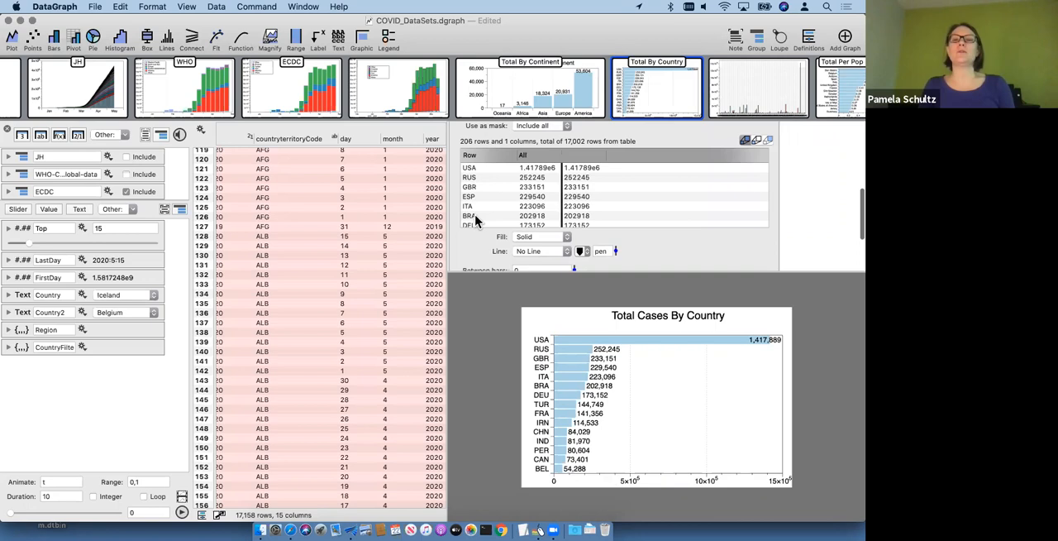
{"action": "left_click", "coordinate": [754, 91]}
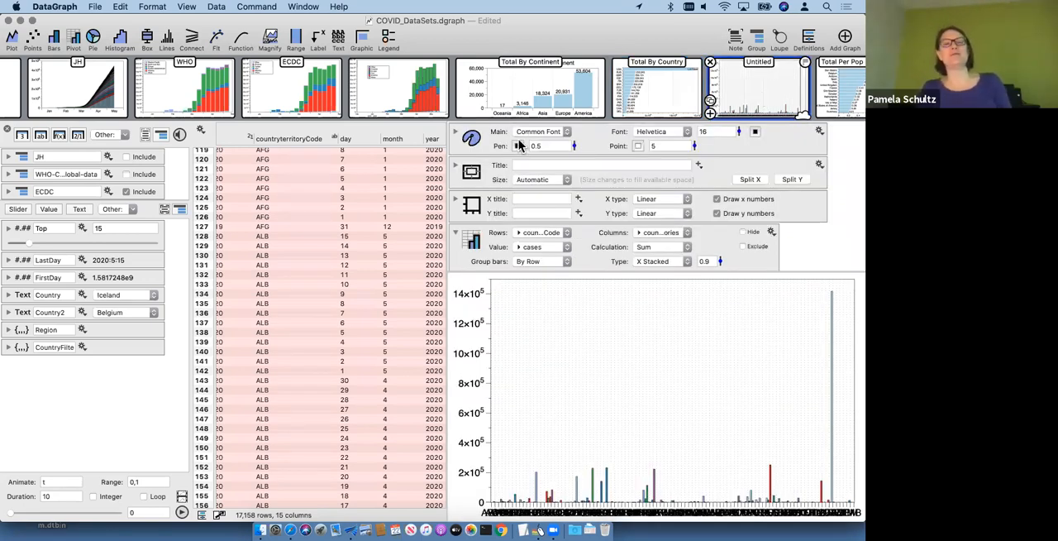
{"action": "scroll", "coordinate": [478, 208], "scroll_direction": "down", "scroll_amount": 4}
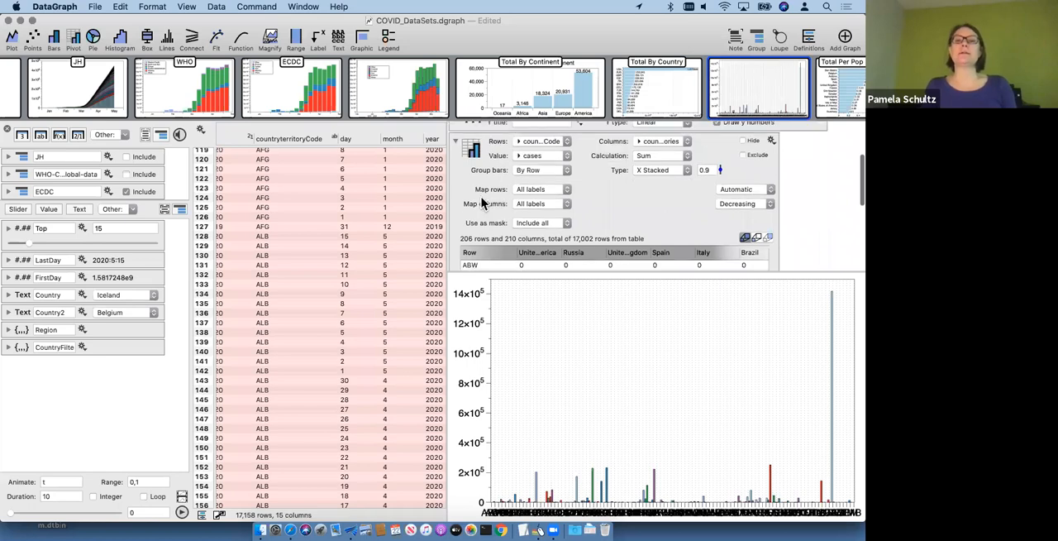
{"action": "scroll", "coordinate": [484, 203], "scroll_direction": "down", "scroll_amount": 4}
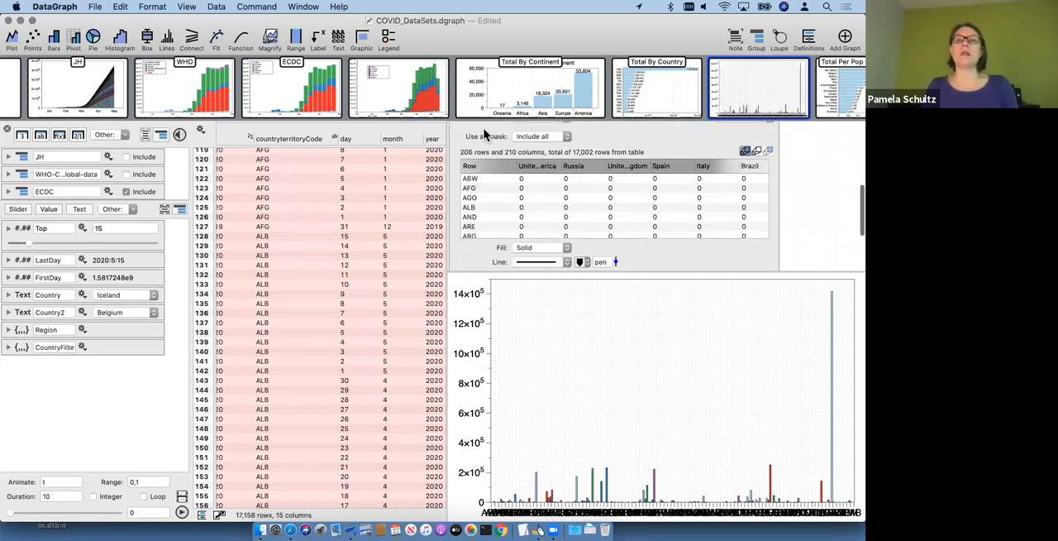
{"action": "scroll", "coordinate": [486, 136], "scroll_direction": "up", "scroll_amount": 3}
{"action": "scroll", "coordinate": [538, 181], "scroll_direction": "up", "scroll_amount": 3}
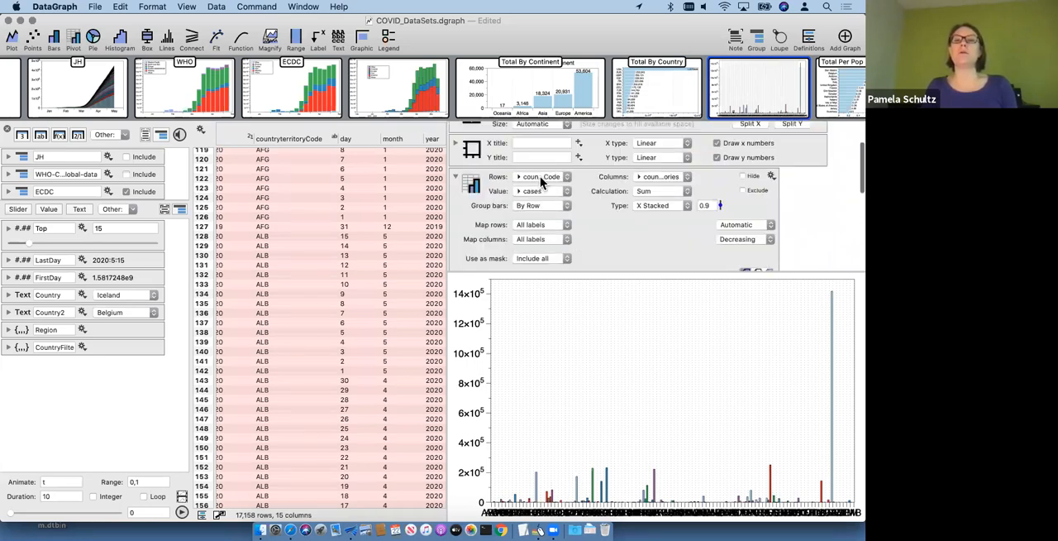
Step: Set the untitled graph's pivot rows to countriesAndTerritories and its columns to Specify
{"action": "left_click", "coordinate": [540, 176]}
{"action": "left_click", "coordinate": [546, 234]}
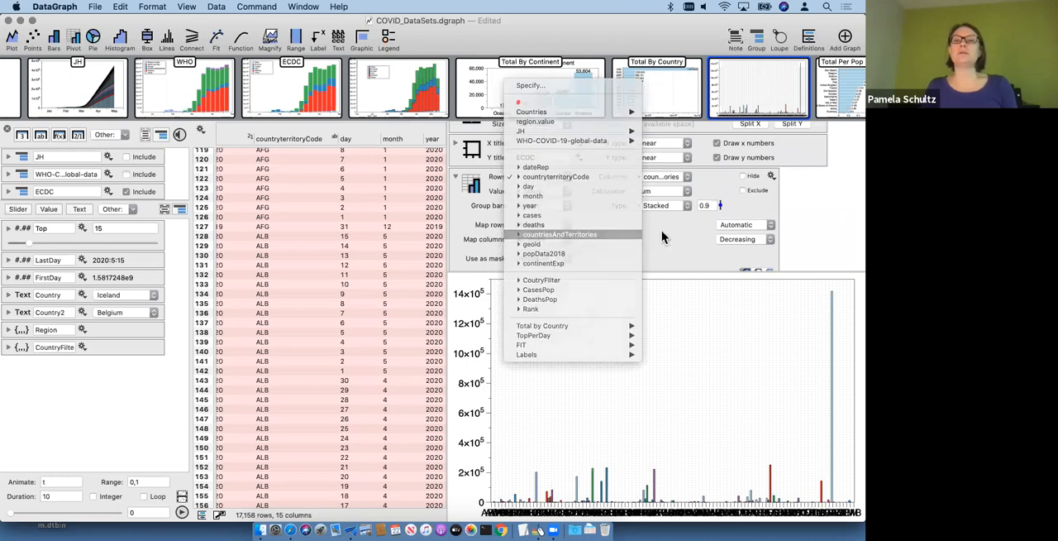
{"action": "left_click", "coordinate": [658, 178]}
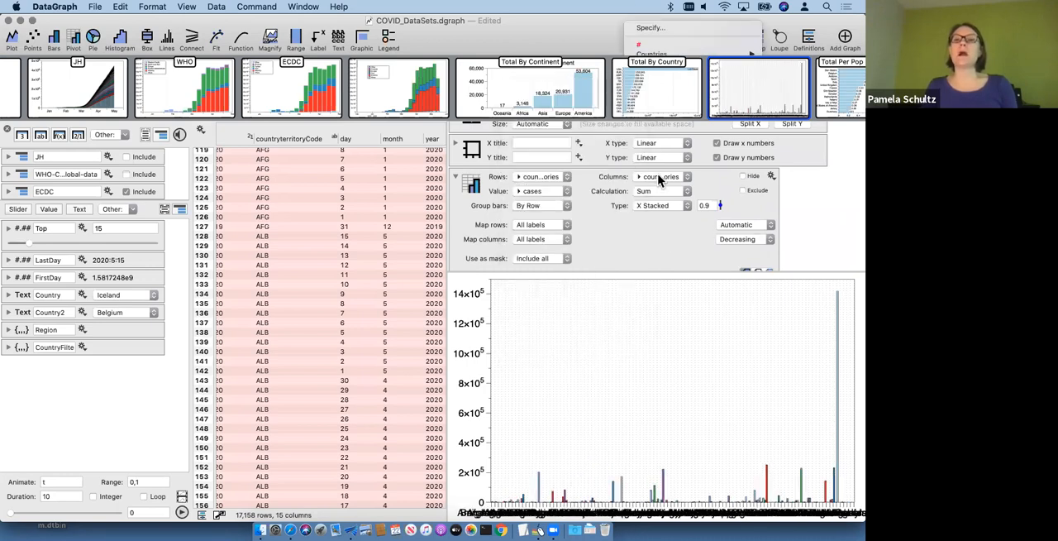
{"action": "left_click", "coordinate": [658, 27]}
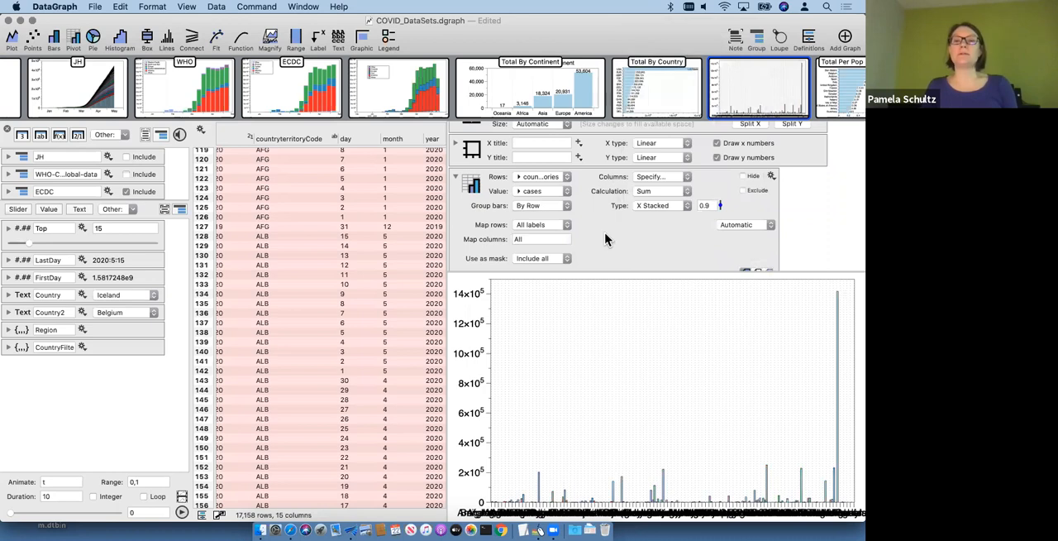
Step: Look through the country totals in the pivot's table and the bar types the pivot offers
{"action": "scroll", "coordinate": [604, 237], "scroll_direction": "down", "scroll_amount": 3}
{"action": "scroll", "coordinate": [596, 236], "scroll_direction": "down", "scroll_amount": 10}
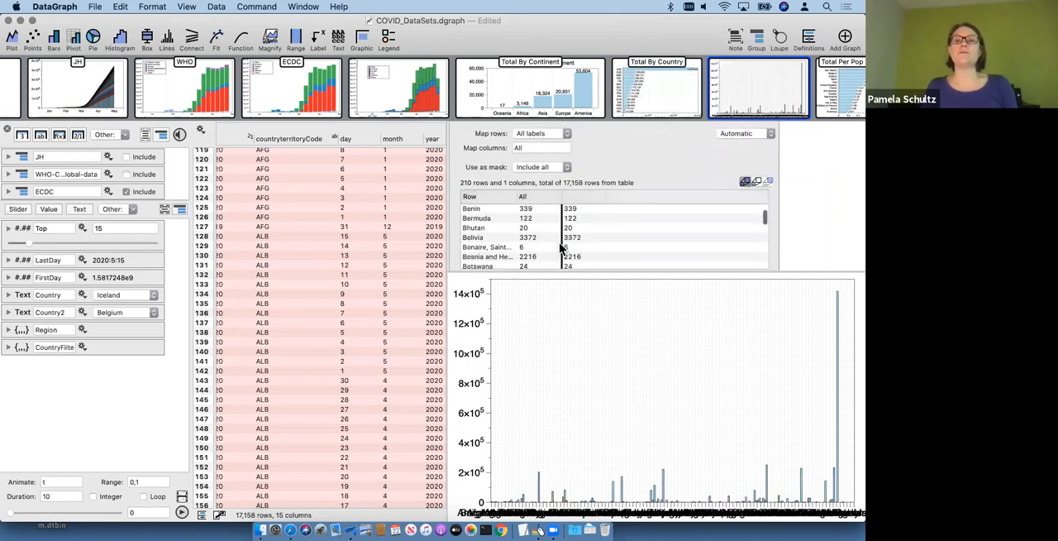
{"action": "scroll", "coordinate": [553, 248], "scroll_direction": "down", "scroll_amount": 2}
{"action": "scroll", "coordinate": [544, 248], "scroll_direction": "down", "scroll_amount": 10}
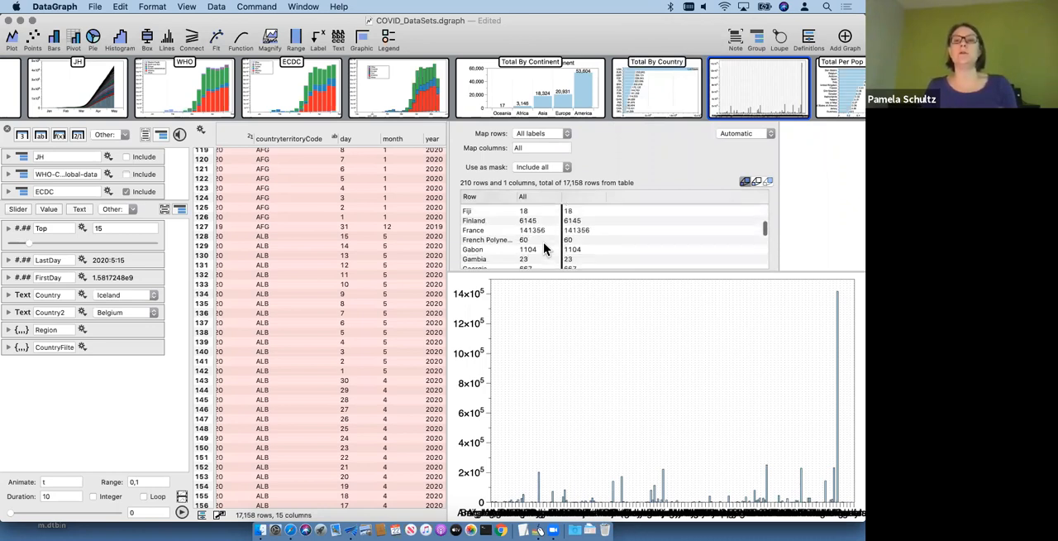
{"action": "scroll", "coordinate": [544, 249], "scroll_direction": "up", "scroll_amount": 10}
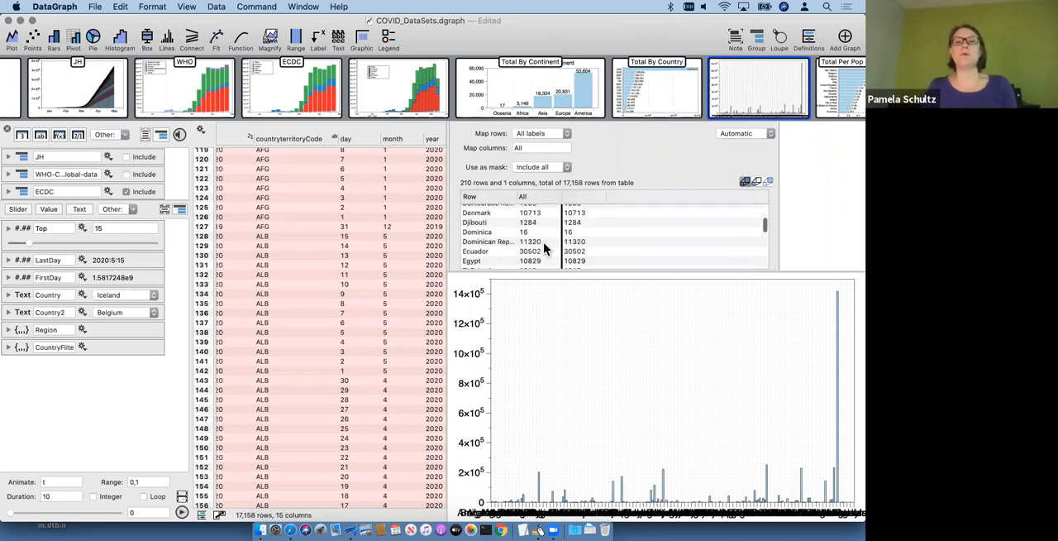
{"action": "scroll", "coordinate": [544, 249], "scroll_direction": "up", "scroll_amount": 5}
{"action": "scroll", "coordinate": [658, 236], "scroll_direction": "up", "scroll_amount": 3}
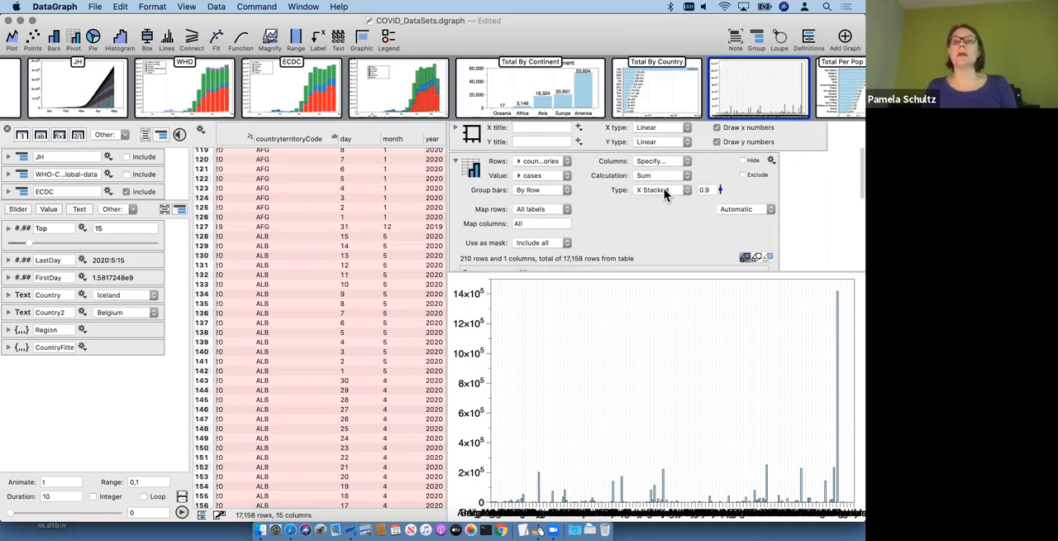
{"action": "left_click", "coordinate": [666, 195]}
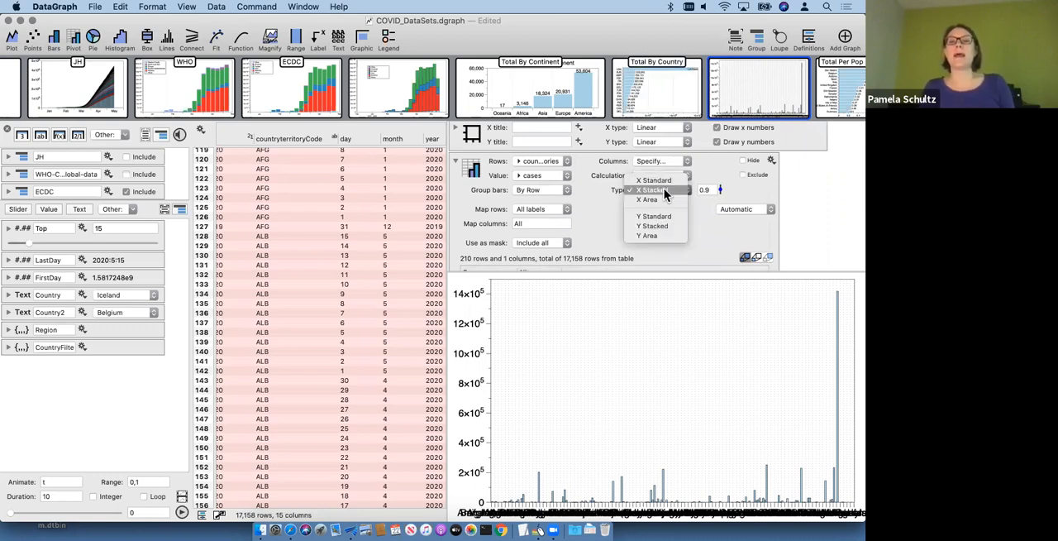
{"action": "left_click", "coordinate": [691, 222]}
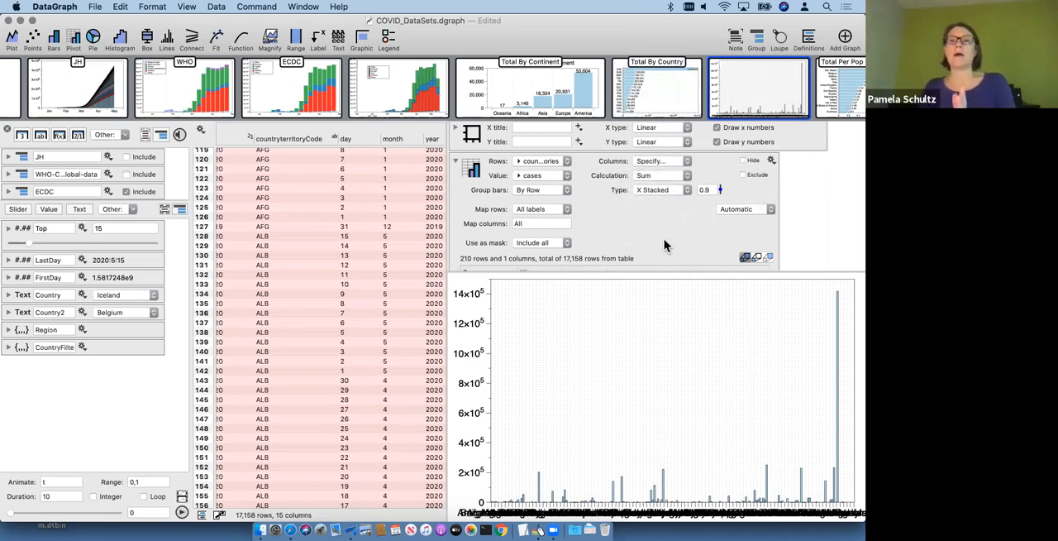
Step: Sort the pivot's rows in decreasing order and check the order of countries in its table
{"action": "left_click", "coordinate": [738, 213]}
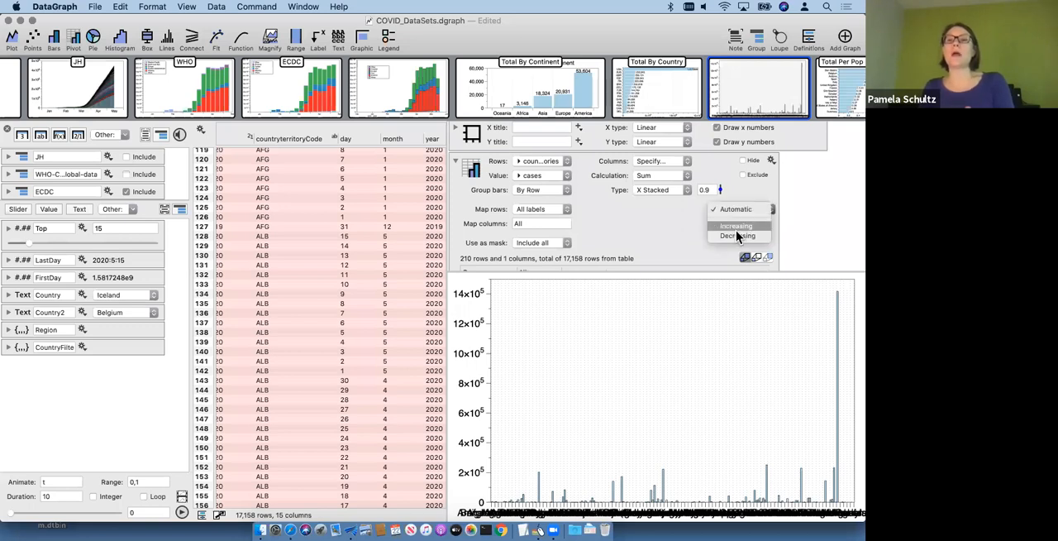
{"action": "left_click", "coordinate": [736, 233]}
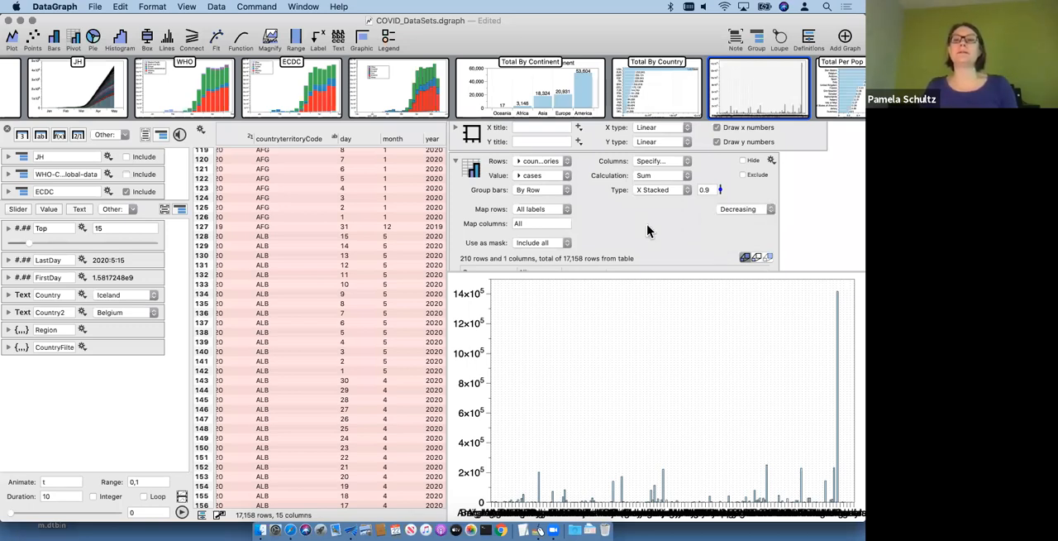
{"action": "scroll", "coordinate": [649, 248], "scroll_direction": "down", "scroll_amount": 3}
{"action": "scroll", "coordinate": [641, 203], "scroll_direction": "up", "scroll_amount": 5}
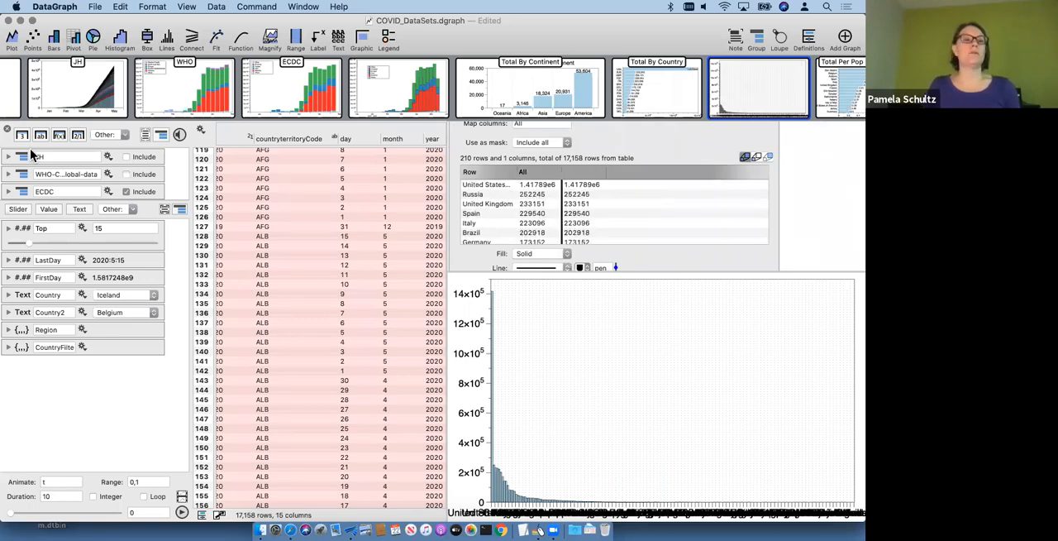
Step: Rearrange the workspace with the commands beside the data table, hide the variables list, and enlarge the graph area
{"action": "left_click", "coordinate": [219, 514]}
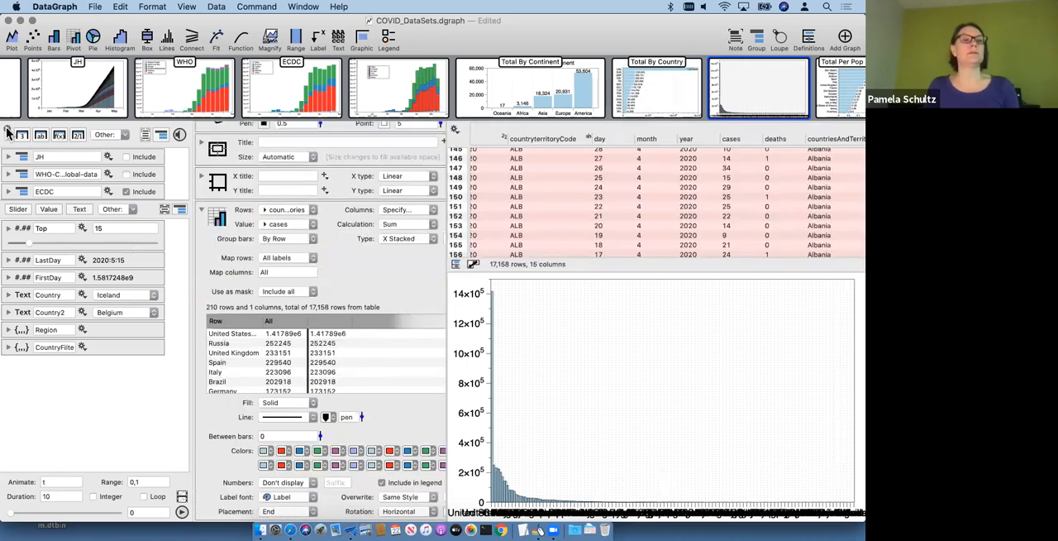
{"action": "left_click", "coordinate": [7, 132]}
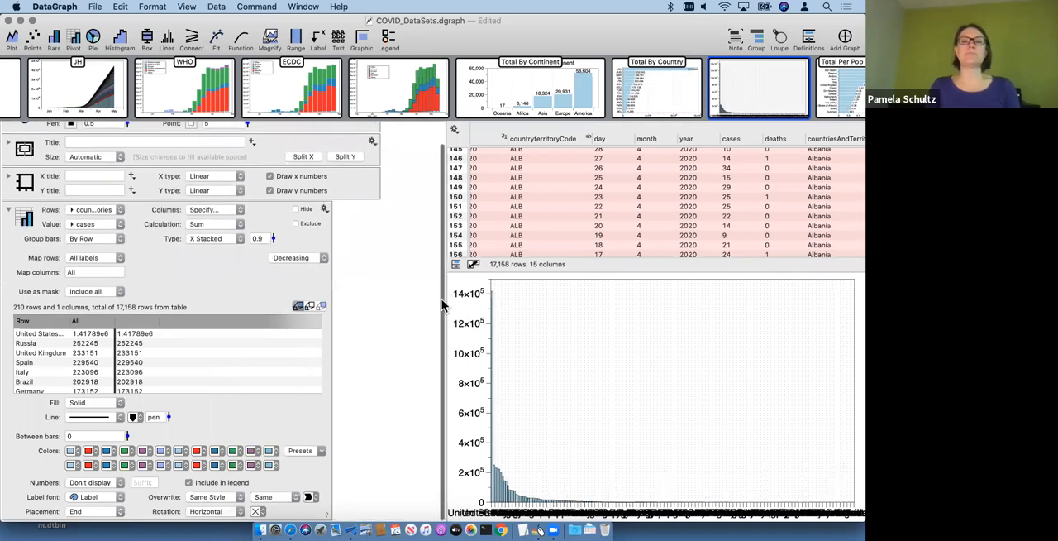
{"action": "left_click_drag", "start_coordinate": [444, 299], "coordinate": [396, 299]}
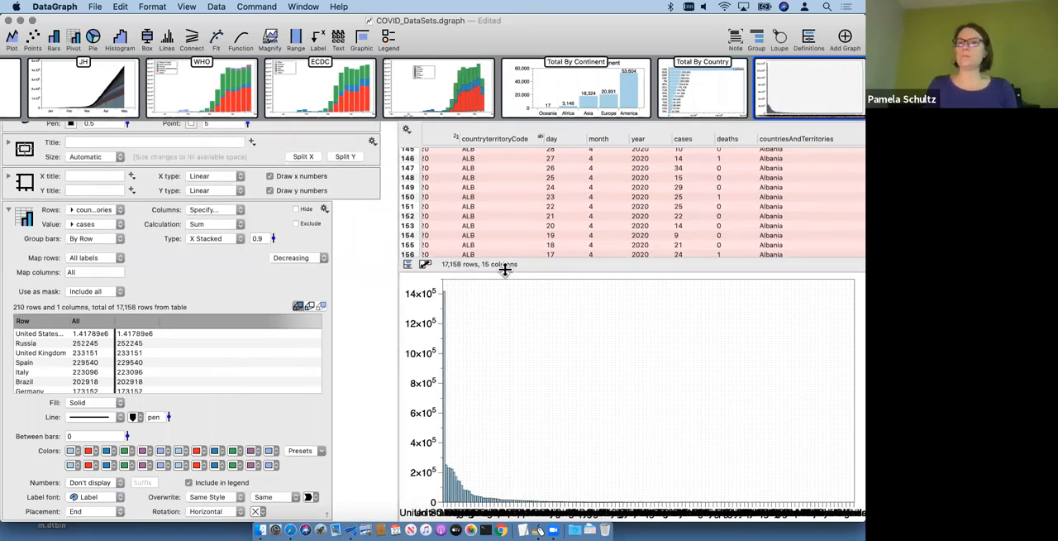
{"action": "left_click_drag", "start_coordinate": [504, 268], "coordinate": [488, 217]}
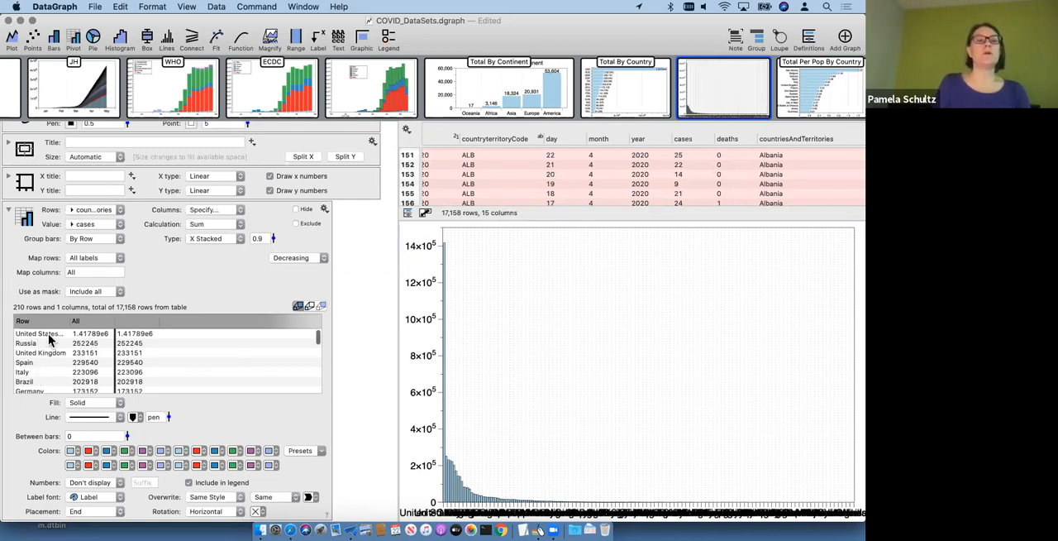
Step: Select the United States row in the pivot's table and view the Total By Country graph for comparison
{"action": "left_click", "coordinate": [45, 335]}
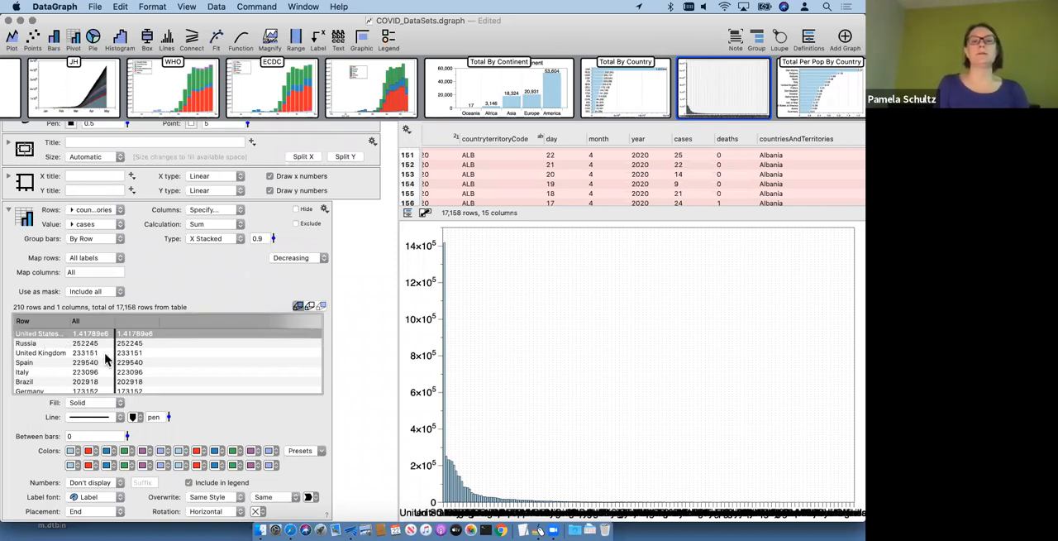
{"action": "mouse_move", "coordinate": [719, 97]}
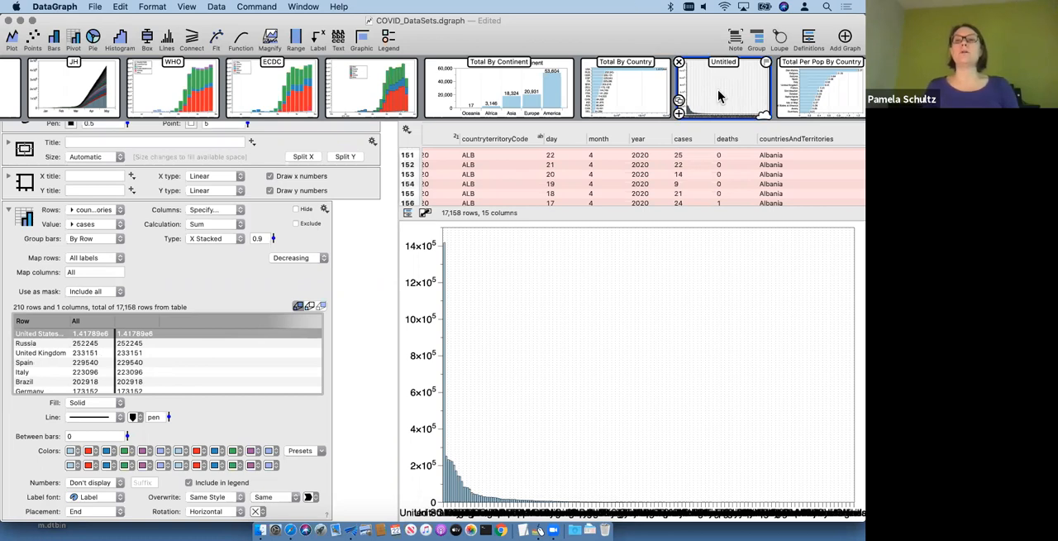
{"action": "left_click", "coordinate": [649, 94]}
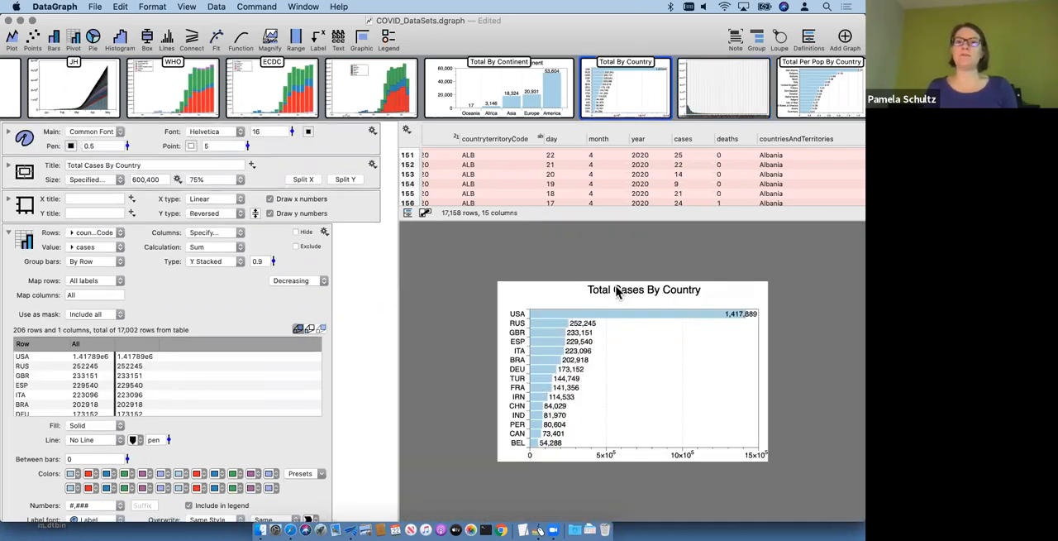
Step: Return to the untitled country graph and remove its grid lines
{"action": "mouse_move", "coordinate": [718, 69]}
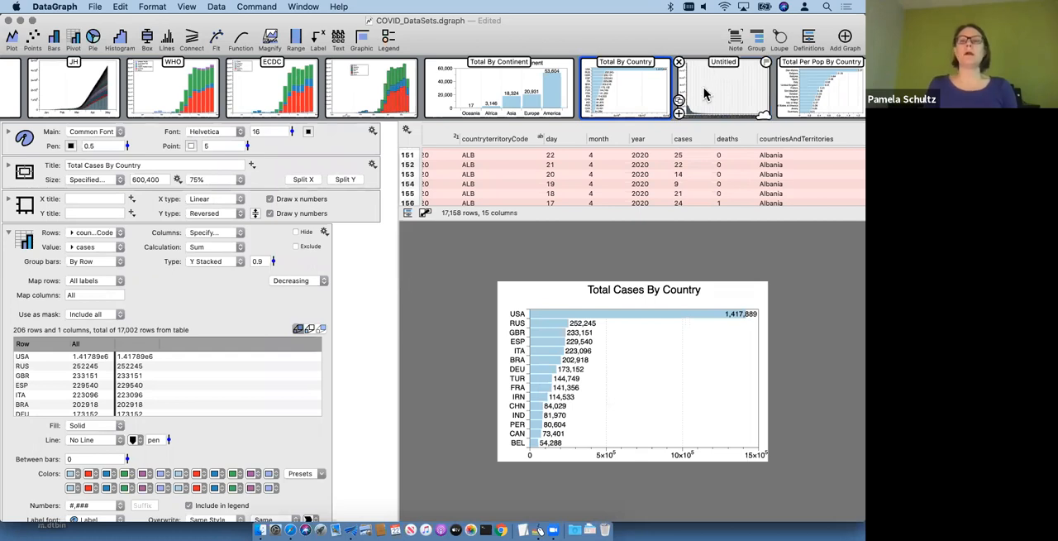
{"action": "left_click", "coordinate": [704, 94]}
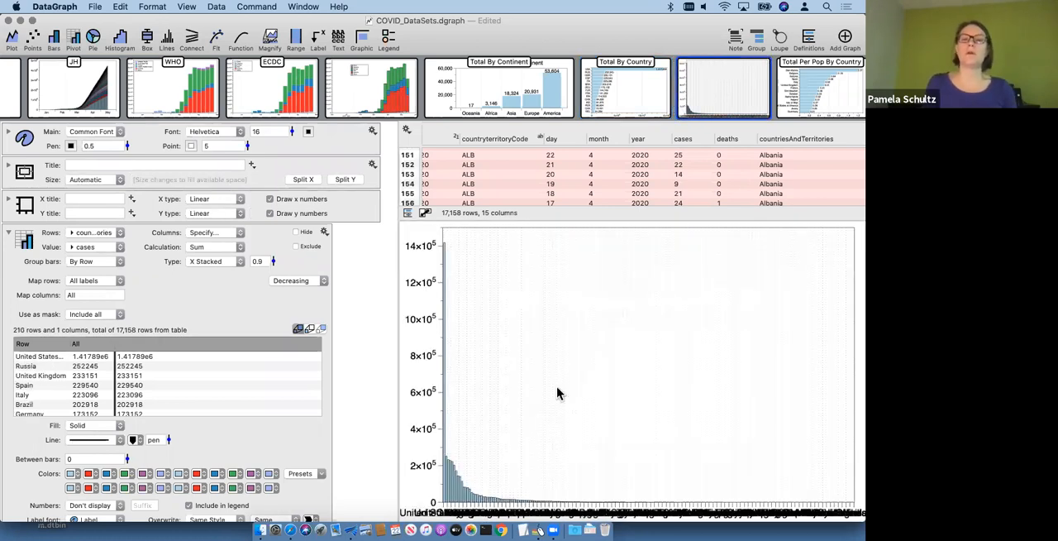
{"action": "right_click", "coordinate": [586, 370]}
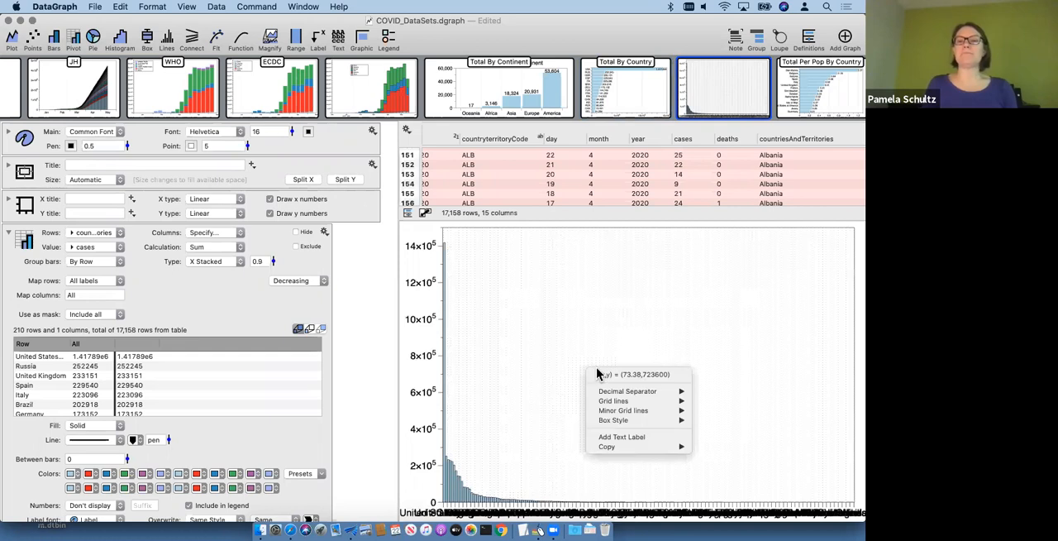
{"action": "mouse_move", "coordinate": [626, 402]}
{"action": "left_click", "coordinate": [718, 431]}
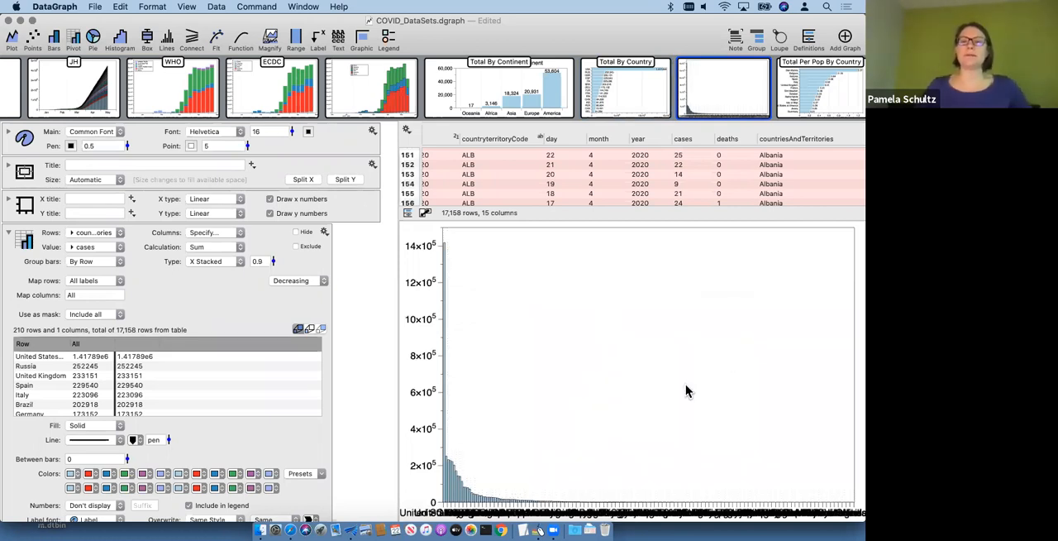
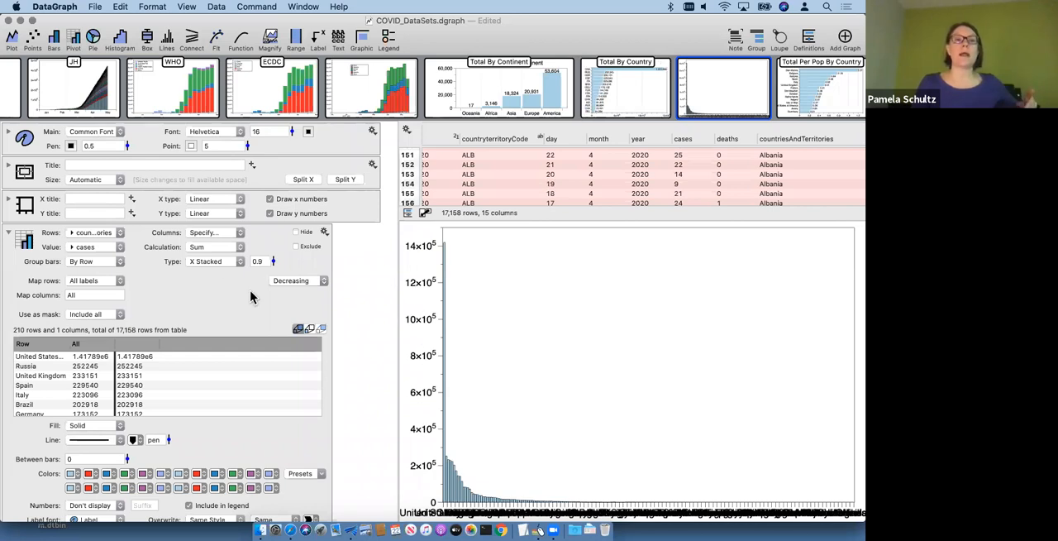
Step: Change the pivot's bar type to Y Standard and set the graph's Y space to Extra Wide
{"action": "left_click", "coordinate": [211, 263]}
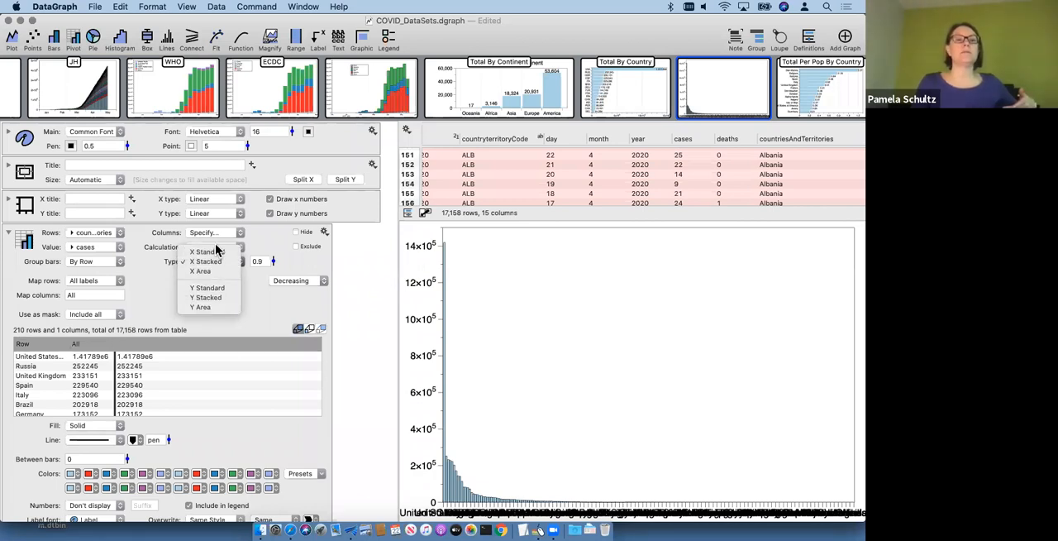
{"action": "left_click", "coordinate": [218, 289]}
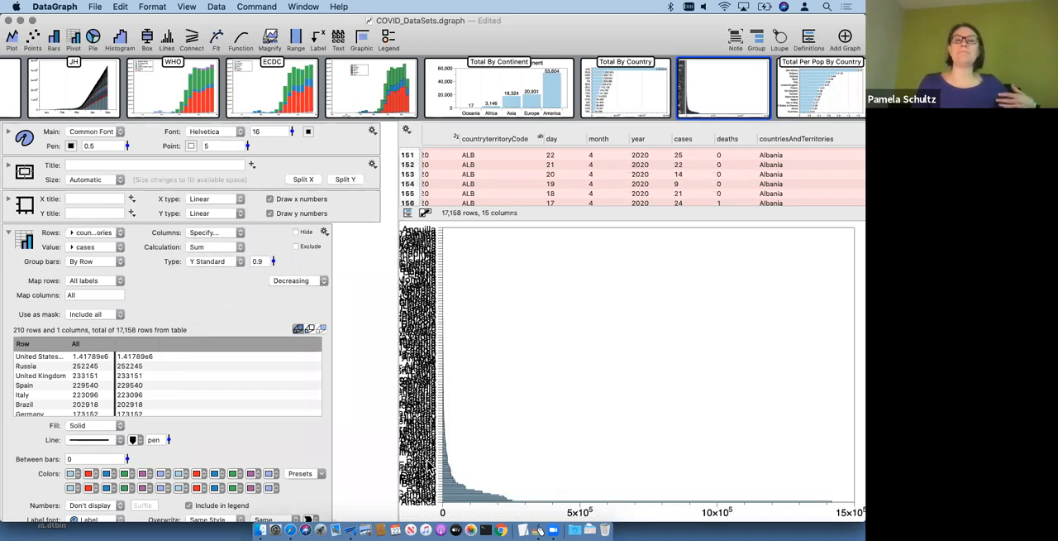
{"action": "right_click", "coordinate": [422, 287]}
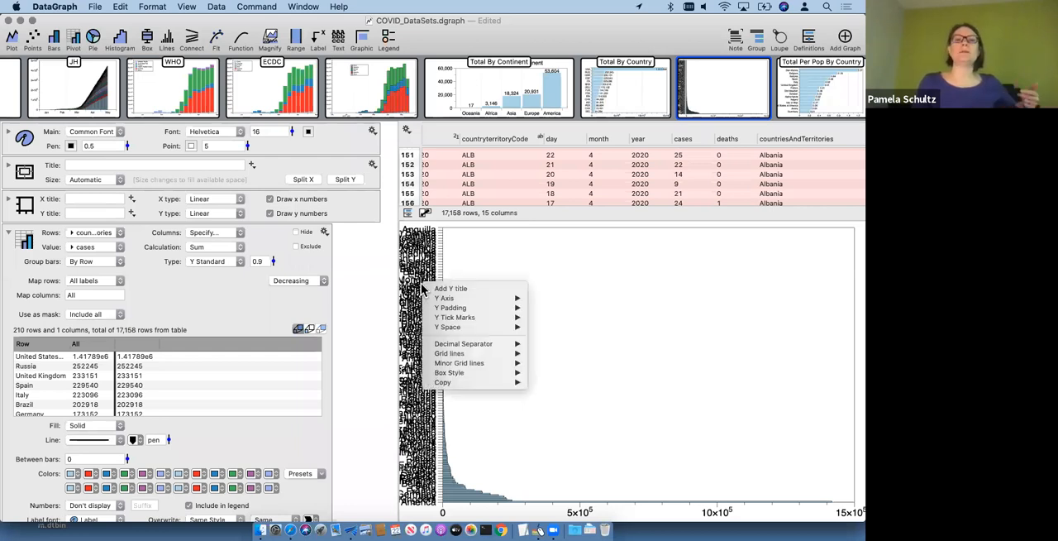
{"action": "mouse_move", "coordinate": [494, 329]}
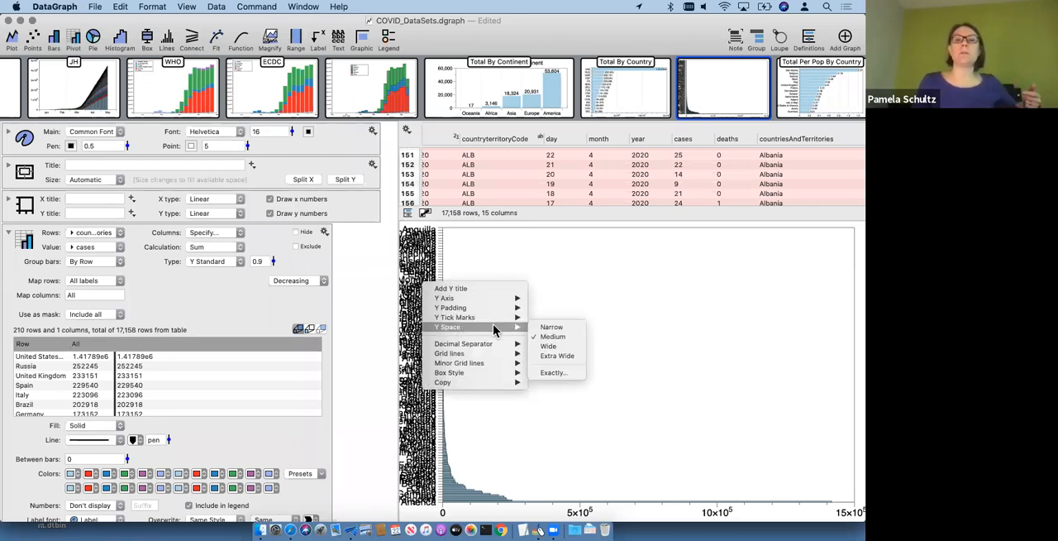
{"action": "left_click", "coordinate": [491, 263]}
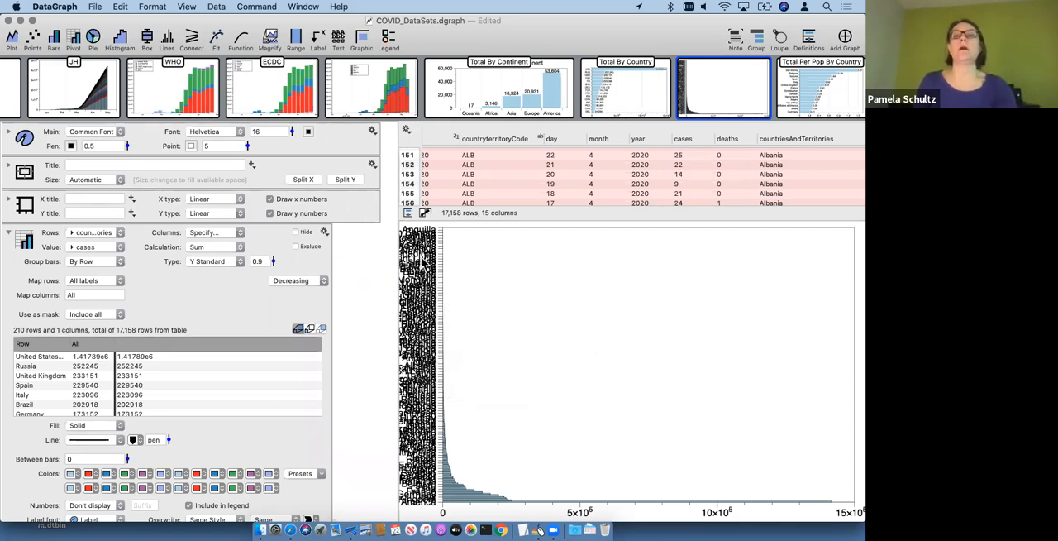
{"action": "right_click", "coordinate": [423, 256]}
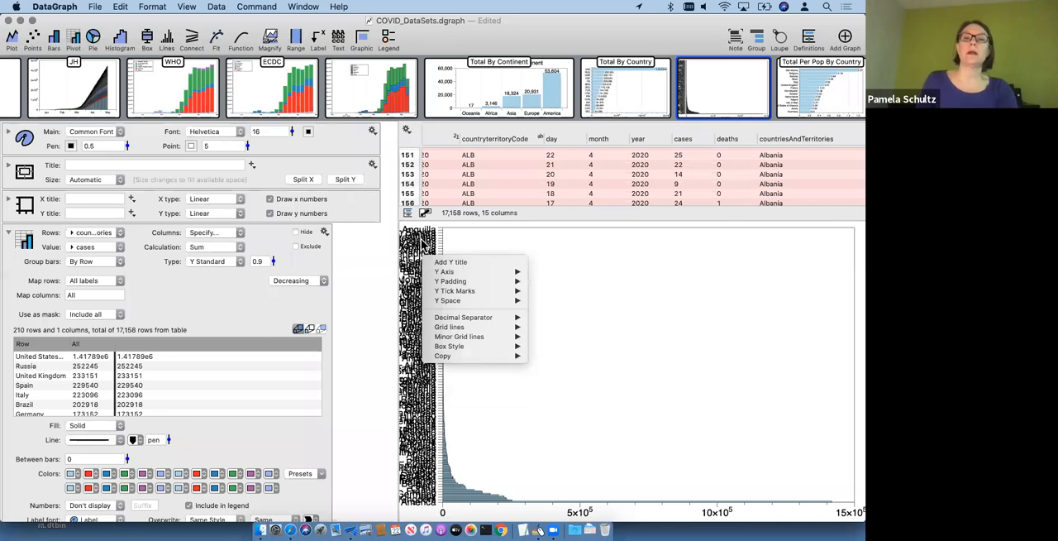
{"action": "mouse_move", "coordinate": [514, 300]}
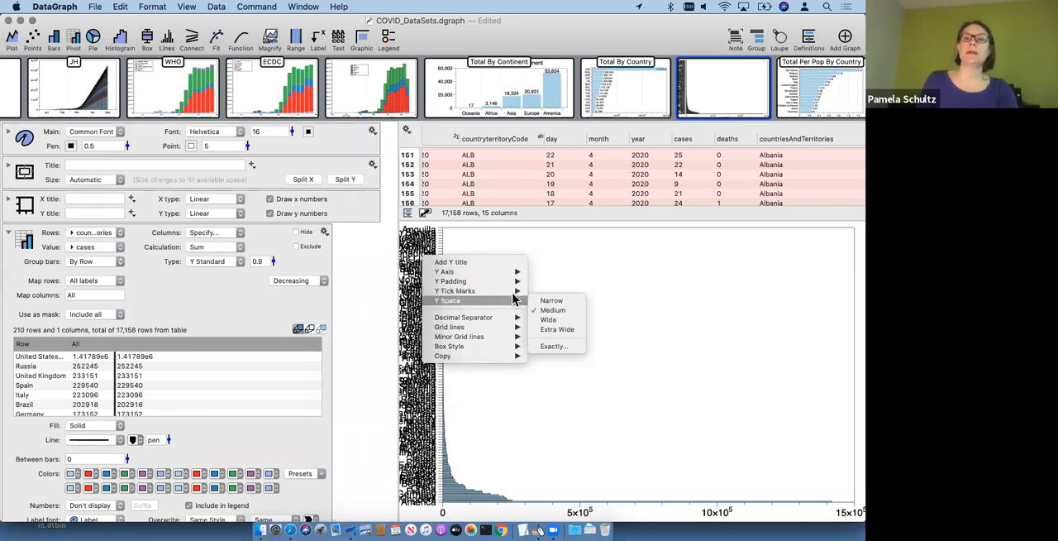
{"action": "left_click", "coordinate": [552, 330]}
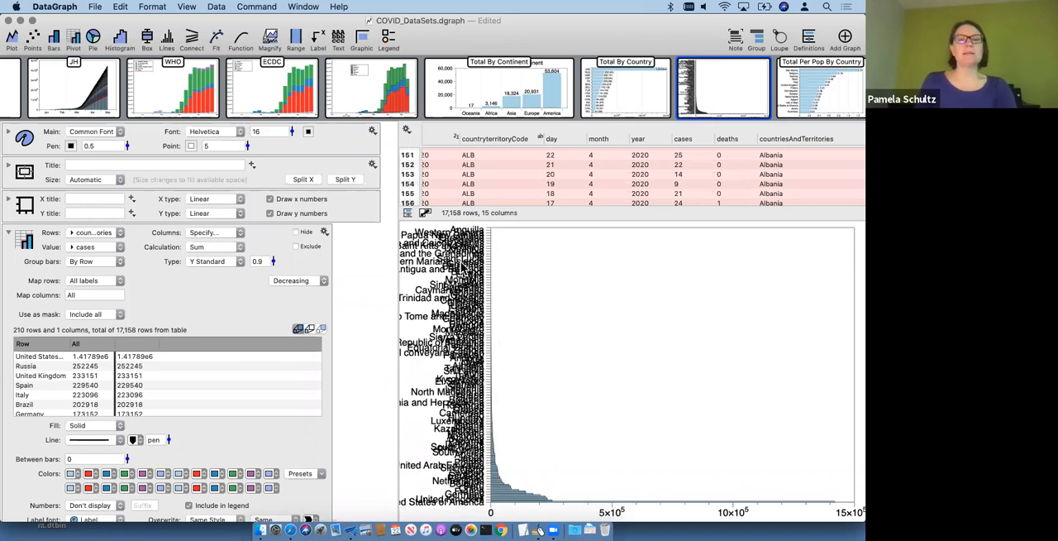
Step: Expand the axis settings and set the space for y to exactly 300
{"action": "left_click", "coordinate": [9, 200]}
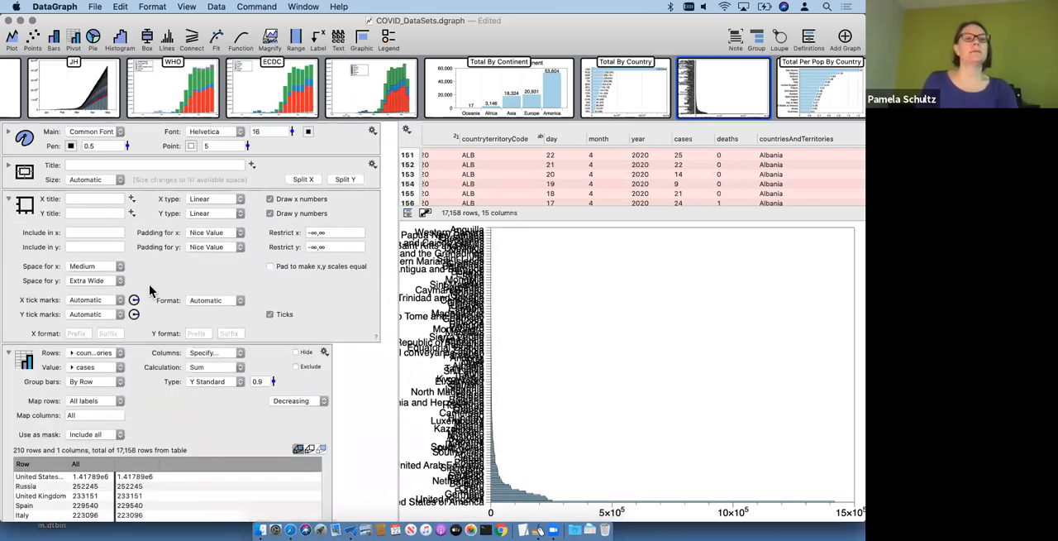
{"action": "left_click", "coordinate": [104, 280]}
{"action": "left_click", "coordinate": [104, 298]}
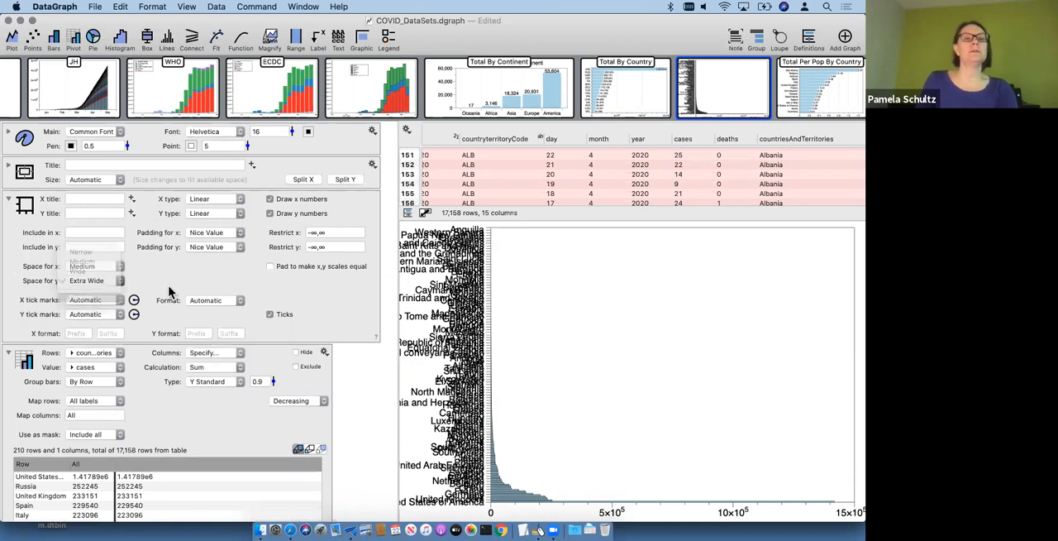
{"action": "left_click_drag", "start_coordinate": [192, 281], "coordinate": [185, 247]}
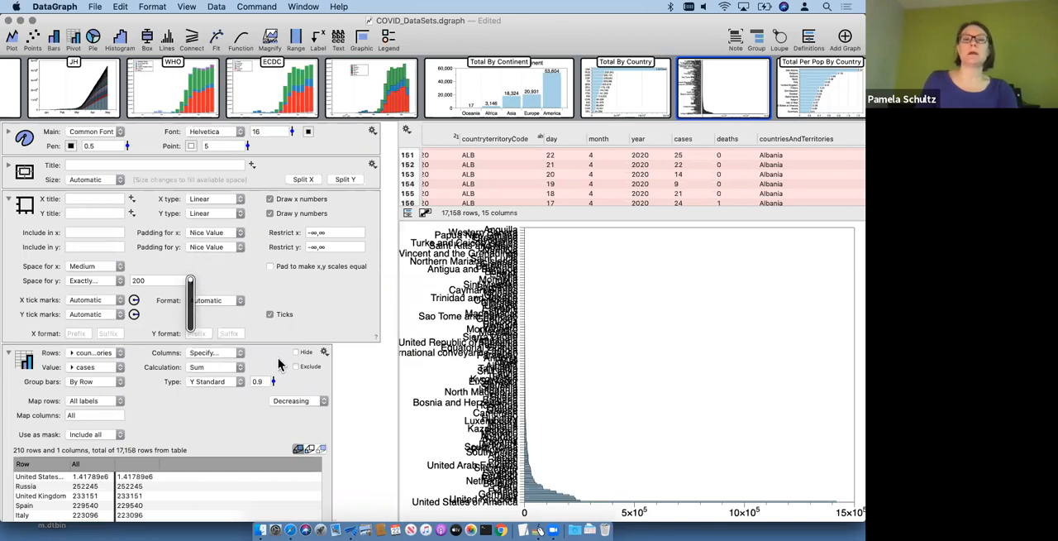
{"action": "double_click", "coordinate": [148, 281]}
{"action": "type", "text": "300"}
{"action": "key", "text": "Return"}
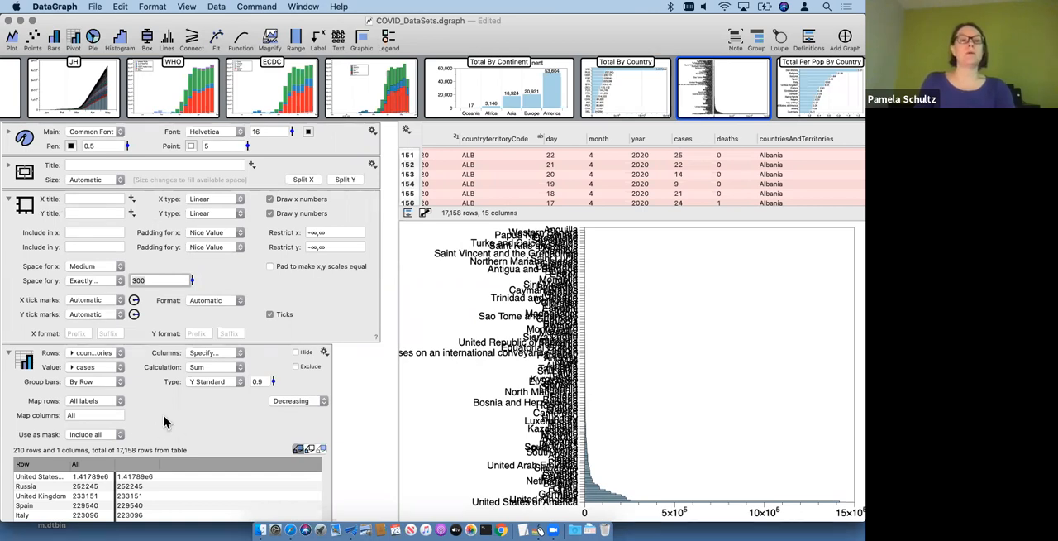
Step: Try sorting the pivot's rows in increasing order and restore the decreasing order
{"action": "left_click", "coordinate": [285, 402]}
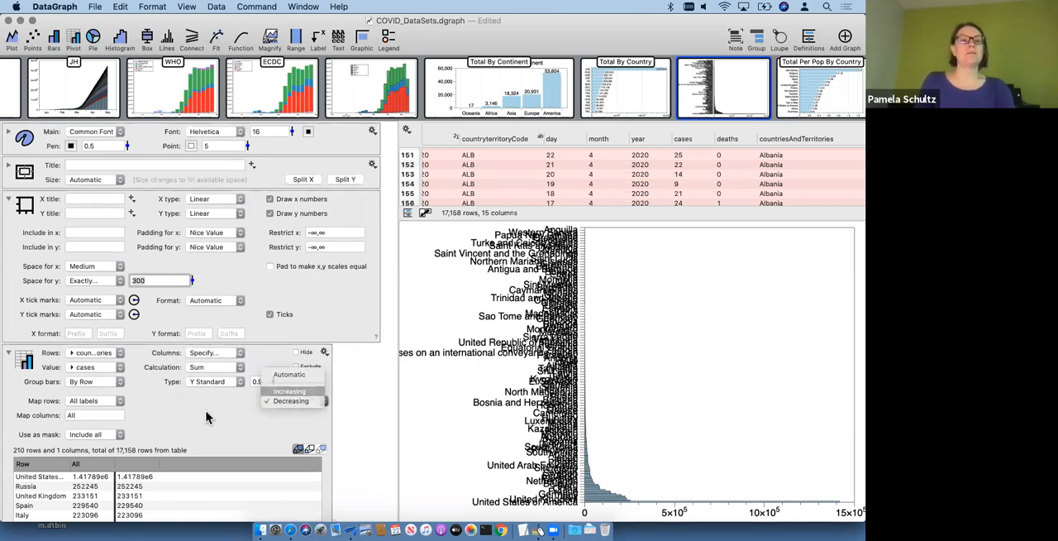
{"action": "left_click", "coordinate": [290, 390]}
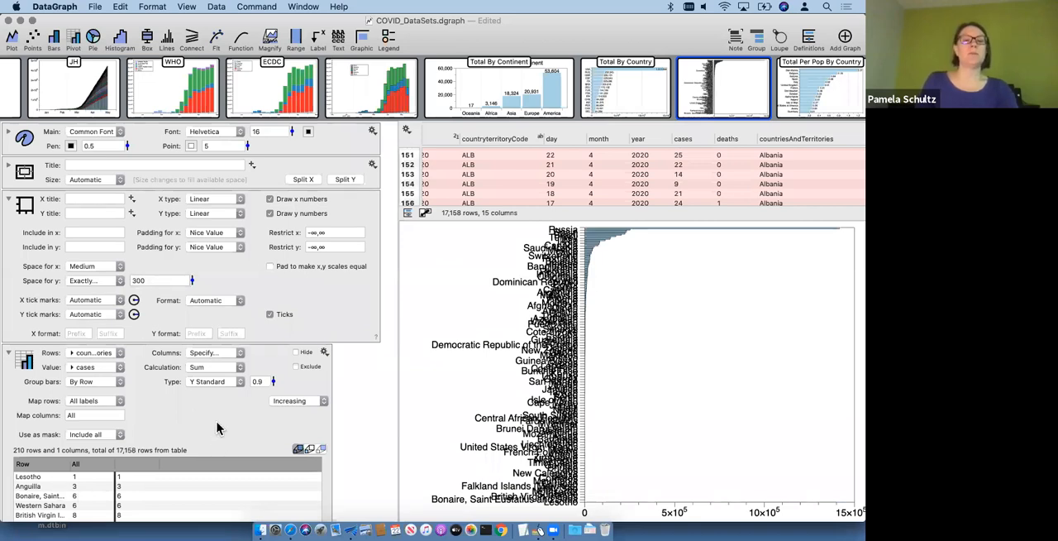
{"action": "left_click", "coordinate": [298, 401]}
{"action": "left_click", "coordinate": [298, 413]}
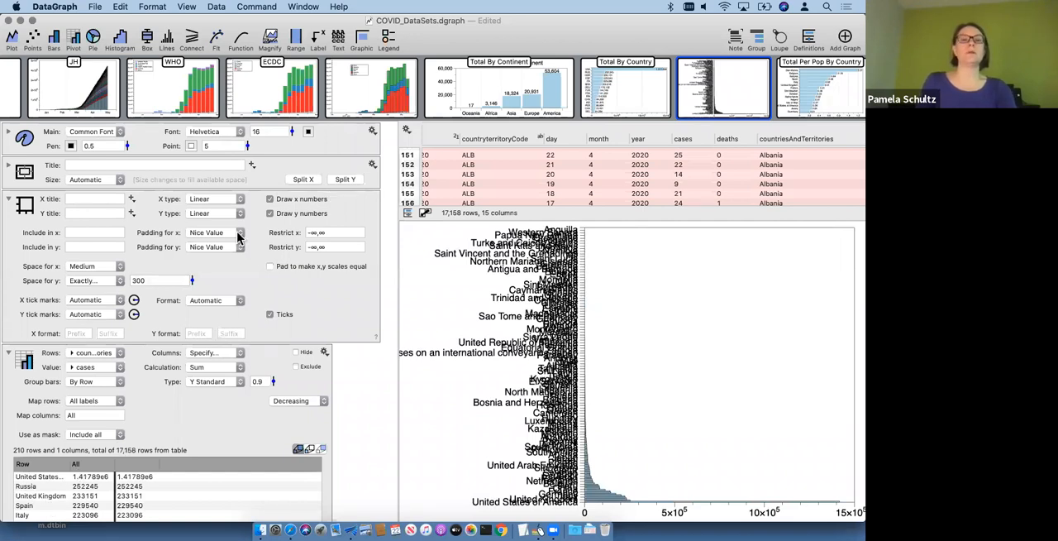
Step: Set the Y axis type to Reversed and crop the graph's y range to the top countries, up to about 24.78
{"action": "left_click", "coordinate": [216, 213]}
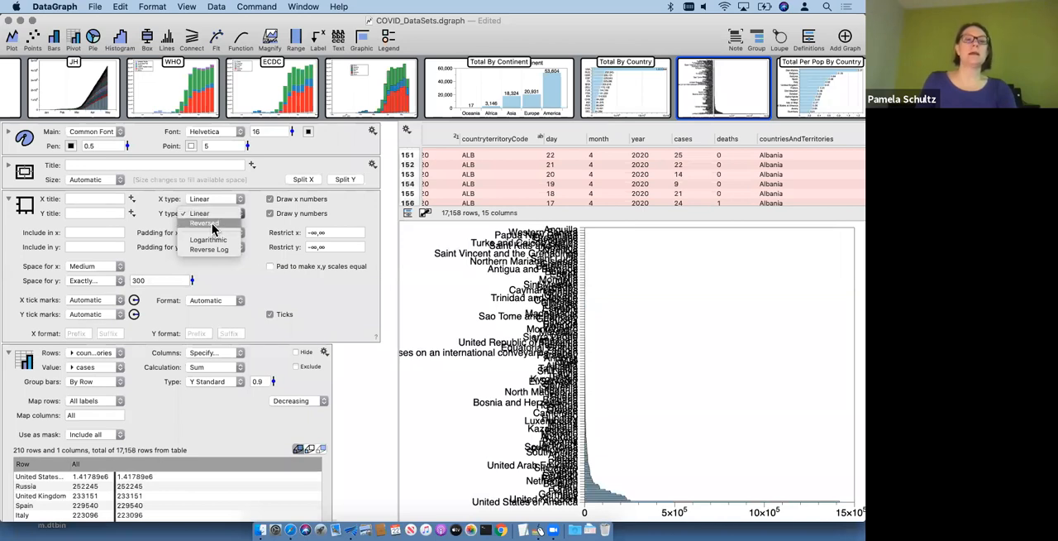
{"action": "left_click", "coordinate": [213, 224]}
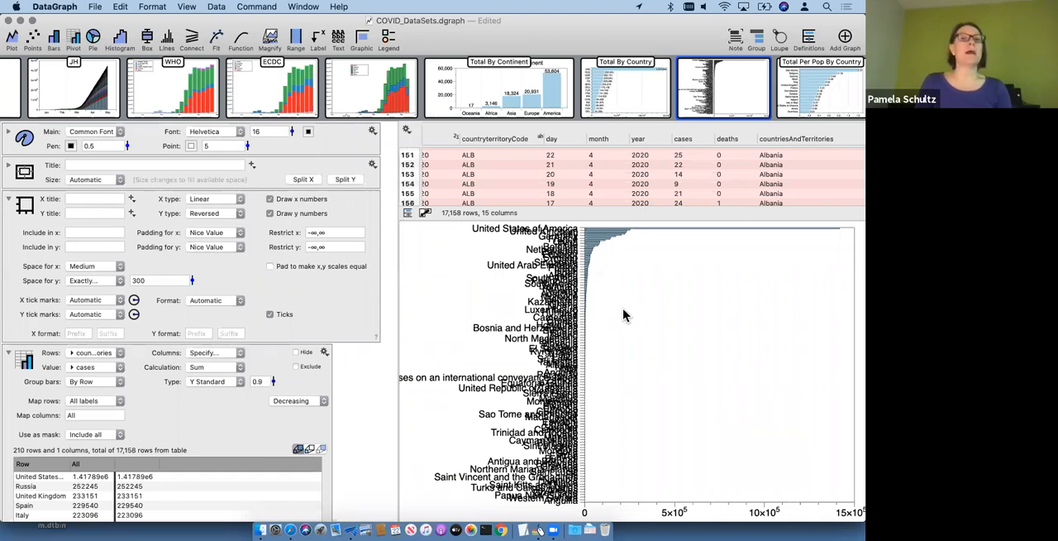
{"action": "left_click_drag", "start_coordinate": [624, 308], "coordinate": [621, 245]}
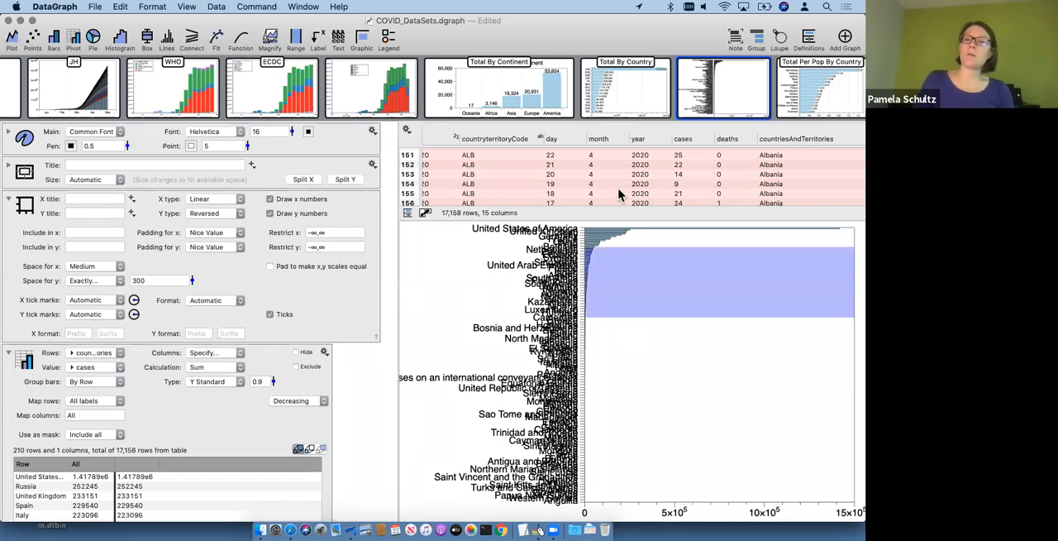
{"action": "left_click_drag", "start_coordinate": [617, 330], "coordinate": [620, 217]}
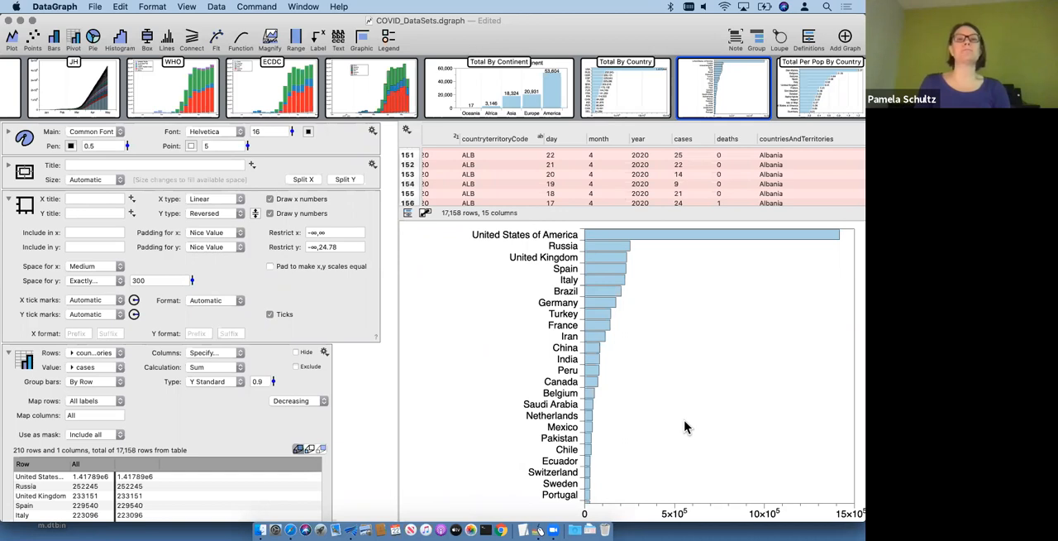
Step: Show the variables list and vary the Top slider on the Total By Country graph from 32 down to 10
{"action": "mouse_move", "coordinate": [729, 100]}
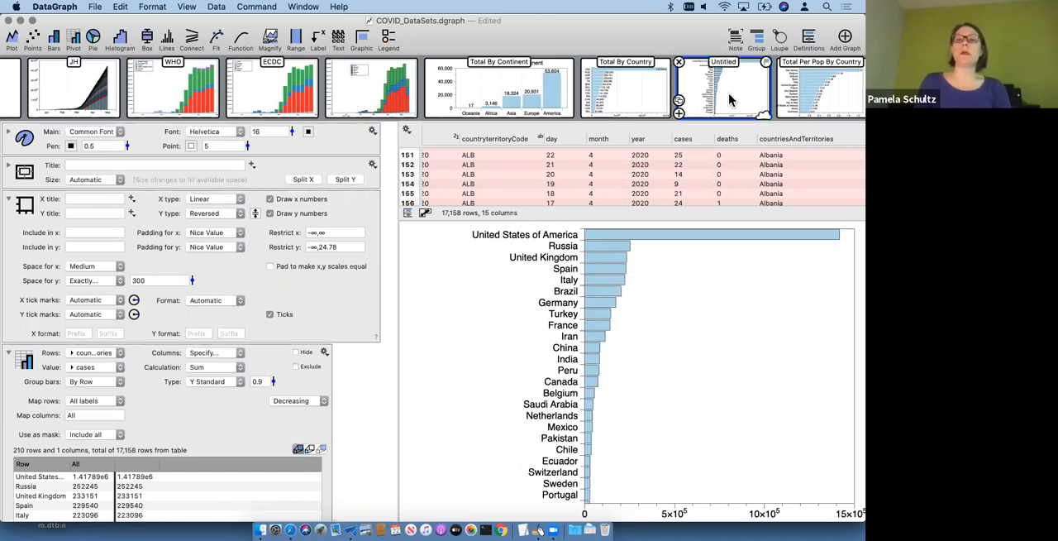
{"action": "left_click", "coordinate": [408, 214]}
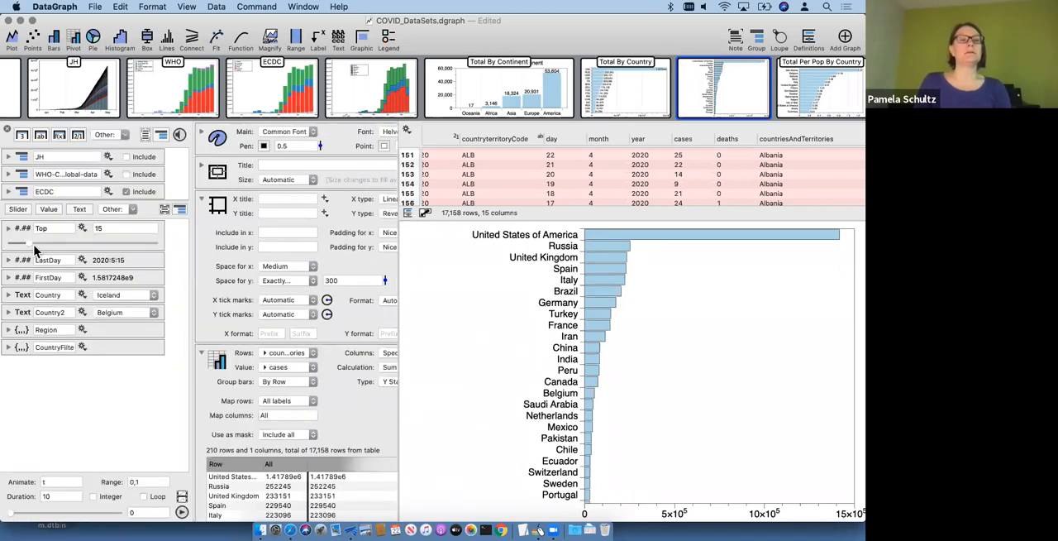
{"action": "left_click_drag", "start_coordinate": [28, 244], "coordinate": [89, 243]}
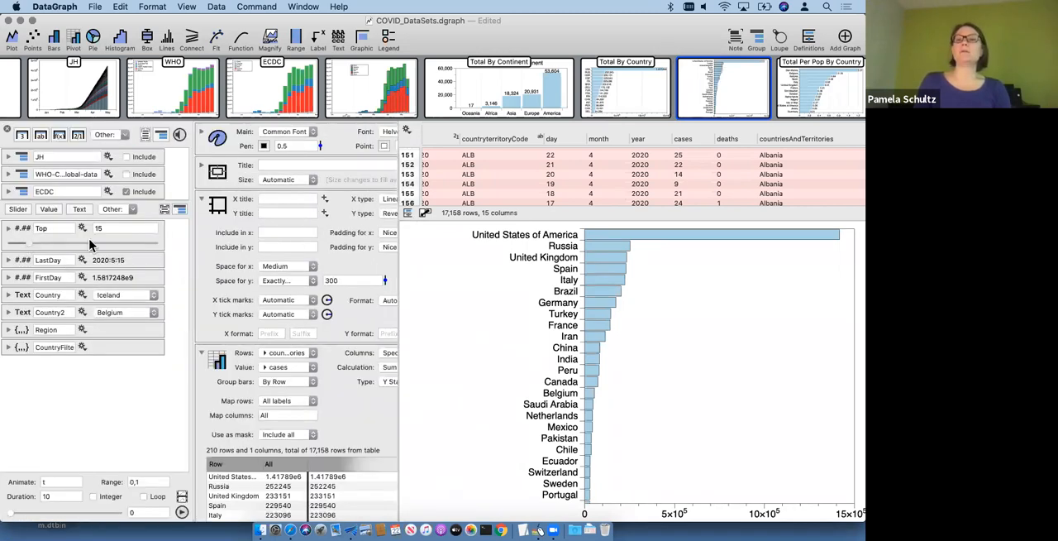
{"action": "left_click", "coordinate": [619, 93]}
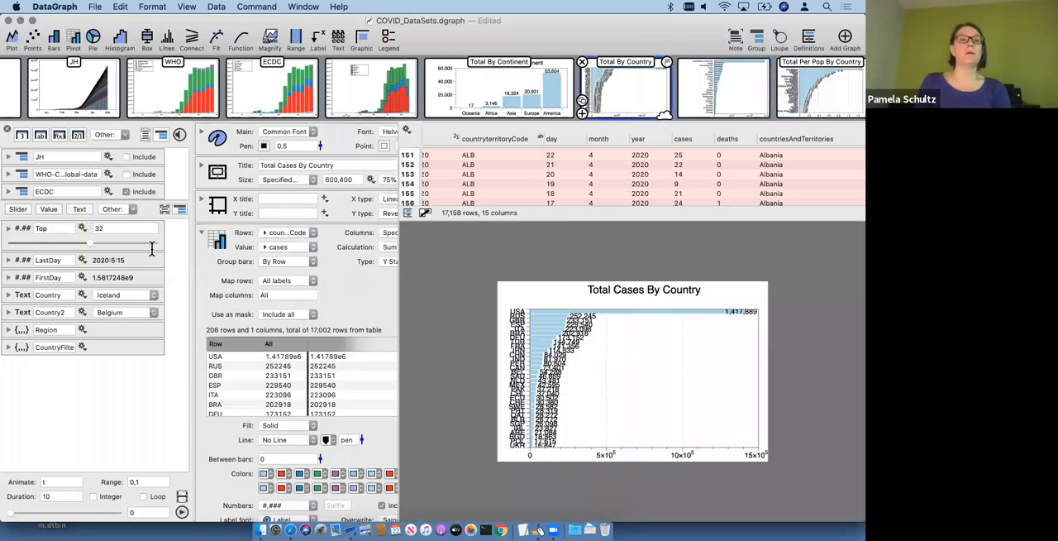
{"action": "left_click_drag", "start_coordinate": [90, 243], "coordinate": [25, 243]}
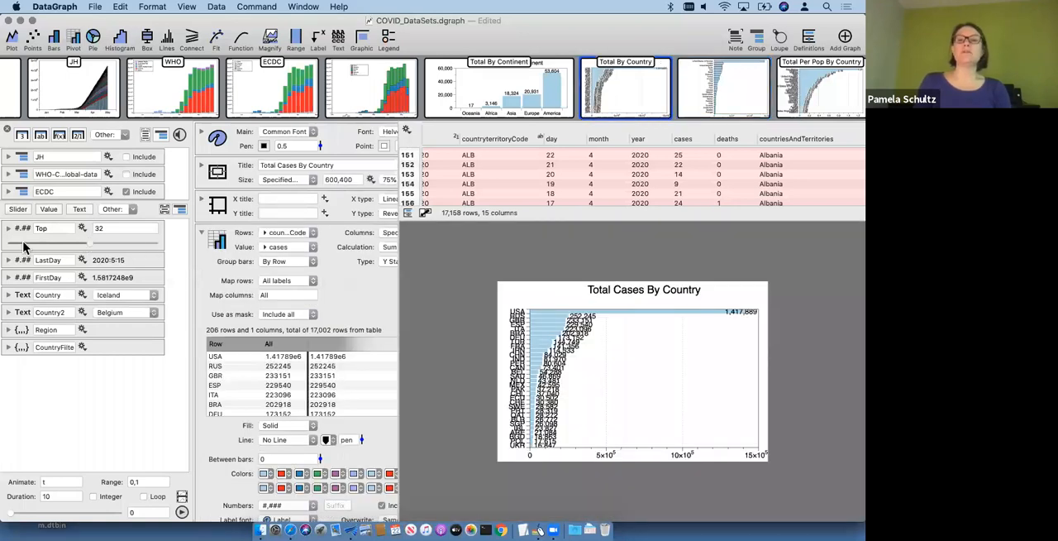
{"action": "left_click_drag", "start_coordinate": [139, 262], "coordinate": [12, 243]}
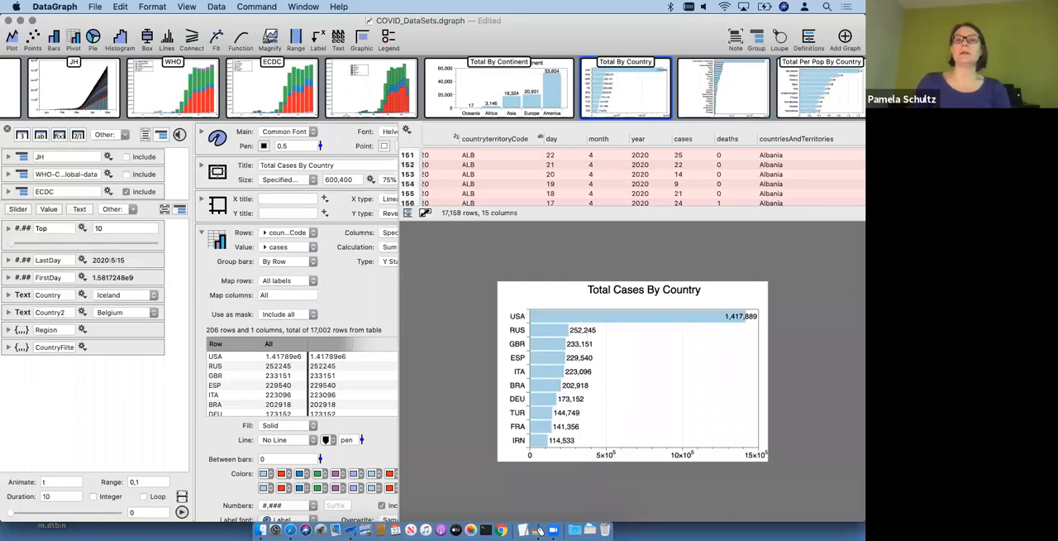
Step: Return to the untitled country graph and set the upper limit of its y restriction to 10
{"action": "left_click", "coordinate": [716, 97]}
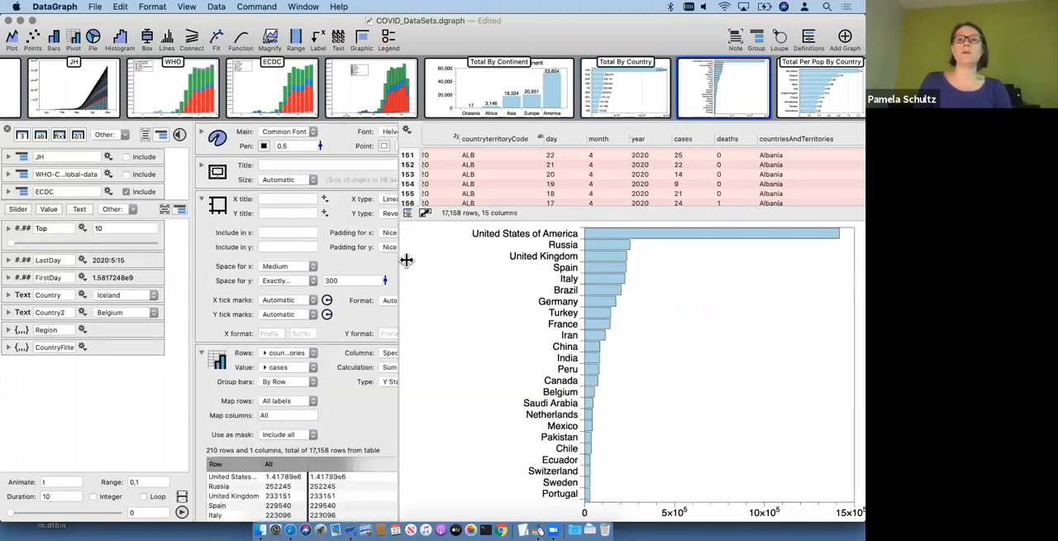
{"action": "left_click_drag", "start_coordinate": [406, 261], "coordinate": [486, 262]}
{"action": "scroll", "coordinate": [410, 268], "scroll_direction": "right", "scroll_amount": 5}
{"action": "scroll", "coordinate": [410, 268], "scroll_direction": "down", "scroll_amount": 1}
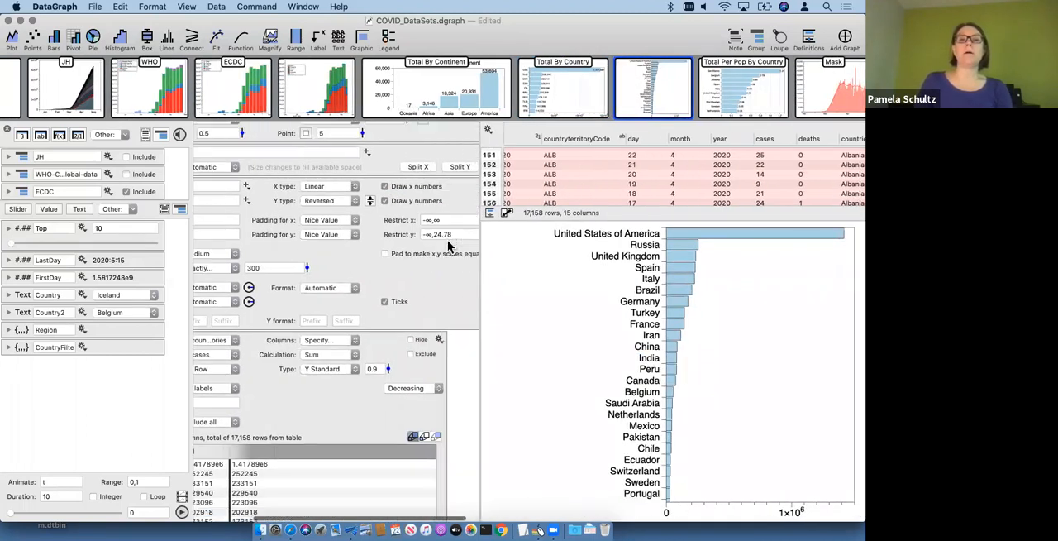
{"action": "scroll", "coordinate": [389, 262], "scroll_direction": "up", "scroll_amount": 1}
{"action": "scroll", "coordinate": [389, 262], "scroll_direction": "right", "scroll_amount": 2}
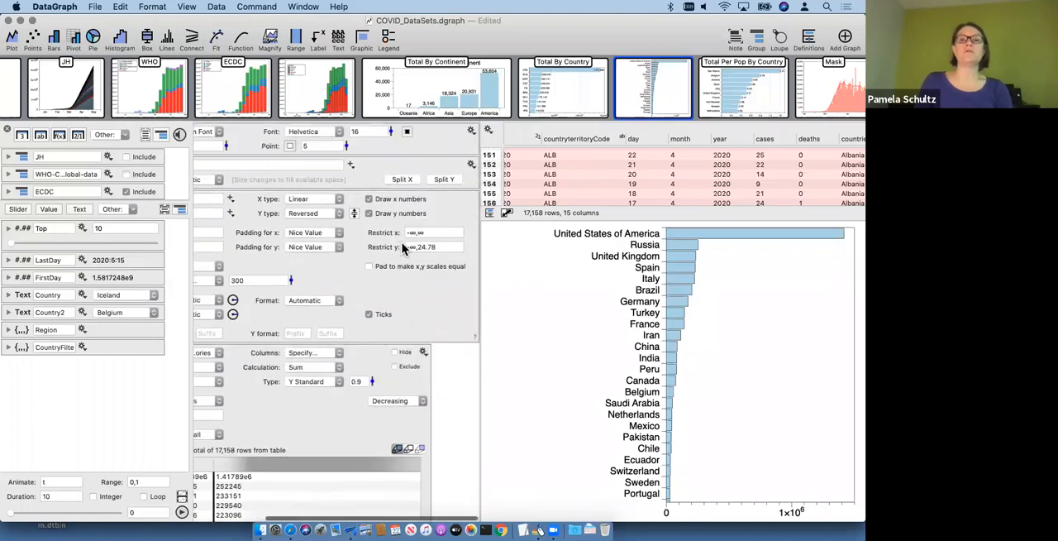
{"action": "left_click", "coordinate": [445, 248]}
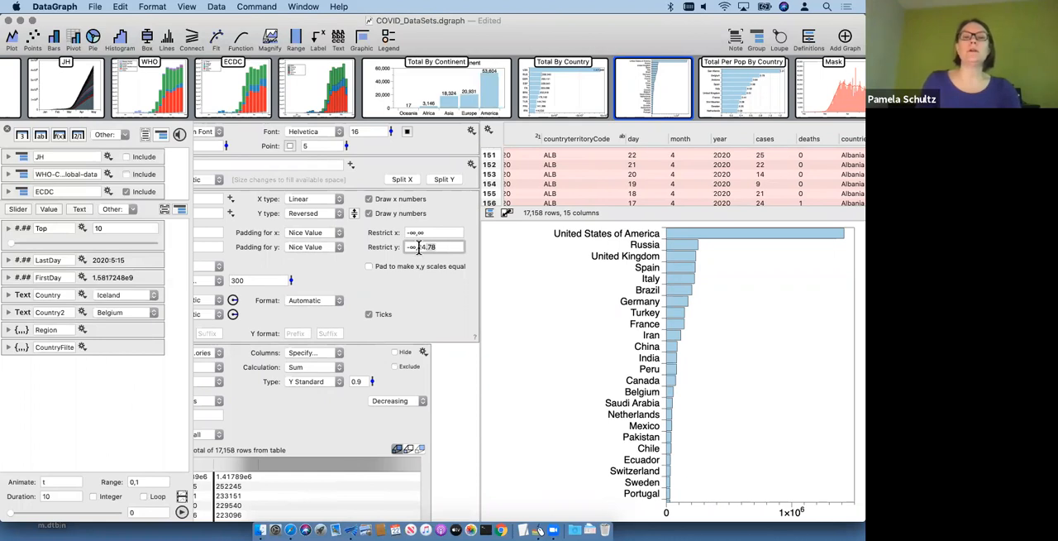
{"action": "key", "text": "BackSpace"}
{"action": "key", "text": "BackSpace"}
{"action": "key", "text": "BackSpace"}
{"action": "key", "text": "BackSpace"}
{"action": "key", "text": "BackSpace"}
{"action": "type", "text": "10"}
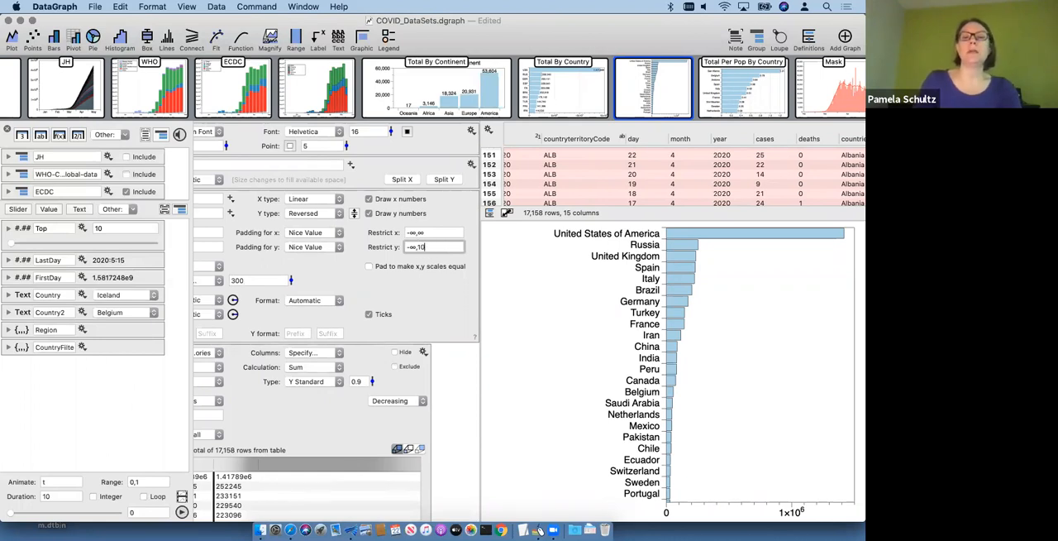
{"action": "key", "text": "Return"}
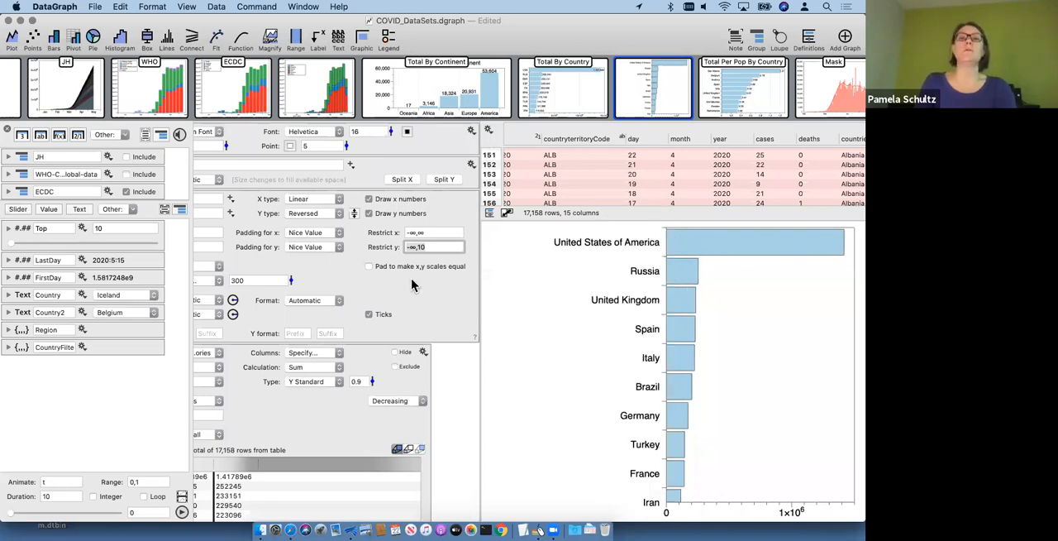
Step: Extend the upper y limit to 10.5, and replace it with the variable expression Top+0.5
{"action": "left_click", "coordinate": [439, 245]}
{"action": "type", "text": ".5"}
{"action": "key", "text": "Return"}
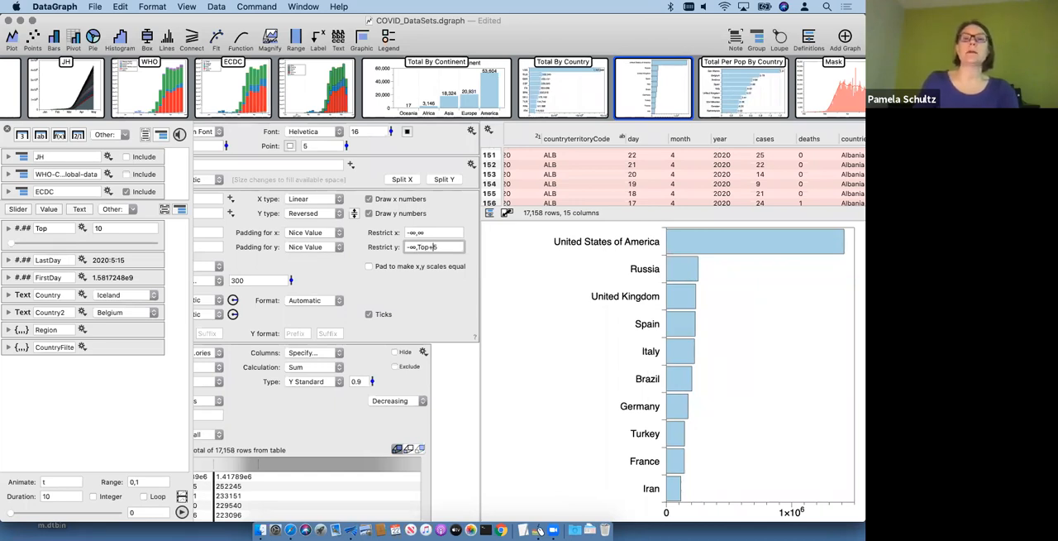
{"action": "type", "text": "0"}
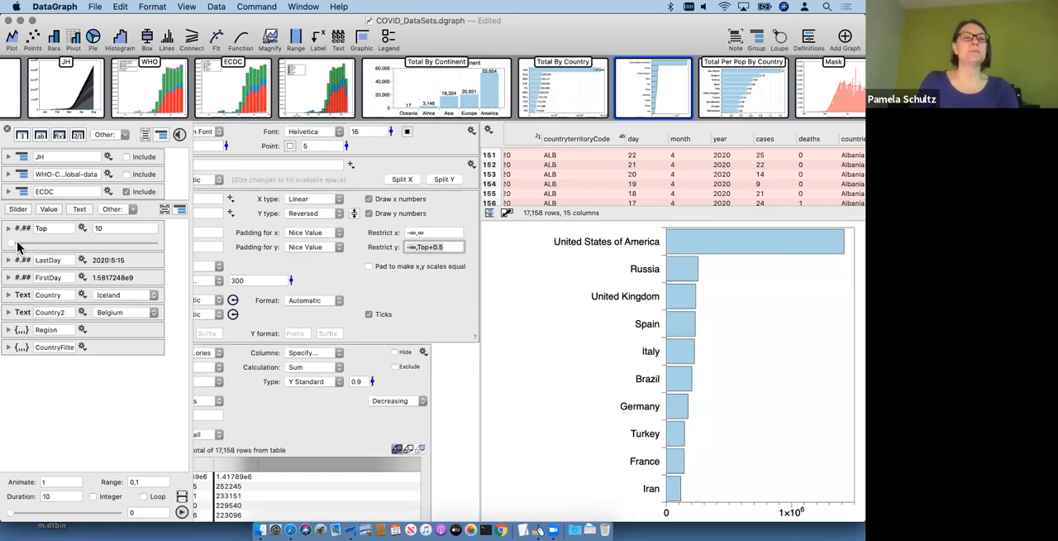
Step: Test the country limit by moving the Top slider, and leave it at 15
{"action": "mouse_move", "coordinate": [12, 244]}
{"action": "left_mouse_down"}
{"action": "mouse_move", "coordinate": [23, 250]}
{"action": "mouse_move", "coordinate": [11, 246]}
{"action": "left_mouse_up"}
{"action": "left_click_drag", "start_coordinate": [83, 242], "coordinate": [32, 244]}
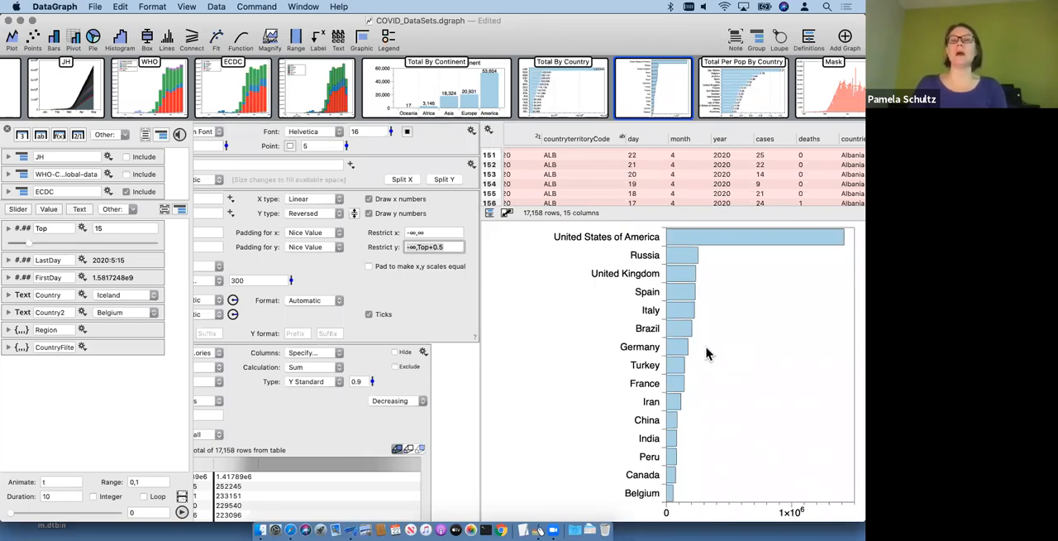
{"action": "scroll", "coordinate": [324, 398], "scroll_direction": "down", "scroll_amount": 4}
{"action": "scroll", "coordinate": [324, 399], "scroll_direction": "left", "scroll_amount": 3}
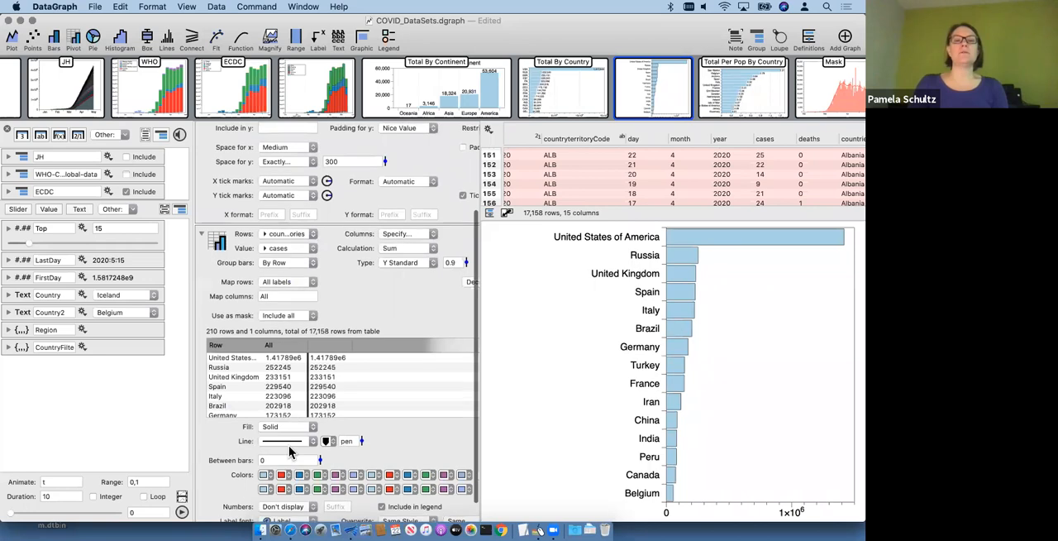
Step: Display the numbers on the country bars, trying 2 digits first and settling on the #,### format
{"action": "scroll", "coordinate": [290, 452], "scroll_direction": "down", "scroll_amount": 2}
{"action": "left_click", "coordinate": [282, 479]}
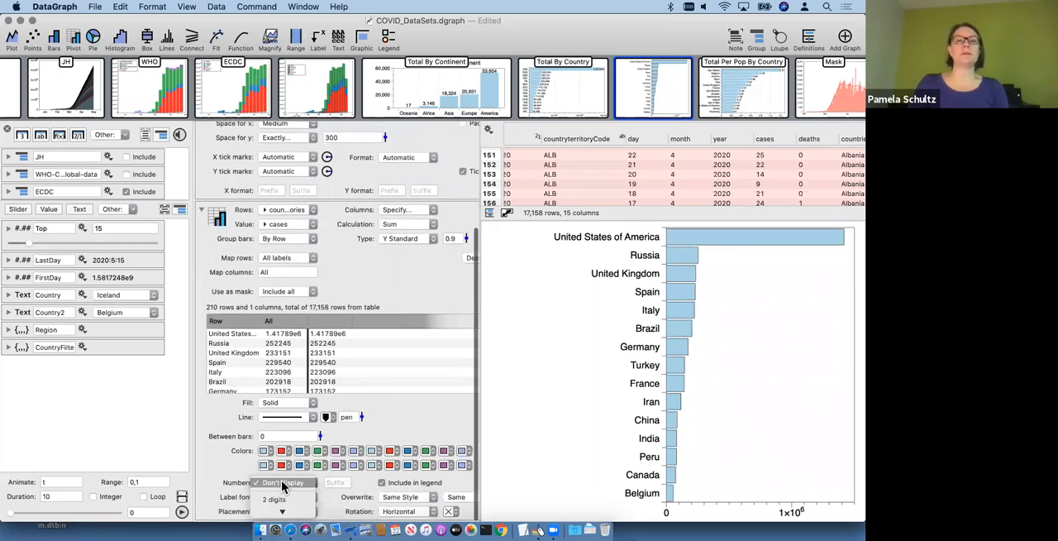
{"action": "left_click", "coordinate": [285, 502]}
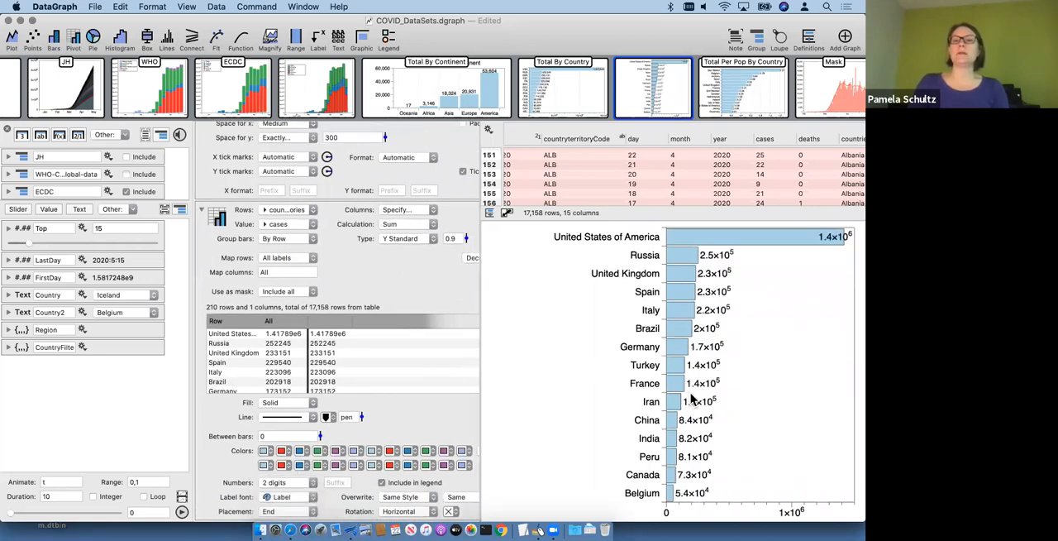
{"action": "left_click", "coordinate": [278, 486]}
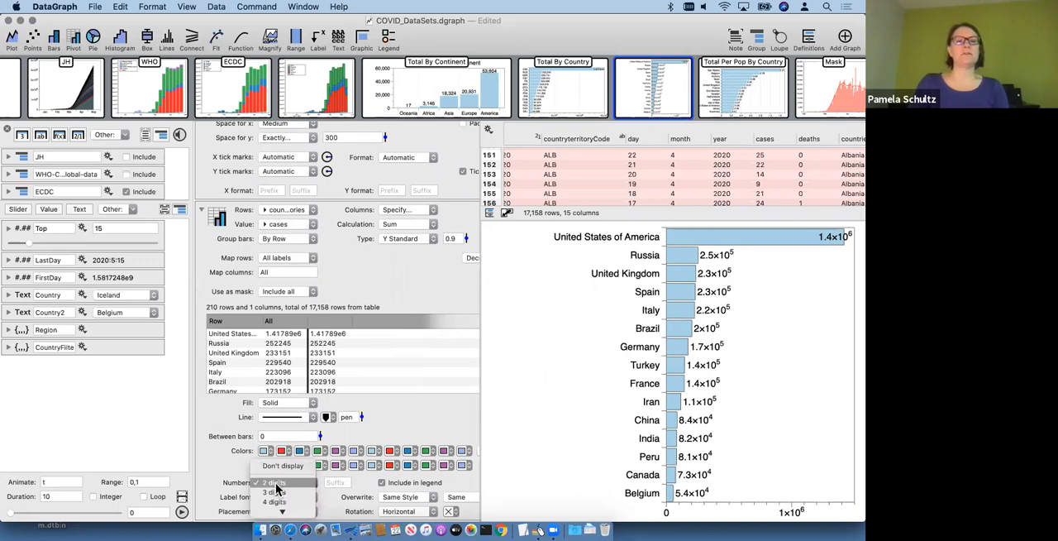
{"action": "left_click", "coordinate": [273, 482]}
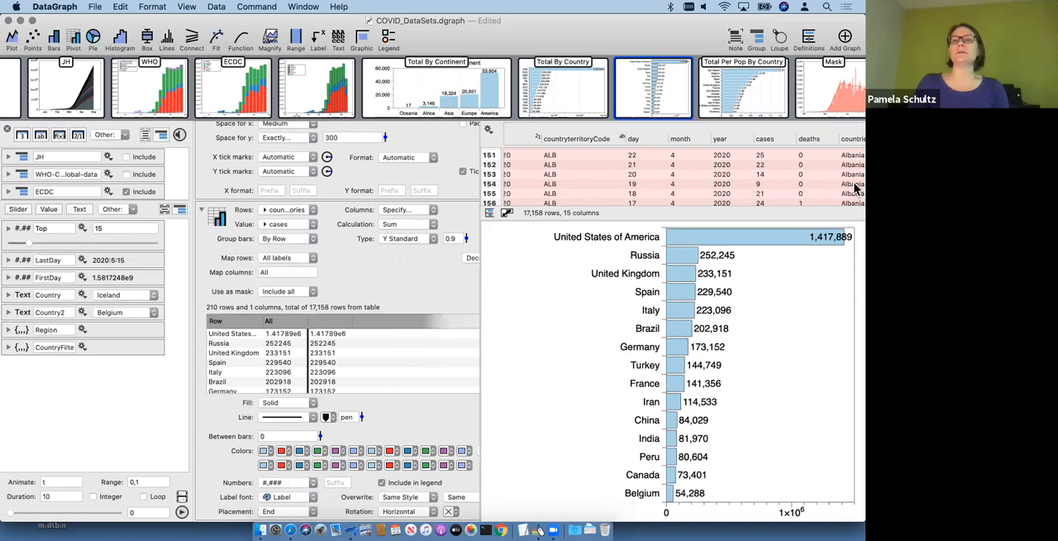
Step: Collapse the pivot and axis settings, and readjust the divider between the settings and the graph
{"action": "left_click_drag", "start_coordinate": [480, 325], "coordinate": [372, 323]}
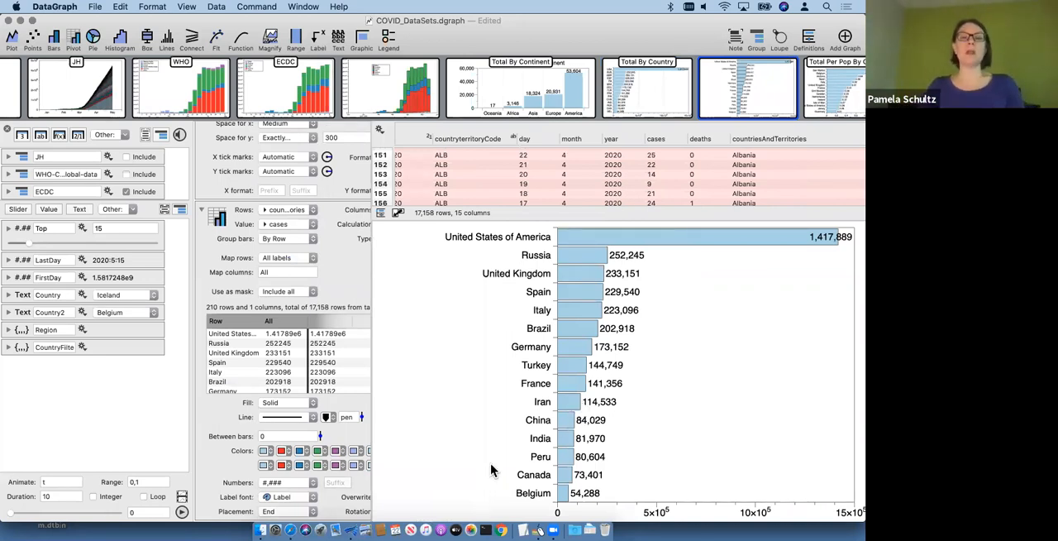
{"action": "left_click", "coordinate": [202, 211]}
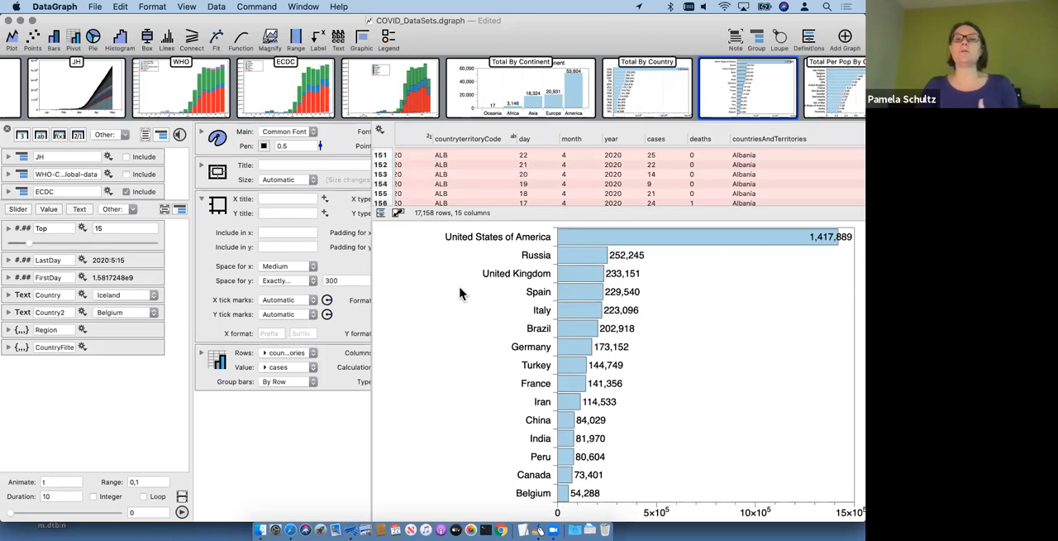
{"action": "left_click", "coordinate": [201, 199]}
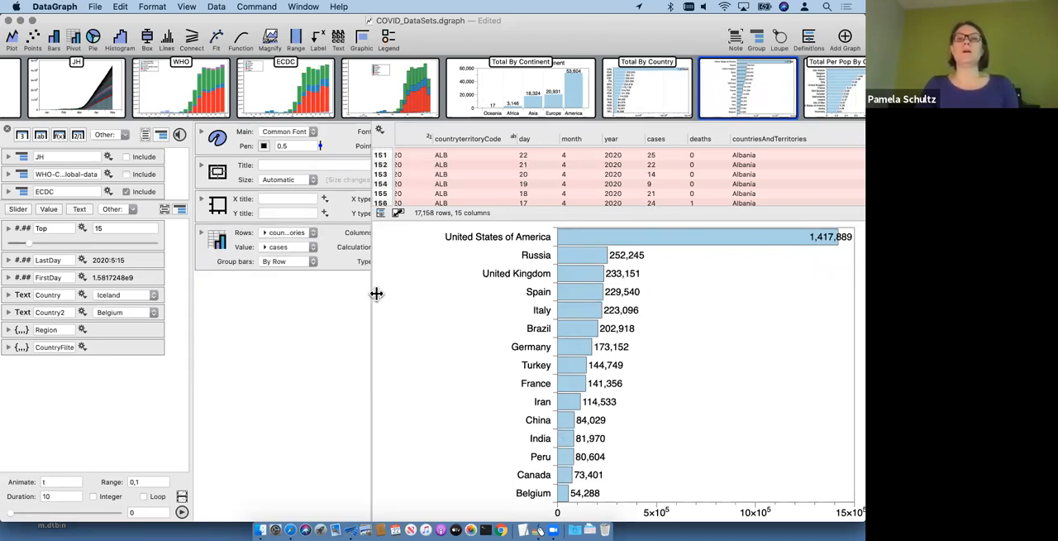
{"action": "left_click_drag", "start_coordinate": [374, 296], "coordinate": [515, 300]}
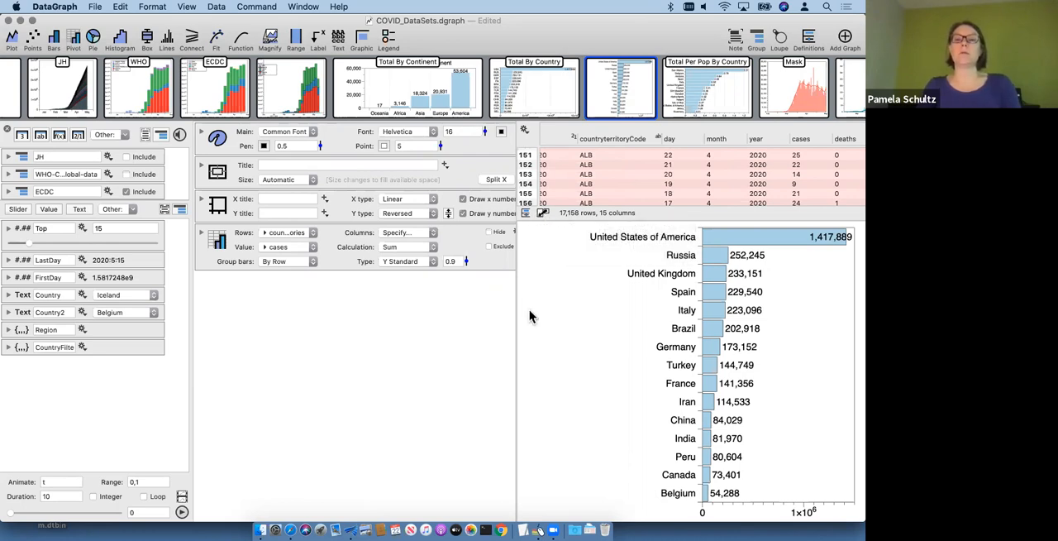
Step: Circle the layout toggle below the data table using Draw on My Screen EZ, and switch DataGraph to the full-height table layout
{"action": "left_click", "coordinate": [538, 529]}
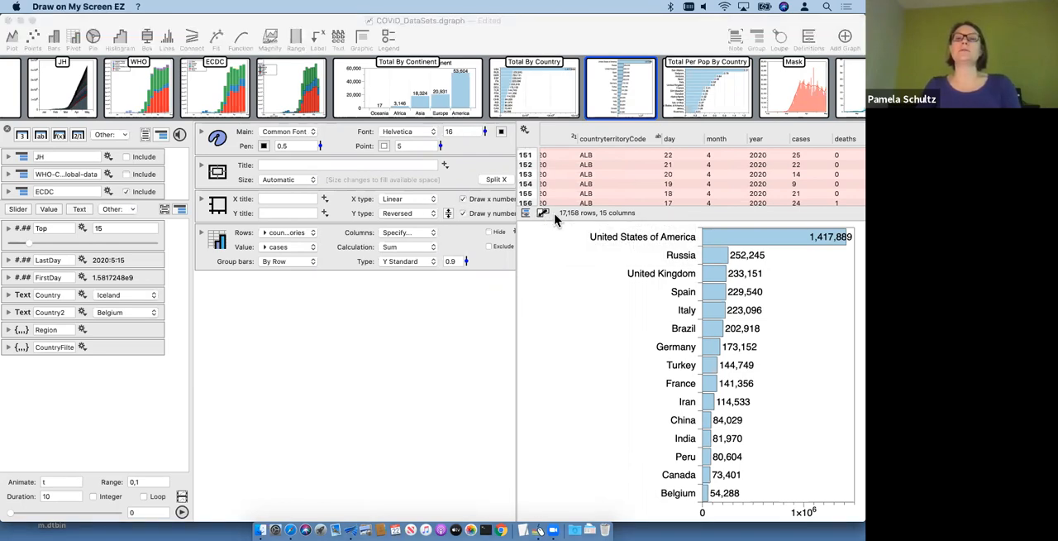
{"action": "mouse_move", "coordinate": [541, 203]}
{"action": "left_mouse_down"}
{"action": "mouse_move", "coordinate": [531, 217]}
{"action": "mouse_move", "coordinate": [546, 225]}
{"action": "left_mouse_up"}
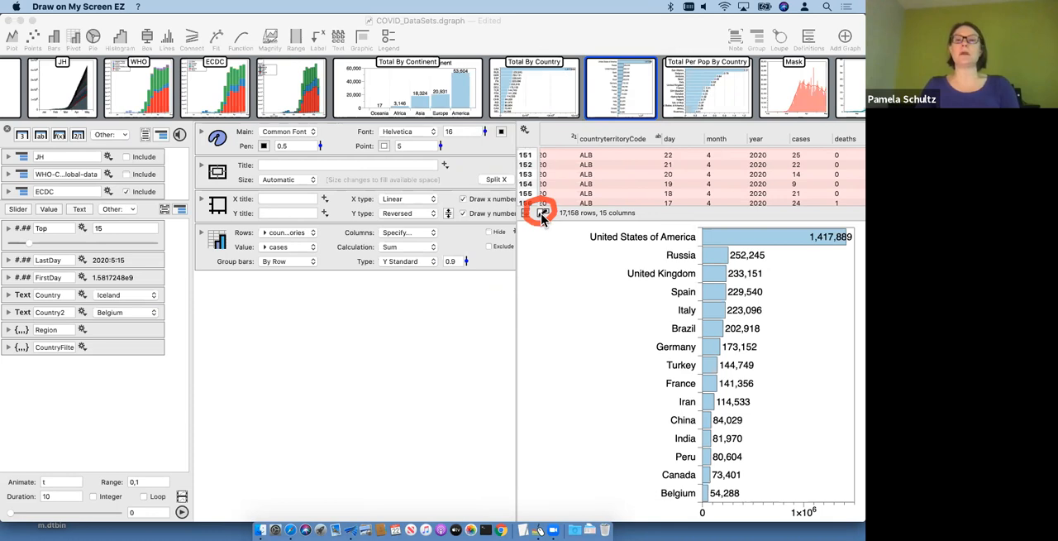
{"action": "left_click", "coordinate": [543, 215]}
{"action": "left_click", "coordinate": [543, 215]}
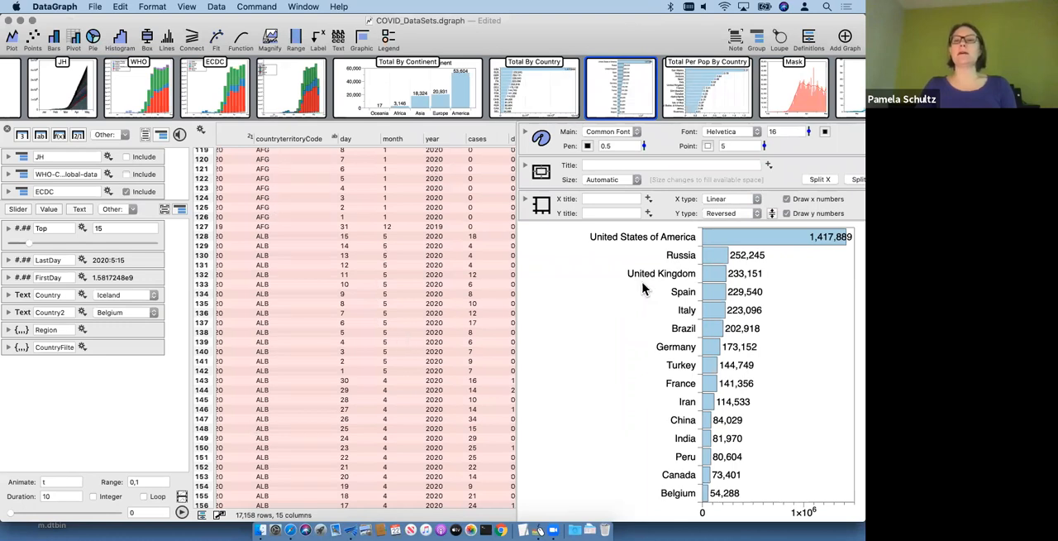
Step: Enlarge the column definitions list and extract all pivot columns from the country pivot
{"action": "scroll", "coordinate": [562, 194], "scroll_direction": "down", "scroll_amount": 3}
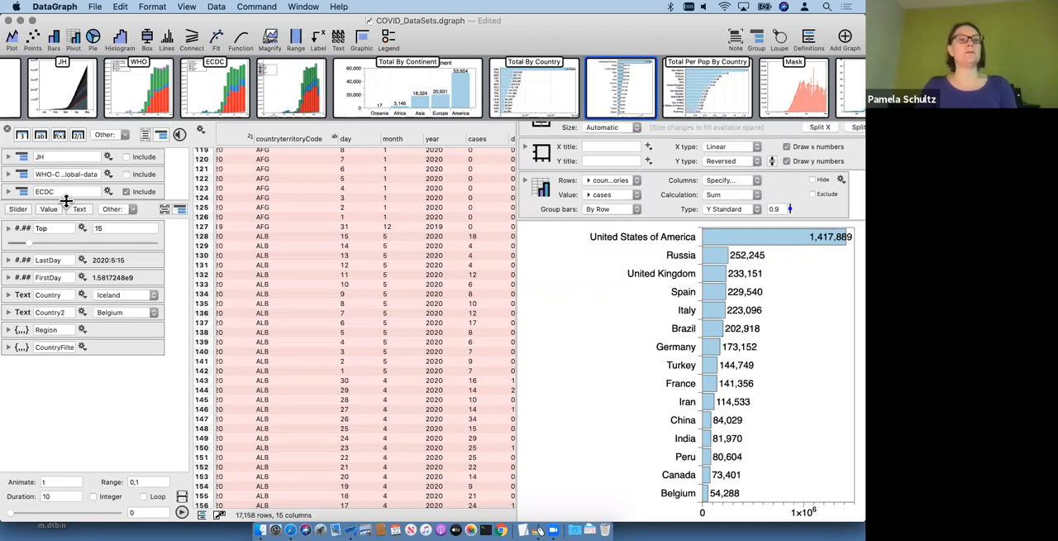
{"action": "left_click_drag", "start_coordinate": [65, 201], "coordinate": [103, 398]}
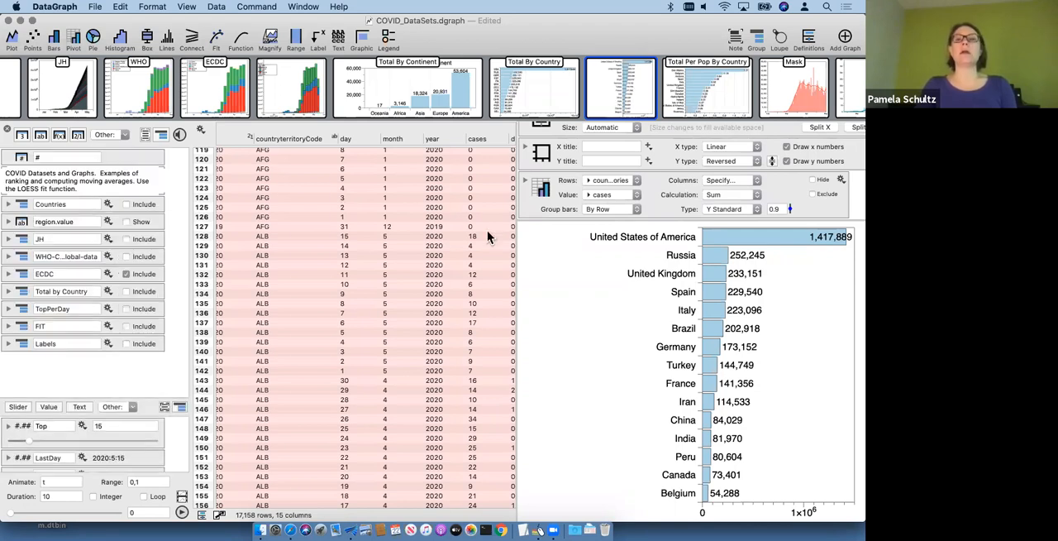
{"action": "scroll", "coordinate": [553, 194], "scroll_direction": "down", "scroll_amount": 1}
{"action": "scroll", "coordinate": [553, 192], "scroll_direction": "down", "scroll_amount": 5}
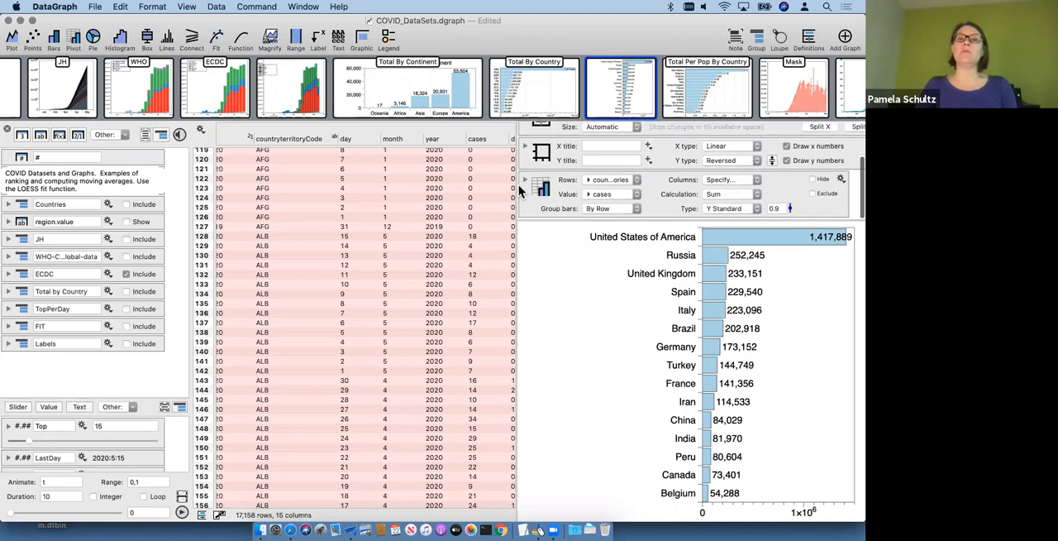
{"action": "scroll", "coordinate": [624, 167], "scroll_direction": "down", "scroll_amount": 10}
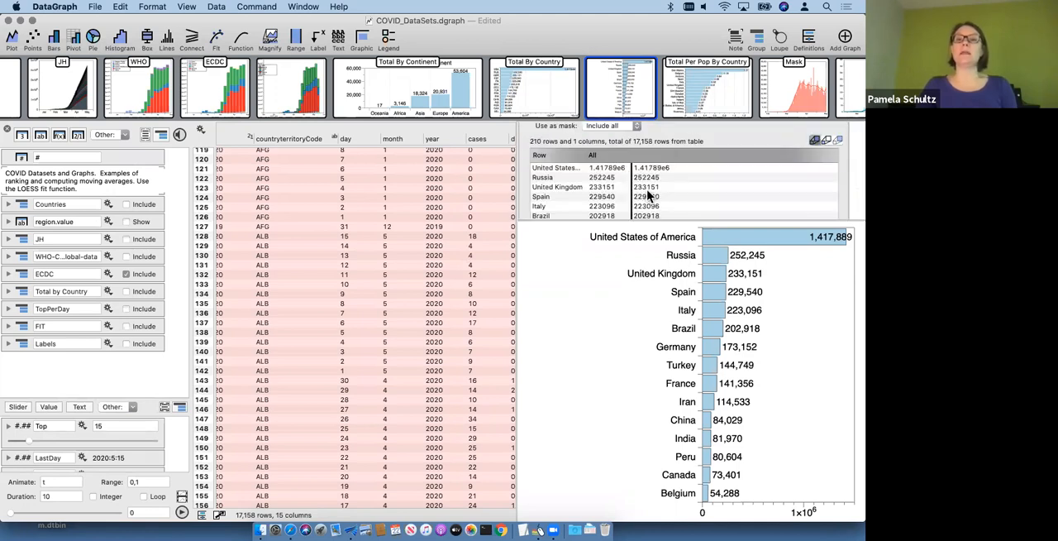
{"action": "scroll", "coordinate": [713, 136], "scroll_direction": "up", "scroll_amount": 10}
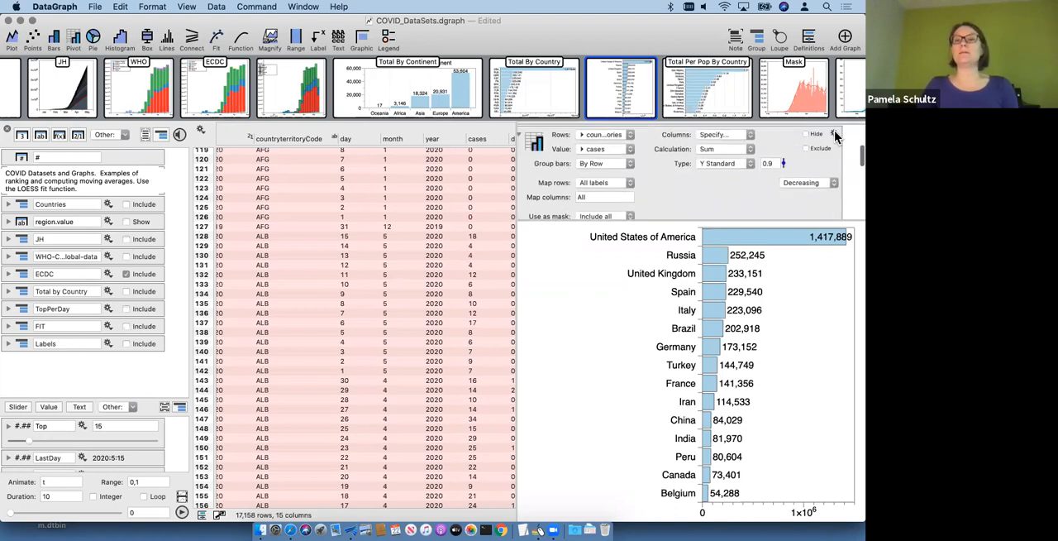
{"action": "left_click", "coordinate": [835, 135]}
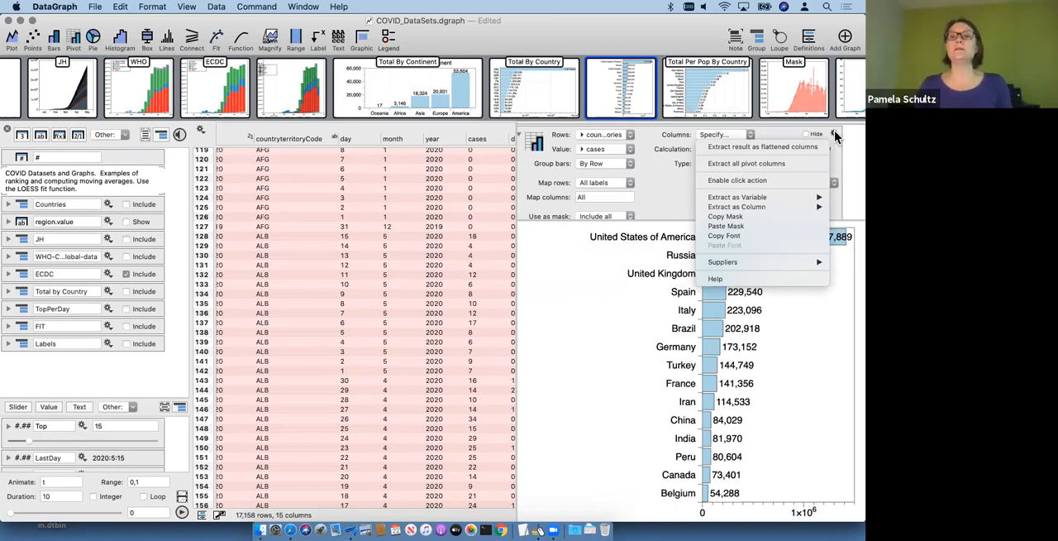
{"action": "left_click", "coordinate": [764, 168]}
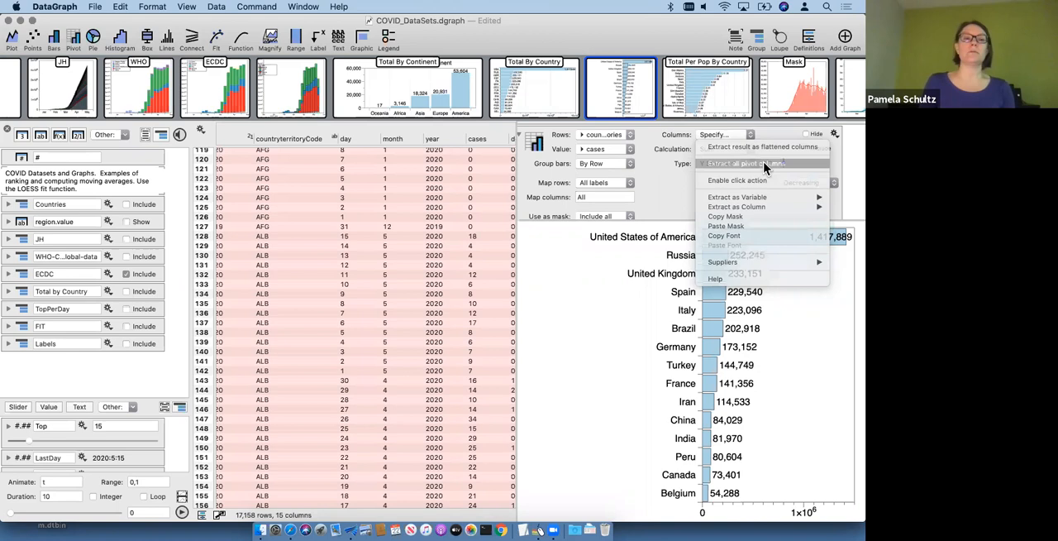
Step: Exclude the ECDC group from the data table and widen the Row Labels column to fit the country names
{"action": "left_click", "coordinate": [140, 260]}
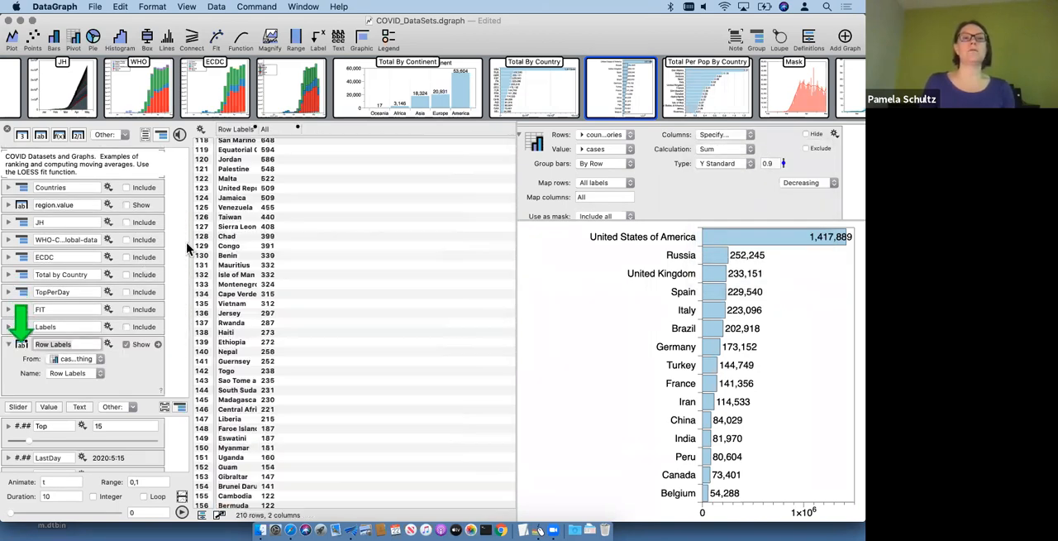
{"action": "left_click_drag", "start_coordinate": [264, 128], "coordinate": [323, 128]}
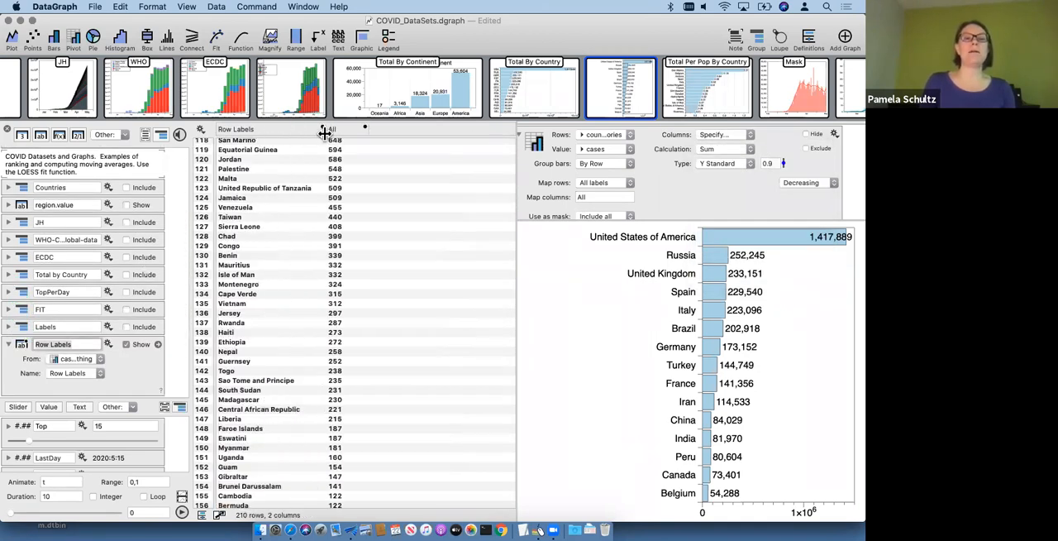
{"action": "scroll", "coordinate": [410, 243], "scroll_direction": "up", "scroll_amount": 15}
{"action": "scroll", "coordinate": [410, 243], "scroll_direction": "up", "scroll_amount": 2}
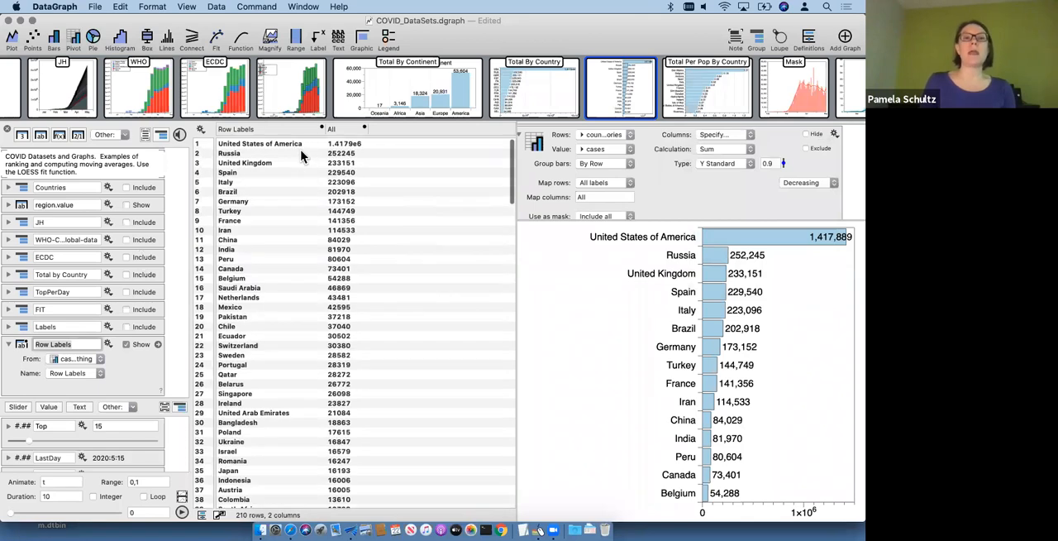
{"action": "left_click", "coordinate": [298, 130]}
{"action": "left_click", "coordinate": [357, 134]}
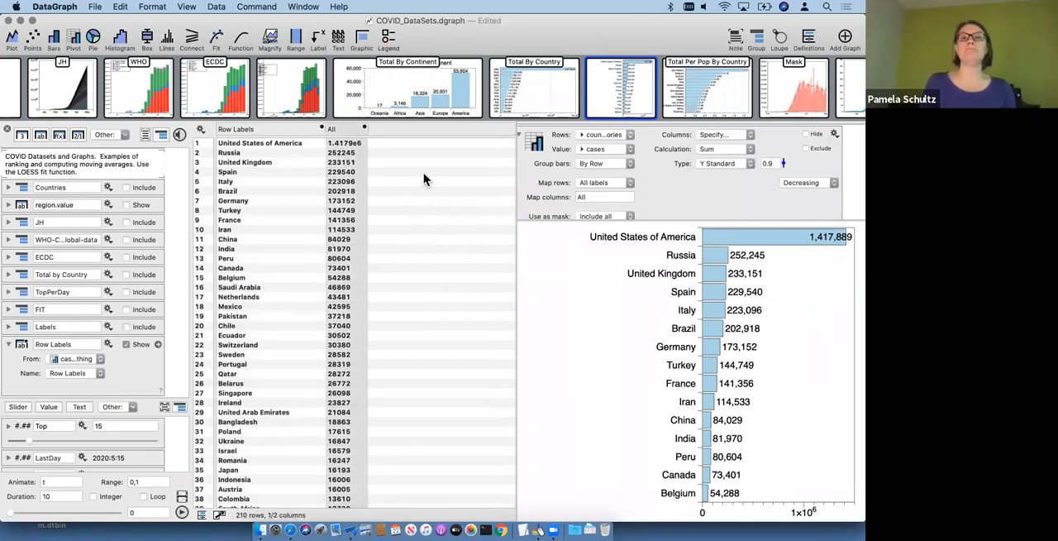
Step: Set the pivot's value to deaths and look through the extracted table
{"action": "left_click", "coordinate": [608, 150]}
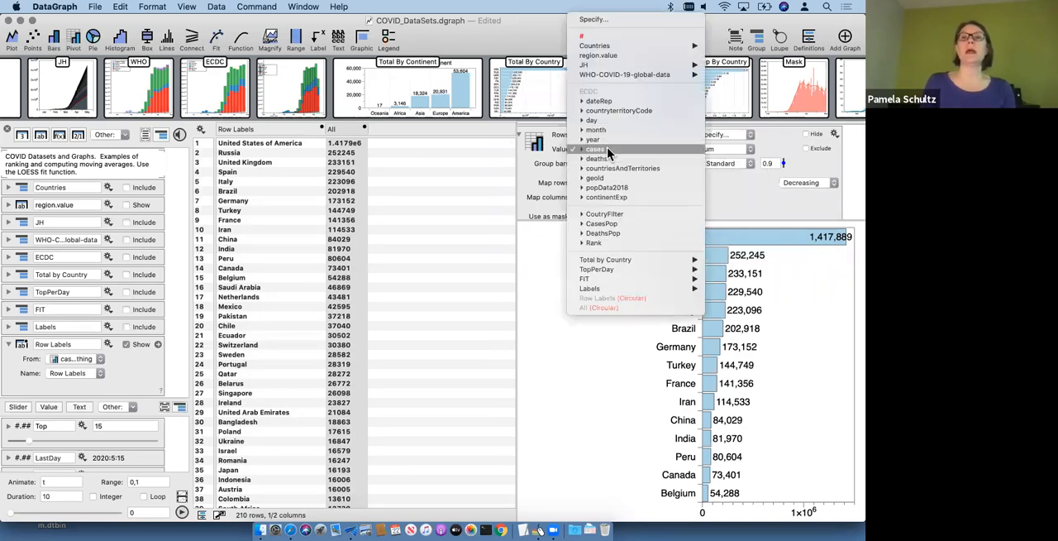
{"action": "left_click", "coordinate": [447, 195]}
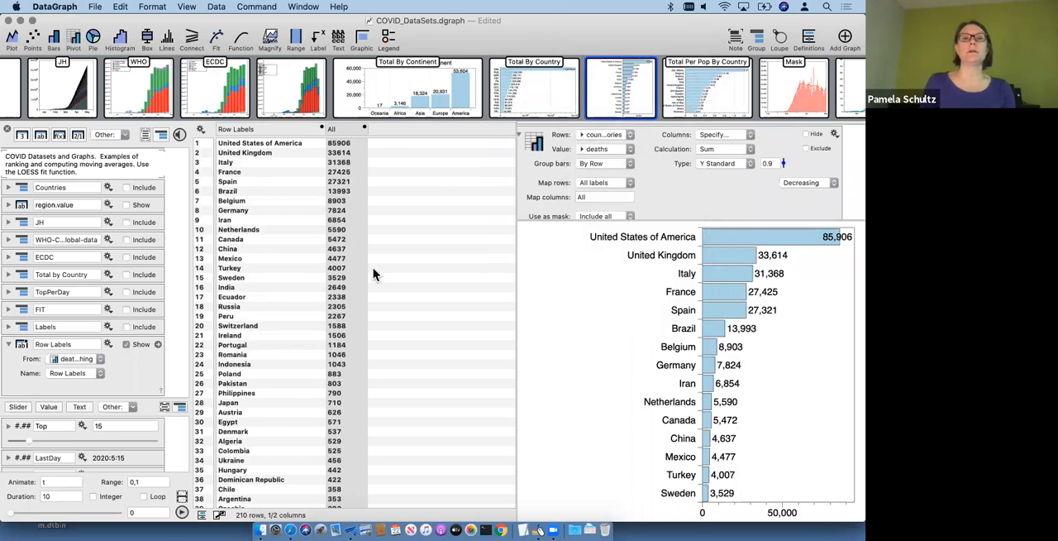
{"action": "scroll", "coordinate": [494, 203], "scroll_direction": "down", "scroll_amount": 3}
{"action": "scroll", "coordinate": [494, 202], "scroll_direction": "up", "scroll_amount": 3}
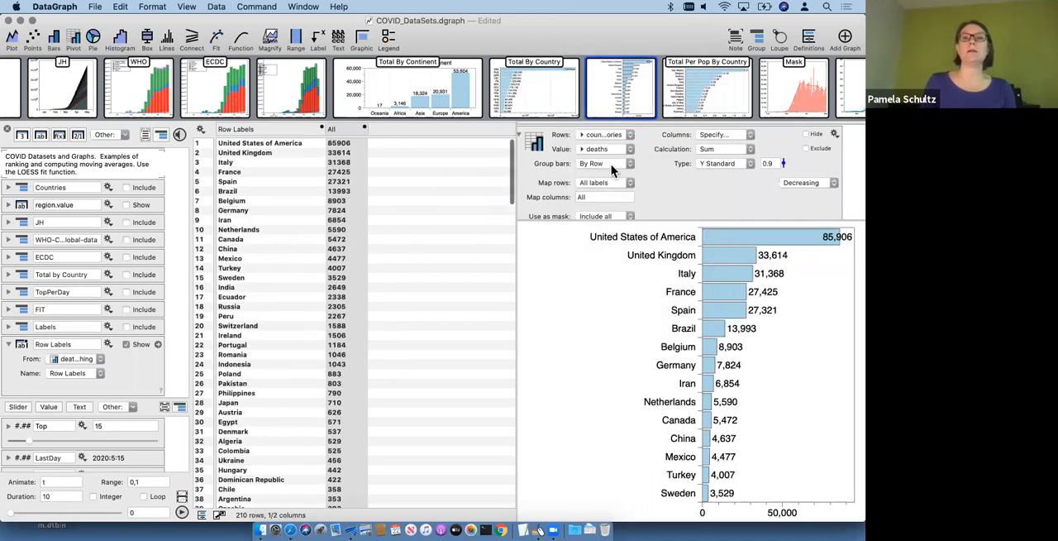
Step: Set the pivot's value to CasesPop and look through the extracted country list
{"action": "left_click", "coordinate": [611, 144]}
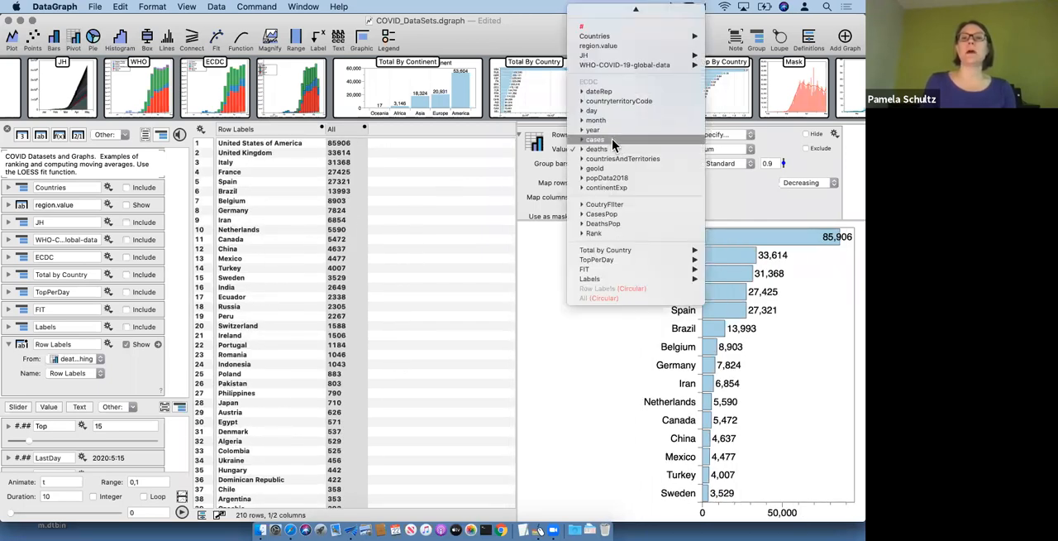
{"action": "left_click", "coordinate": [619, 218]}
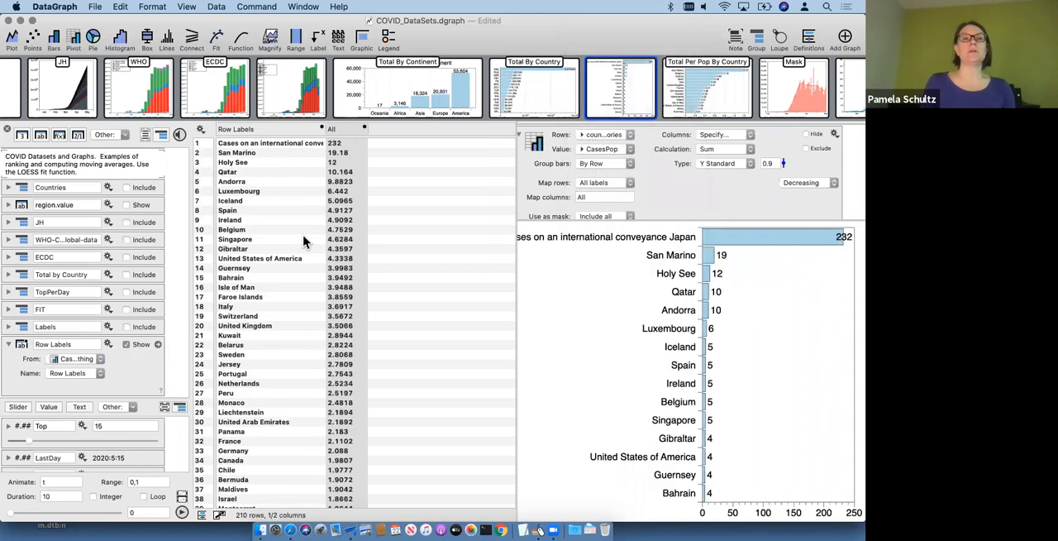
{"action": "scroll", "coordinate": [248, 406], "scroll_direction": "down", "scroll_amount": 10}
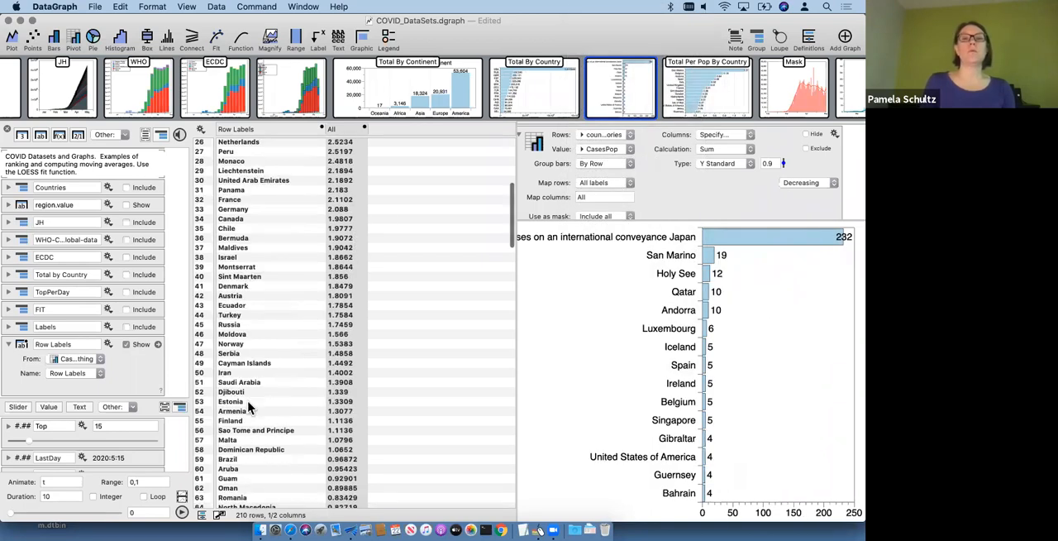
{"action": "scroll", "coordinate": [247, 405], "scroll_direction": "up", "scroll_amount": 9}
Step: Try DeathsPop as the pivot's value, and set it back to CasesPop
{"action": "left_click", "coordinate": [601, 152]}
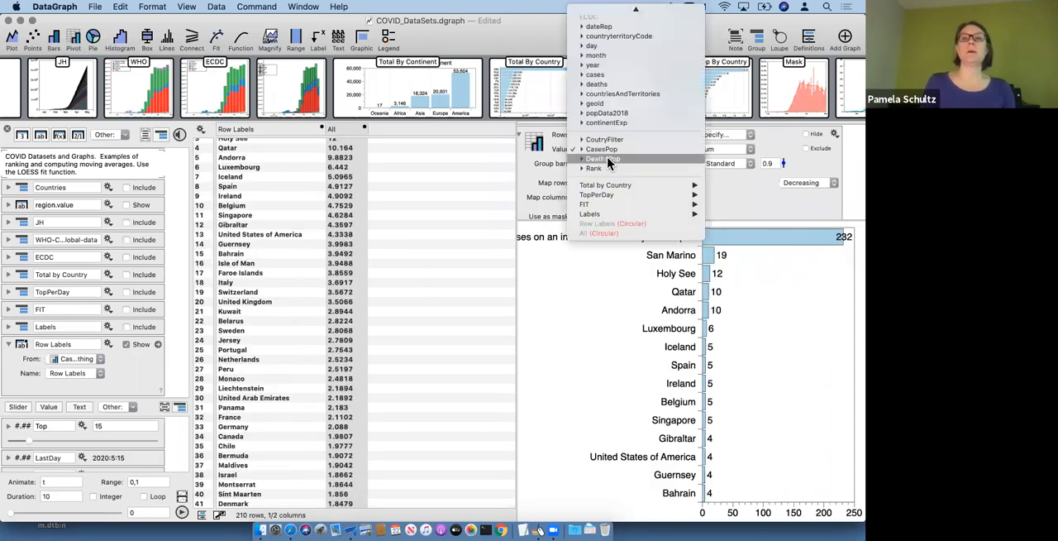
{"action": "left_click", "coordinate": [355, 170]}
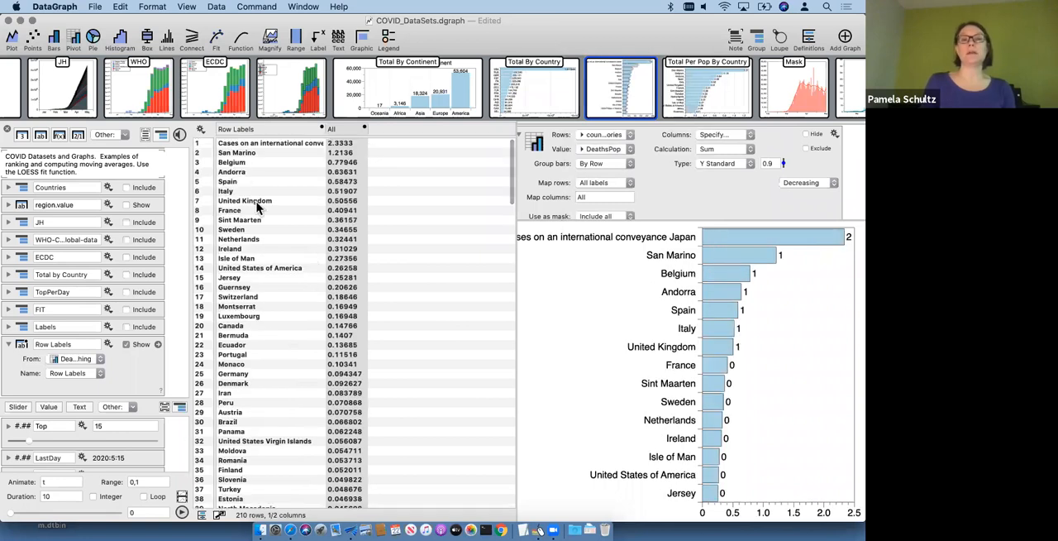
{"action": "left_click", "coordinate": [614, 147]}
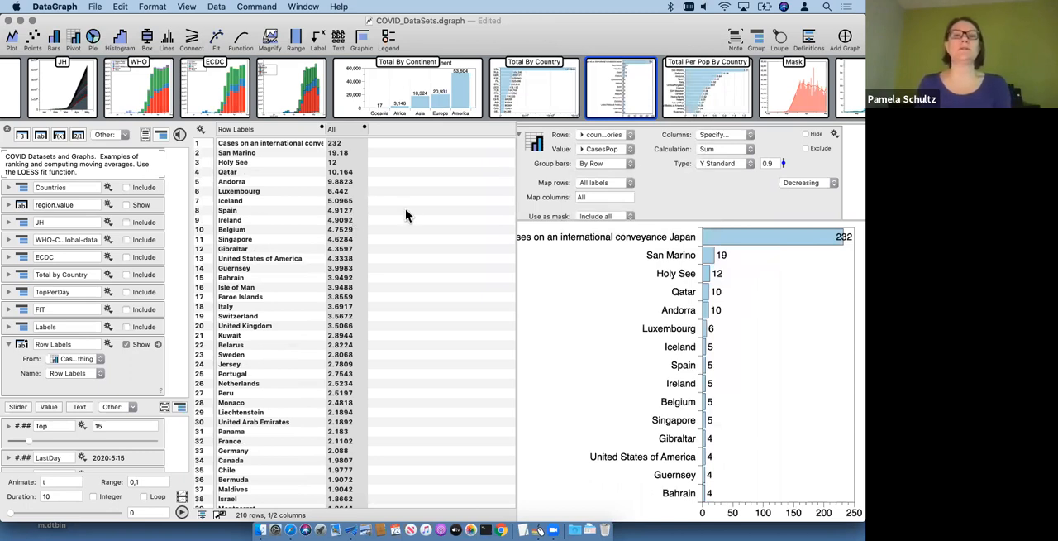
Step: Widen the data table and its Row Labels column, and copy the first row's label "Cases on an international conveyance Japan"
{"action": "left_click_drag", "start_coordinate": [517, 241], "coordinate": [461, 235]}
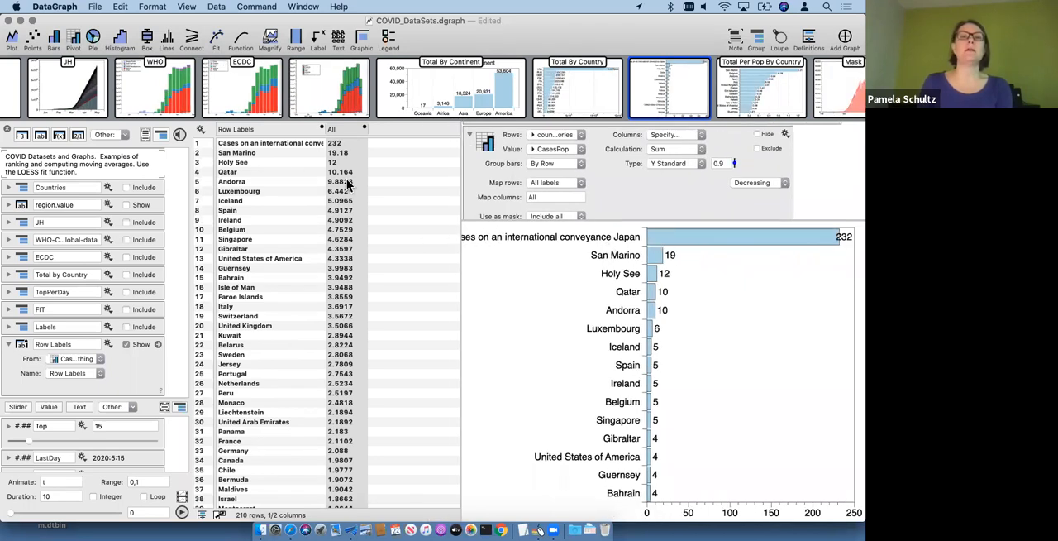
{"action": "left_click_drag", "start_coordinate": [405, 139], "coordinate": [407, 139]}
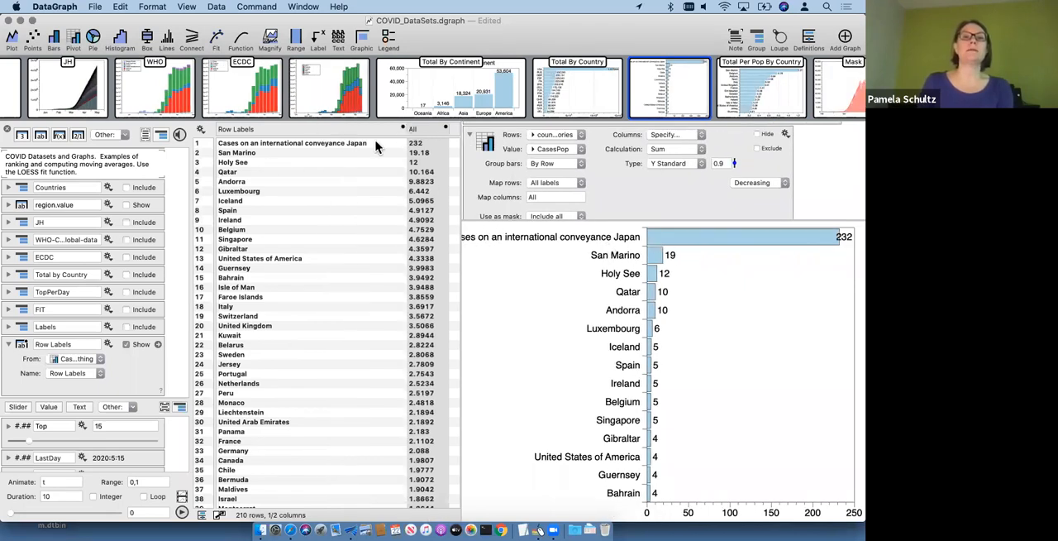
{"action": "left_click", "coordinate": [334, 142]}
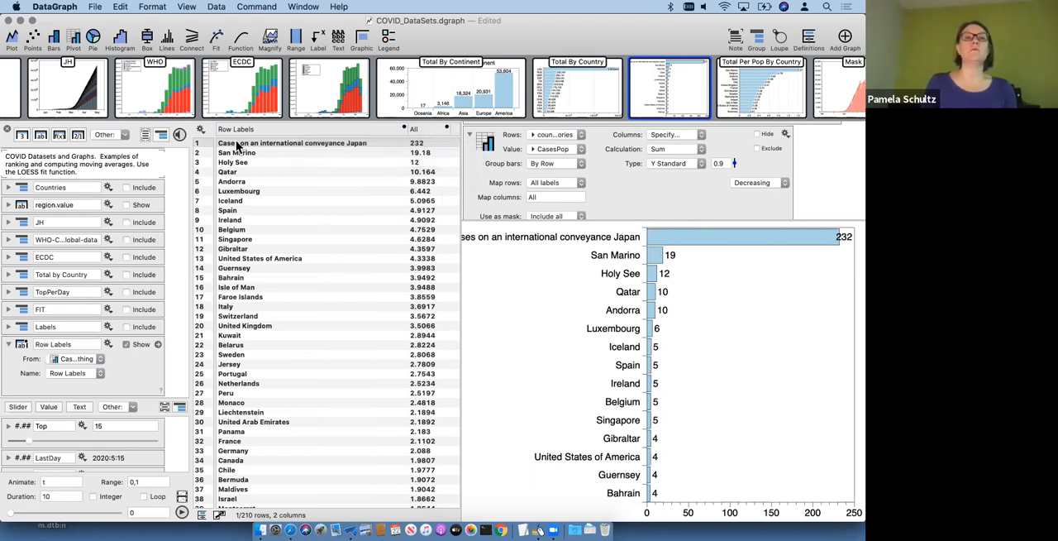
{"action": "right_click", "coordinate": [326, 144]}
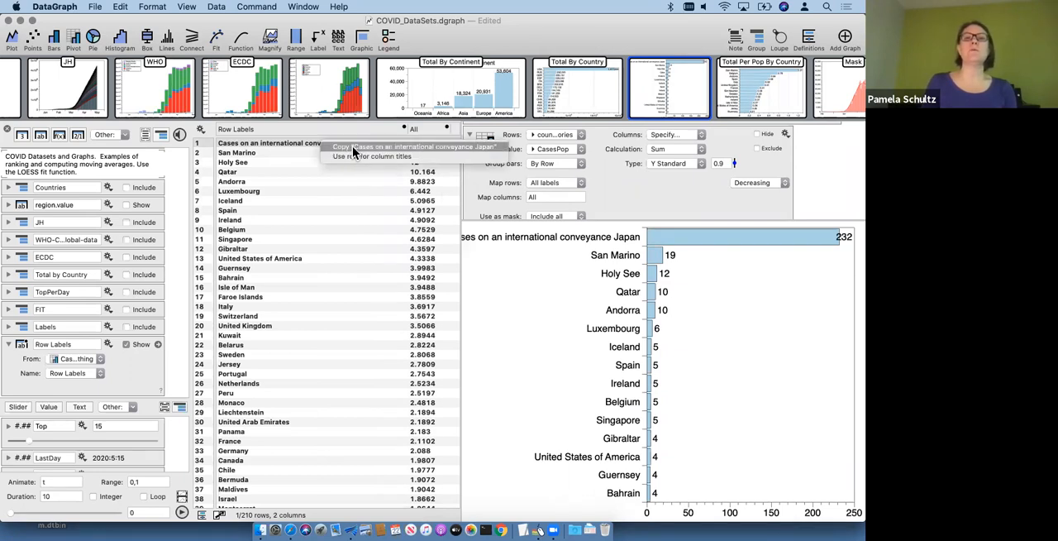
{"action": "left_click", "coordinate": [354, 151]}
{"action": "right_click", "coordinate": [290, 146]}
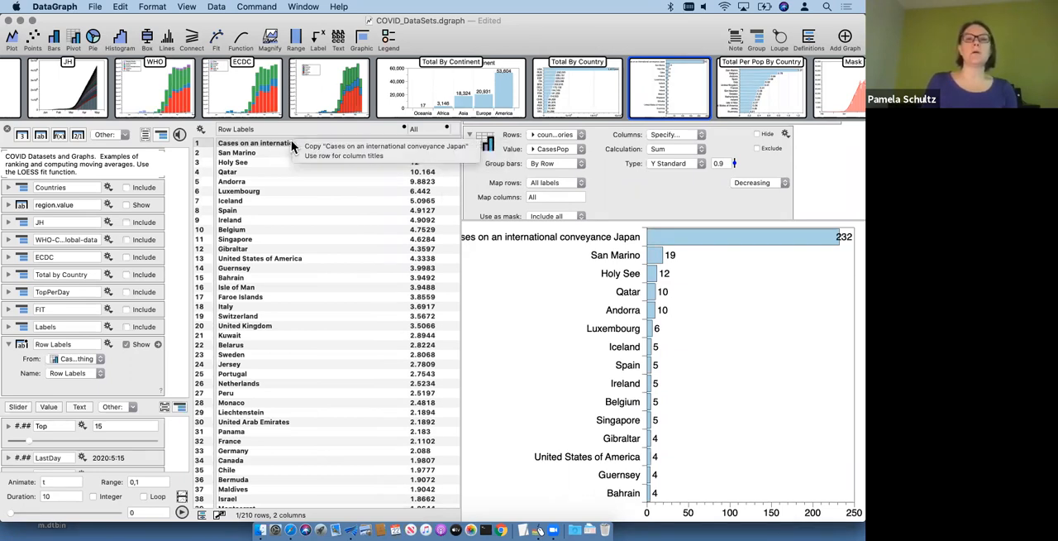
{"action": "left_click", "coordinate": [380, 147]}
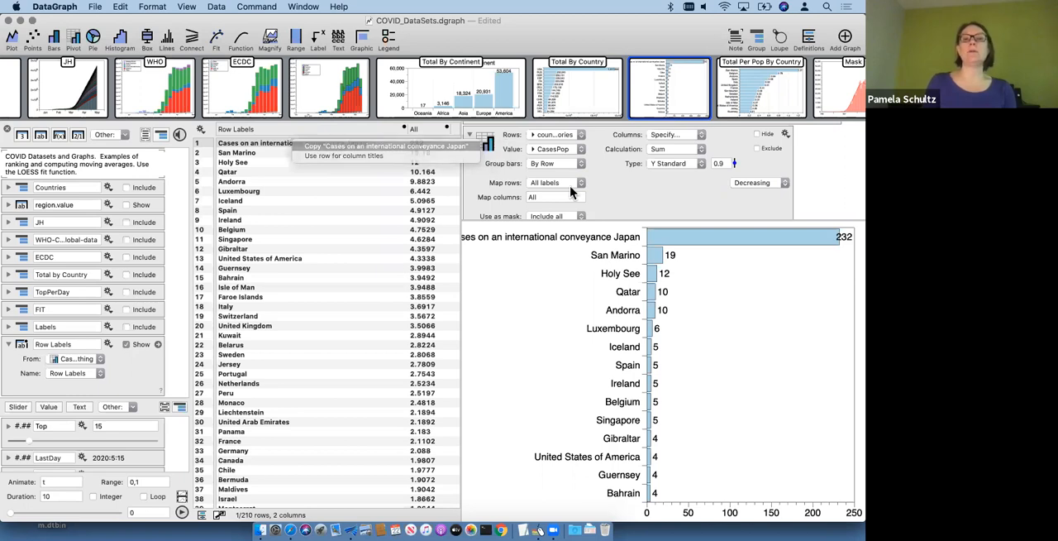
Step: Use the same country column that supplies the pivot's rows as its mask column
{"action": "scroll", "coordinate": [627, 206], "scroll_direction": "down", "scroll_amount": 3}
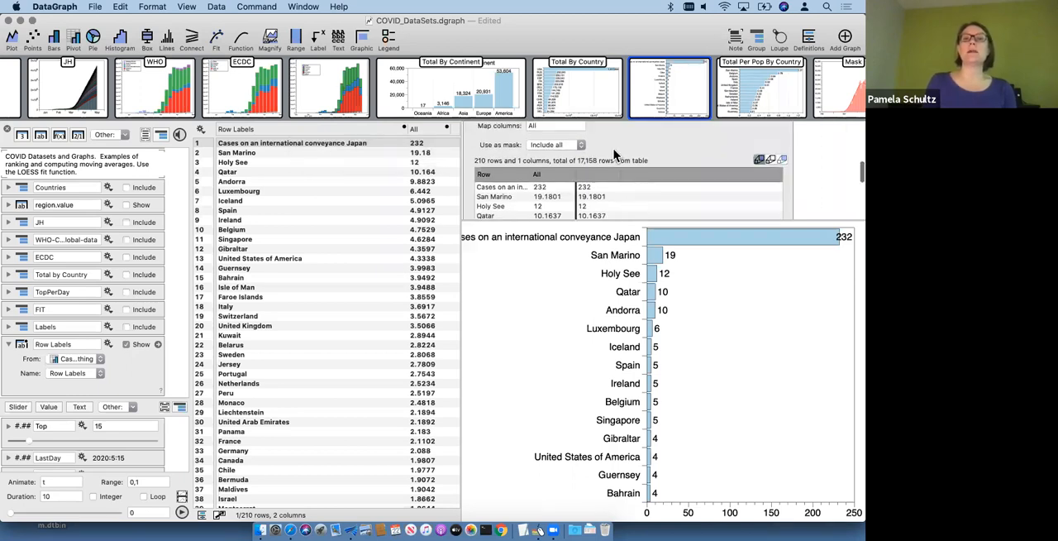
{"action": "scroll", "coordinate": [614, 154], "scroll_direction": "up", "scroll_amount": 2}
{"action": "left_click", "coordinate": [561, 180]}
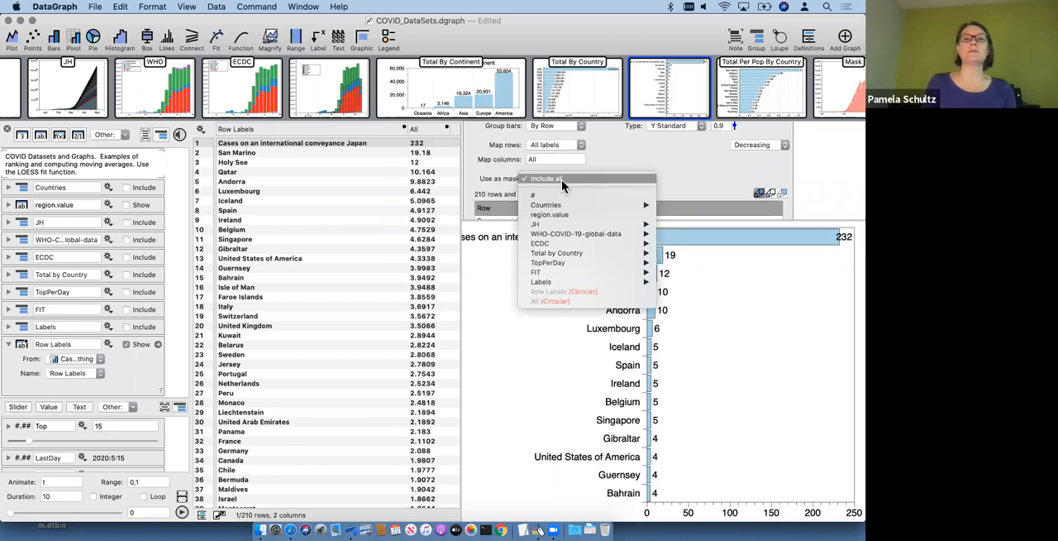
{"action": "left_click", "coordinate": [620, 159]}
{"action": "scroll", "coordinate": [620, 154], "scroll_direction": "up", "scroll_amount": 1}
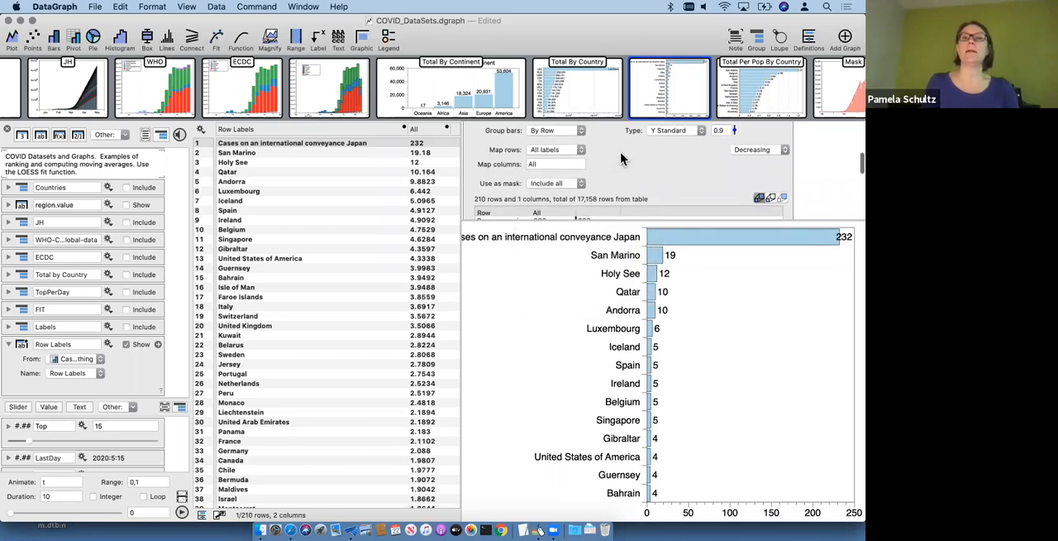
{"action": "scroll", "coordinate": [619, 159], "scroll_direction": "up", "scroll_amount": 2}
{"action": "left_click_drag", "start_coordinate": [556, 121], "coordinate": [558, 204]}
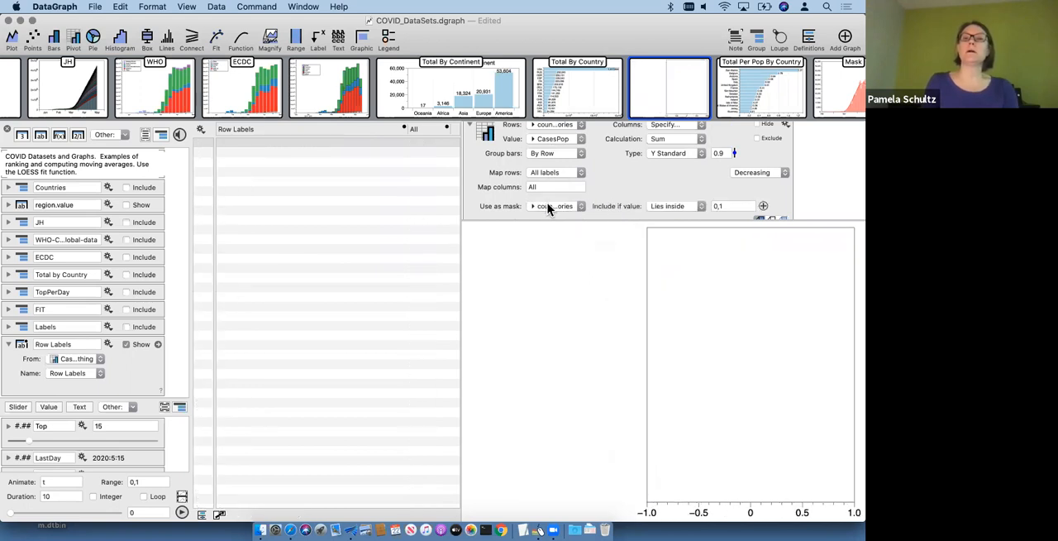
Step: Set the mask condition to Not a match with the copied label "Cases on an international conveyance Japan"
{"action": "left_click", "coordinate": [659, 206]}
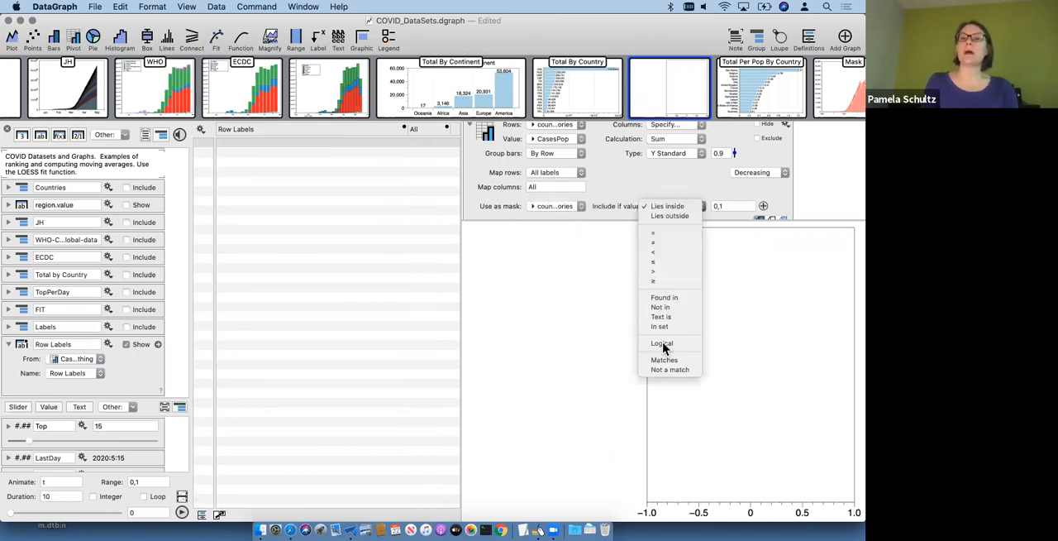
{"action": "left_click", "coordinate": [670, 369]}
{"action": "left_click", "coordinate": [733, 205]}
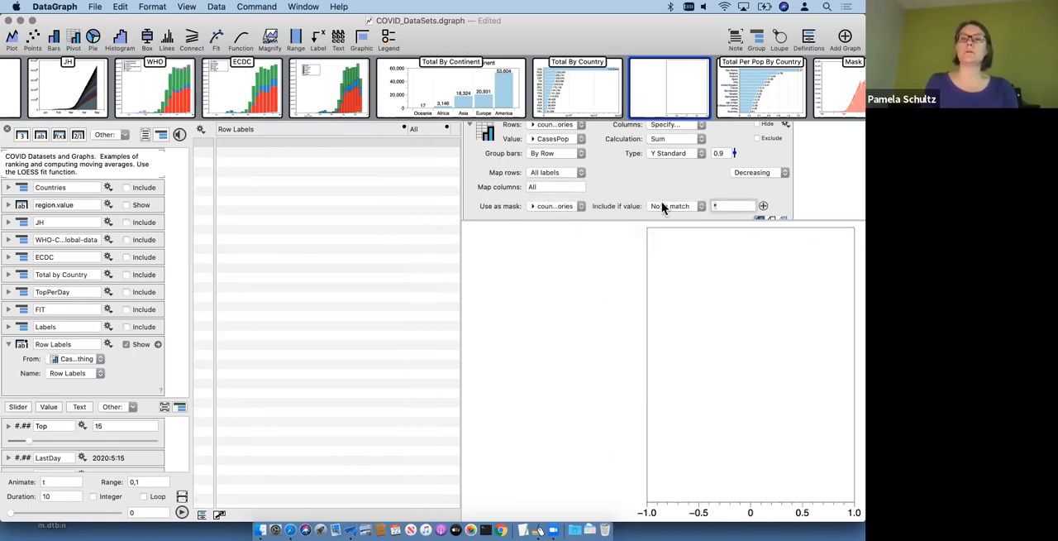
{"action": "key", "text": "super+v"}
{"action": "key", "text": "Return"}
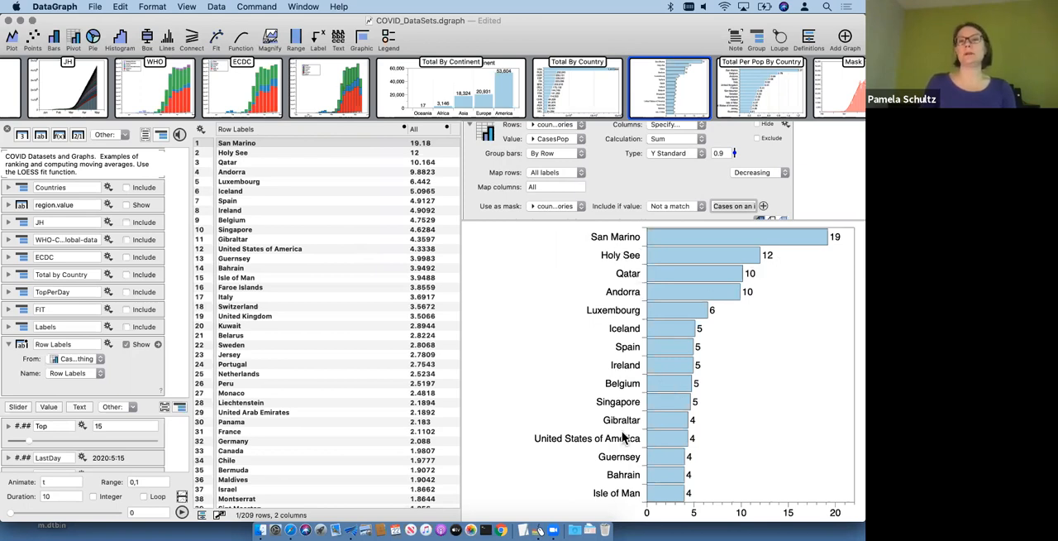
{"action": "left_click", "coordinate": [618, 198]}
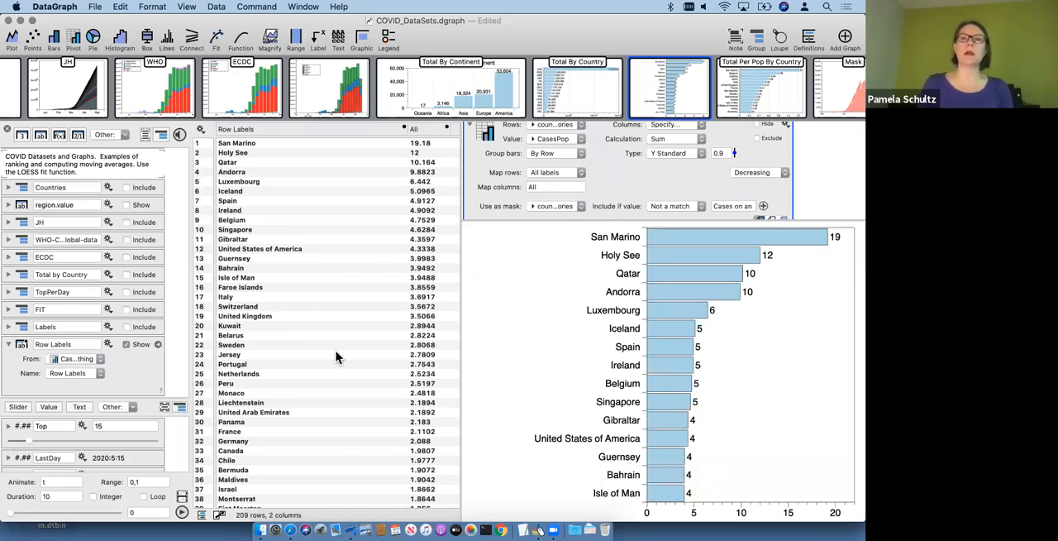
Step: Enlarge the variables list and look through the countries offered by the Country text variable
{"action": "mouse_move", "coordinate": [580, 98]}
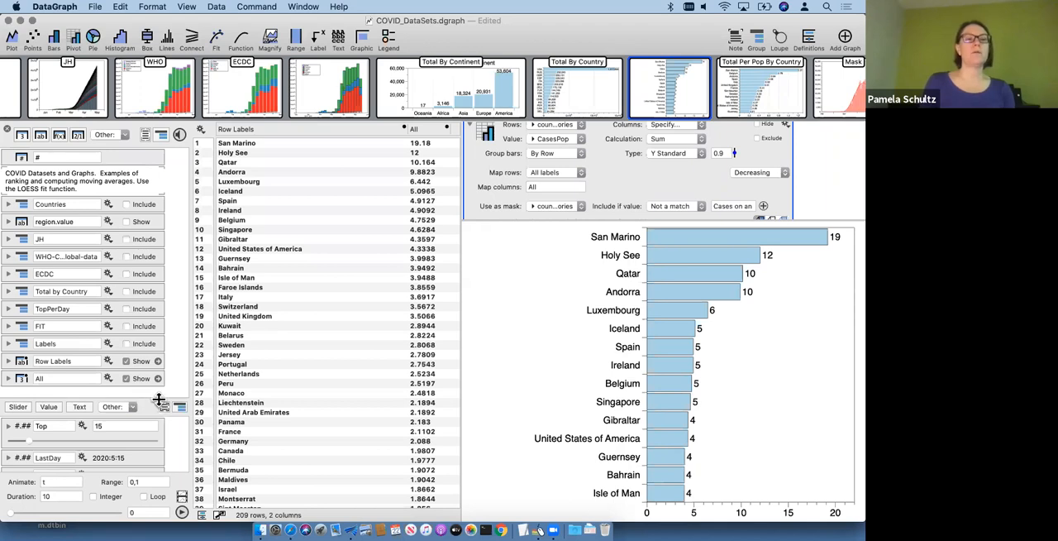
{"action": "left_click_drag", "start_coordinate": [154, 271], "coordinate": [154, 228]}
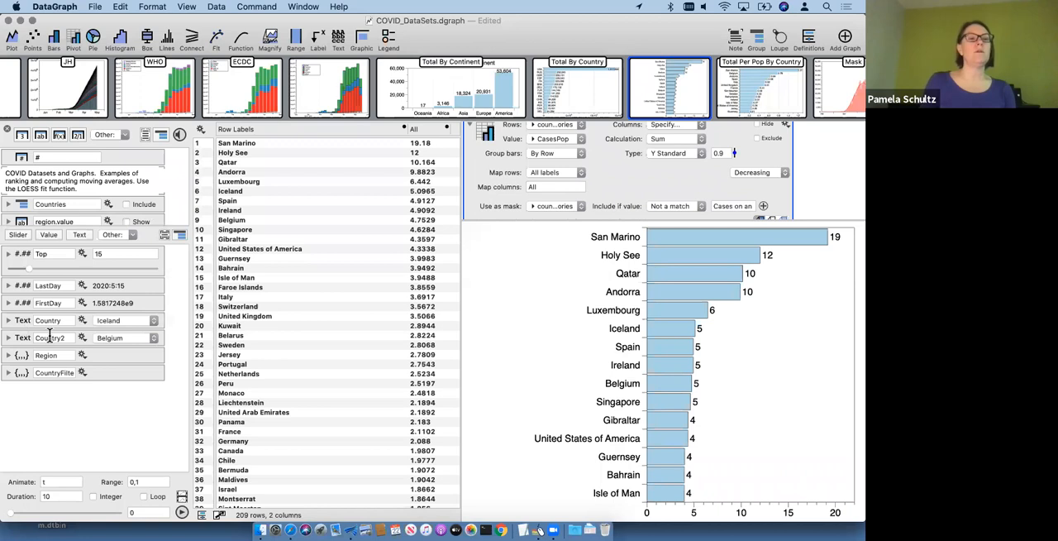
{"action": "left_click", "coordinate": [8, 321]}
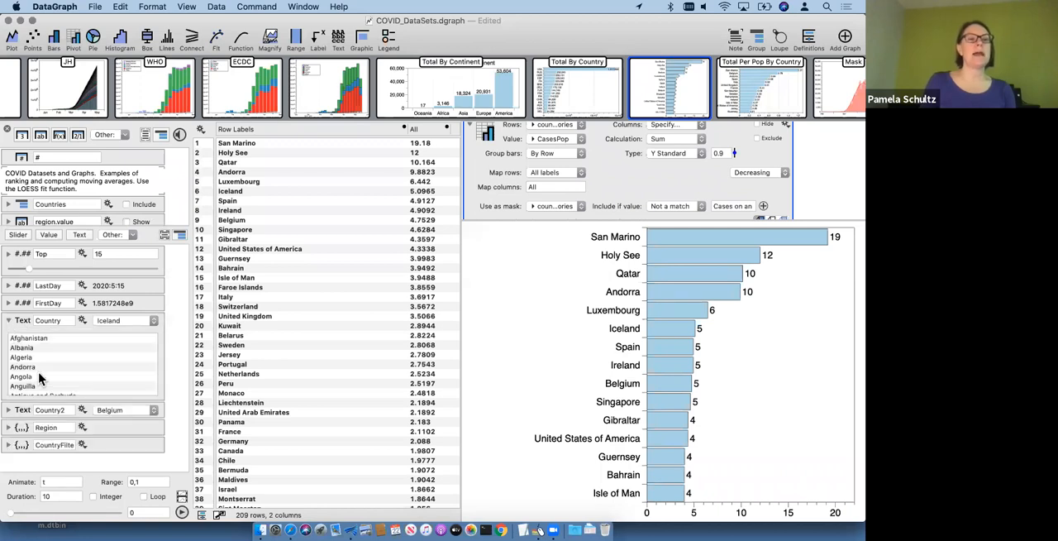
{"action": "scroll", "coordinate": [102, 355], "scroll_direction": "down", "scroll_amount": 2}
{"action": "scroll", "coordinate": [99, 355], "scroll_direction": "up", "scroll_amount": 2}
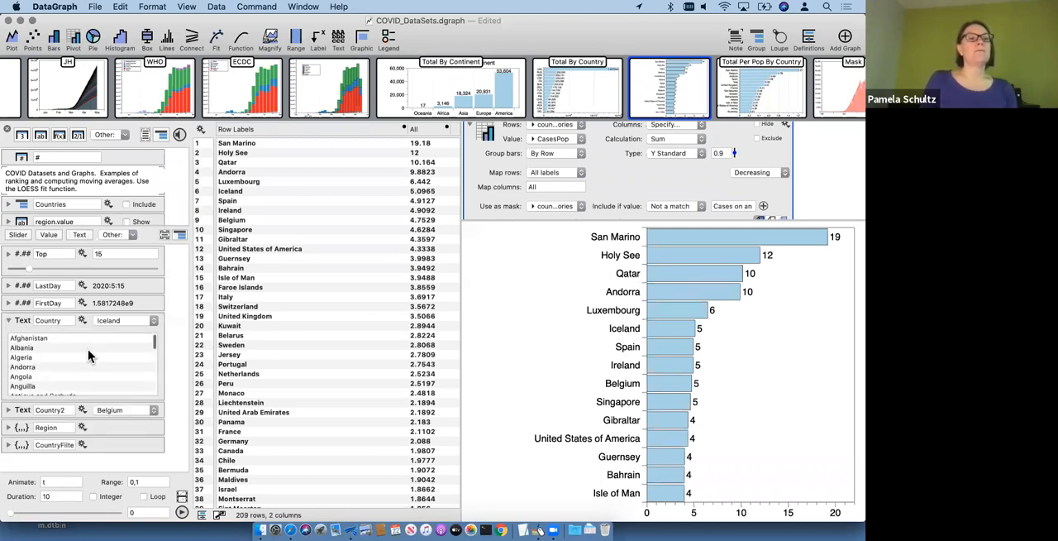
{"action": "left_click", "coordinate": [7, 324]}
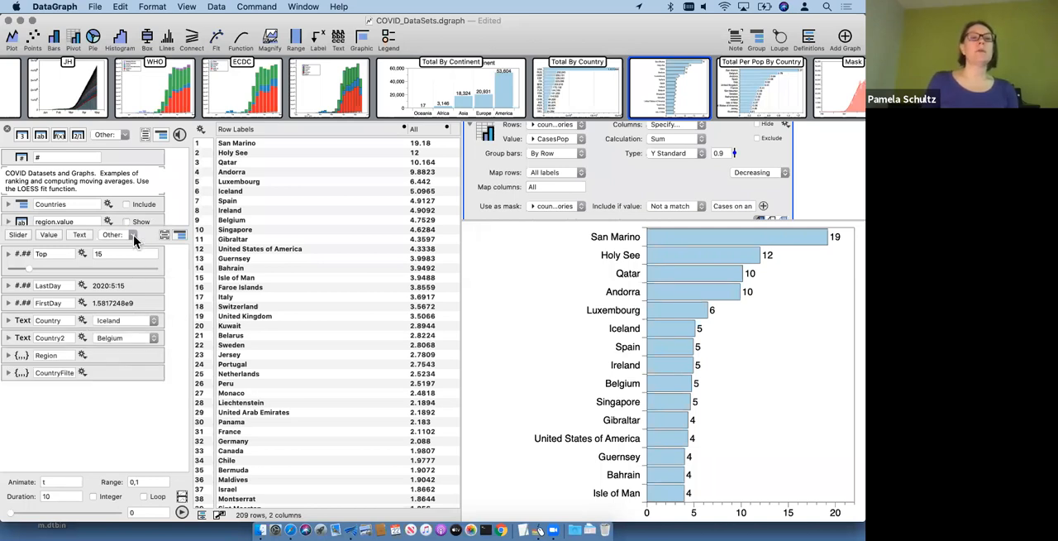
Step: Check the other available variable types, and expand the Region and country filter text sets to show their options
{"action": "left_click", "coordinate": [133, 234]}
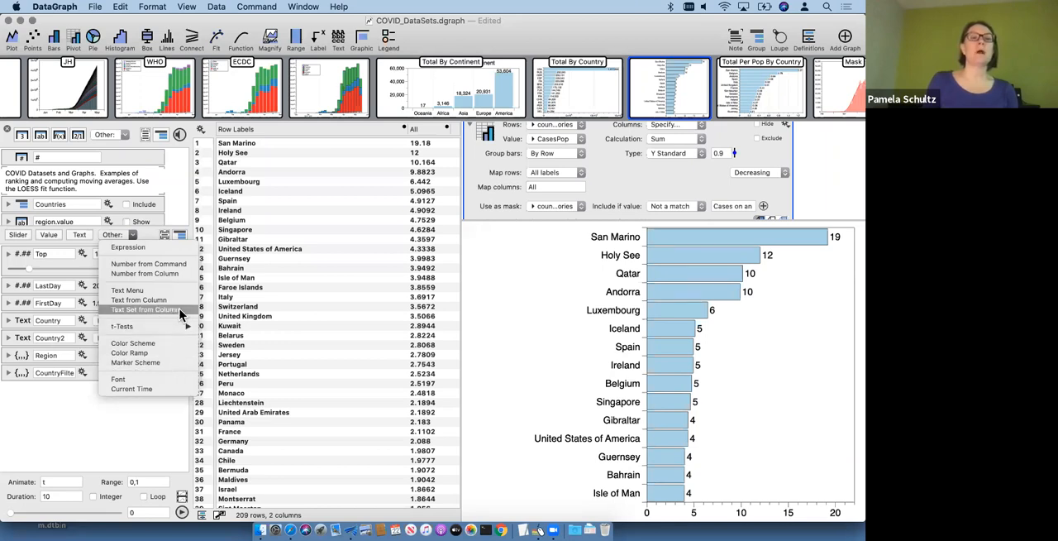
{"action": "left_click", "coordinate": [86, 353]}
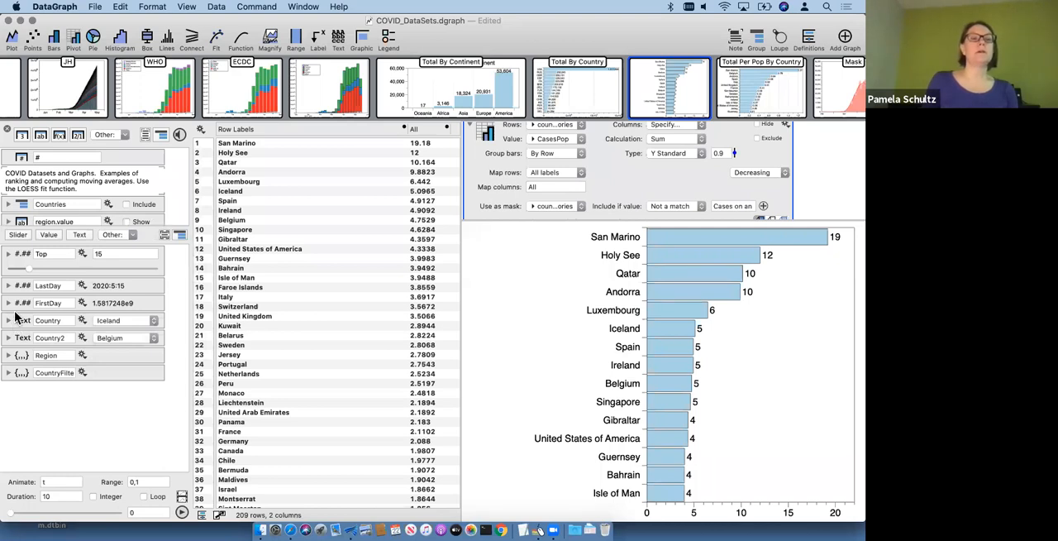
{"action": "left_click_drag", "start_coordinate": [168, 385], "coordinate": [145, 359]}
{"action": "key", "text": "Right"}
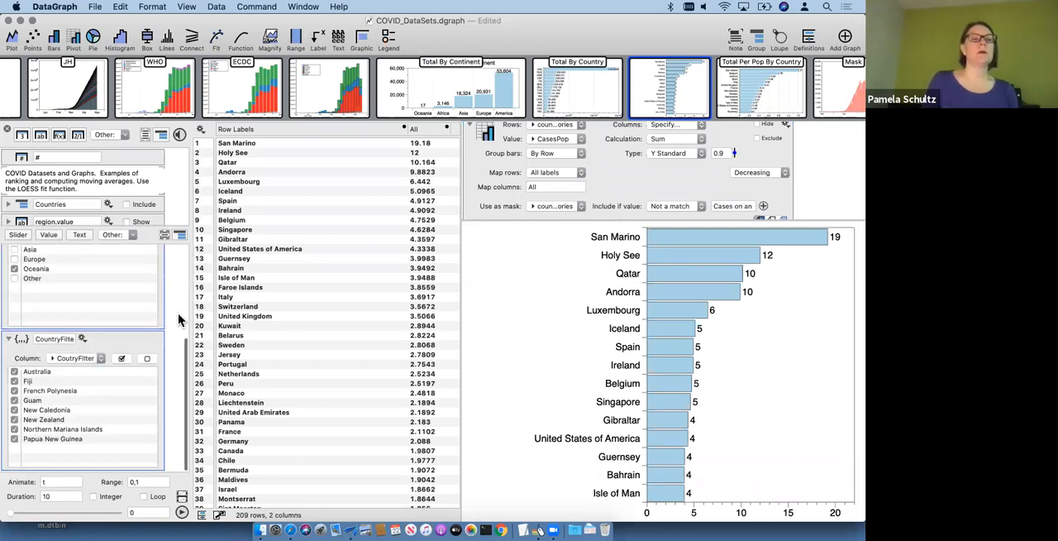
{"action": "scroll", "coordinate": [147, 319], "scroll_direction": "up", "scroll_amount": 4}
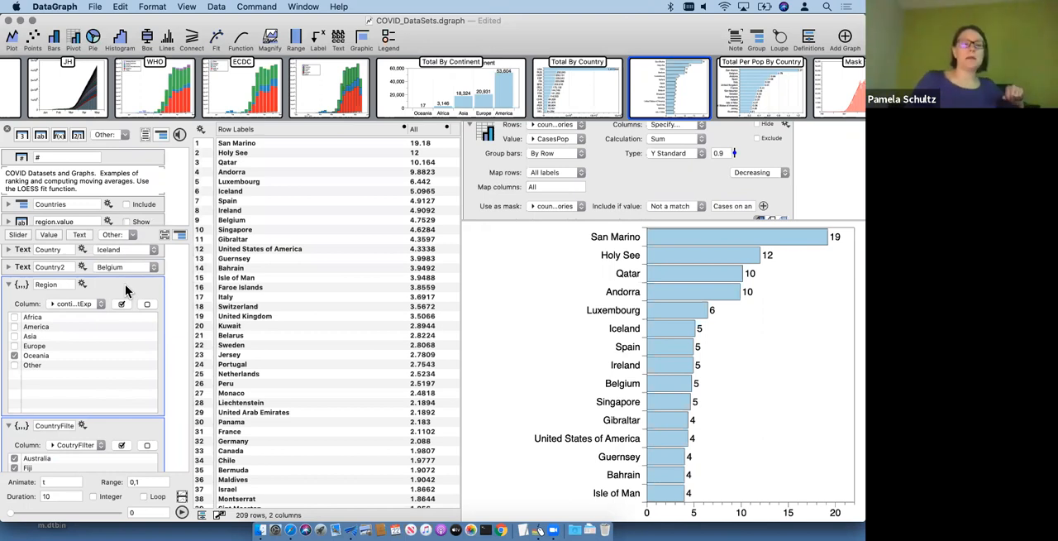
Step: Trace the Region variable to its supplier column, and include the ECDC group in the data table
{"action": "left_click", "coordinate": [81, 284]}
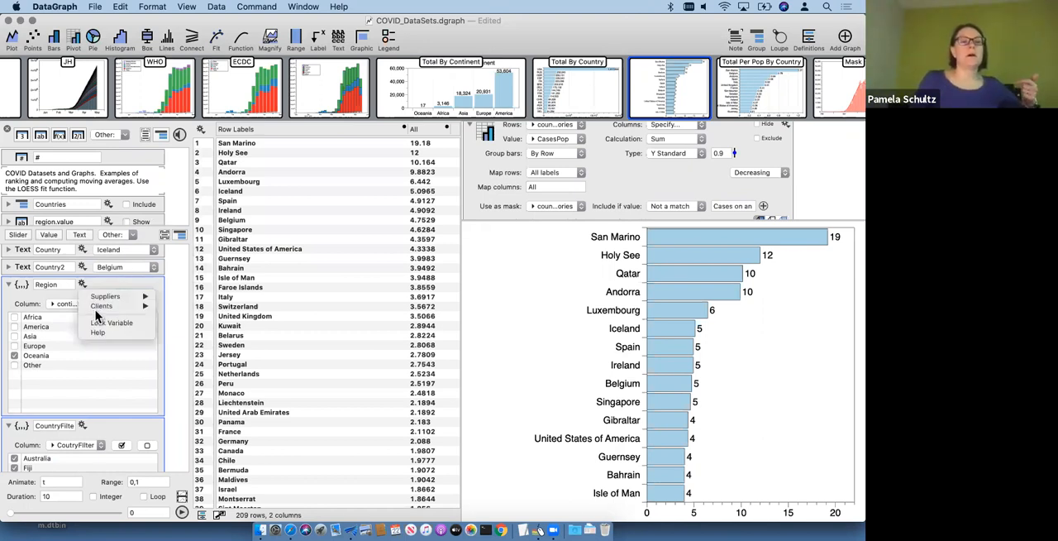
{"action": "mouse_move", "coordinate": [133, 296]}
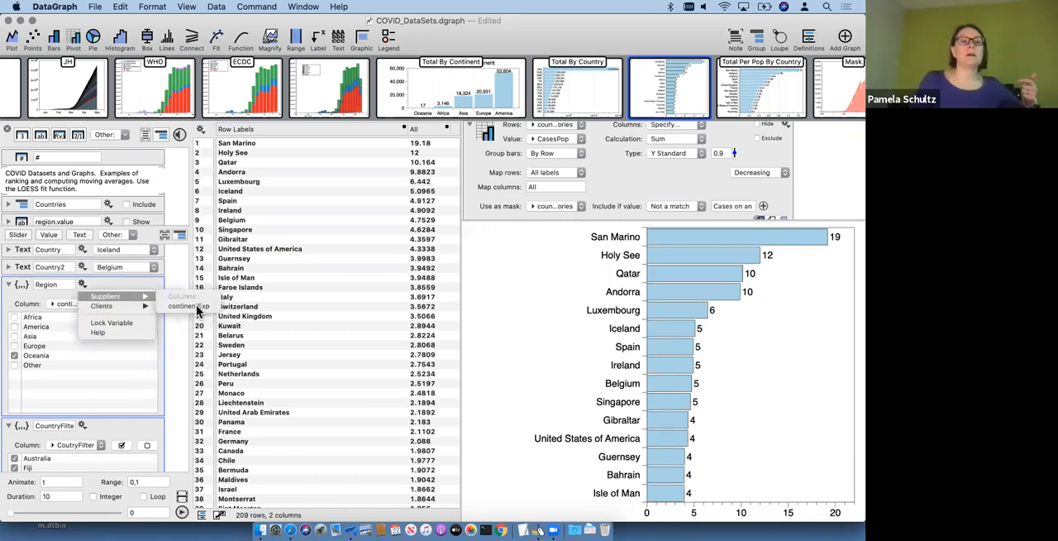
{"action": "left_click", "coordinate": [195, 308]}
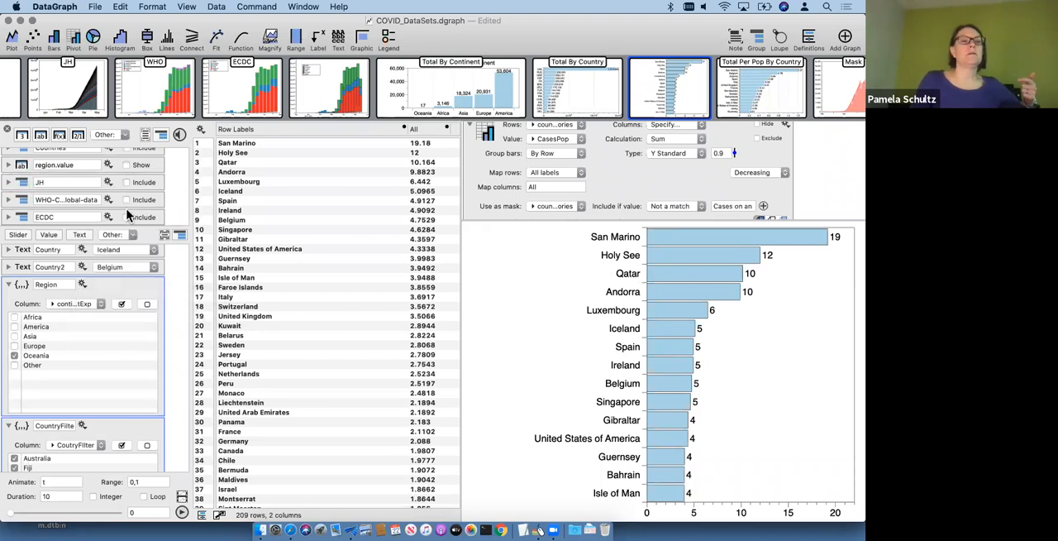
{"action": "left_click", "coordinate": [125, 218]}
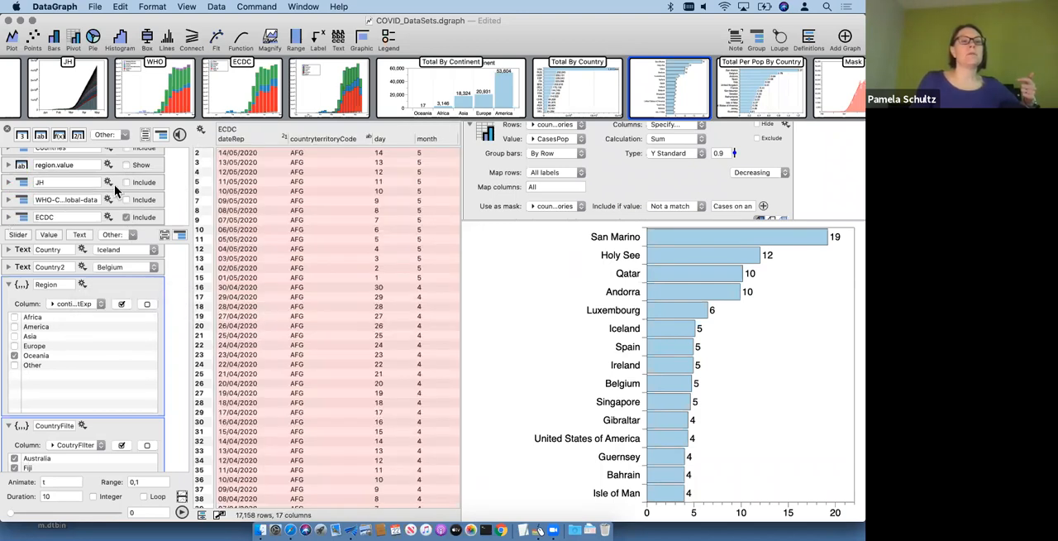
{"action": "scroll", "coordinate": [108, 199], "scroll_direction": "down", "scroll_amount": 3}
{"action": "scroll", "coordinate": [126, 184], "scroll_direction": "up", "scroll_amount": 2}
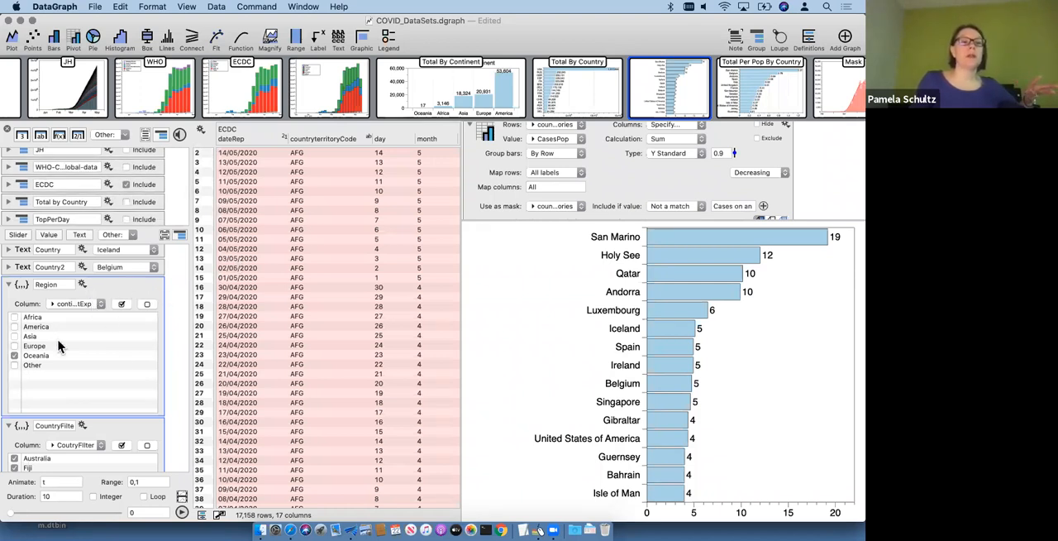
Step: Examine which columns are clients of the Region variable
{"action": "left_click", "coordinate": [83, 284]}
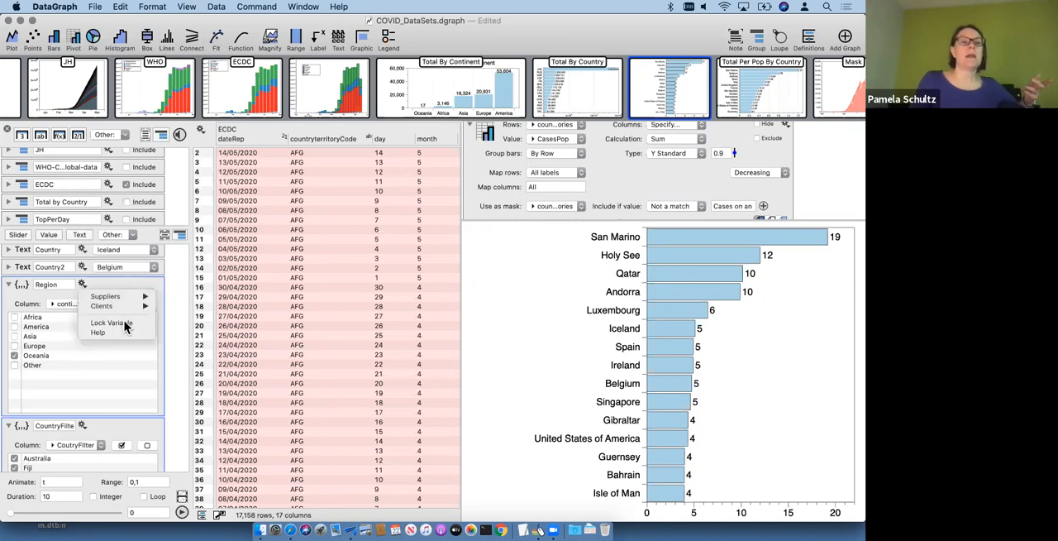
{"action": "mouse_move", "coordinate": [103, 306]}
{"action": "mouse_move", "coordinate": [194, 315]}
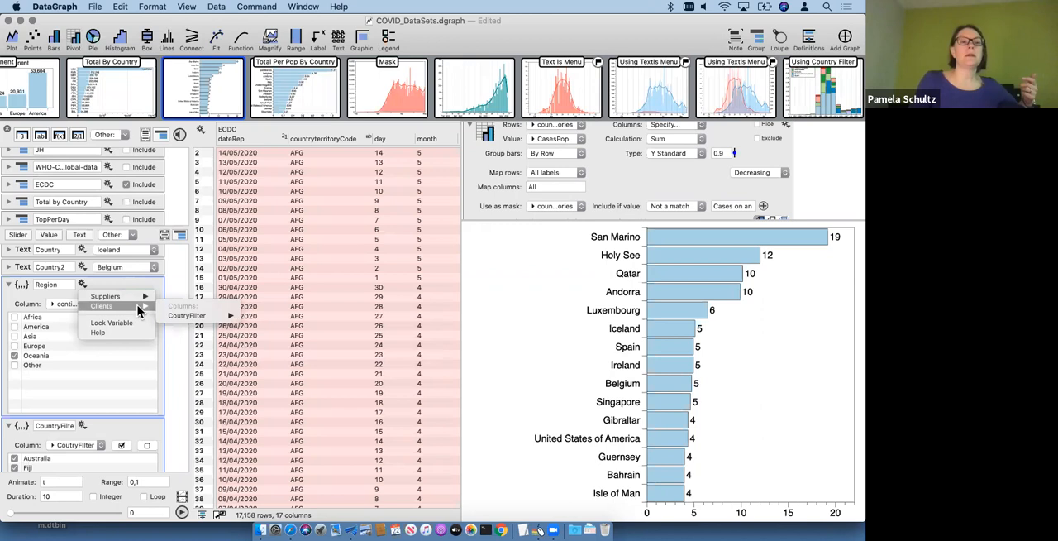
{"action": "left_click", "coordinate": [174, 295]}
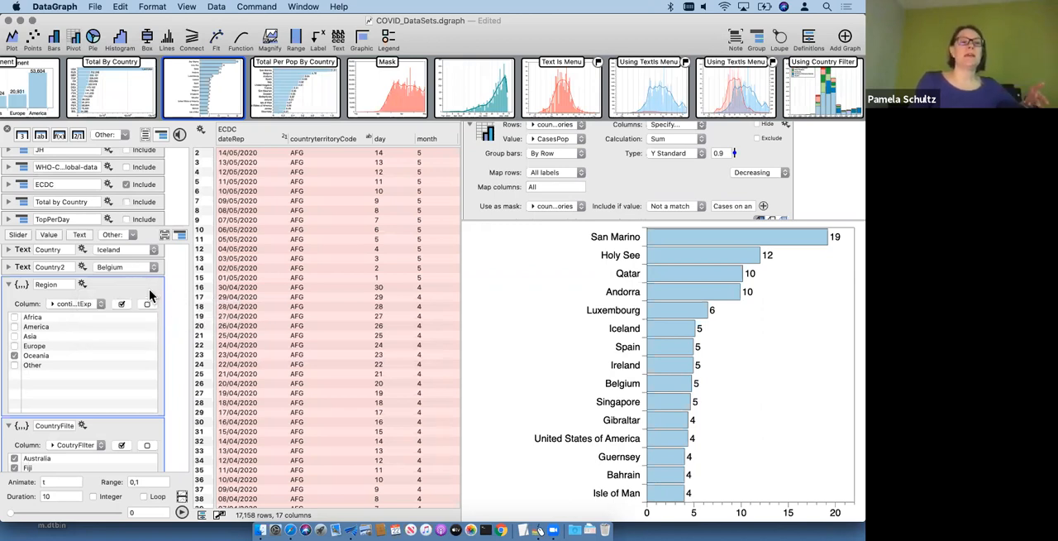
Step: Change the Region selection by adding Asia and Europe and removing Oceania
{"action": "scroll", "coordinate": [149, 295], "scroll_direction": "down", "scroll_amount": 3}
{"action": "scroll", "coordinate": [128, 345], "scroll_direction": "up", "scroll_amount": 1}
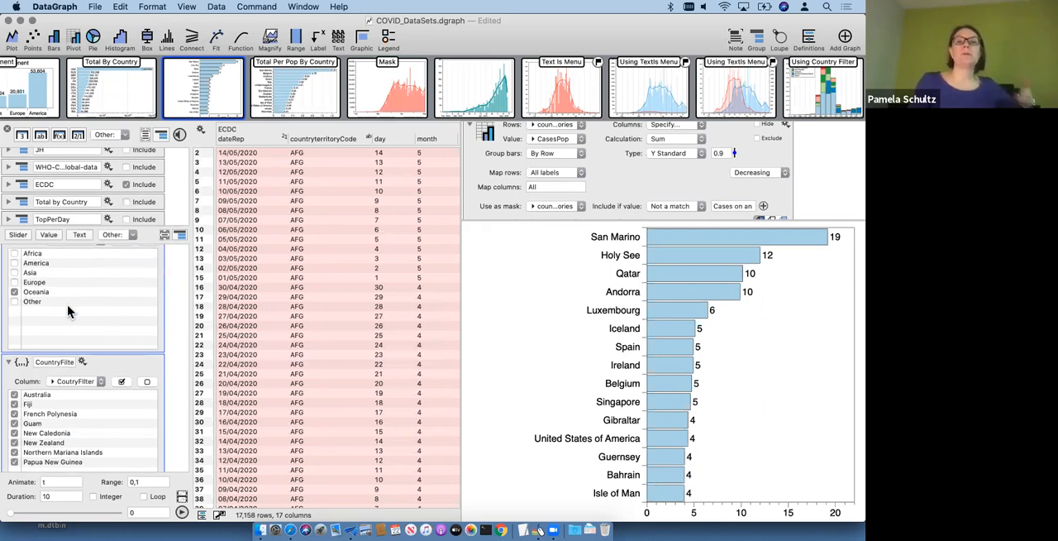
{"action": "left_click", "coordinate": [14, 272]}
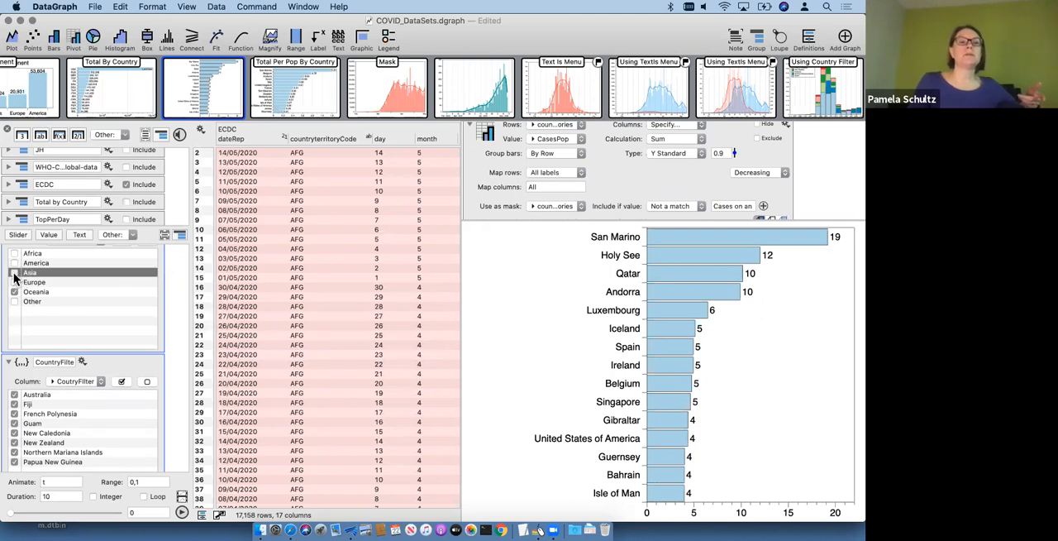
{"action": "left_click", "coordinate": [14, 292]}
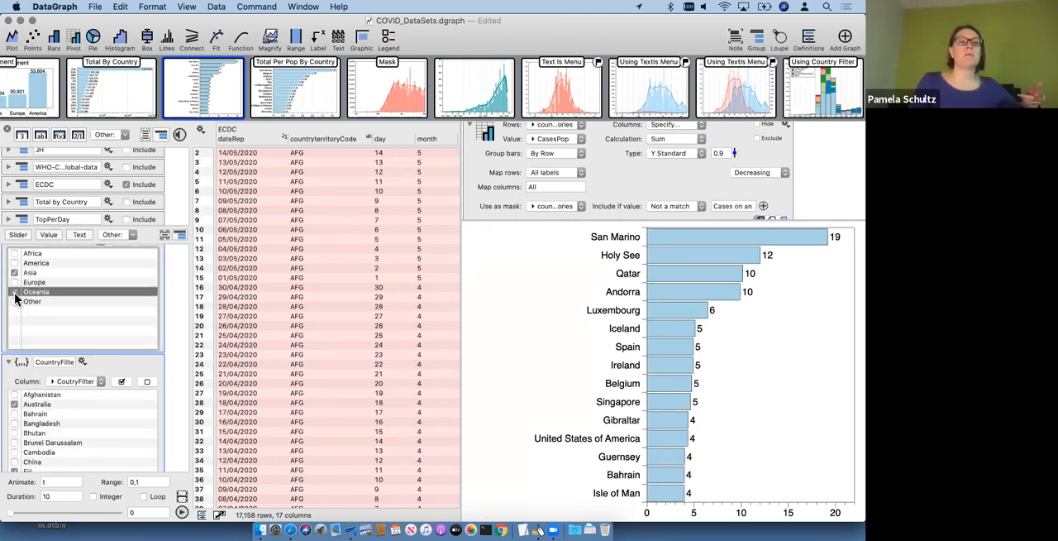
{"action": "left_click", "coordinate": [14, 282]}
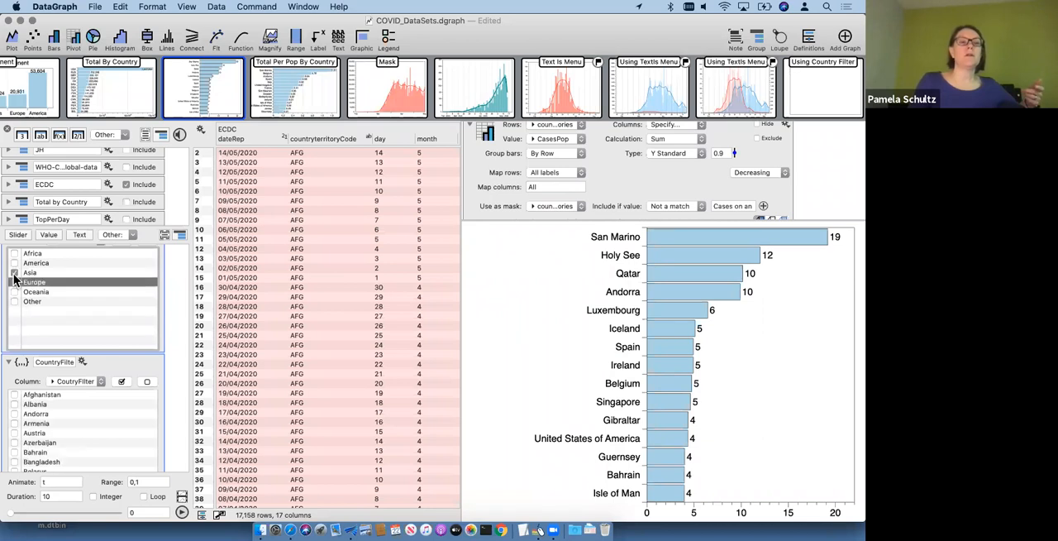
Step: Switch the Region selection from Asia and Europe to Africa, and look over the countries offered in the country filter
{"action": "left_click", "coordinate": [14, 272]}
{"action": "left_click", "coordinate": [14, 254]}
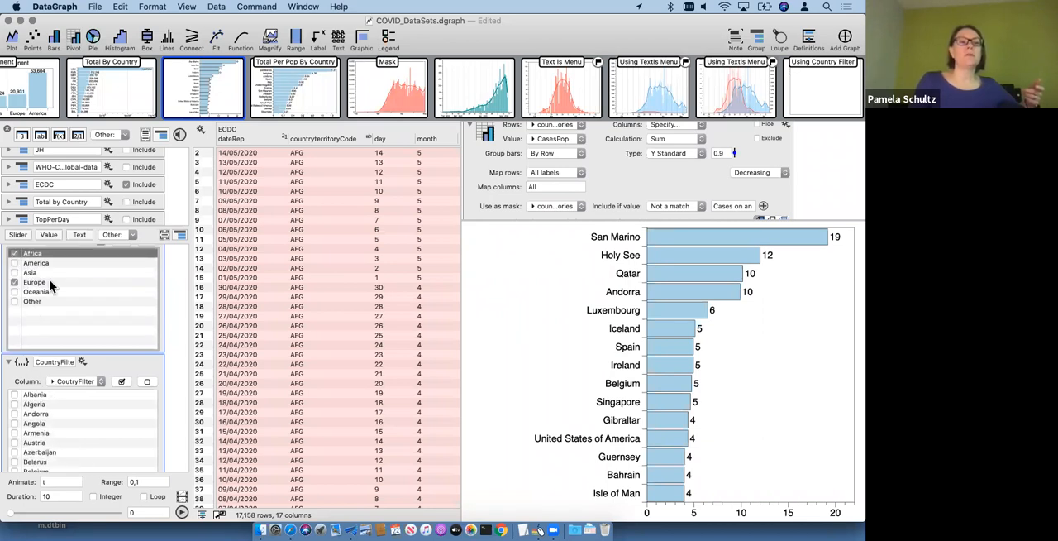
{"action": "left_click", "coordinate": [14, 282]}
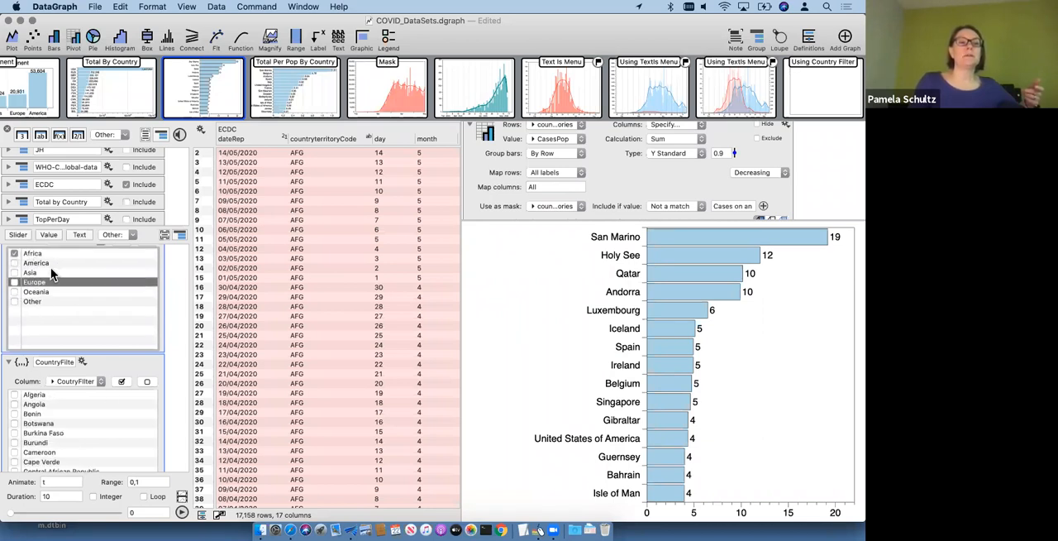
{"action": "scroll", "coordinate": [33, 429], "scroll_direction": "down", "scroll_amount": 2}
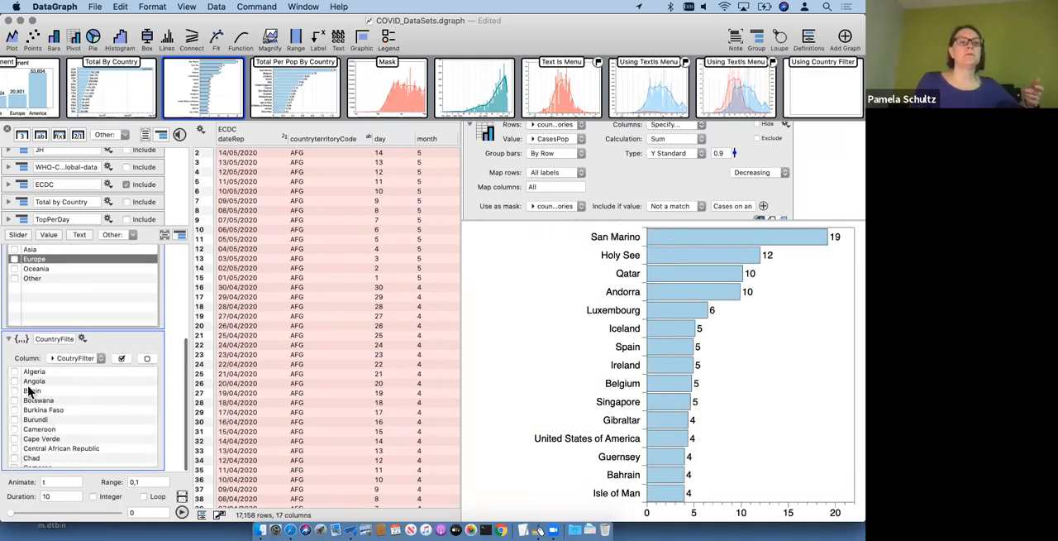
{"action": "scroll", "coordinate": [52, 407], "scroll_direction": "down", "scroll_amount": 5}
{"action": "scroll", "coordinate": [52, 407], "scroll_direction": "up", "scroll_amount": 5}
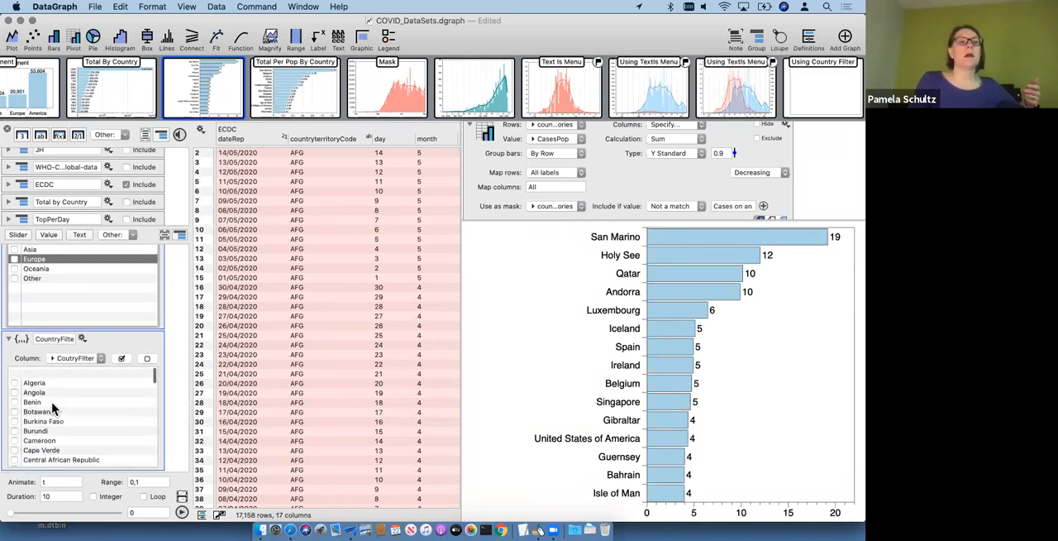
Step: Add Oceania to the Region selection and check the updated country filter list
{"action": "left_click", "coordinate": [14, 270]}
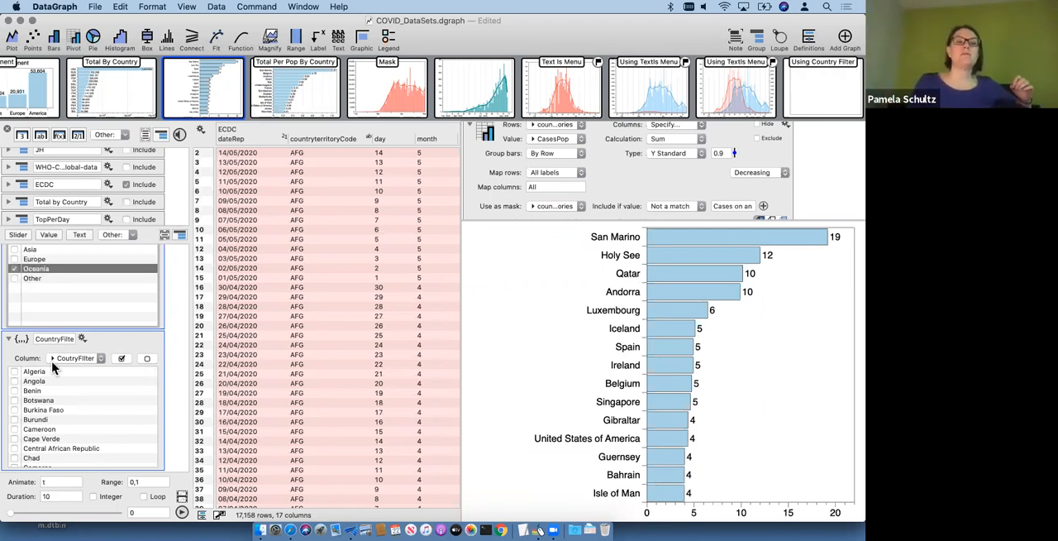
{"action": "scroll", "coordinate": [58, 405], "scroll_direction": "down", "scroll_amount": 3}
{"action": "scroll", "coordinate": [97, 381], "scroll_direction": "up", "scroll_amount": 3}
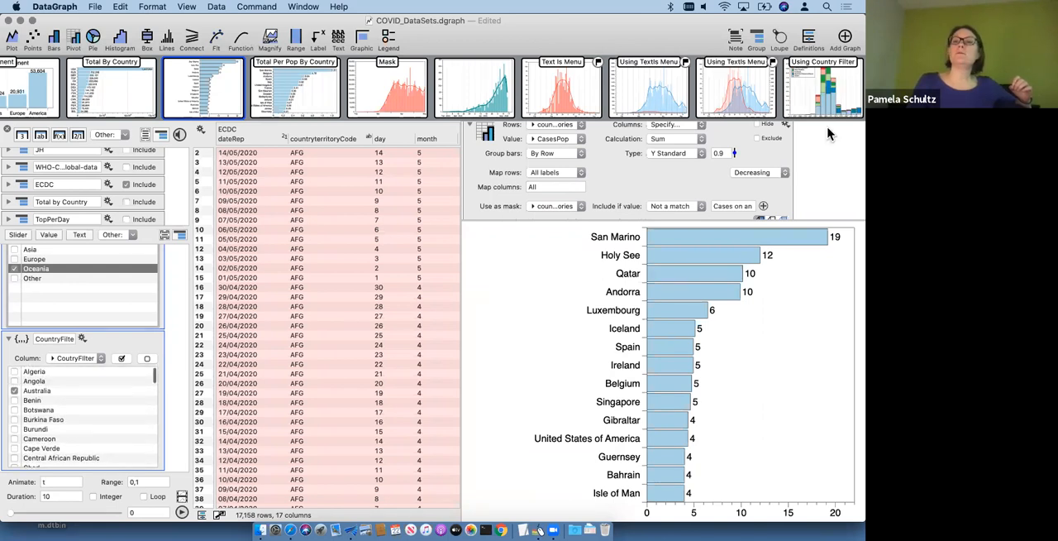
Step: Open the Using Country Filter graph and widen the graph area by narrowing the data table
{"action": "left_click", "coordinate": [825, 81]}
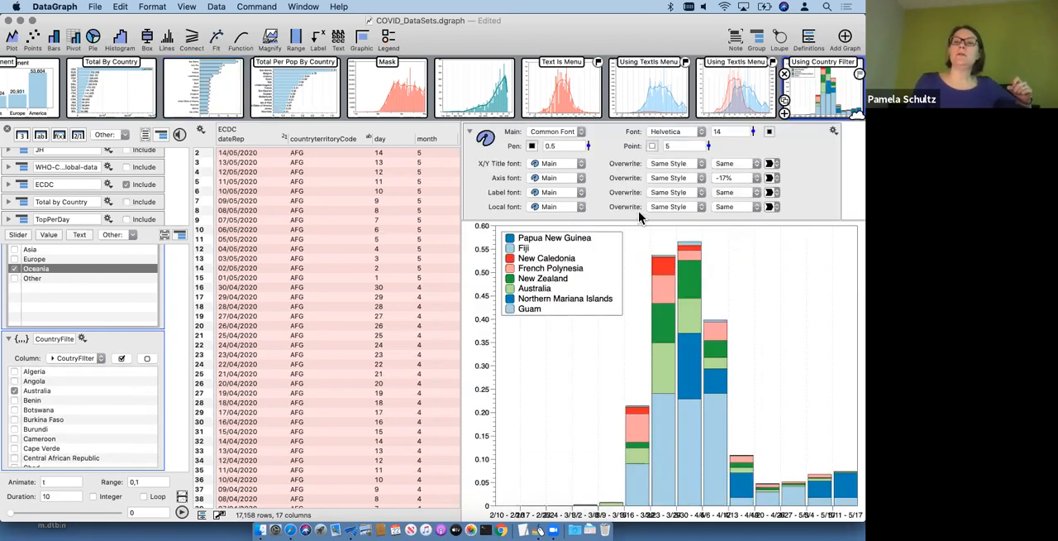
{"action": "left_click_drag", "start_coordinate": [460, 317], "coordinate": [359, 306]}
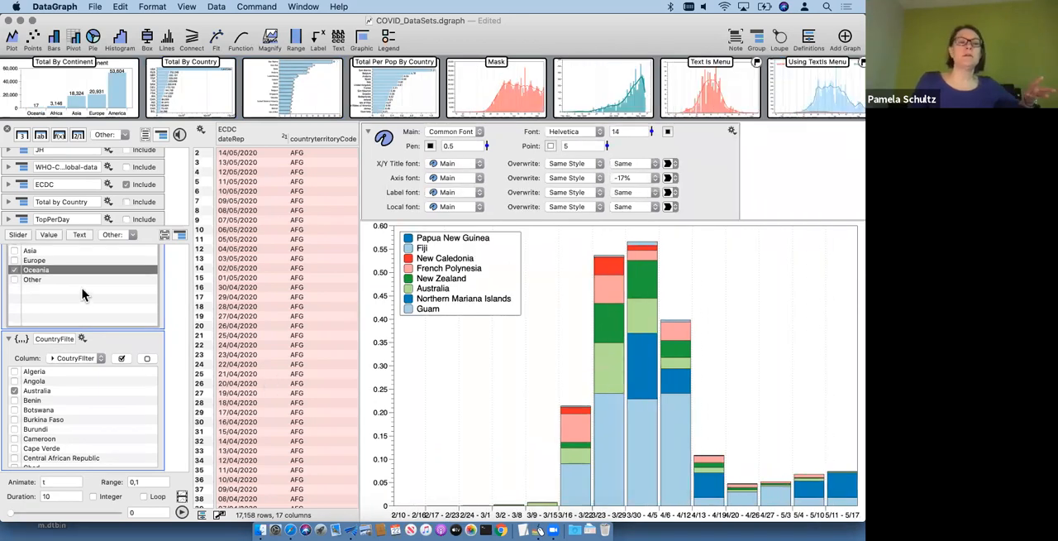
Step: Replace Oceania with Asia in the Region selection, and include Angola in the country filter
{"action": "left_click", "coordinate": [14, 249]}
{"action": "left_click", "coordinate": [14, 267]}
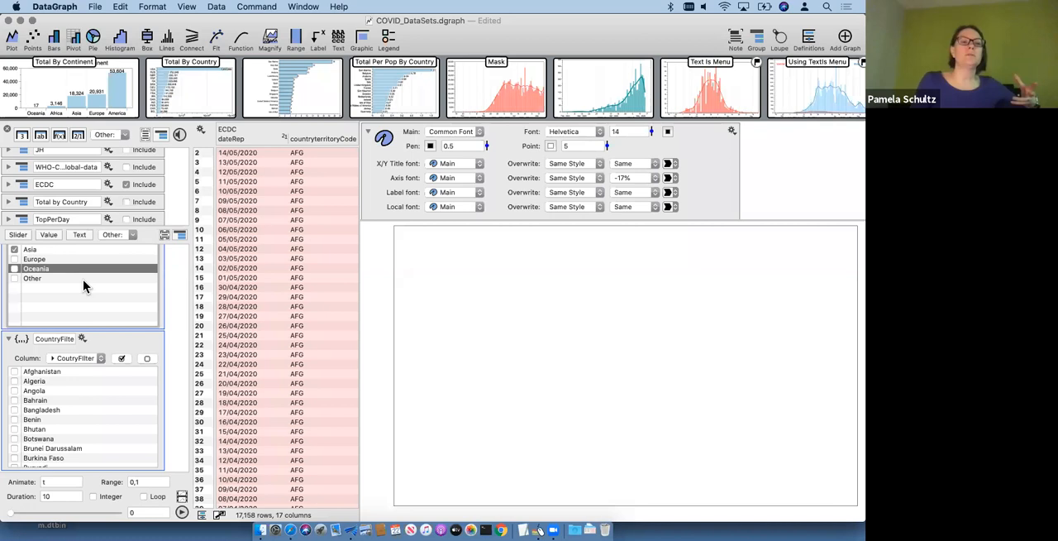
{"action": "left_click", "coordinate": [15, 391]}
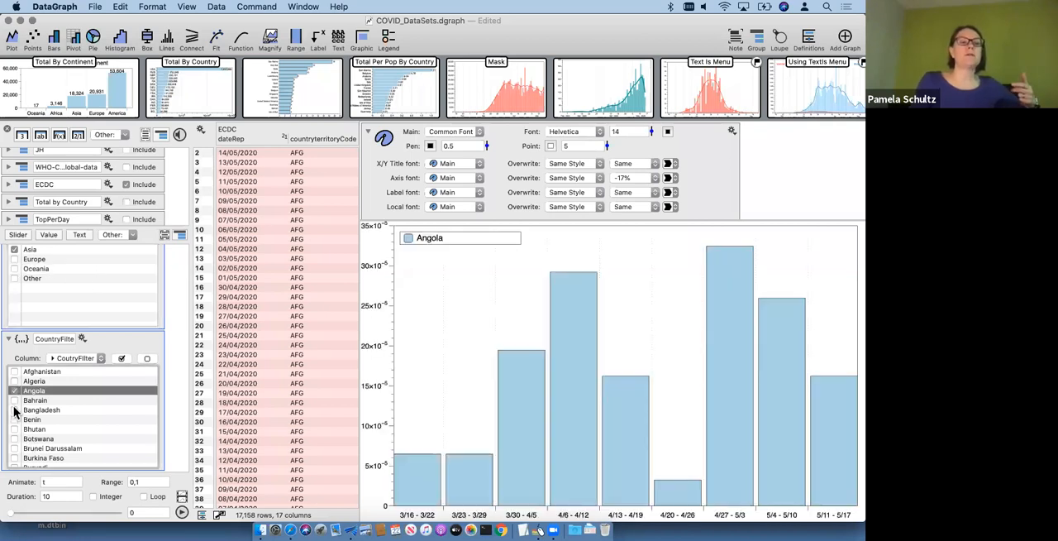
Step: Clear the country filter, include all of its countries, and look through the selected list
{"action": "left_click", "coordinate": [146, 358]}
{"action": "left_click", "coordinate": [122, 358]}
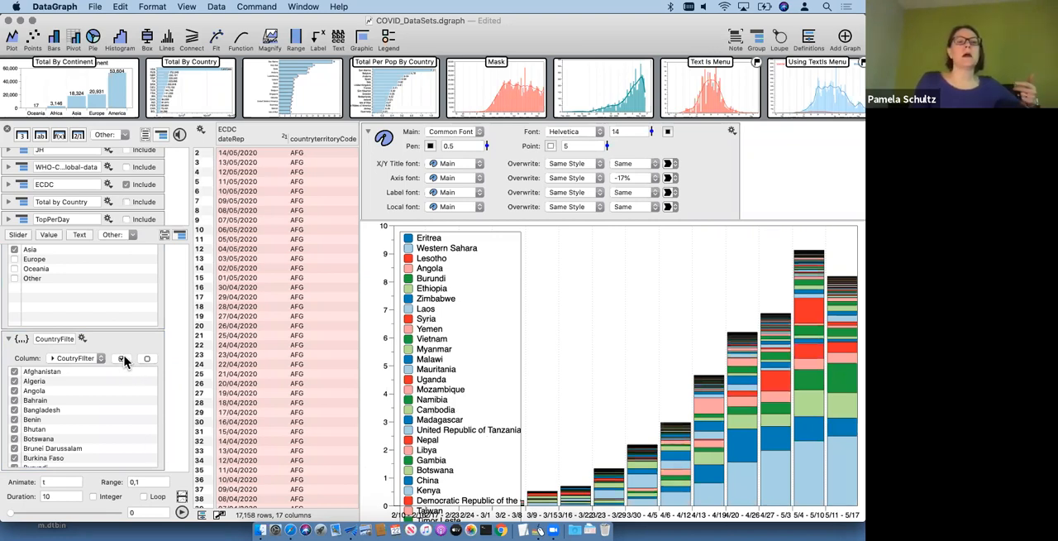
{"action": "scroll", "coordinate": [75, 426], "scroll_direction": "down", "scroll_amount": 15}
{"action": "scroll", "coordinate": [75, 425], "scroll_direction": "down", "scroll_amount": 15}
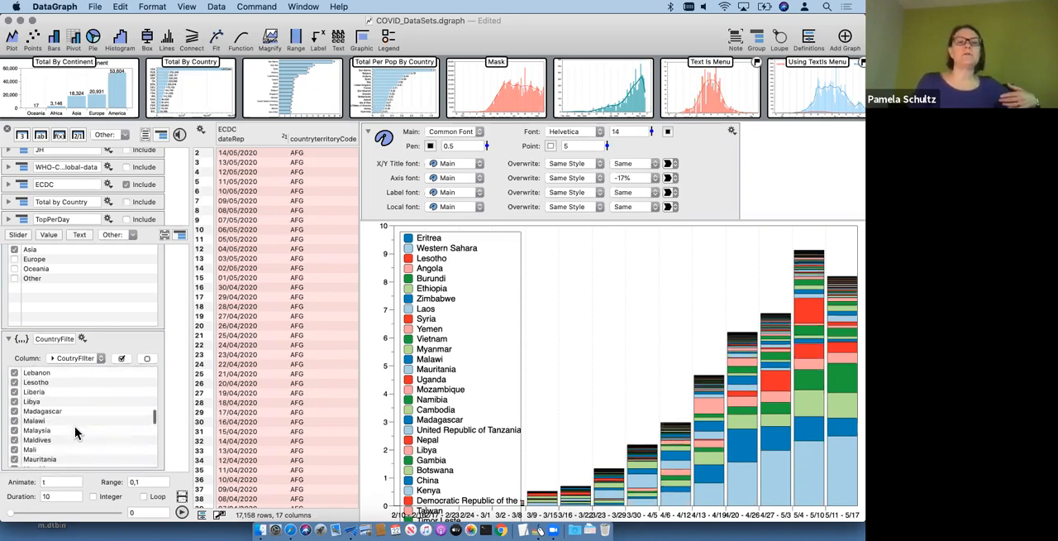
{"action": "scroll", "coordinate": [74, 426], "scroll_direction": "up", "scroll_amount": 15}
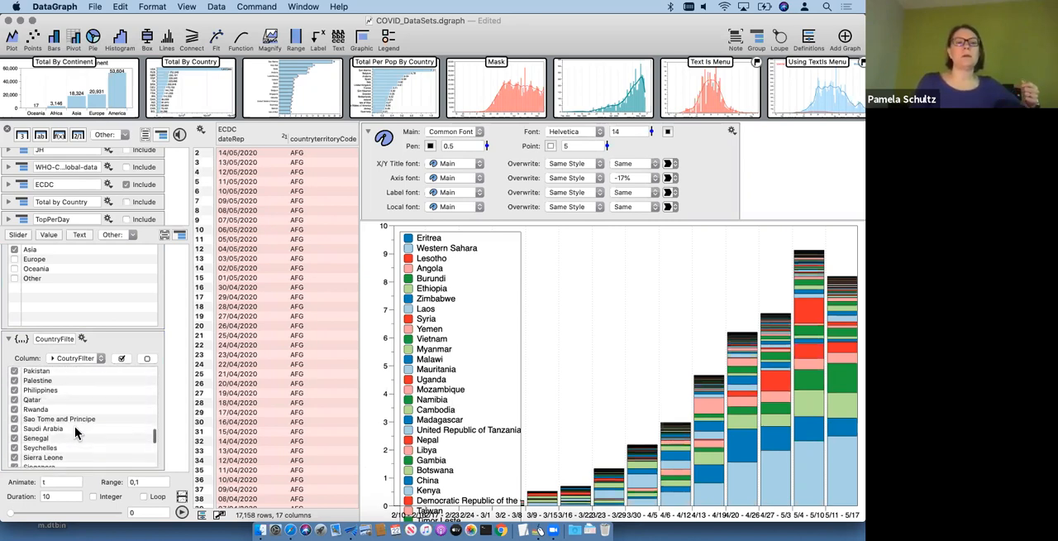